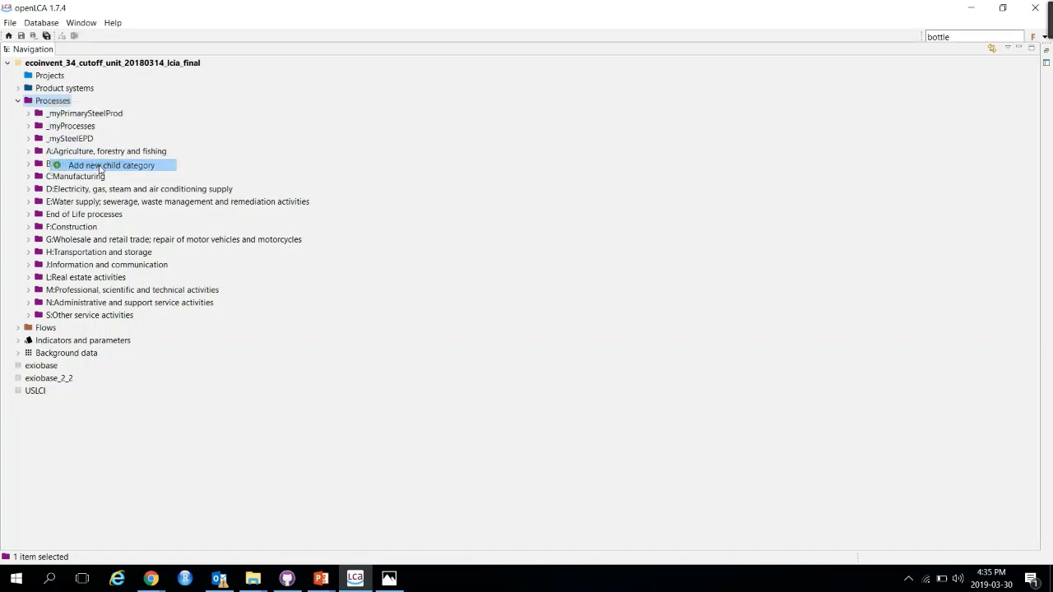
# Step: Create a new child process category named _mySteelExample
pyautogui.write('j')
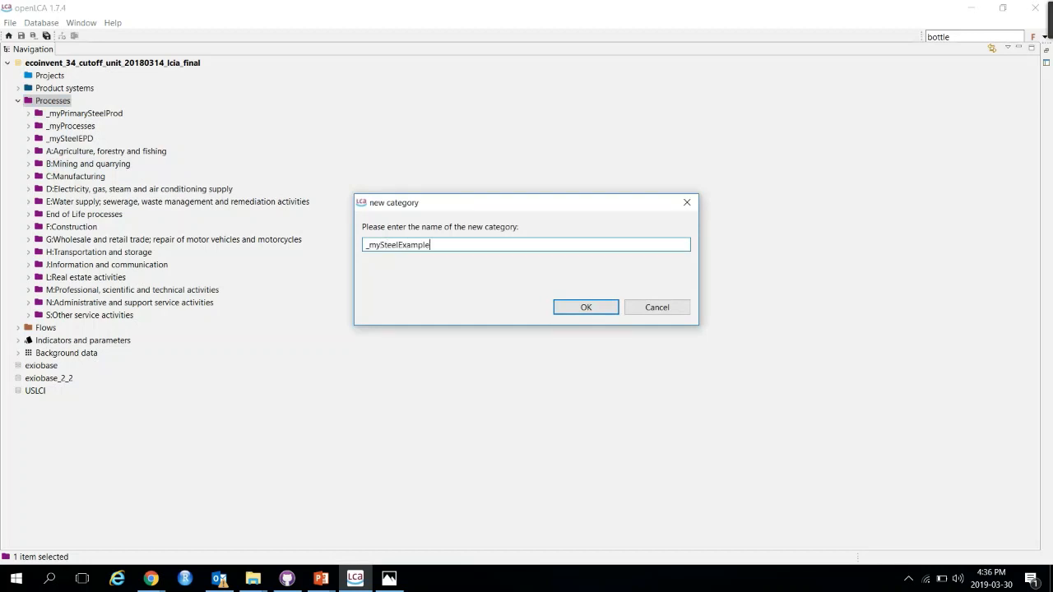
pyautogui.click(566, 307)
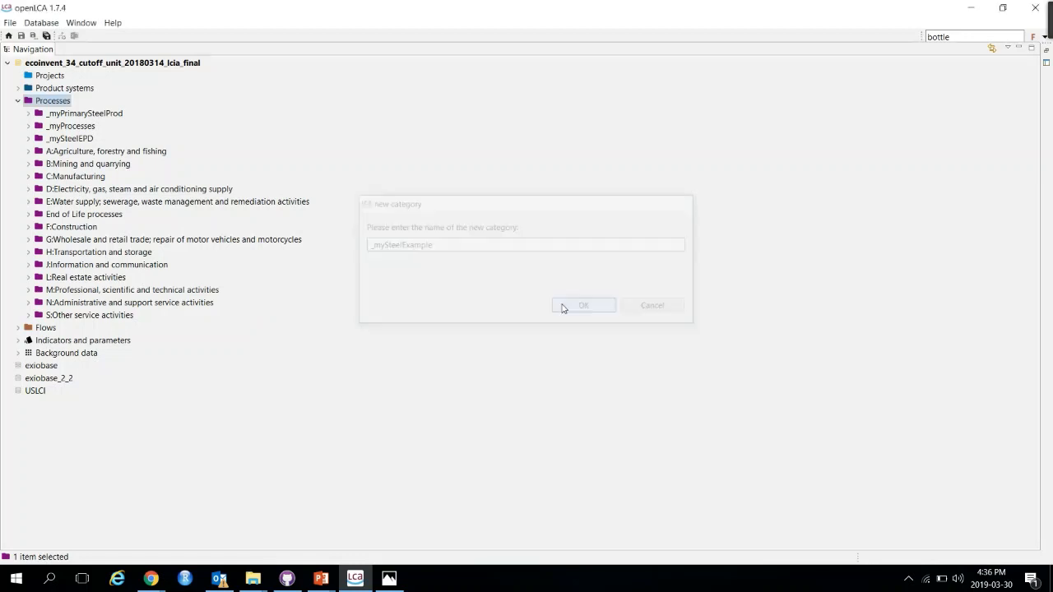
# Step: Switch to PowerPoint and select the slide line 'Steel production, converter, unalloyed'
pyautogui.click(321, 579)
pyautogui.click(397, 519)
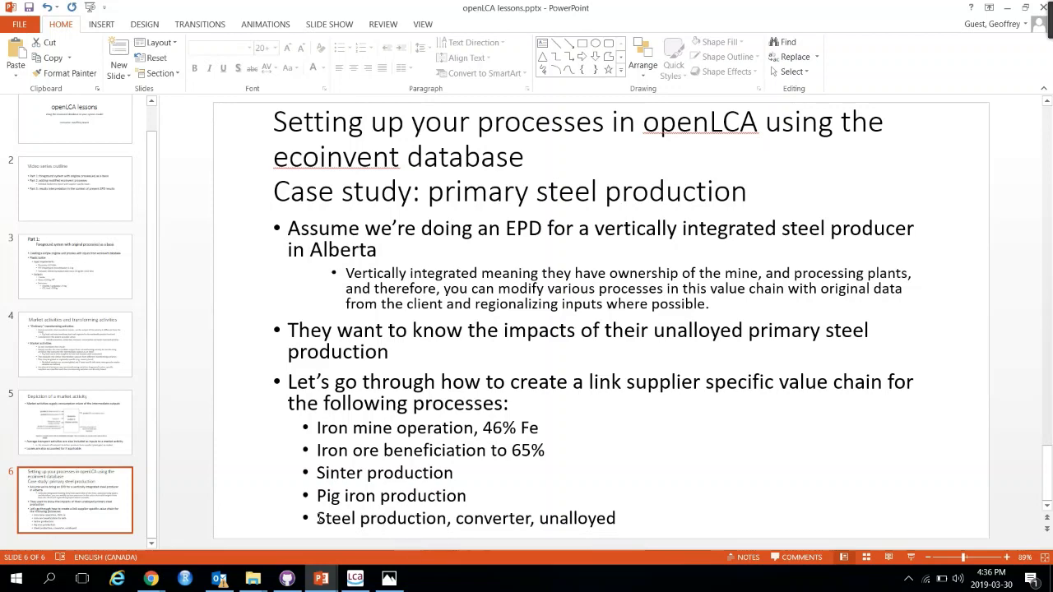
pyautogui.tripleClick(620, 518)
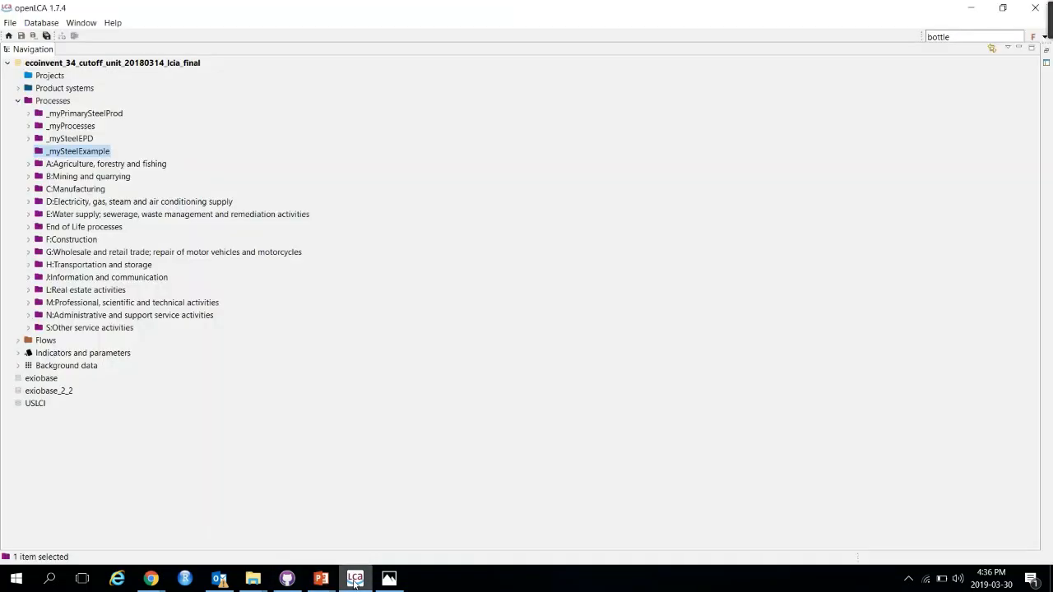
# Step: Return to openLCA and search processes for 'Steel production, converter, unalloyed'
pyautogui.click(354, 579)
pyautogui.moveTo(962, 36); pyautogui.dragTo(905, 35)
pyautogui.click(1032, 36)
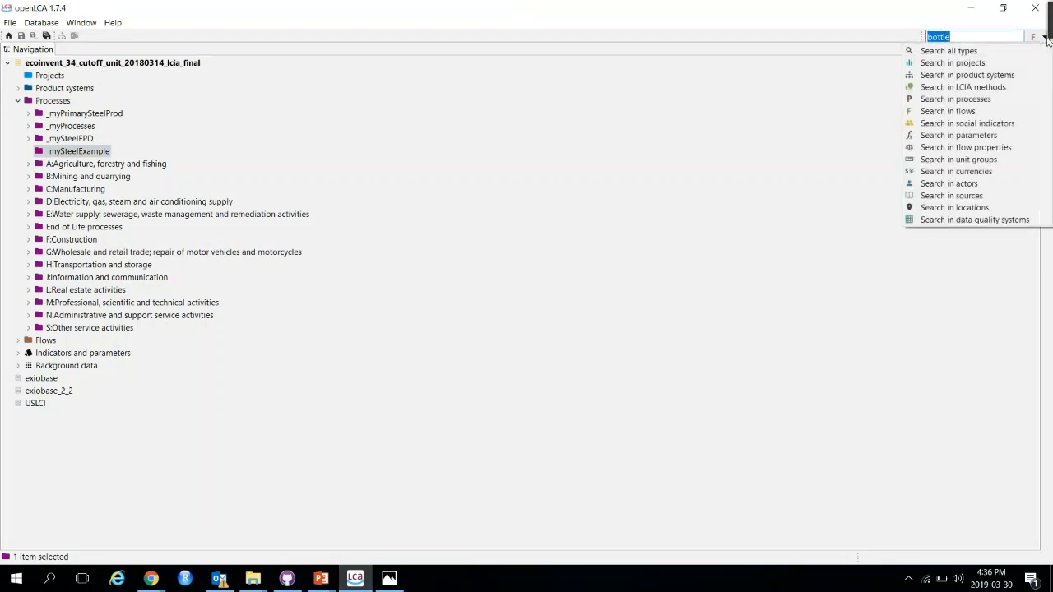
pyautogui.click(973, 98)
pyautogui.doubleClick(957, 37)
pyautogui.write('steel production, converter, unalloyed')
pyautogui.press('Return')
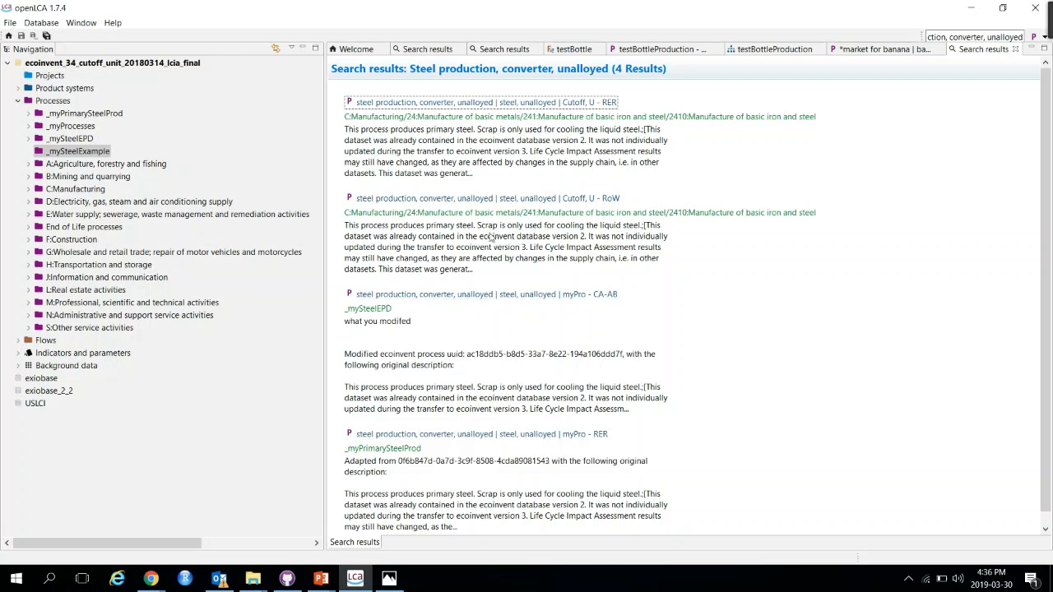
# Step: Open the RoW 'steel production, converter, unalloyed' process from the search results
pyautogui.scroll(-1, 539, 268)
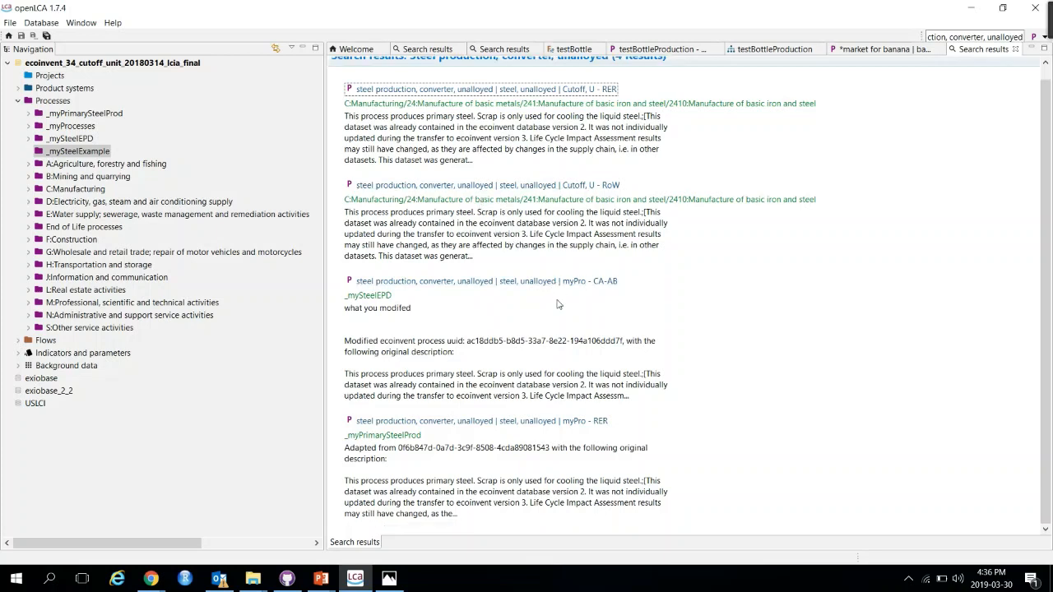
pyautogui.scroll(1, 599, 370)
pyautogui.scroll(-1, 584, 478)
pyautogui.click(588, 187)
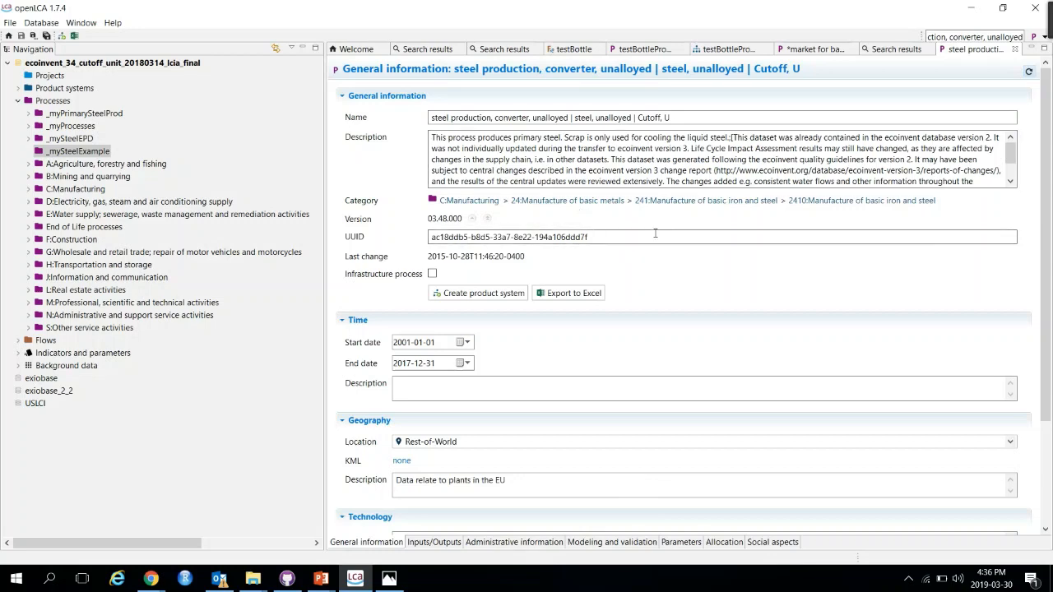
# Step: Locate the RoW 'steel production, converter, unalloyed' process in its 2410 category tree and copy it
pyautogui.click(902, 208)
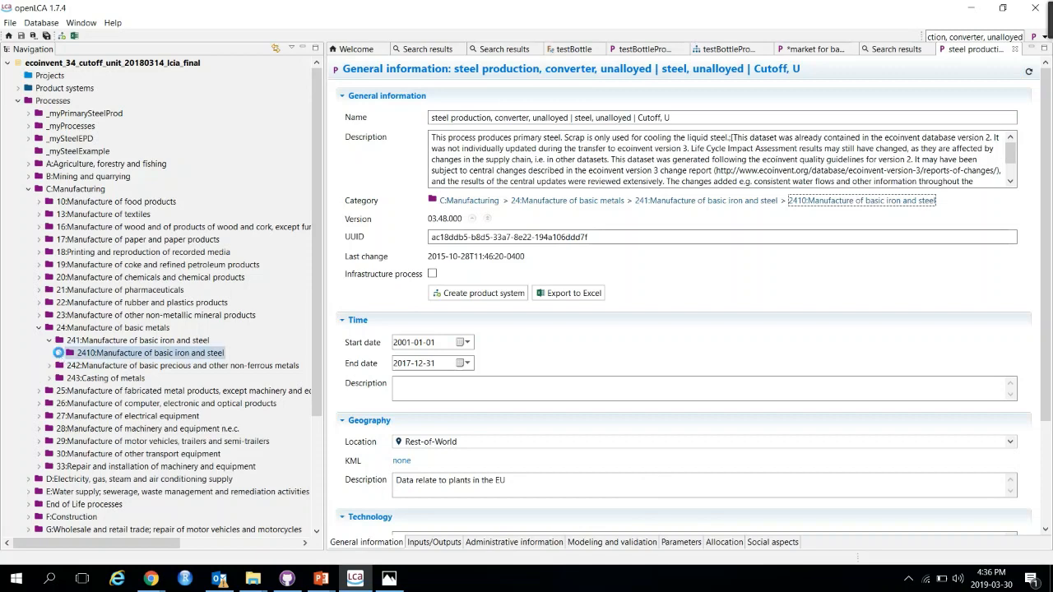
pyautogui.click(70, 353)
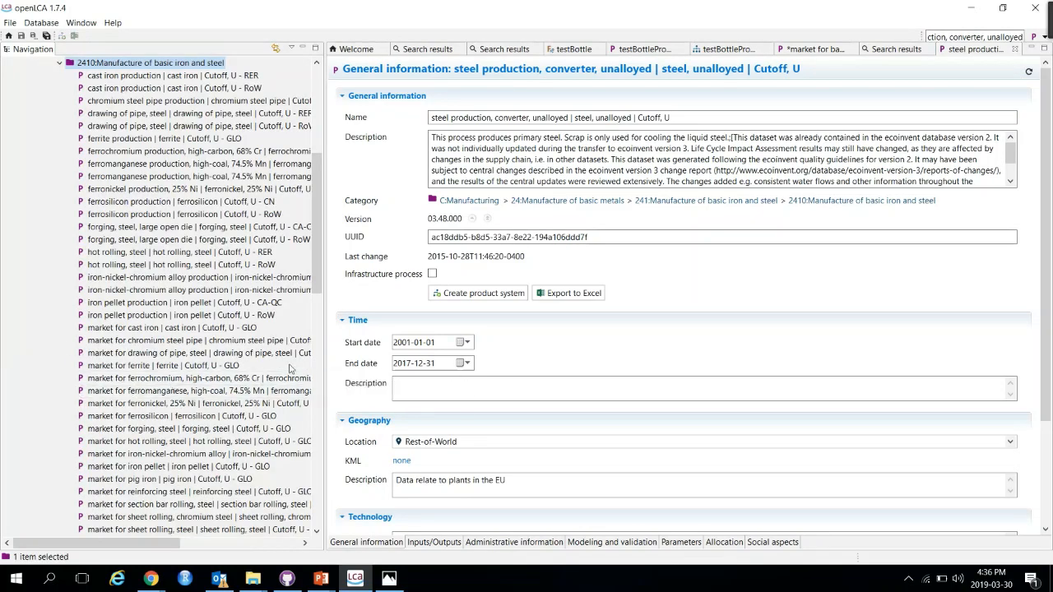
pyautogui.scroll(-13, 289, 368)
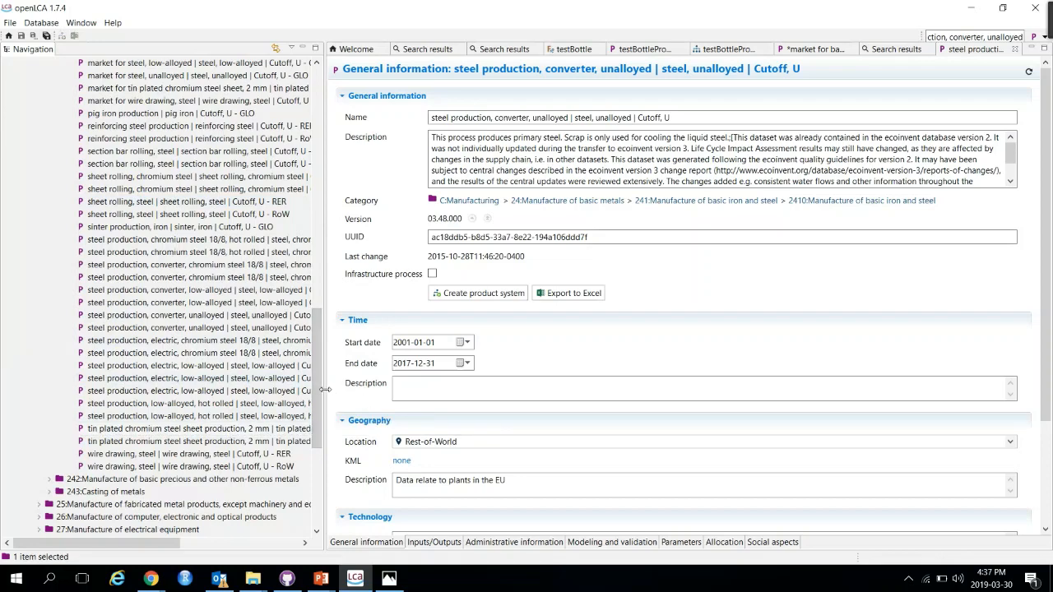
pyautogui.moveTo(325, 389); pyautogui.dragTo(454, 422)
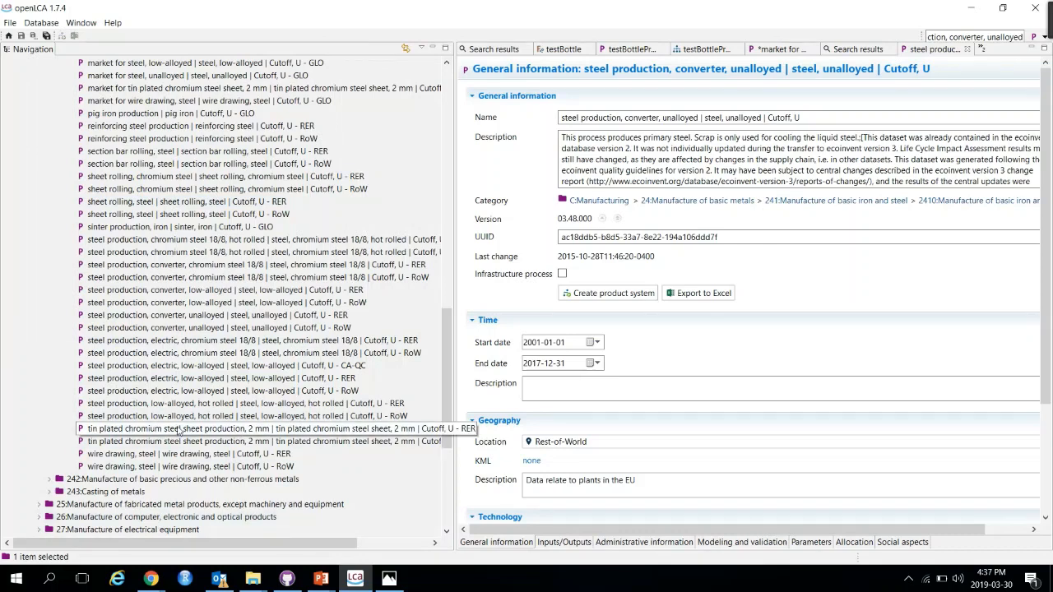
pyautogui.click(215, 329)
pyautogui.rightClick(214, 331)
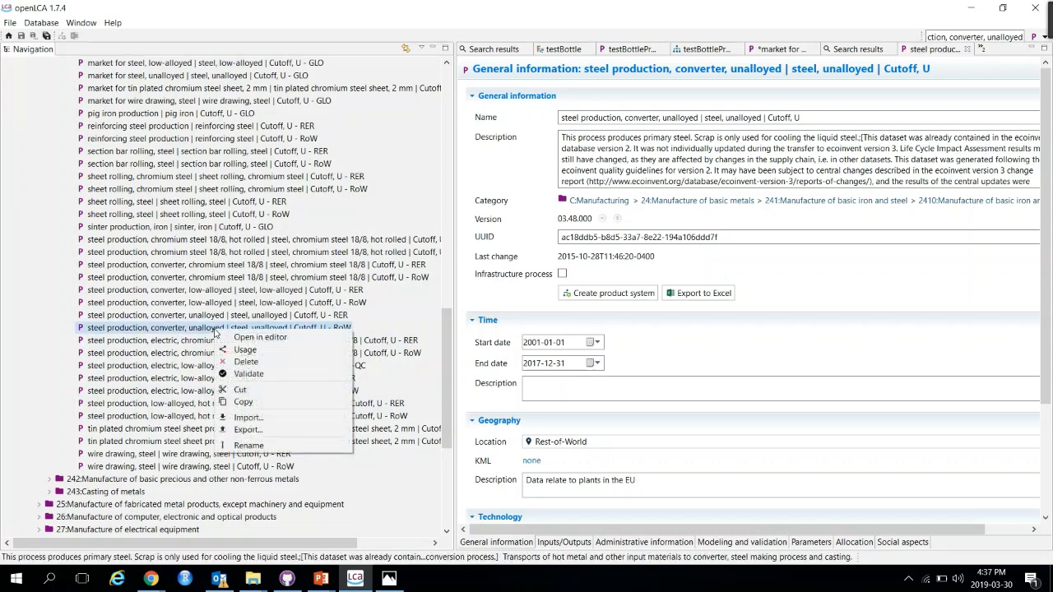
pyautogui.click(252, 405)
# Step: Paste the copied process into the _mySteelExample category and select the pasted copy
pyautogui.scroll(15, 221, 303)
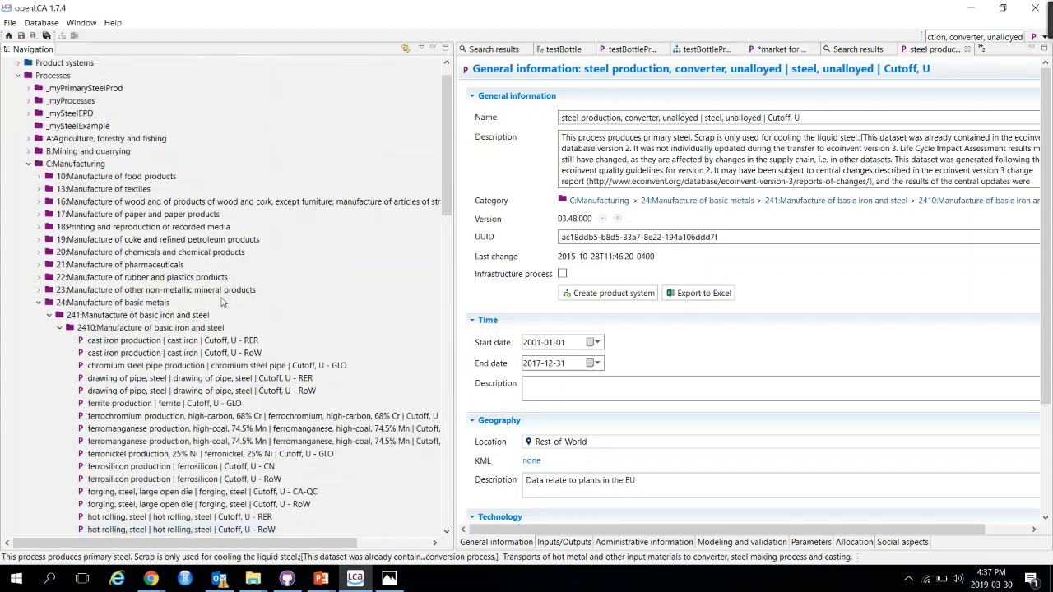
pyautogui.scroll(2, 221, 303)
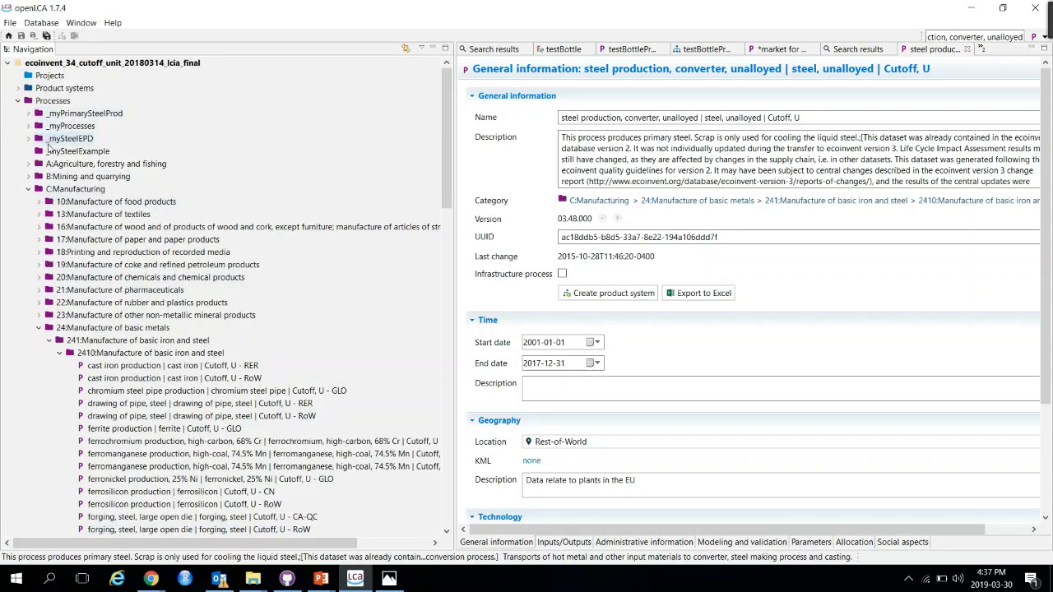
pyautogui.rightClick(56, 157)
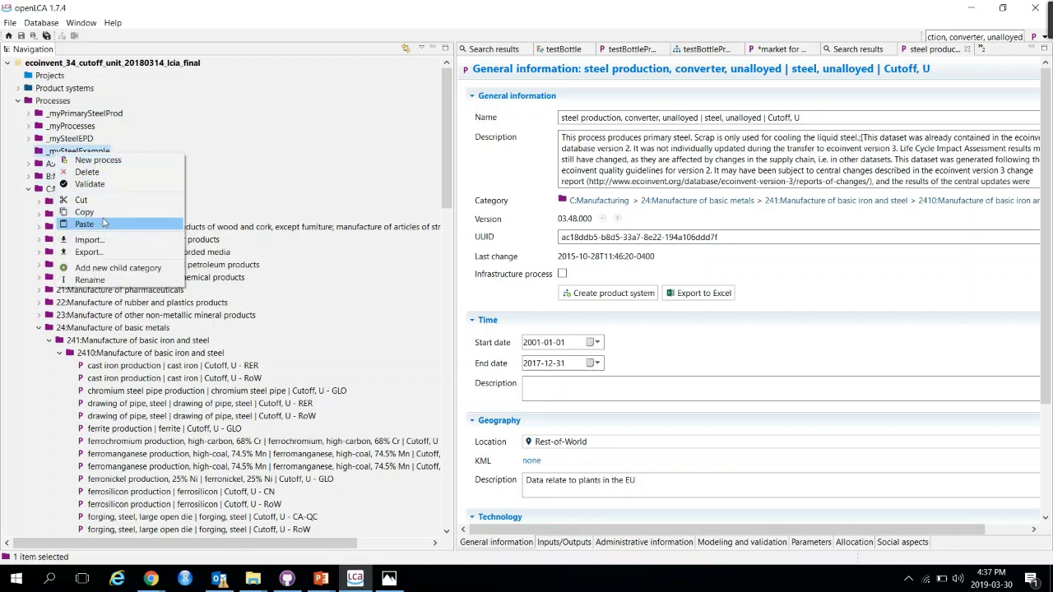
pyautogui.click(100, 225)
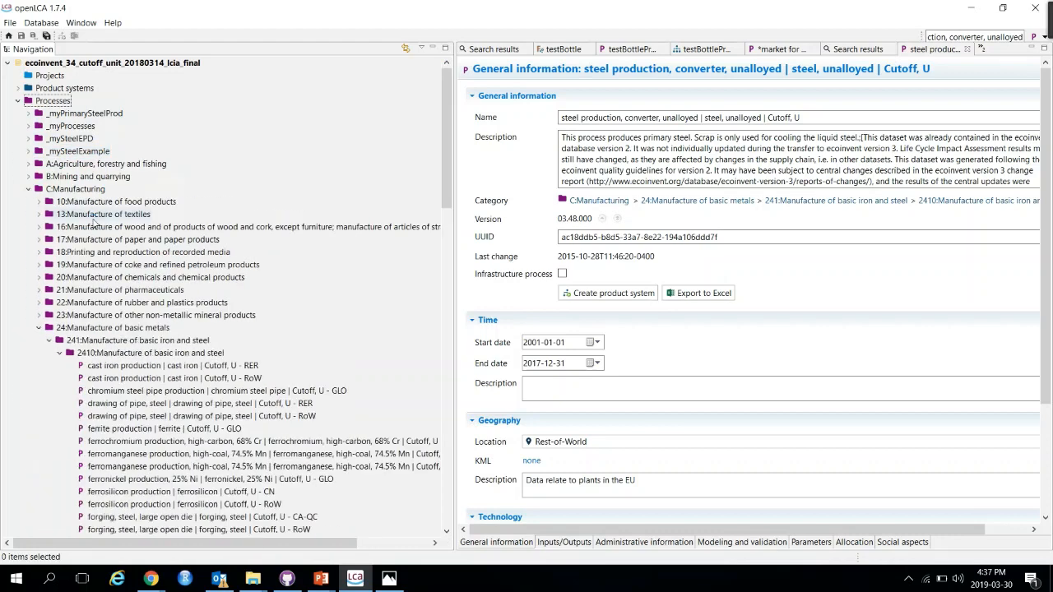
pyautogui.click(29, 152)
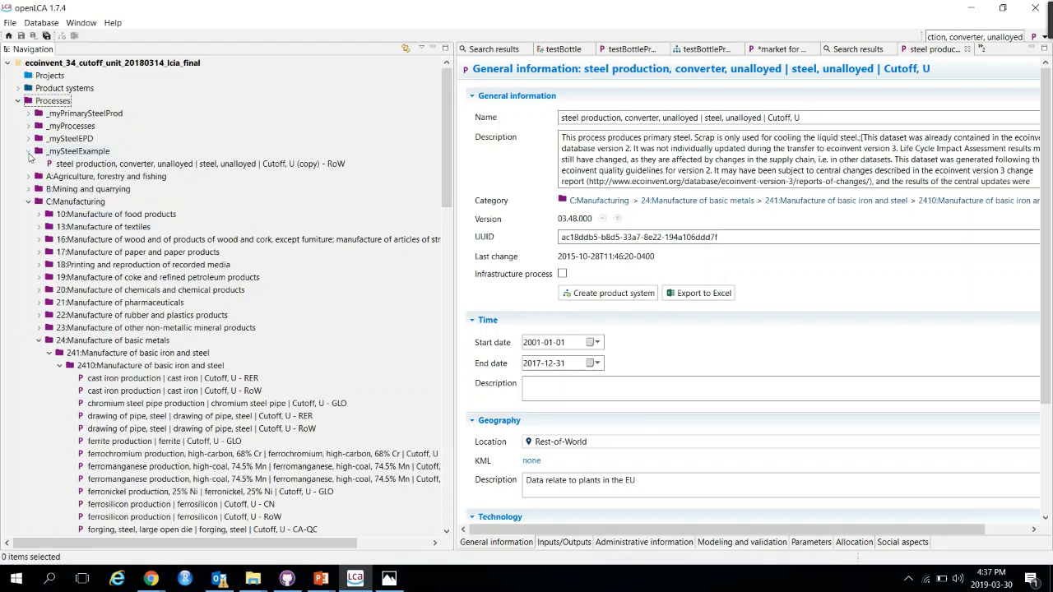
pyautogui.click(134, 168)
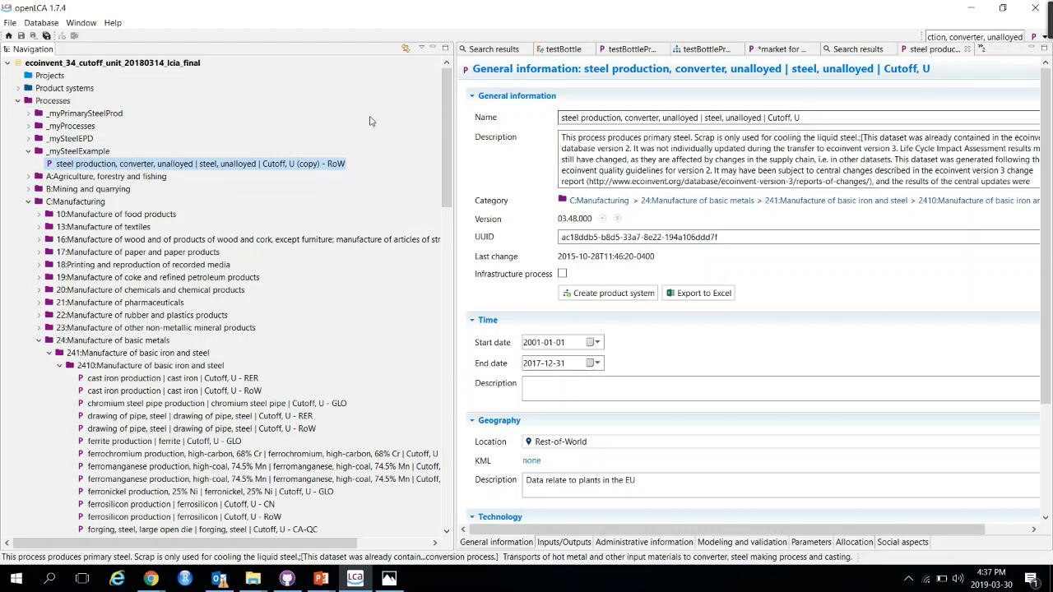
# Step: Open the pasted process copy and close the other unneeded editor tabs
pyautogui.doubleClick(297, 163)
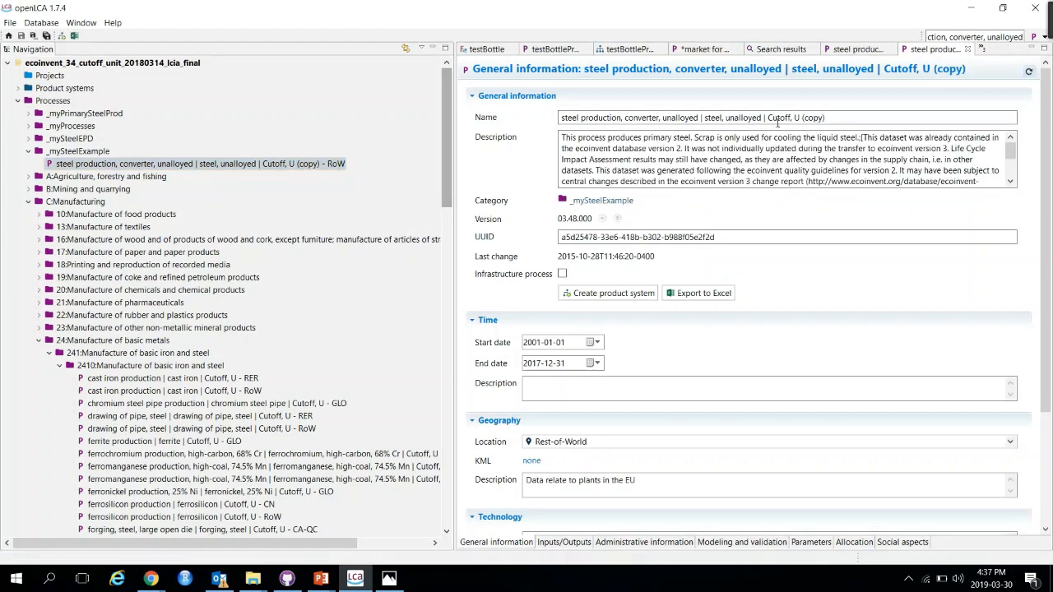
pyautogui.click(721, 52)
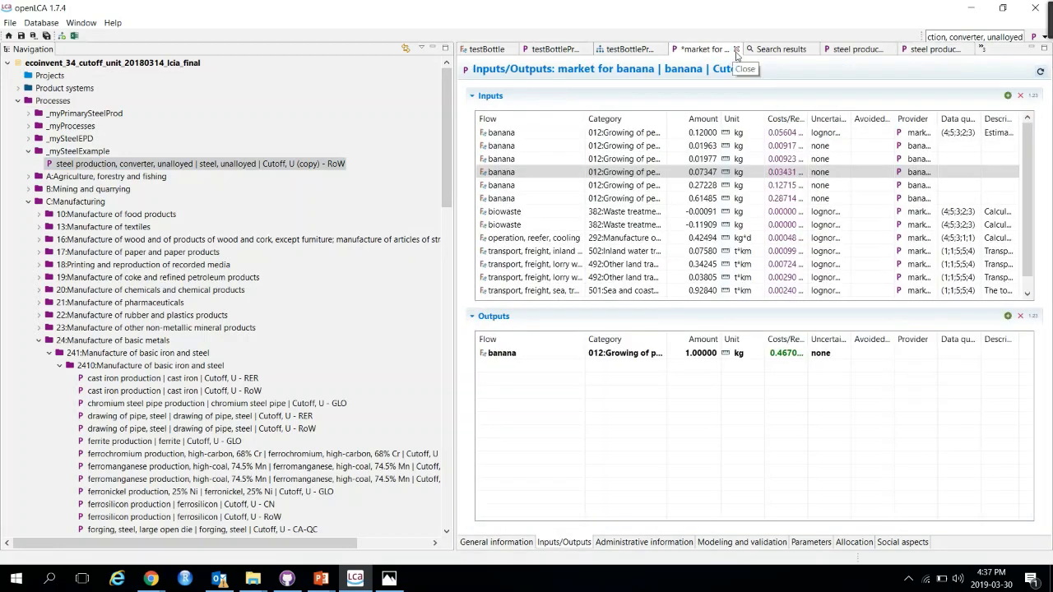
pyautogui.click(737, 49)
pyautogui.click(594, 296)
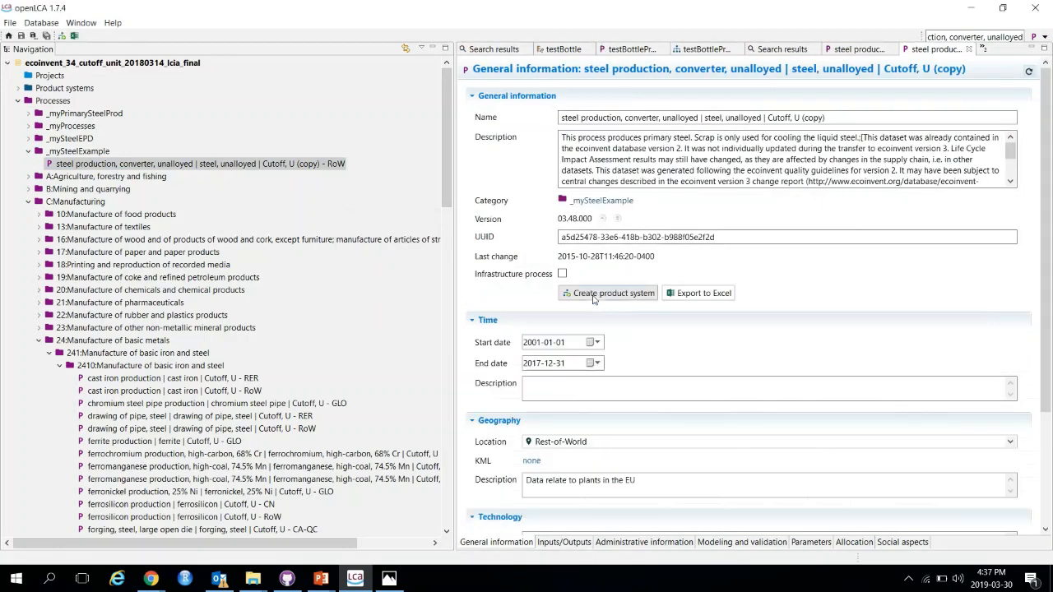
pyautogui.click(659, 50)
pyautogui.click(663, 50)
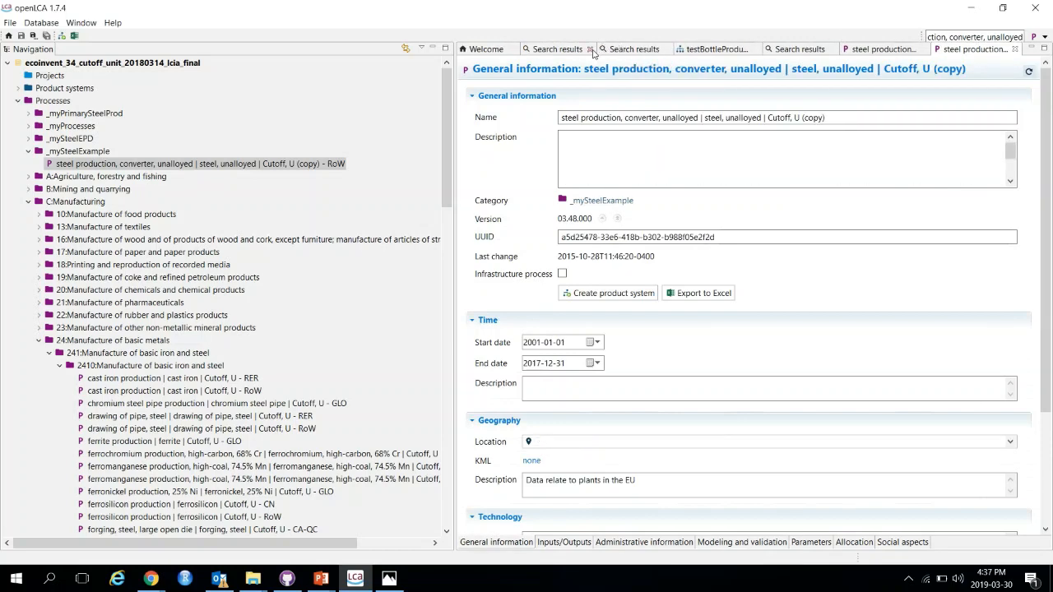
pyautogui.click(591, 50)
pyautogui.click(690, 50)
pyautogui.click(666, 50)
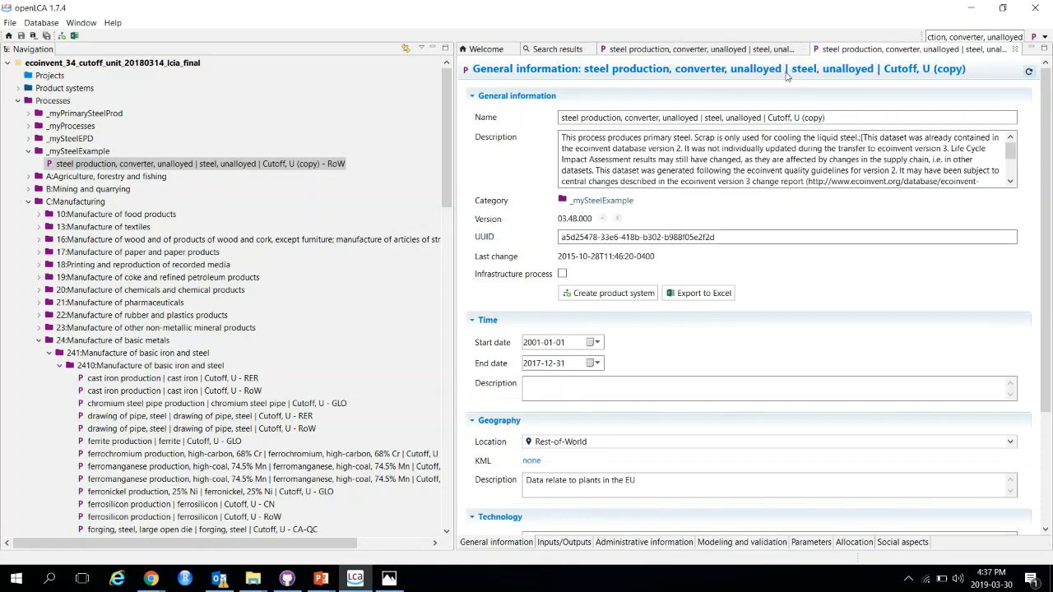
# Step: Rename the copied process to 'steel production, converter, unalloyed | steel, unalloyed | Cutoff, U_myPro'
pyautogui.click(755, 50)
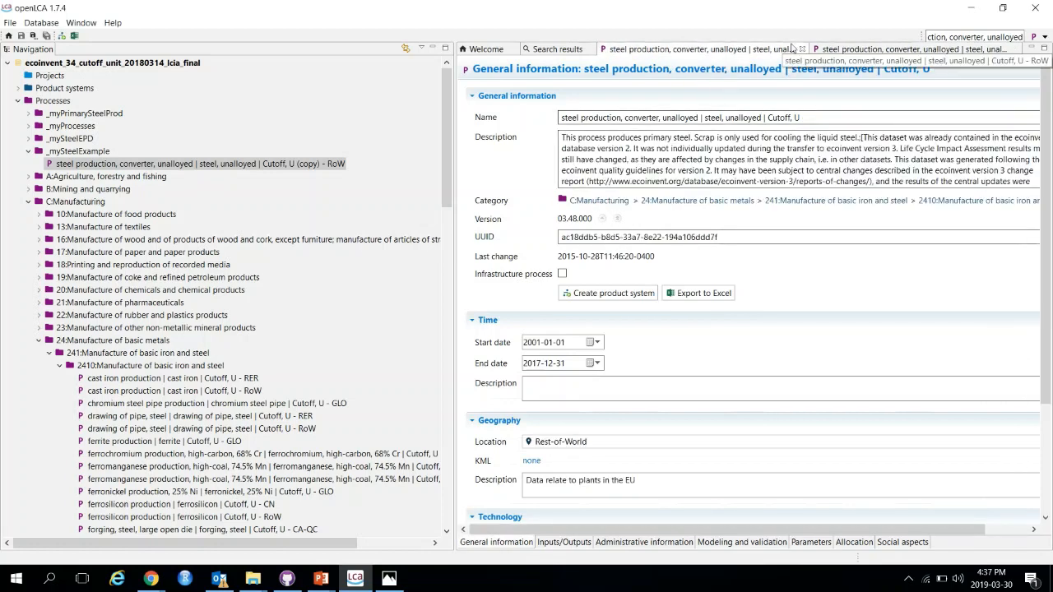
pyautogui.click(870, 50)
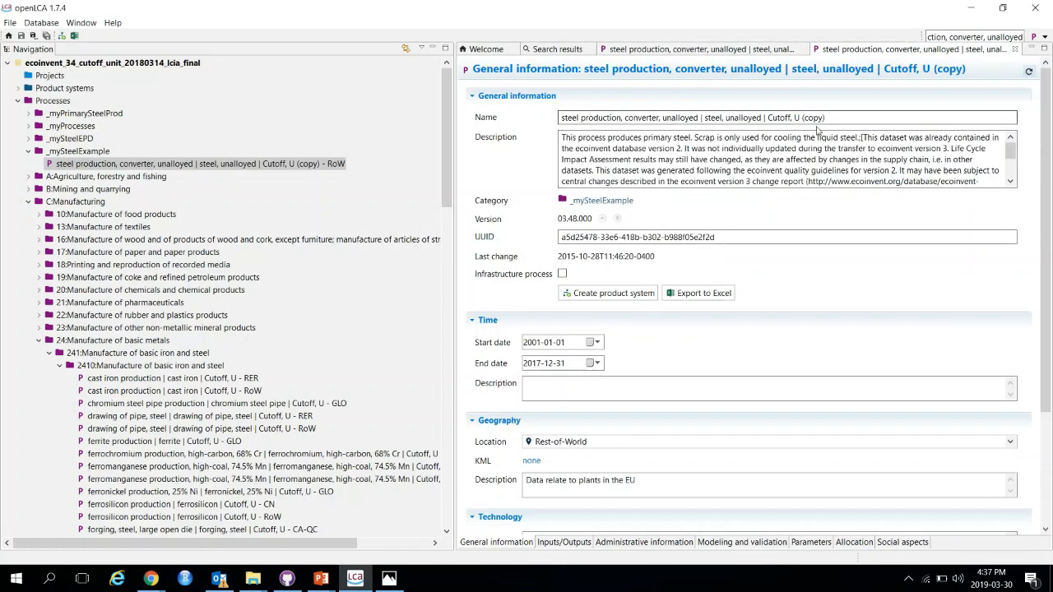
pyautogui.moveTo(802, 118); pyautogui.dragTo(855, 119)
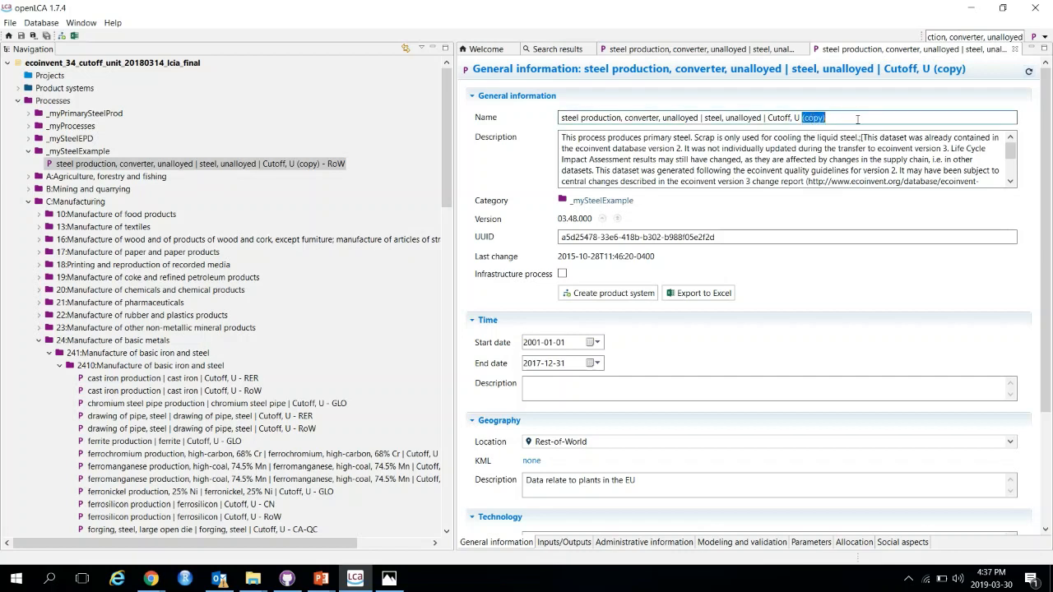
pyautogui.press('BackSpace')
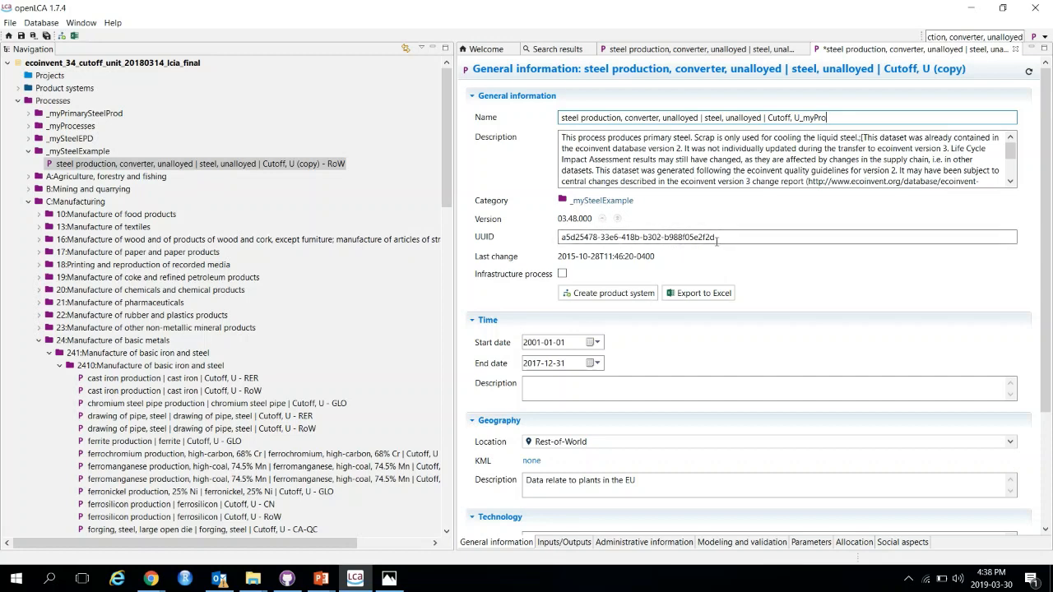
# Step: Copy the UUID of the original process and return to the copy's editor
pyautogui.click(700, 50)
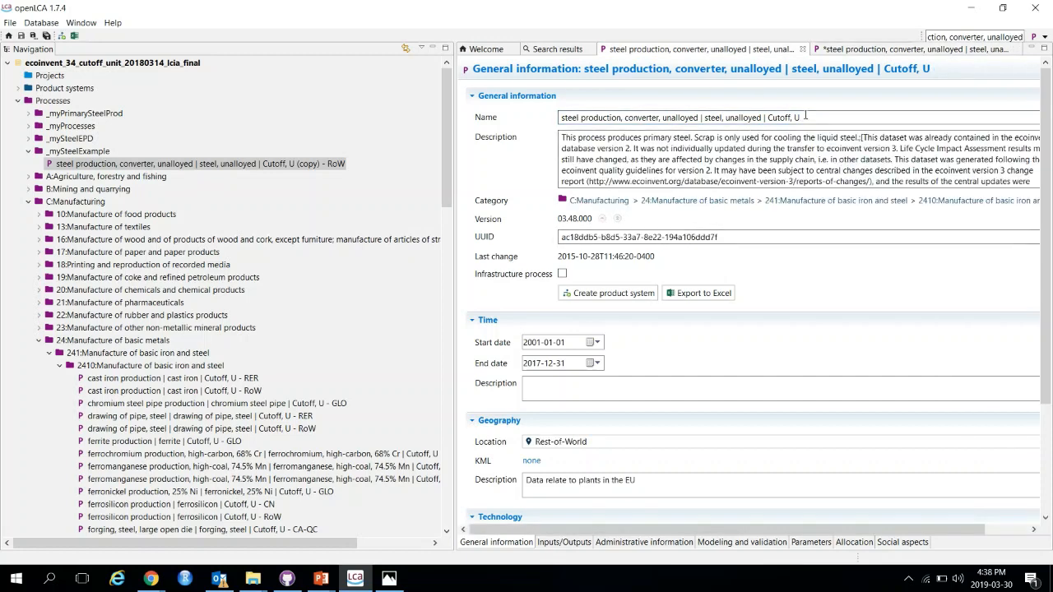
pyautogui.moveTo(720, 237); pyautogui.dragTo(537, 209)
pyautogui.hotkey('ctrl', 'c')
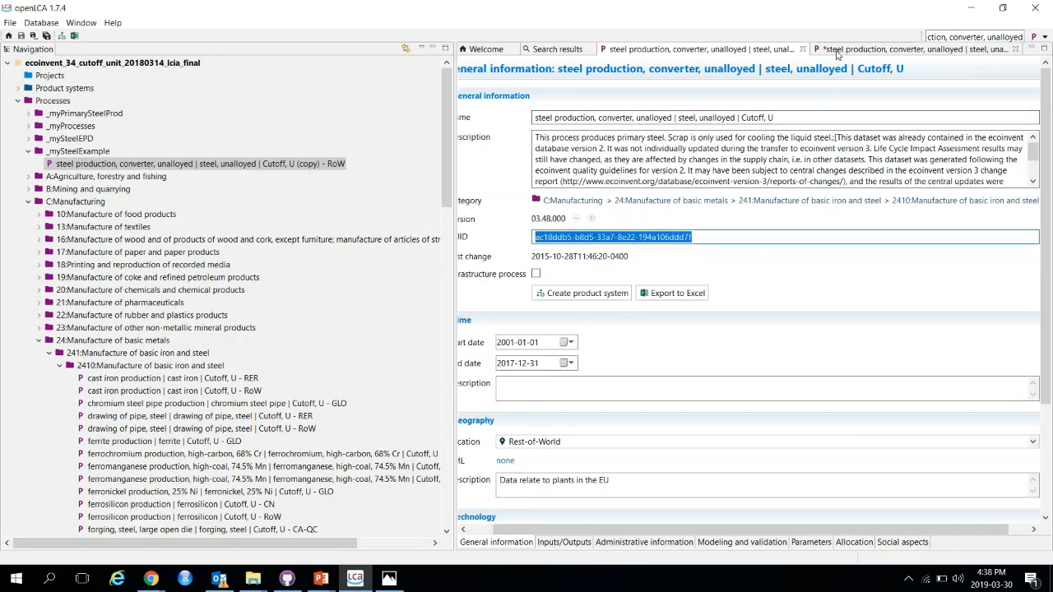
pyautogui.click(856, 50)
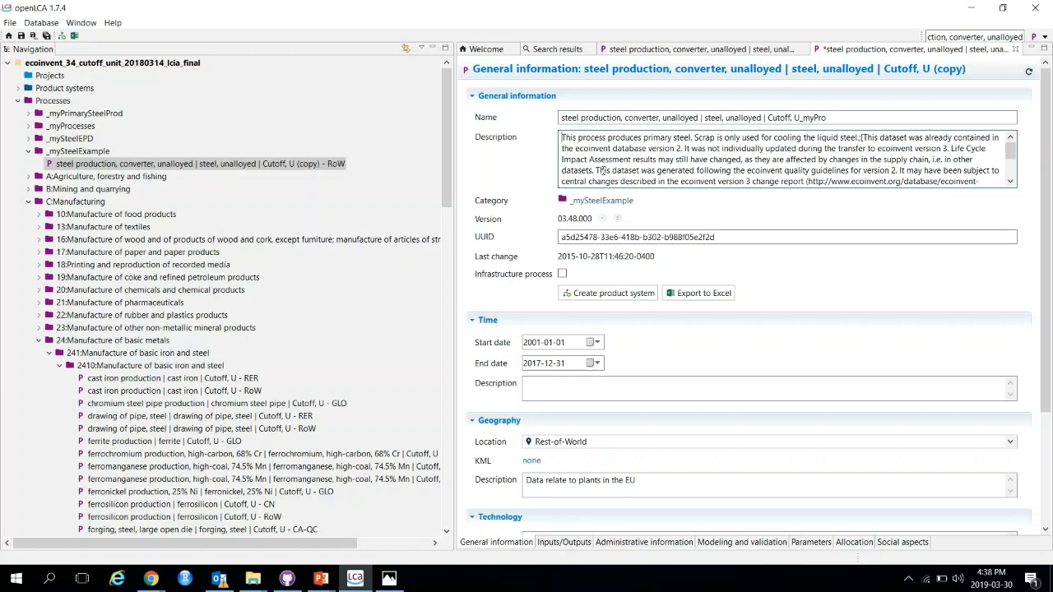
# Step: Prepend 'Description from the original process (uuid:' plus the pasted original UUID to the copy's description
pyautogui.press('Return')
pyautogui.press('Return')
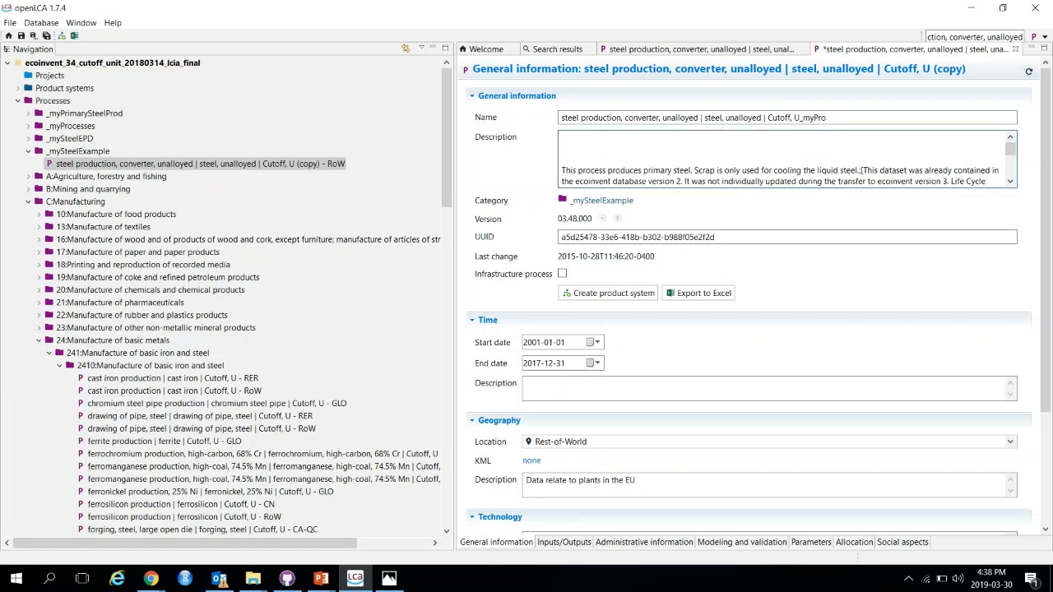
pyautogui.press('Return')
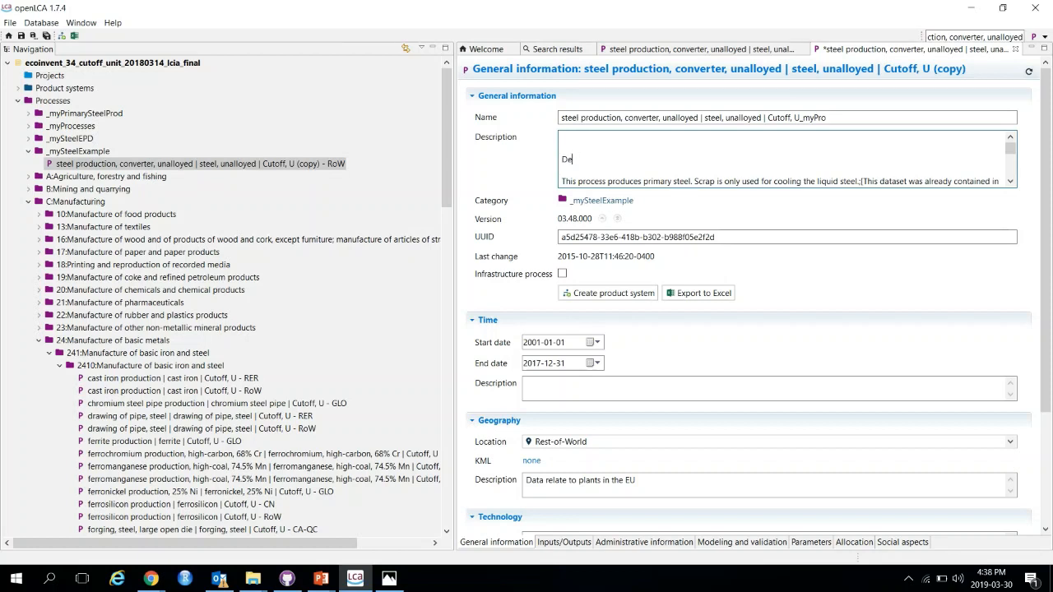
pyautogui.write('Description from the original process (uuid:')
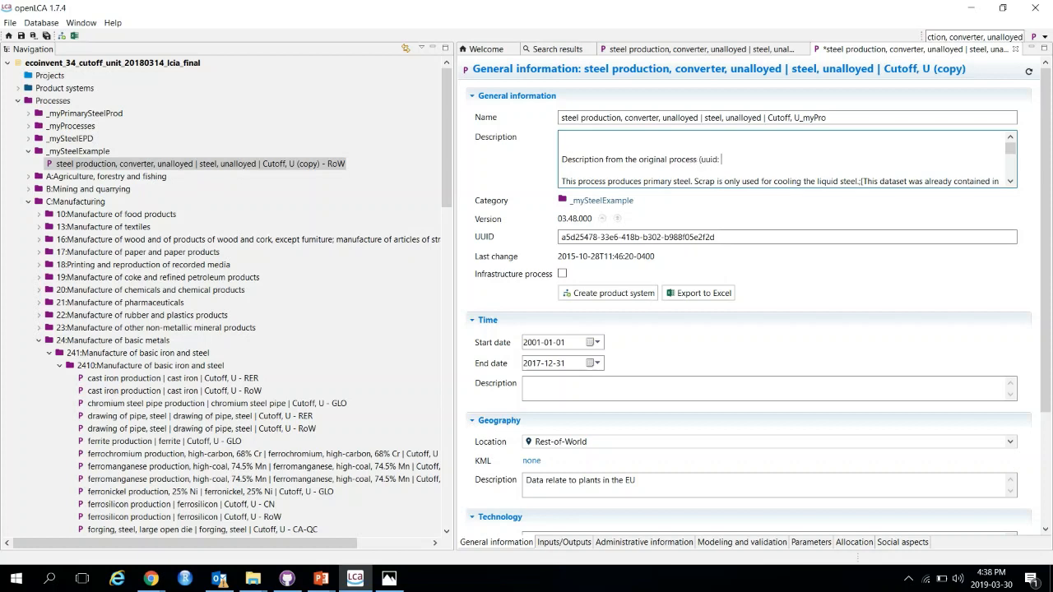
pyautogui.hotkey('ctrl', 'v')
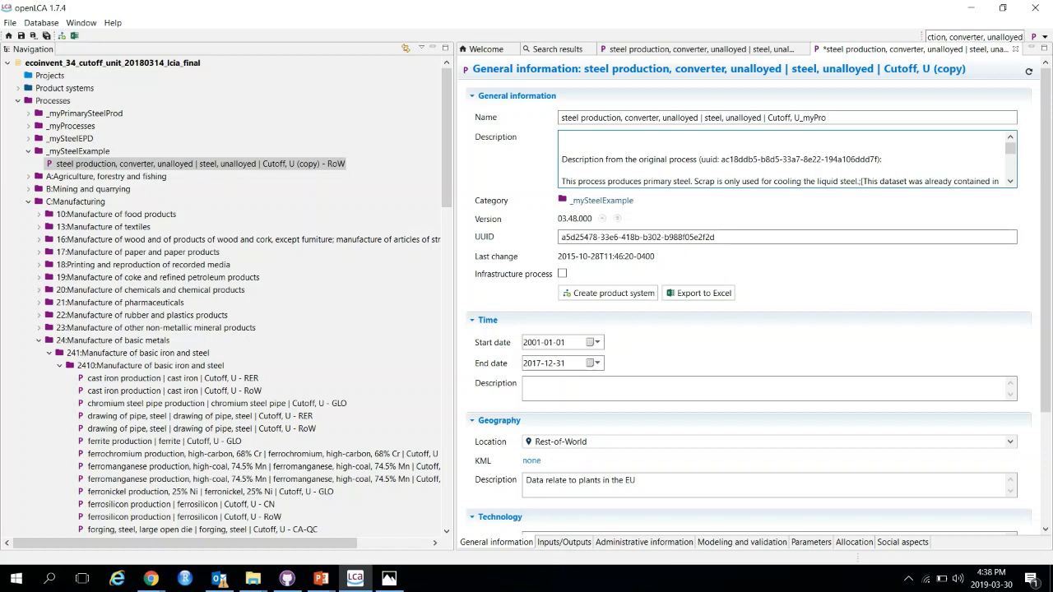
# Step: Insert a new first line 'changes made' at the start of the copy's description
pyautogui.press('Return')
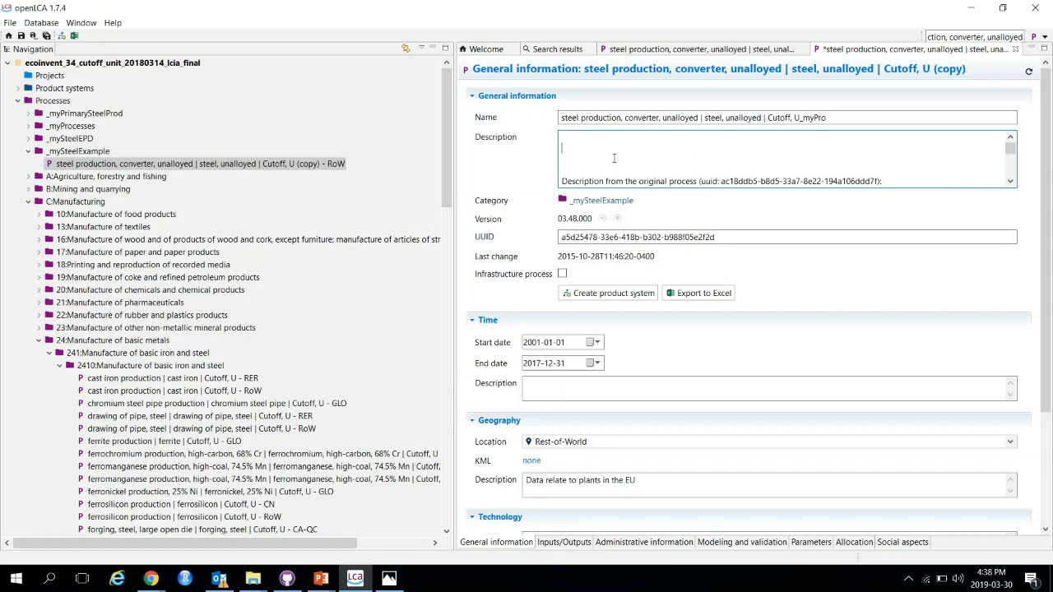
pyautogui.write('changes made')
# Step: Set the process location to 'Canada, Alberta'
pyautogui.scroll(-1, 782, 284)
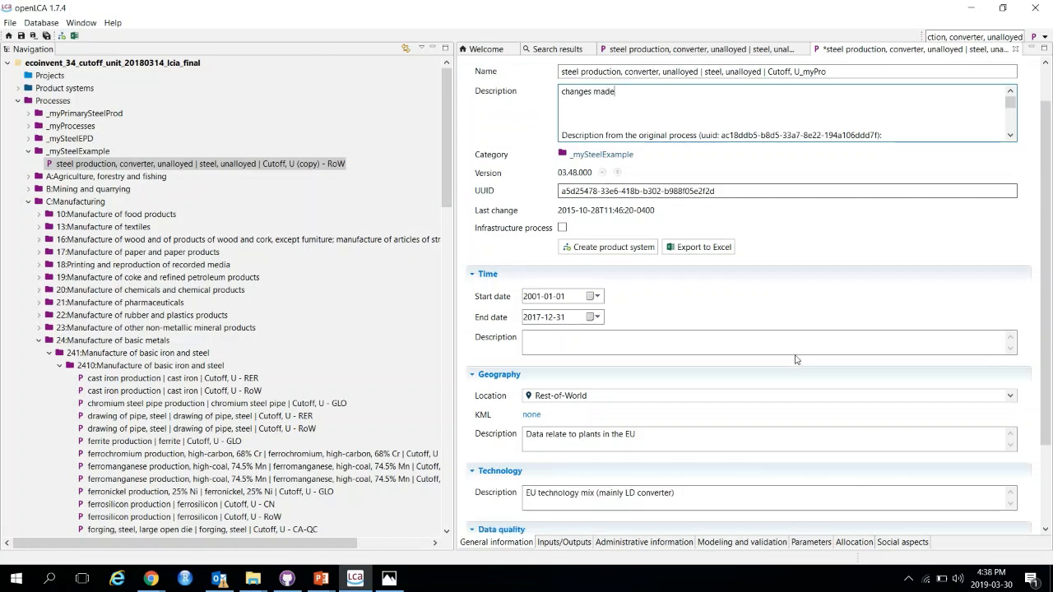
pyautogui.click(1011, 395)
pyautogui.scroll(-5, 867, 442)
pyautogui.scroll(5, 908, 449)
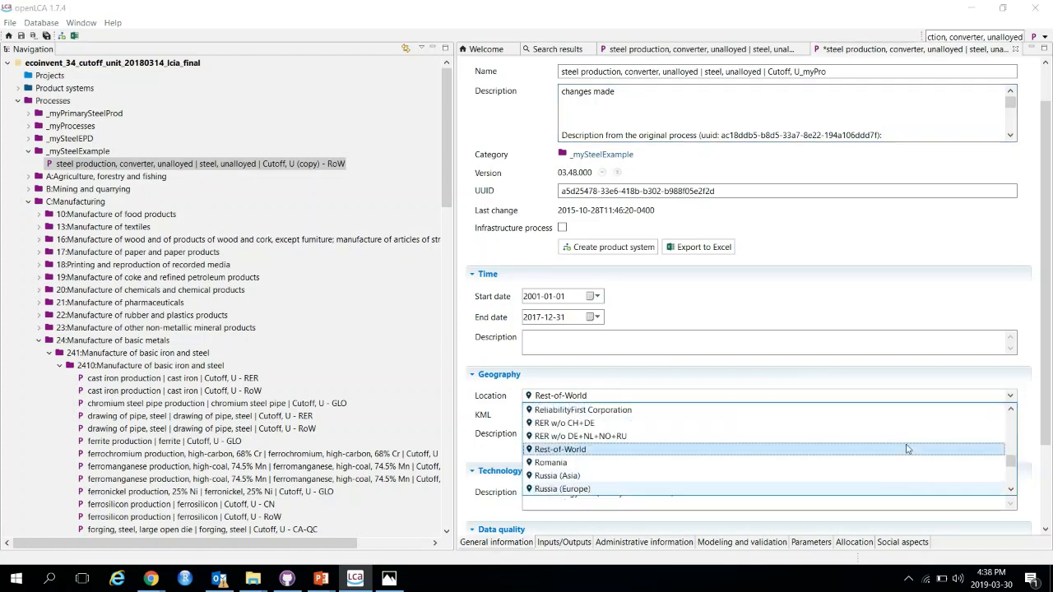
pyautogui.moveTo(1010, 462); pyautogui.dragTo(1021, 439)
pyautogui.scroll(12, 834, 445)
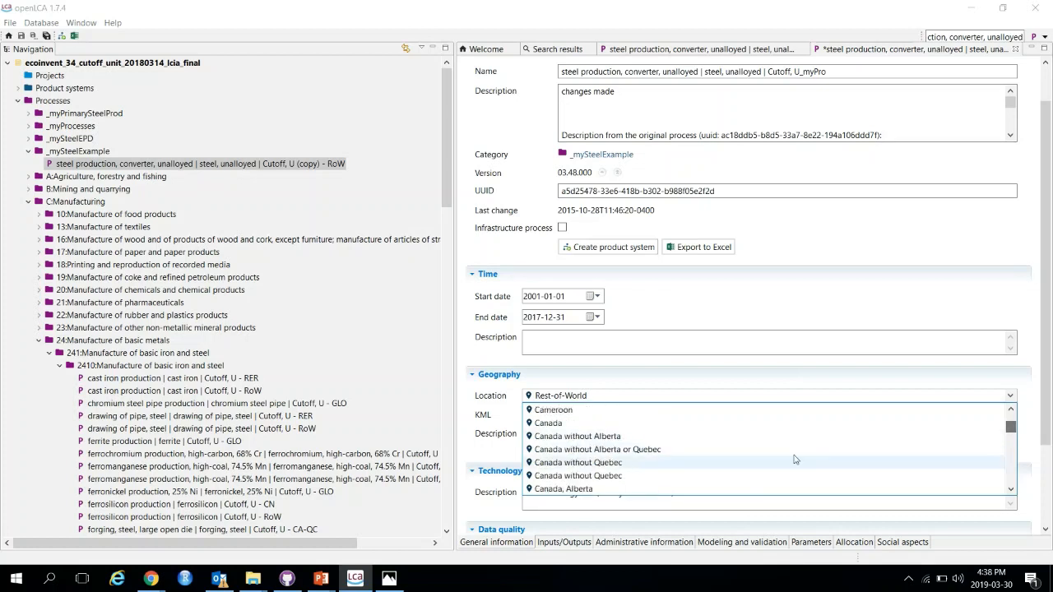
pyautogui.click(598, 489)
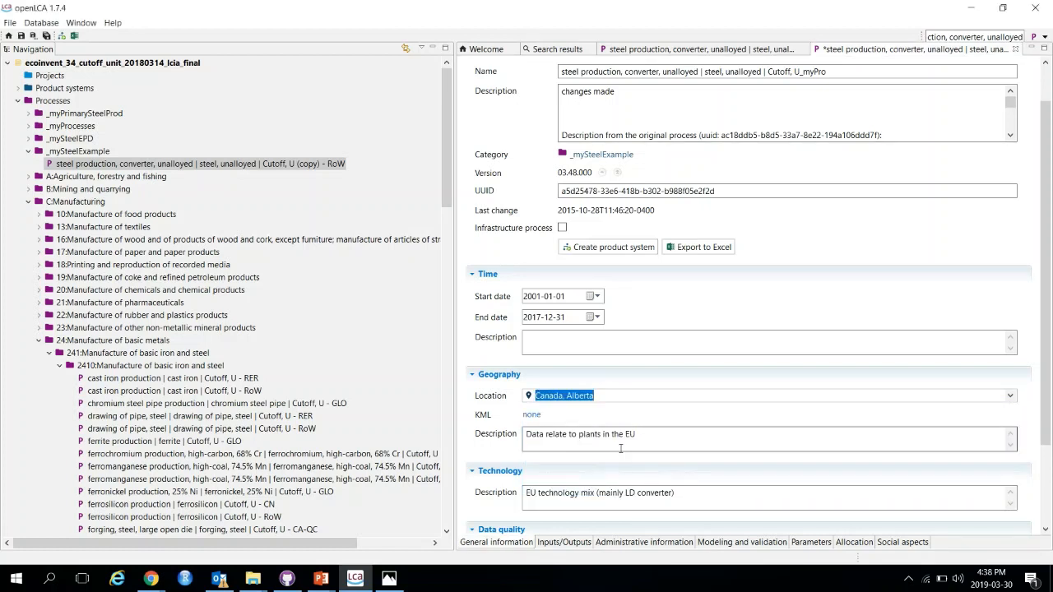
# Step: Clear the geography description and the technology description of the copied process
pyautogui.press('Tab')
pyautogui.press('BackSpace')
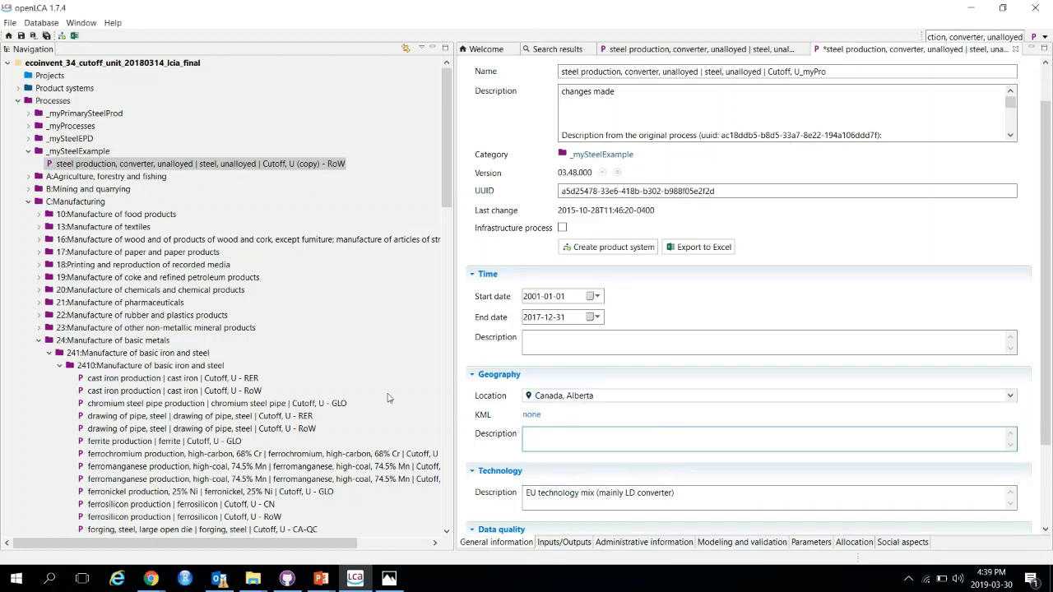
pyautogui.scroll(-2, 698, 453)
pyautogui.press('Tab')
pyautogui.press('BackSpace')
# Step: Set the process data quality schema to 'ecoinvent data quality system'
pyautogui.scroll(-2, 484, 436)
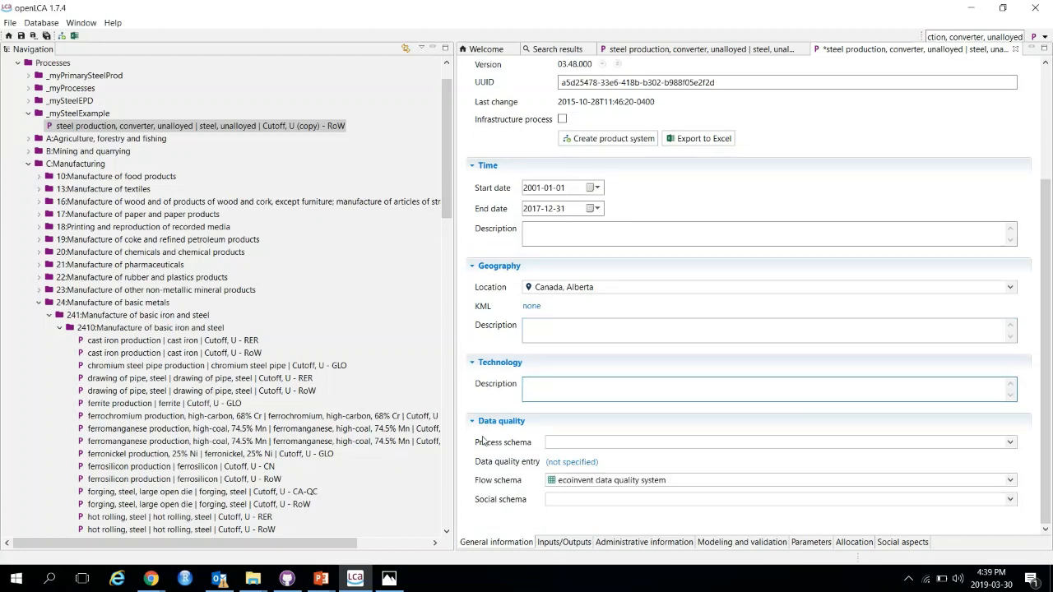
pyautogui.click(573, 442)
pyautogui.click(580, 478)
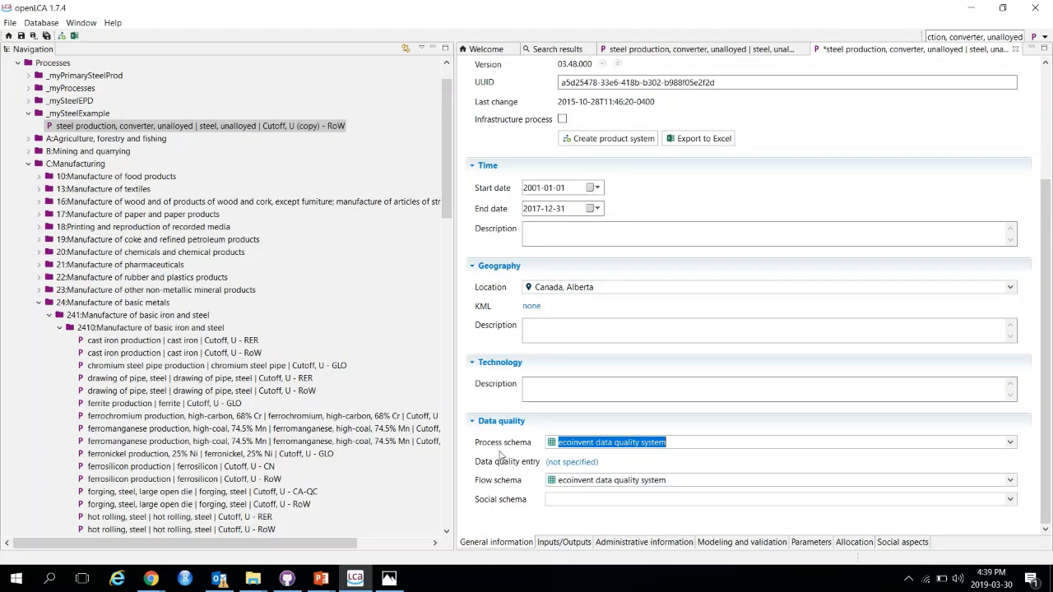
pyautogui.scroll(5, 506, 436)
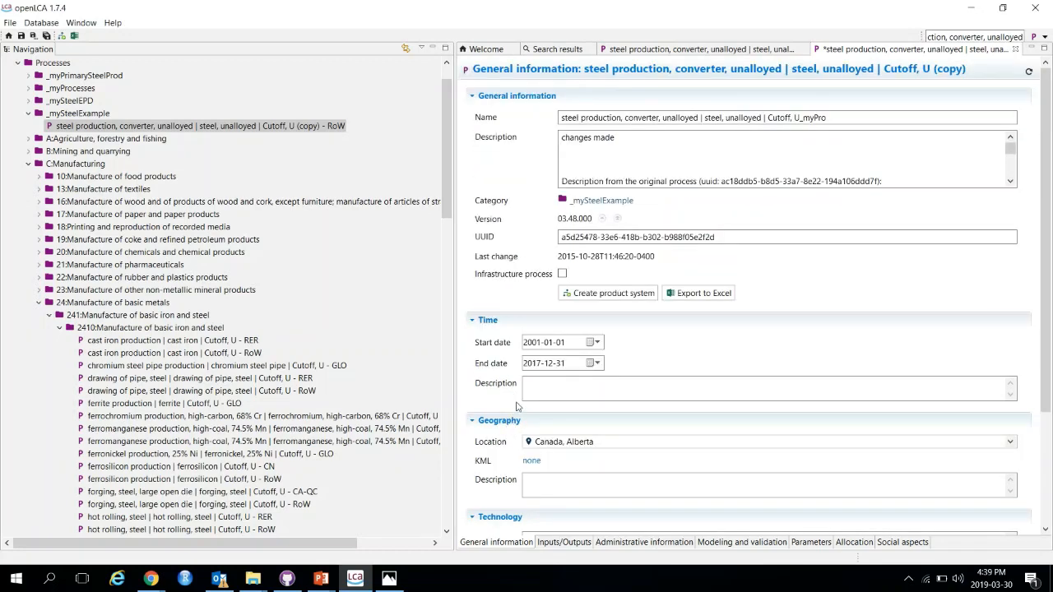
# Step: Open the copy's inputs and outputs and compare them with the case-study slide listing the processes to link
pyautogui.click(548, 542)
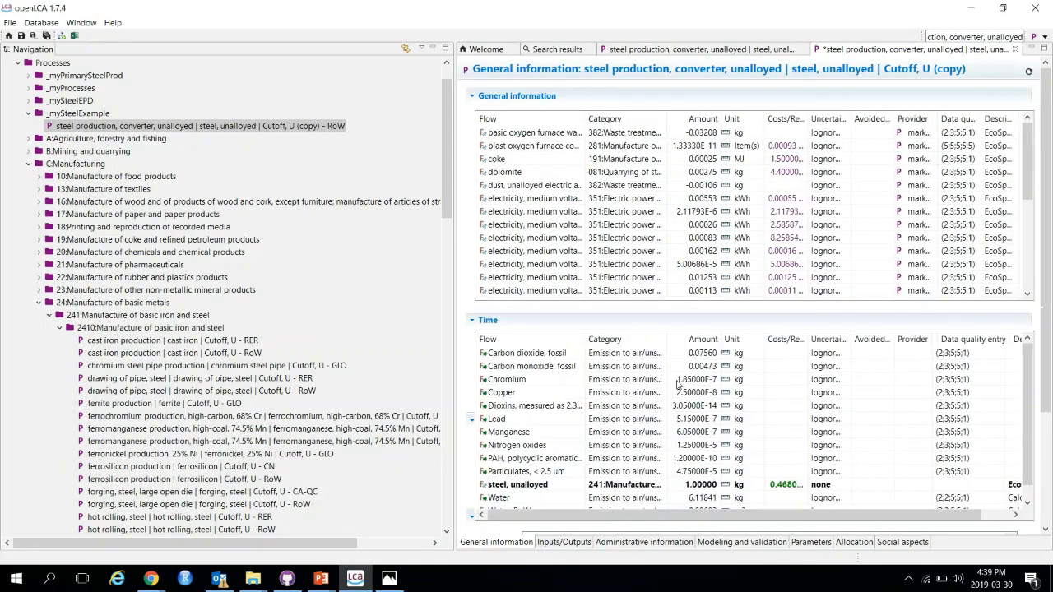
pyautogui.moveTo(585, 119); pyautogui.dragTo(691, 129)
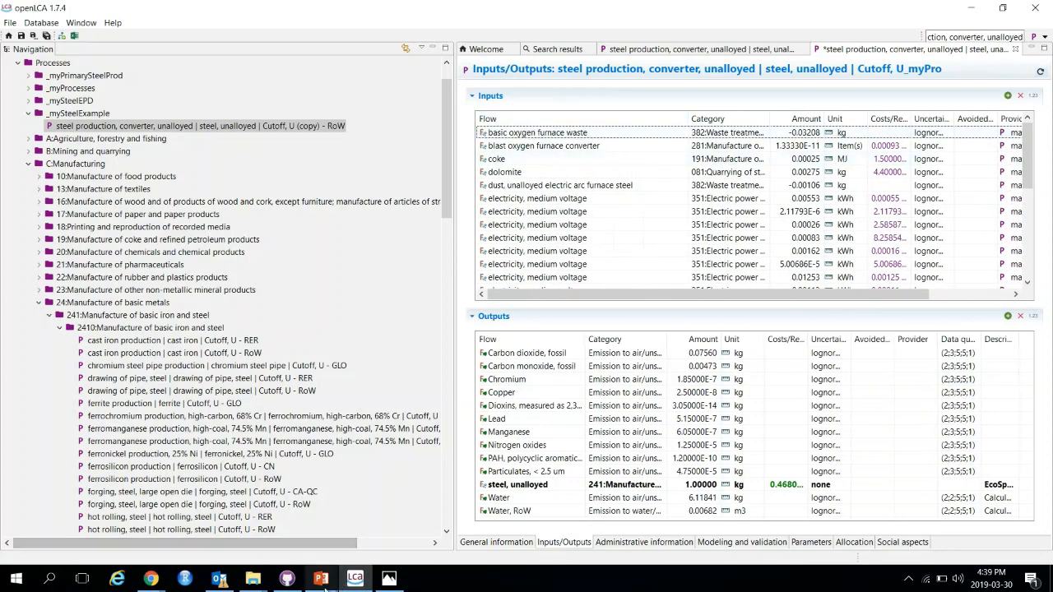
pyautogui.moveTo(321, 578)
pyautogui.click(364, 536)
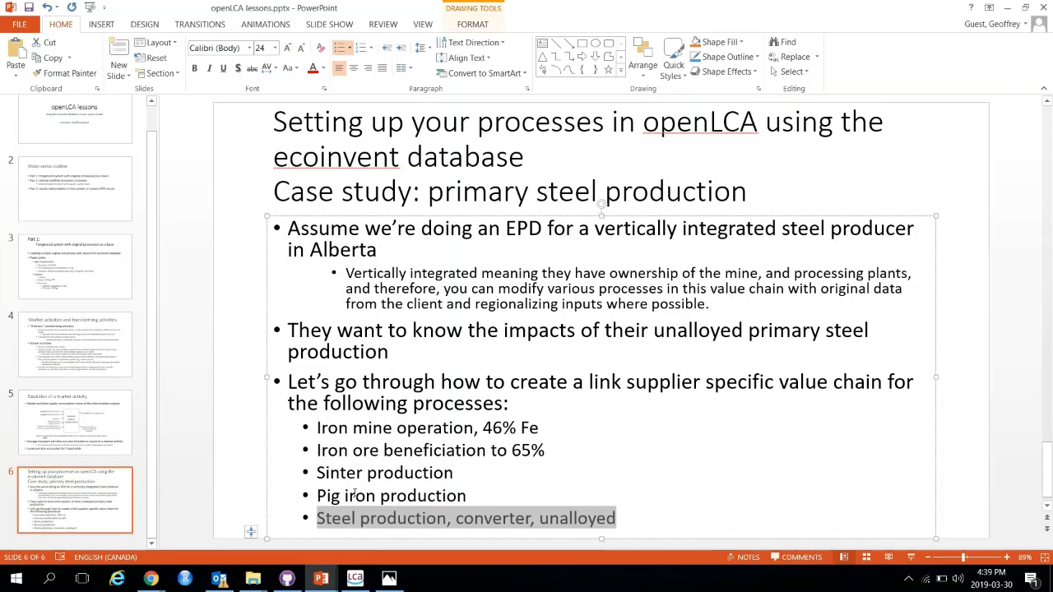
pyautogui.click(321, 578)
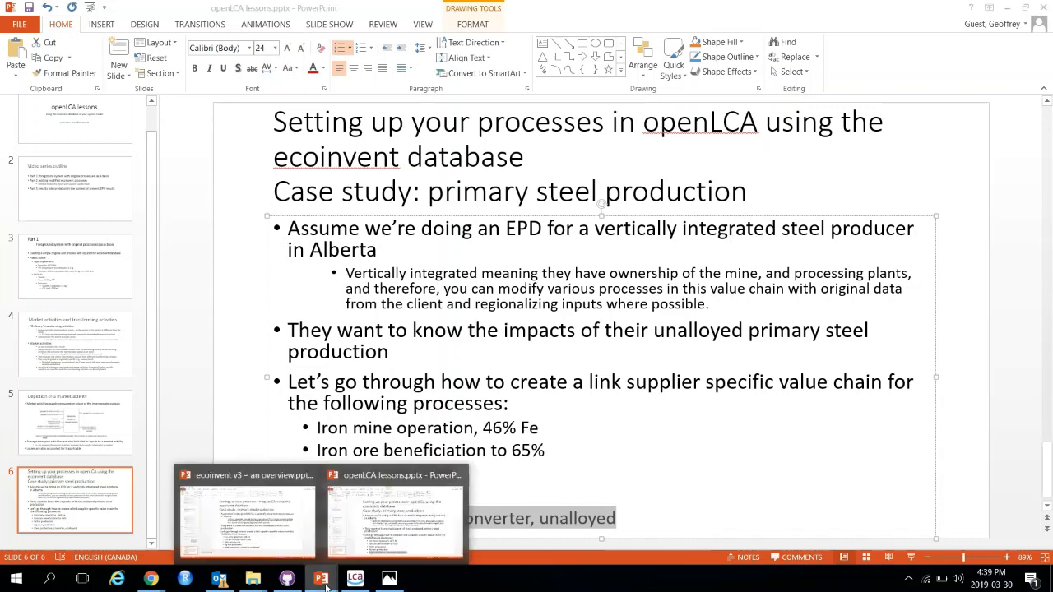
pyautogui.click(359, 580)
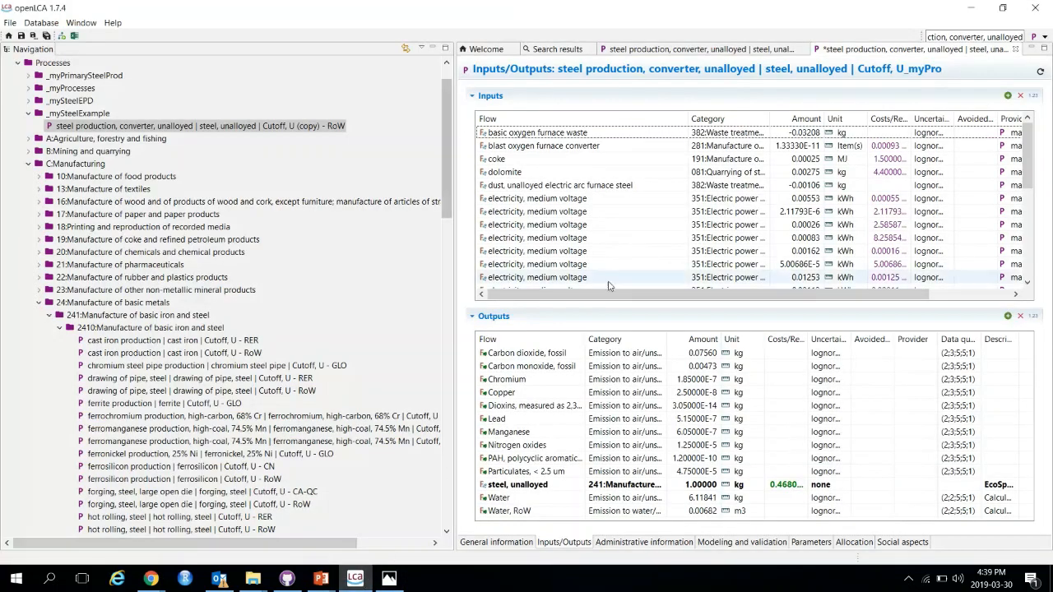
# Step: Check the available providers for the pig iron input of the copied steel process
pyautogui.scroll(-2, 596, 263)
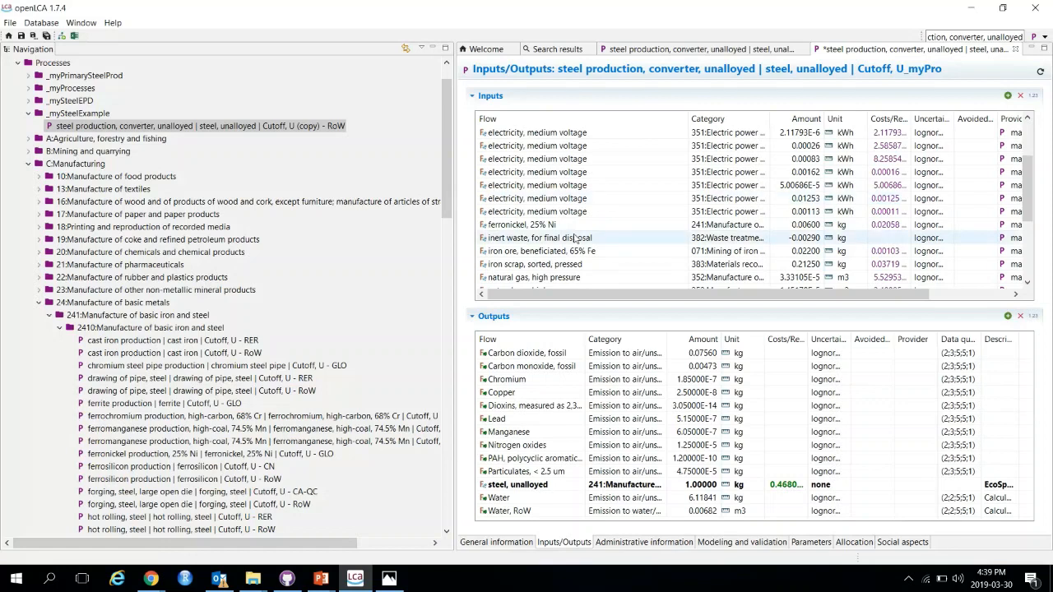
pyautogui.scroll(-3, 575, 238)
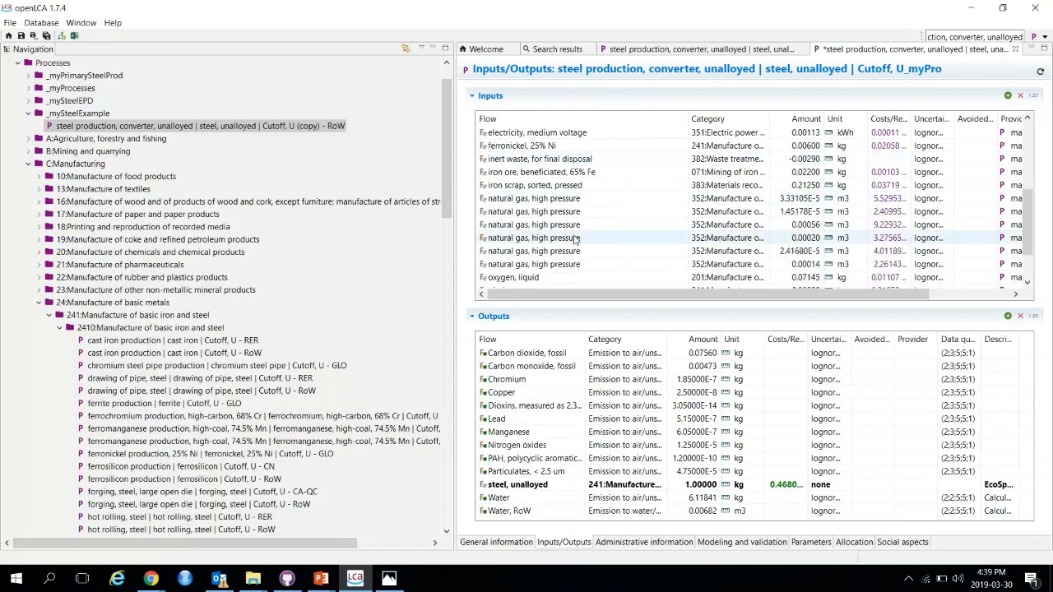
pyautogui.click(530, 238)
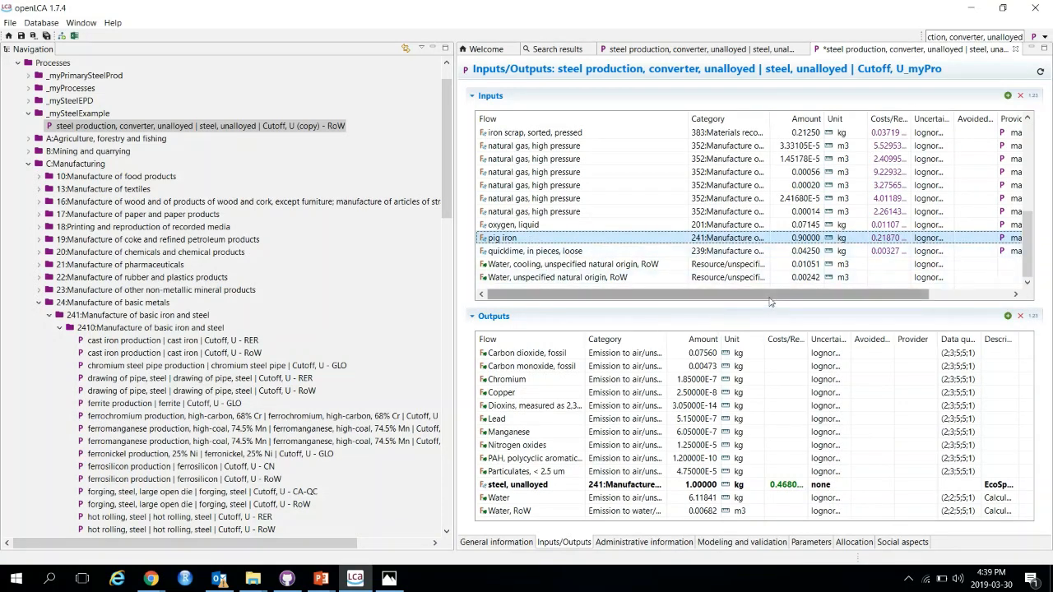
pyautogui.moveTo(770, 302); pyautogui.dragTo(893, 308)
pyautogui.click(932, 241)
pyautogui.click(950, 239)
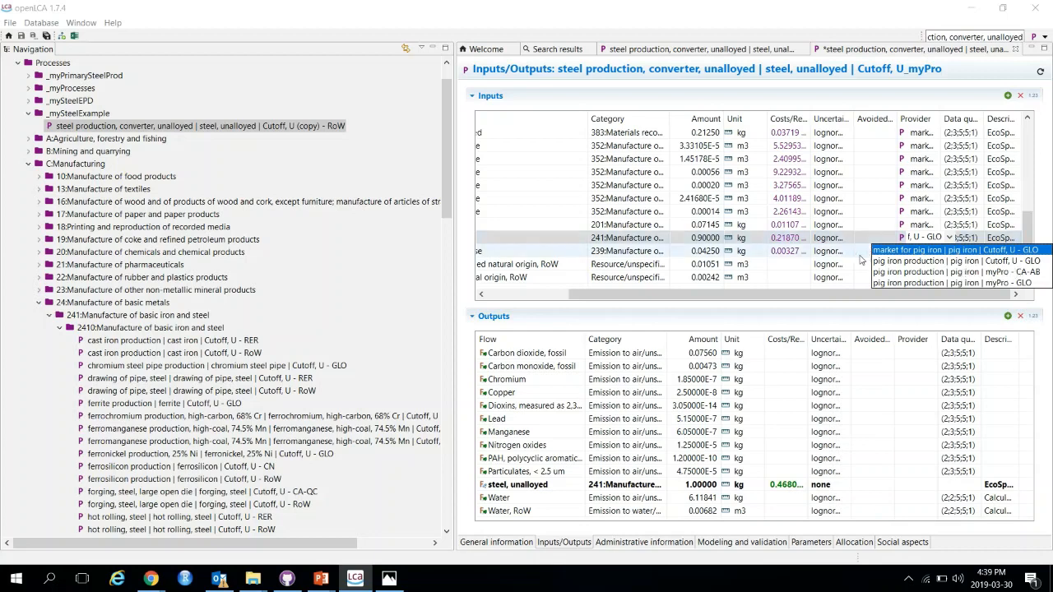
pyautogui.click(534, 244)
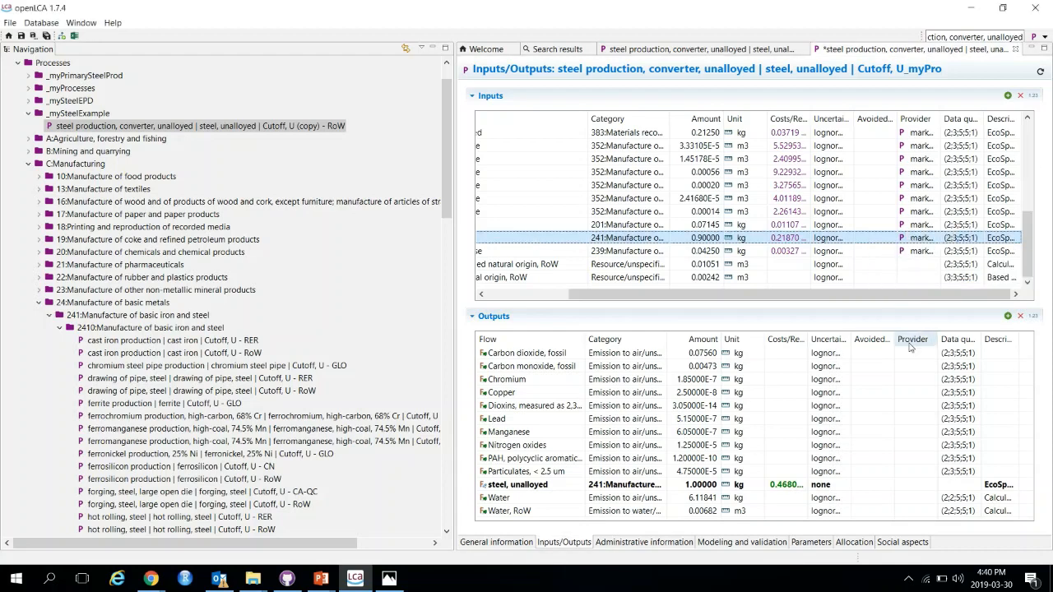
pyautogui.click(560, 298)
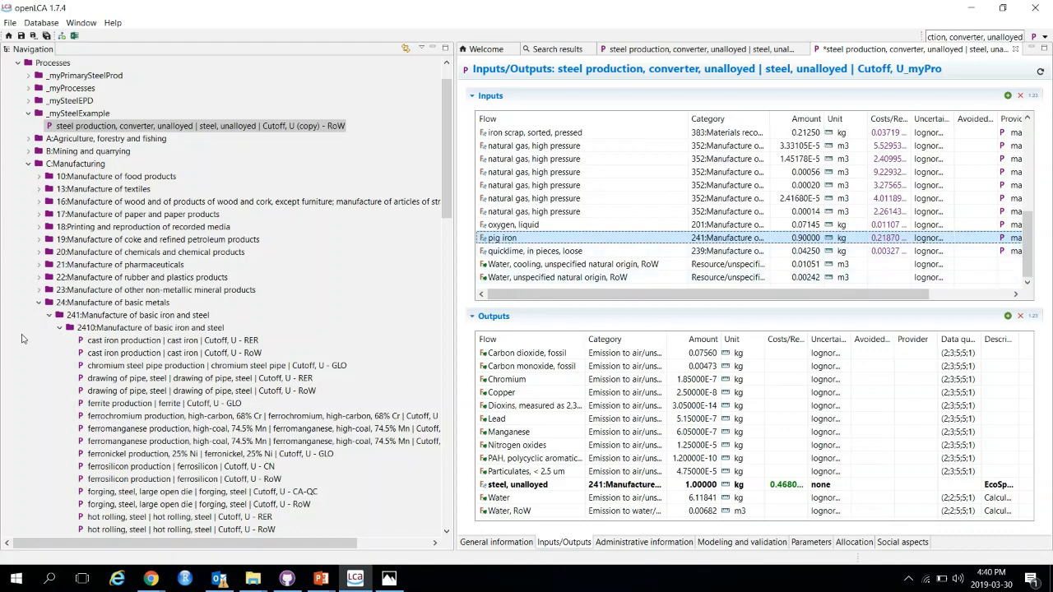
# Step: Copy 'pig iron production | pig iron | Cutoff, U - GLO' and paste it into the _mySteelExample category
pyautogui.scroll(-5, 33, 341)
pyautogui.scroll(-9, 46, 340)
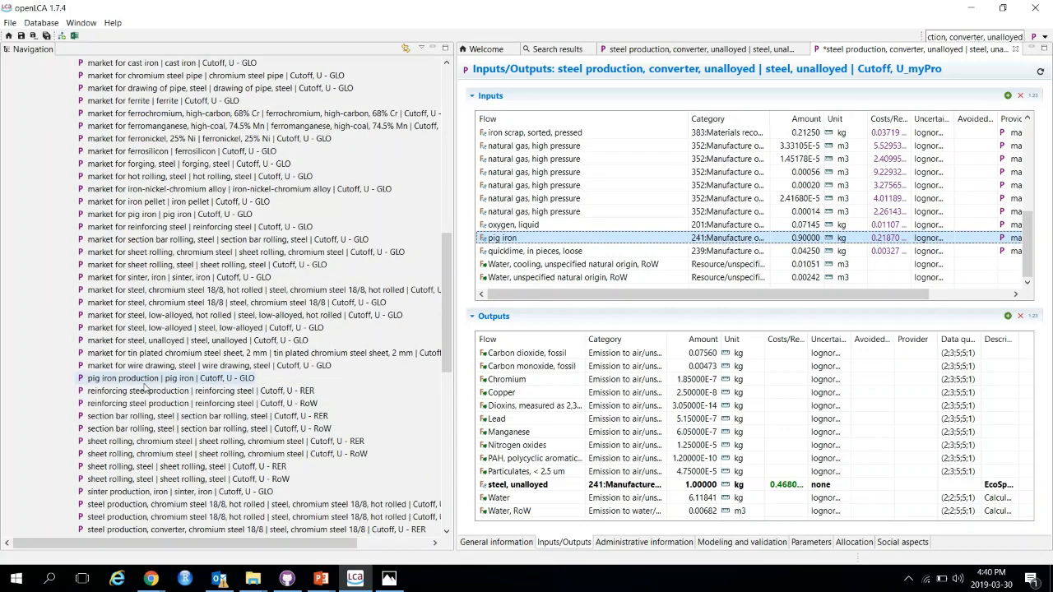
pyautogui.click(142, 379)
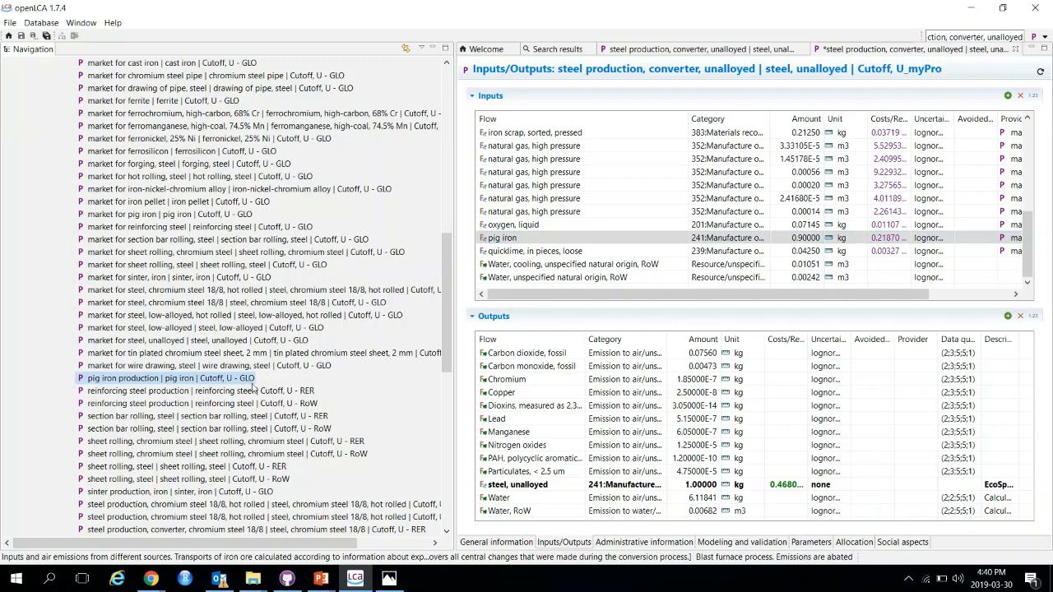
pyautogui.rightClick(120, 384)
pyautogui.click(160, 454)
pyautogui.scroll(15, 158, 451)
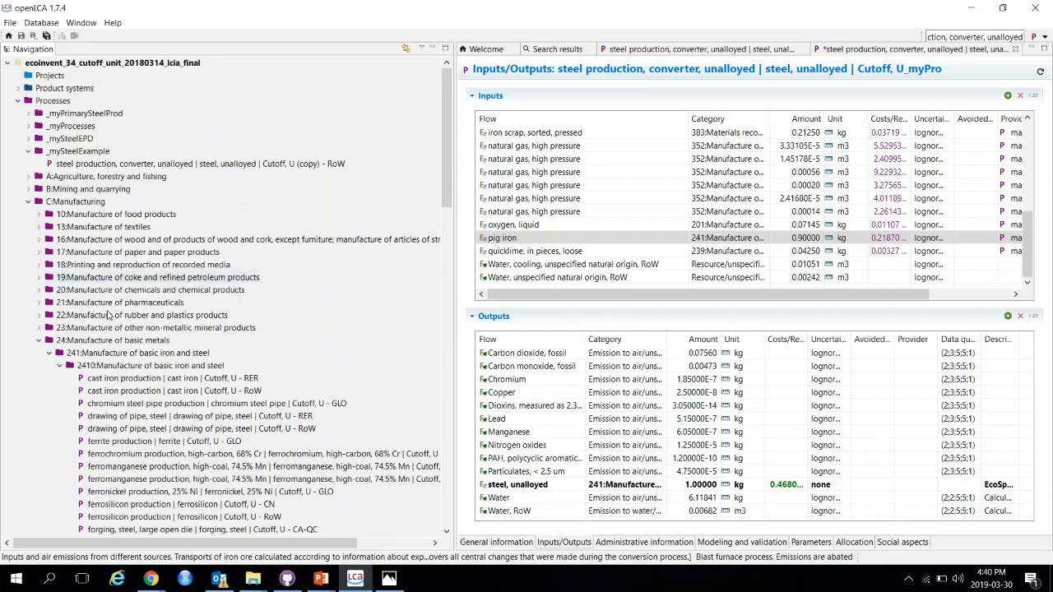
pyautogui.click(59, 155)
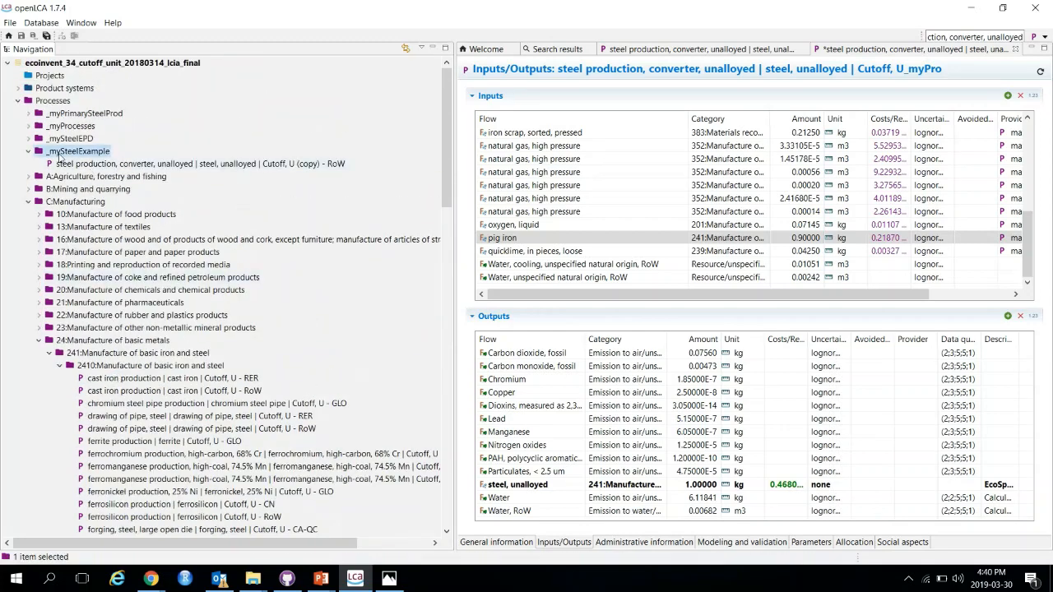
pyautogui.rightClick(59, 155)
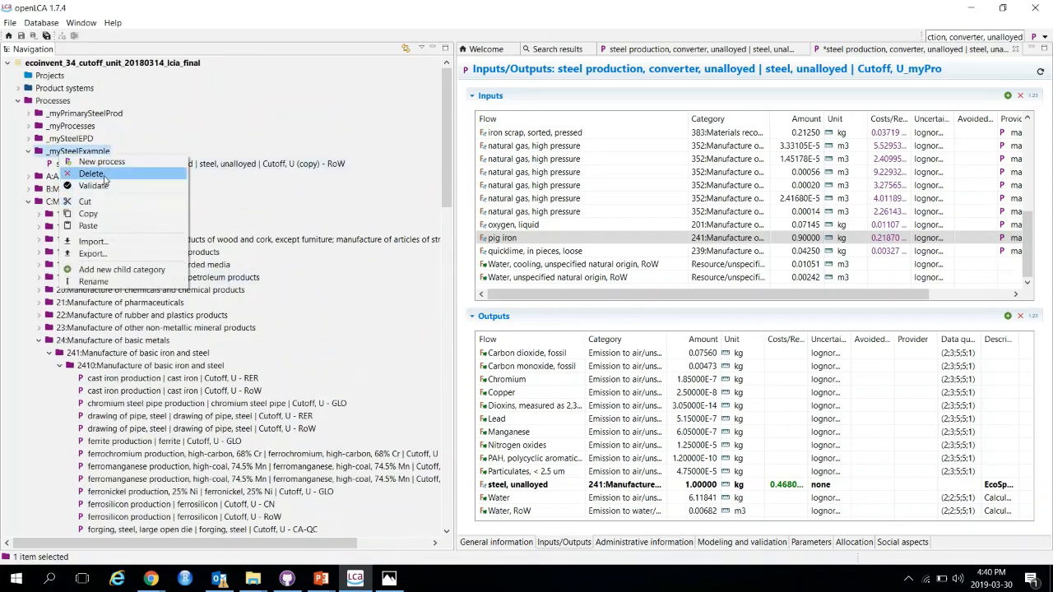
pyautogui.click(99, 230)
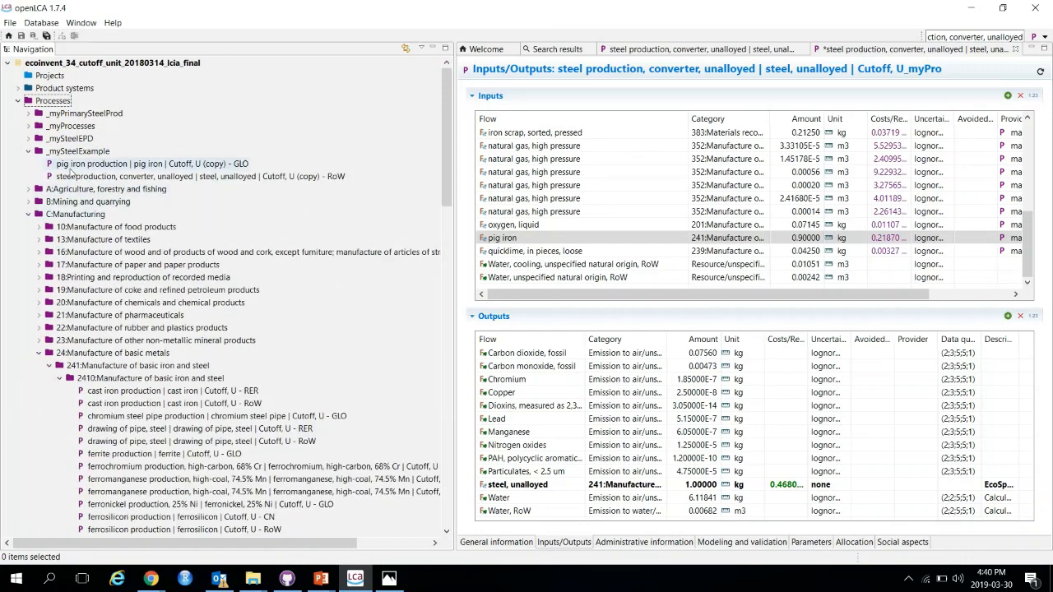
# Step: Open the pasted pig iron copy and rename it 'pig iron production | pig iron | Cutoff, U_myPro'
pyautogui.doubleClick(133, 164)
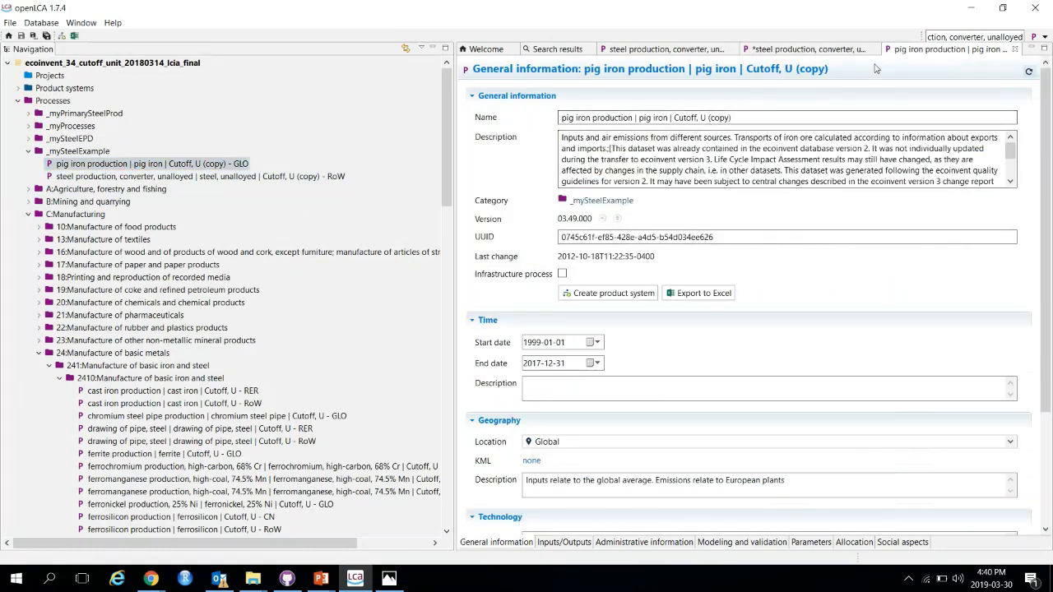
pyautogui.click(819, 49)
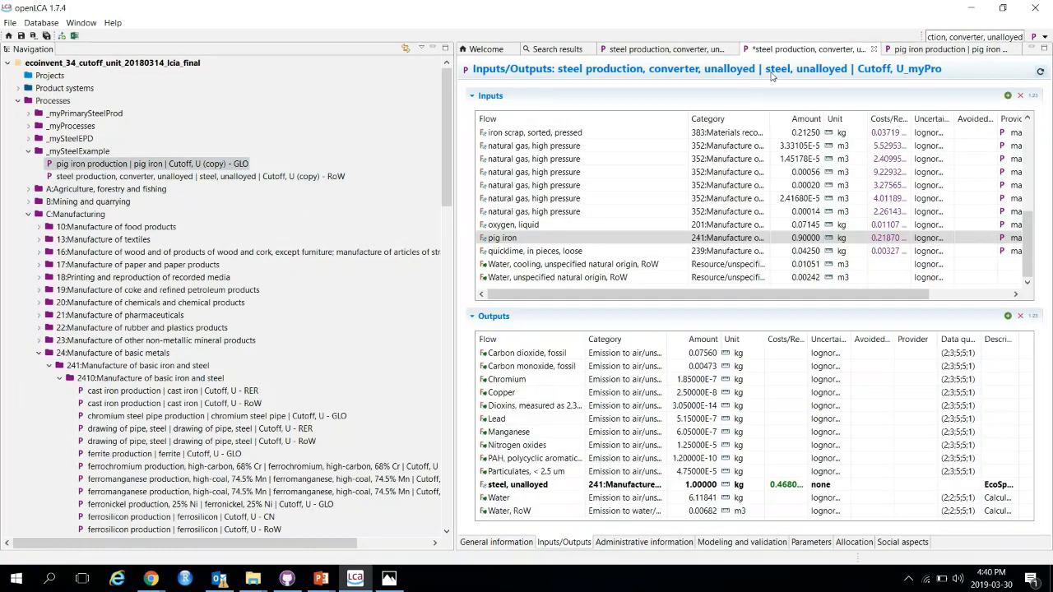
pyautogui.click(912, 49)
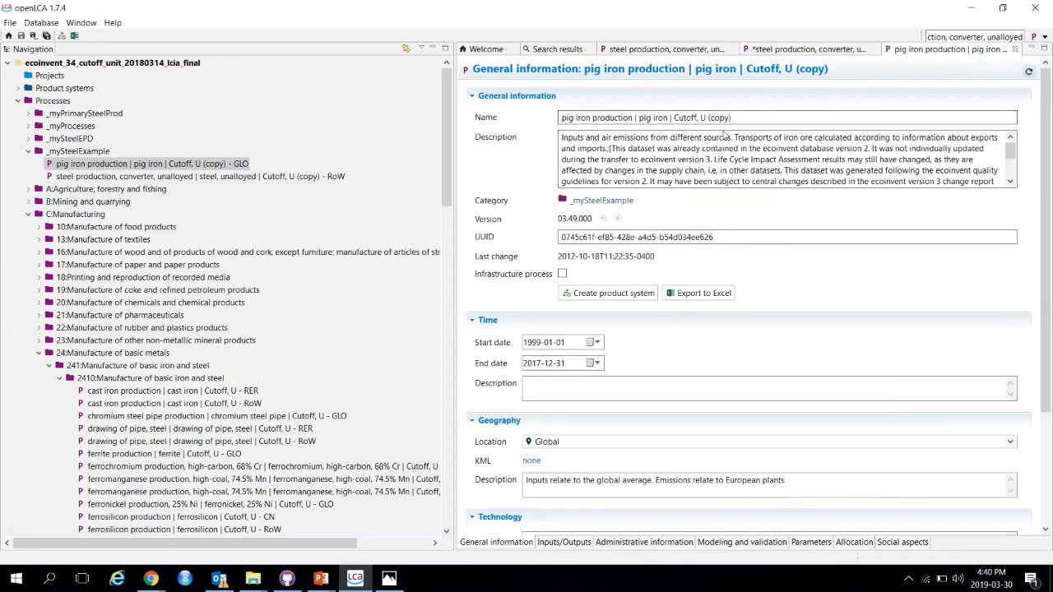
pyautogui.moveTo(708, 117); pyautogui.dragTo(863, 112)
pyautogui.press('BackSpace')
pyautogui.write('myPr')
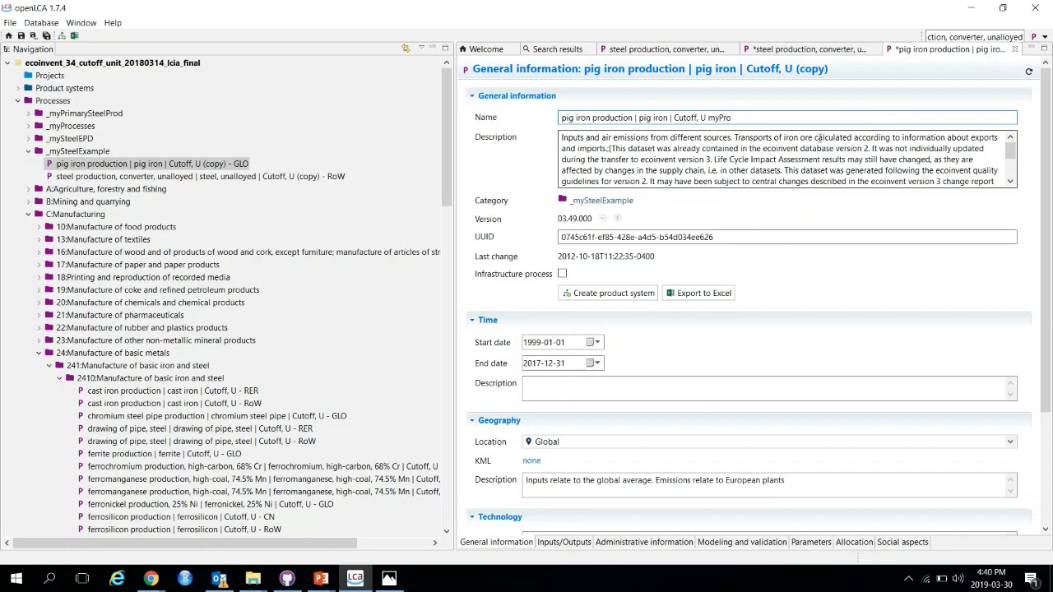
pyautogui.click(709, 118)
pyautogui.press('BackSpace')
pyautogui.write('_')
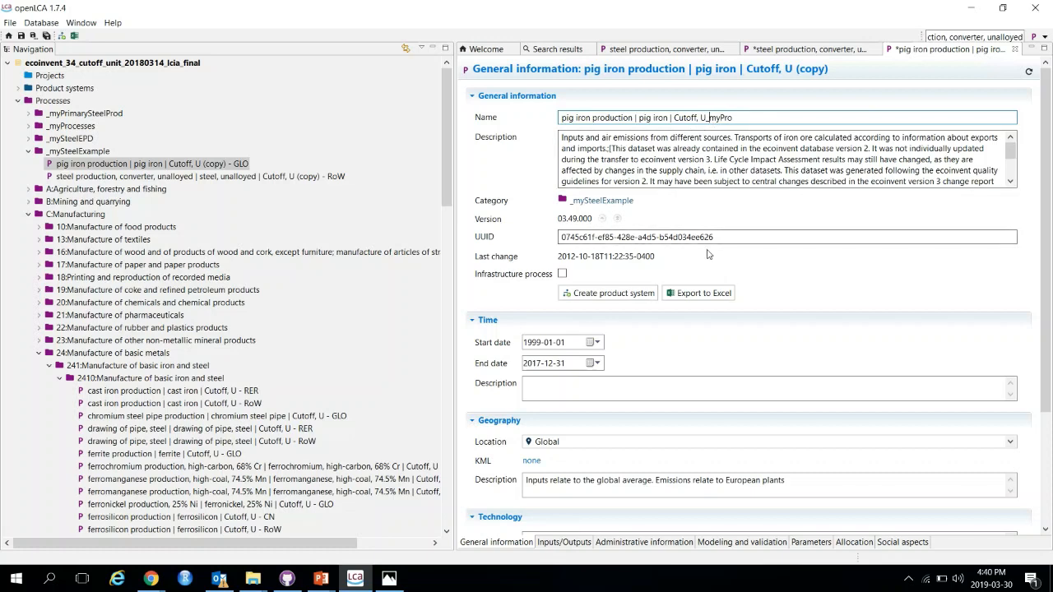
# Step: Open the original 'pig iron production | pig iron | Cutoff, U - GLO' process and copy its UUID
pyautogui.scroll(-15, 265, 339)
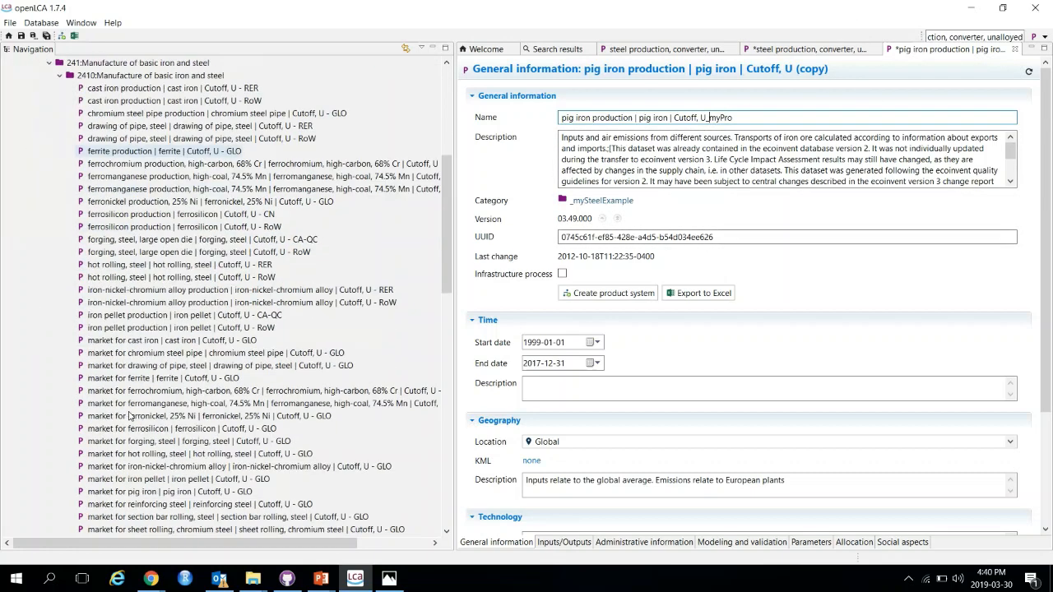
pyautogui.scroll(-3, 129, 415)
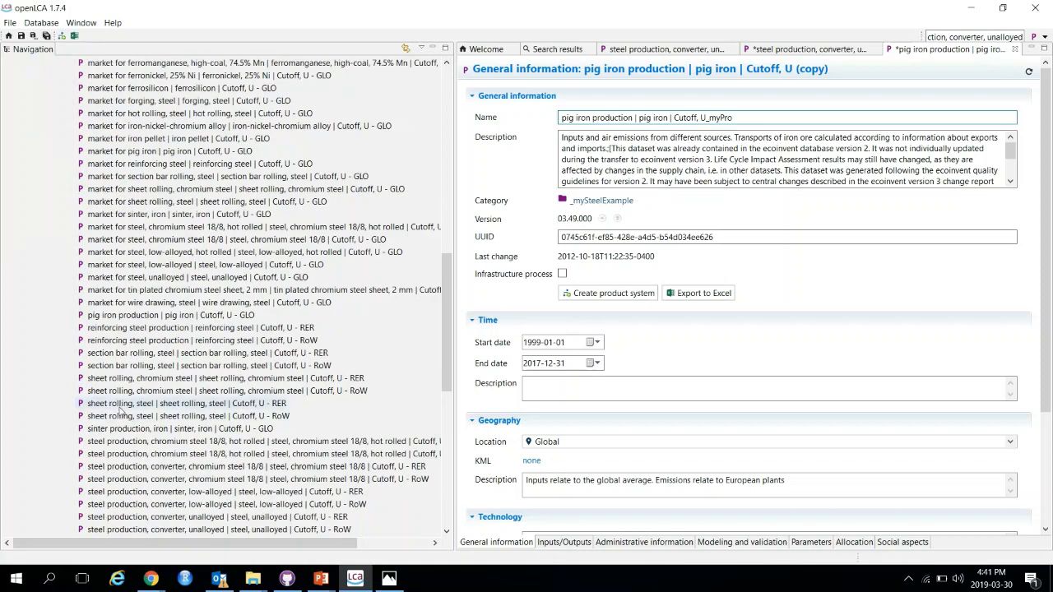
pyautogui.click(110, 316)
pyautogui.doubleClick(109, 315)
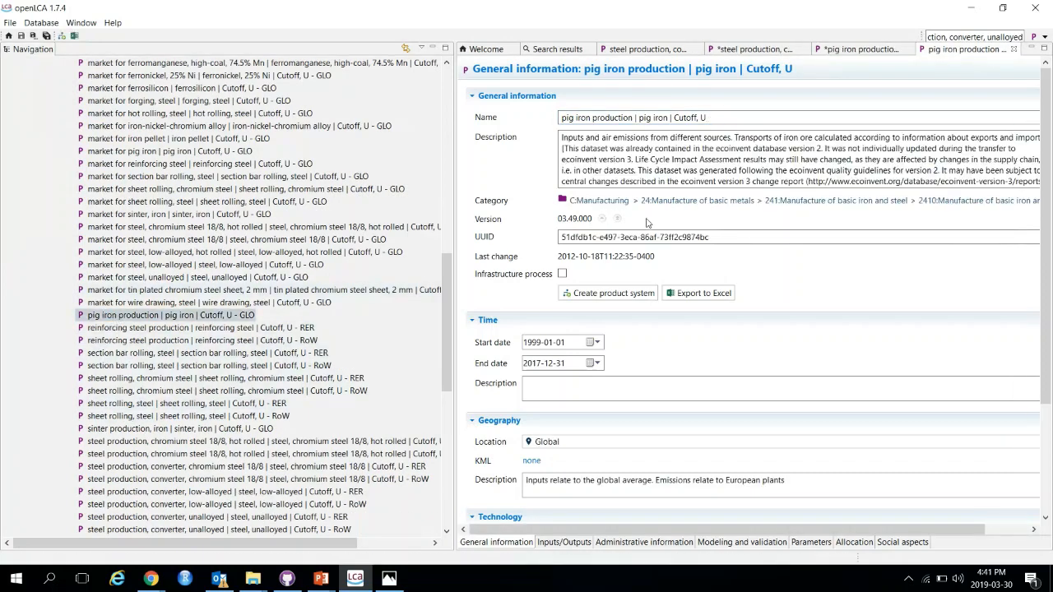
pyautogui.moveTo(717, 237); pyautogui.dragTo(528, 237)
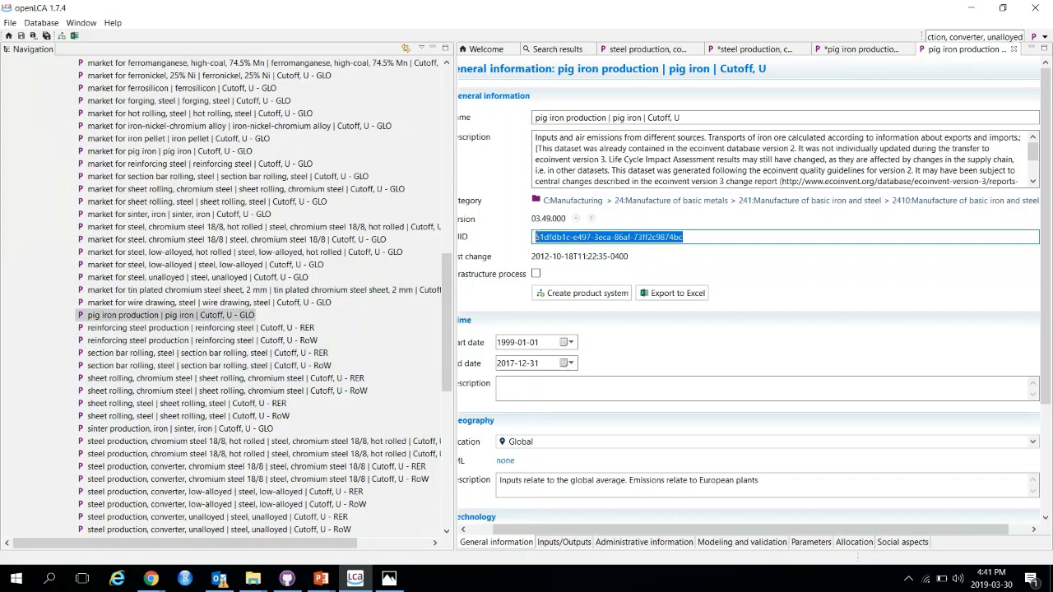
# Step: In the pig iron copy's description, insert the line 'Original process description (uuid: ' followed by the pasted original UUID above the existing text
pyautogui.click(859, 49)
pyautogui.click(562, 137)
pyautogui.press('Return')
pyautogui.press('Return')
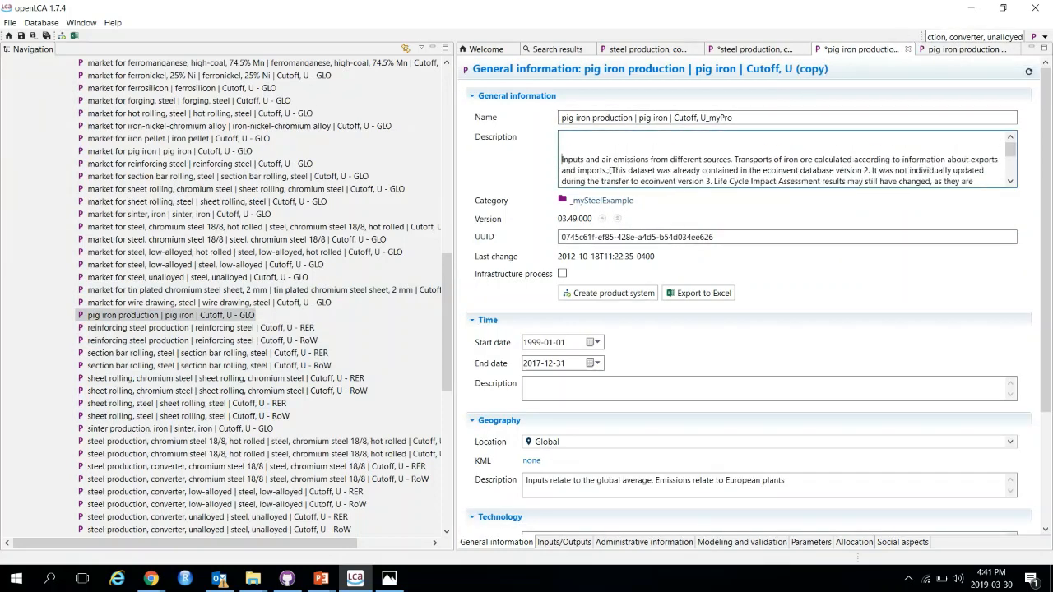
pyautogui.write('Original proces')
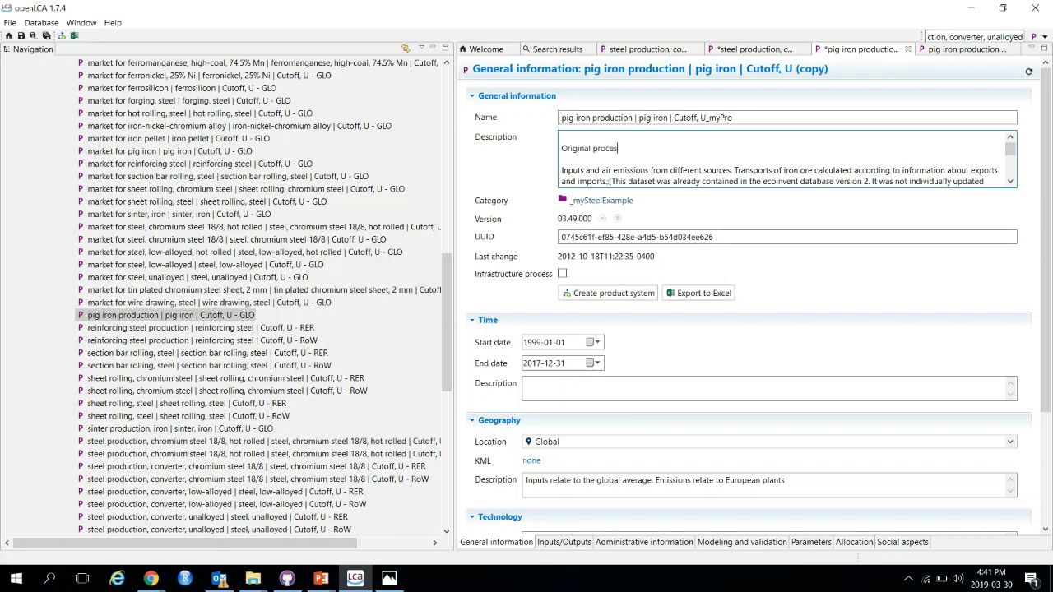
pyautogui.write('s description (uuid:')
pyautogui.hotkey('ctrl', 'v')
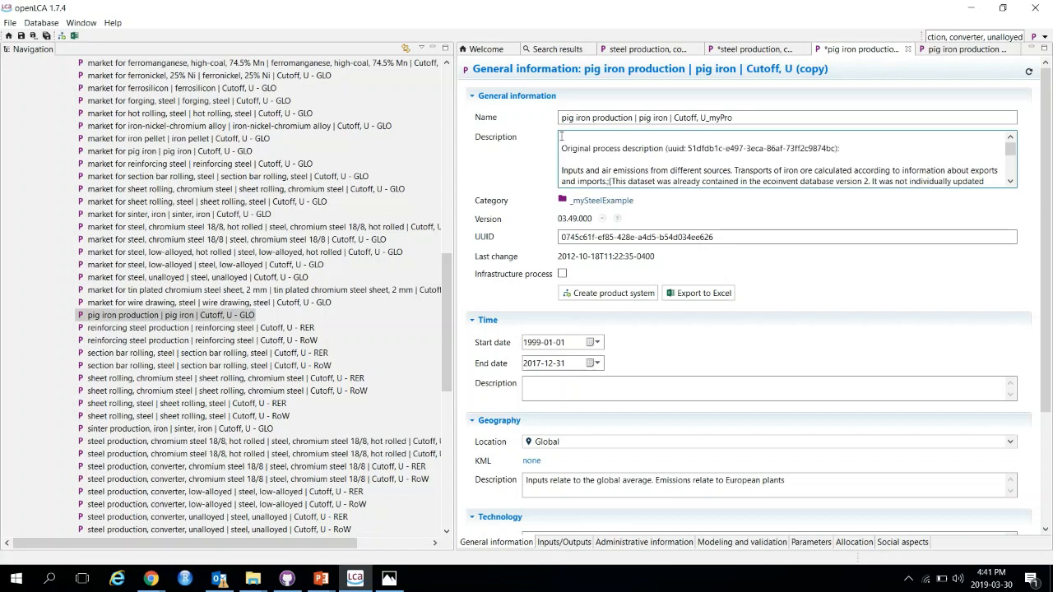
# Step: Add a placeholder line 'add in my changes here...' at the top of the copy's description
pyautogui.press('Return')
pyautogui.press('Return')
pyautogui.press('Return')
pyautogui.write('add in my changes here...')
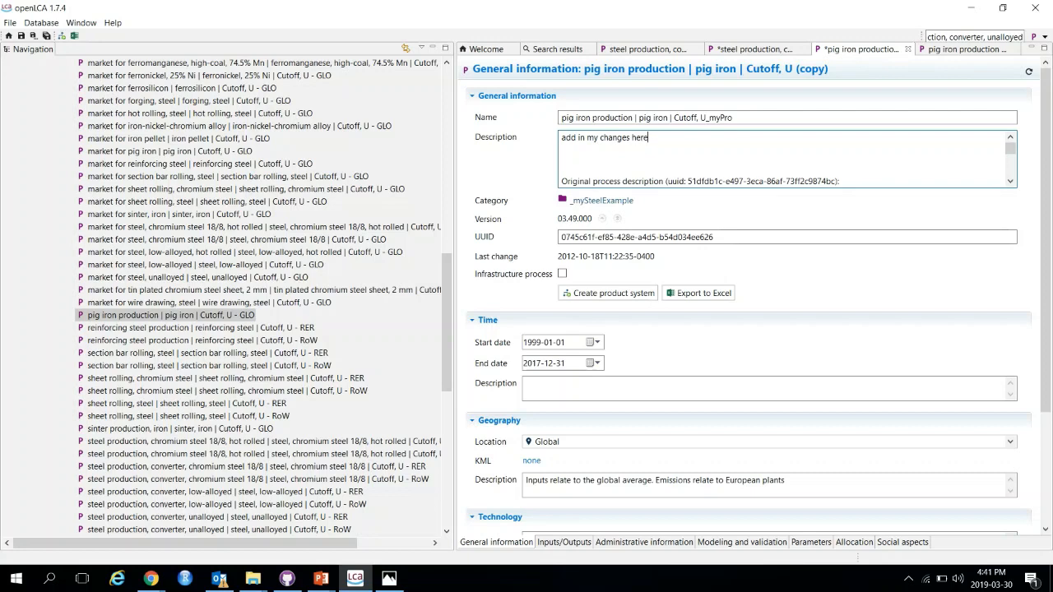
# Step: Set the pig iron copy's location to Canada, Alberta
pyautogui.click(745, 445)
pyautogui.scroll(-7, 757, 487)
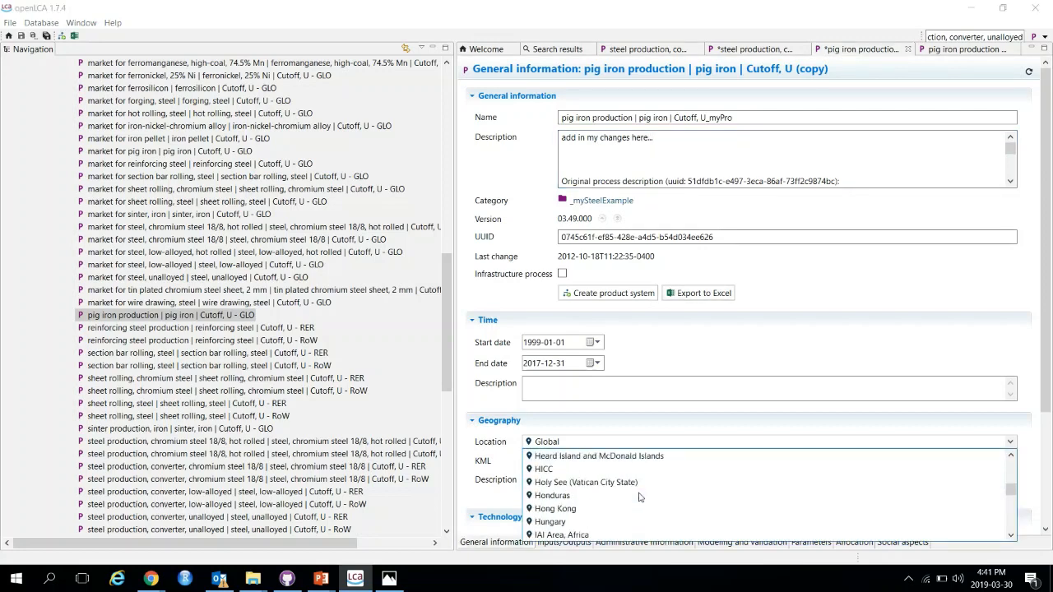
pyautogui.scroll(9, 747, 488)
pyautogui.scroll(20, 745, 490)
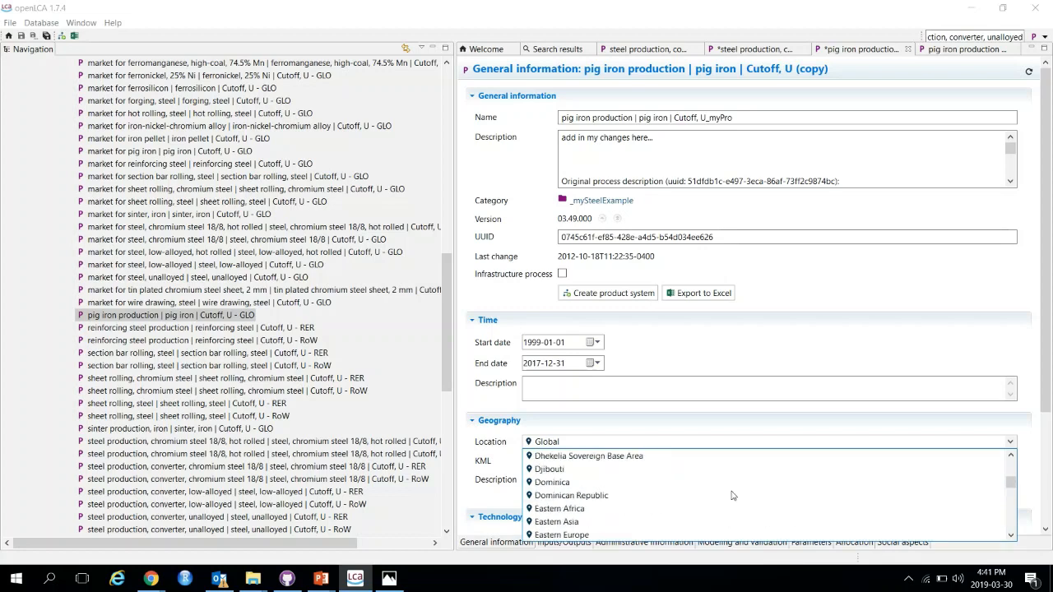
pyautogui.scroll(6, 732, 495)
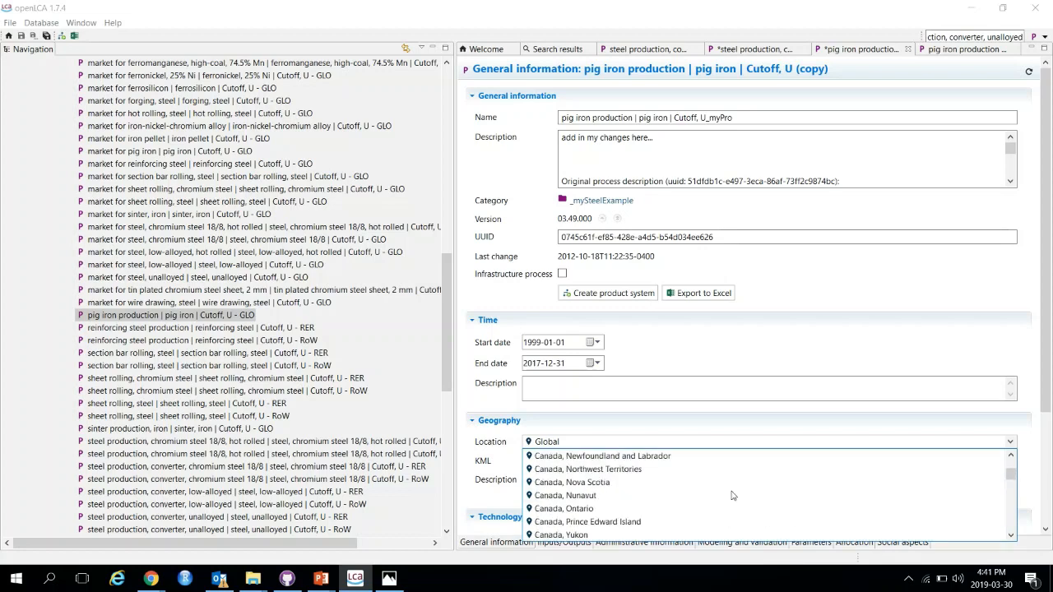
pyautogui.scroll(2, 593, 497)
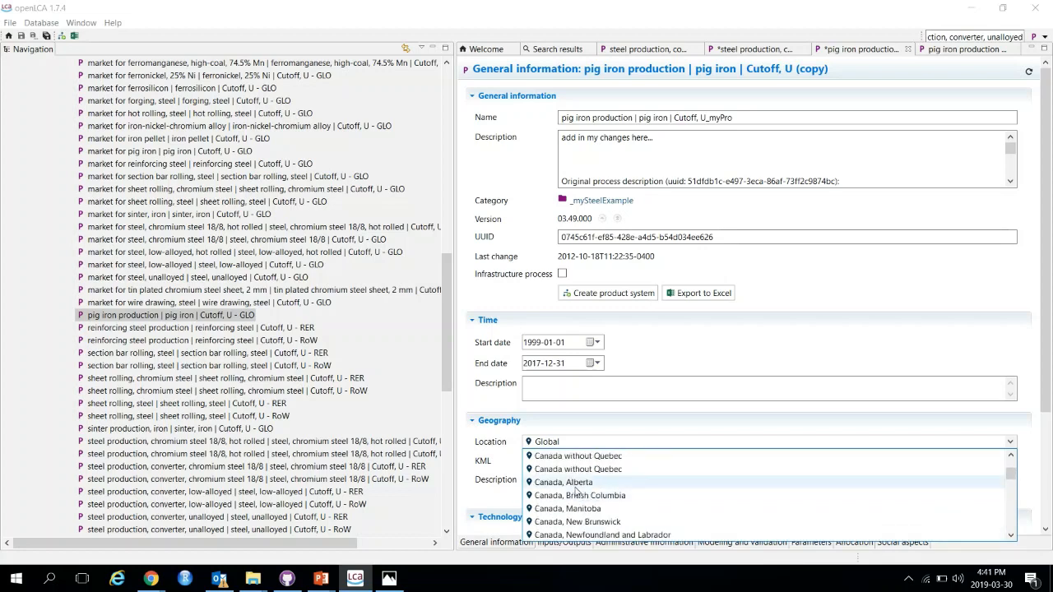
pyautogui.click(576, 488)
# Step: Set the process schema to ecoinvent data quality system, save the pig iron copy and close the original's tab
pyautogui.scroll(-3, 568, 478)
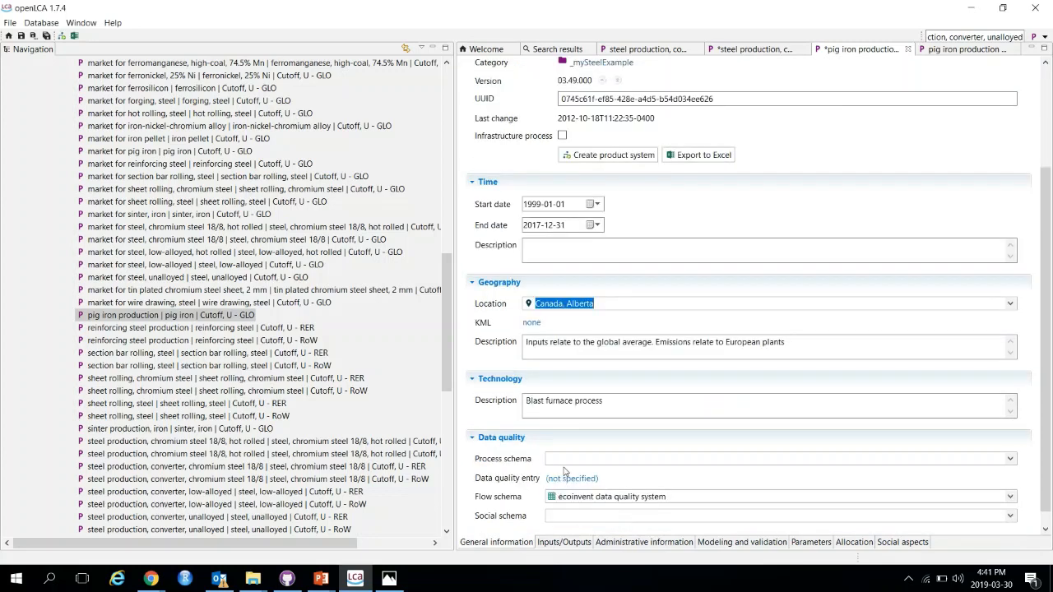
pyautogui.click(1012, 461)
pyautogui.click(1015, 464)
pyautogui.click(1013, 464)
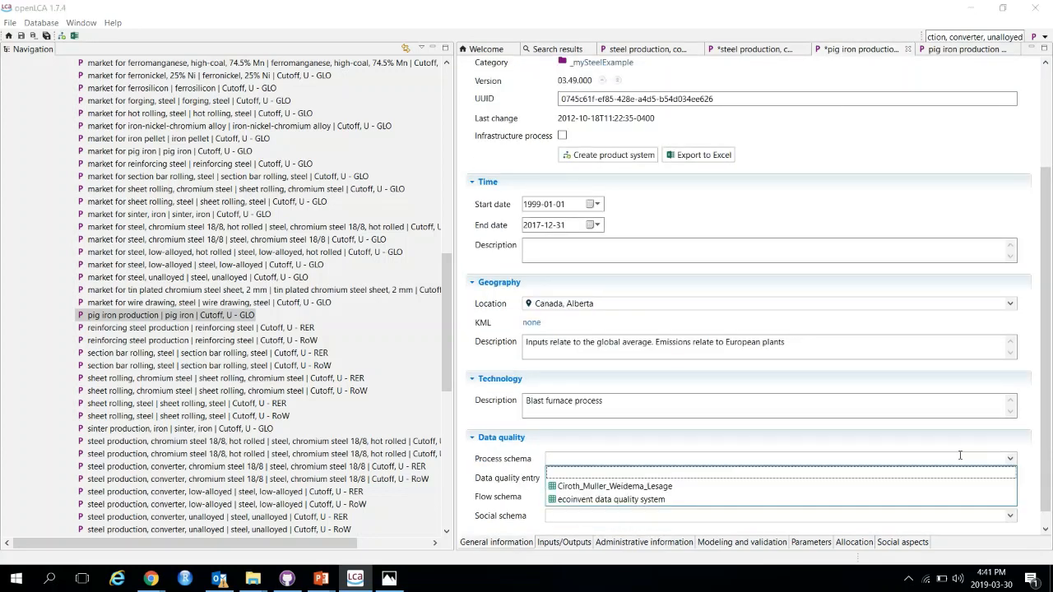
pyautogui.click(618, 500)
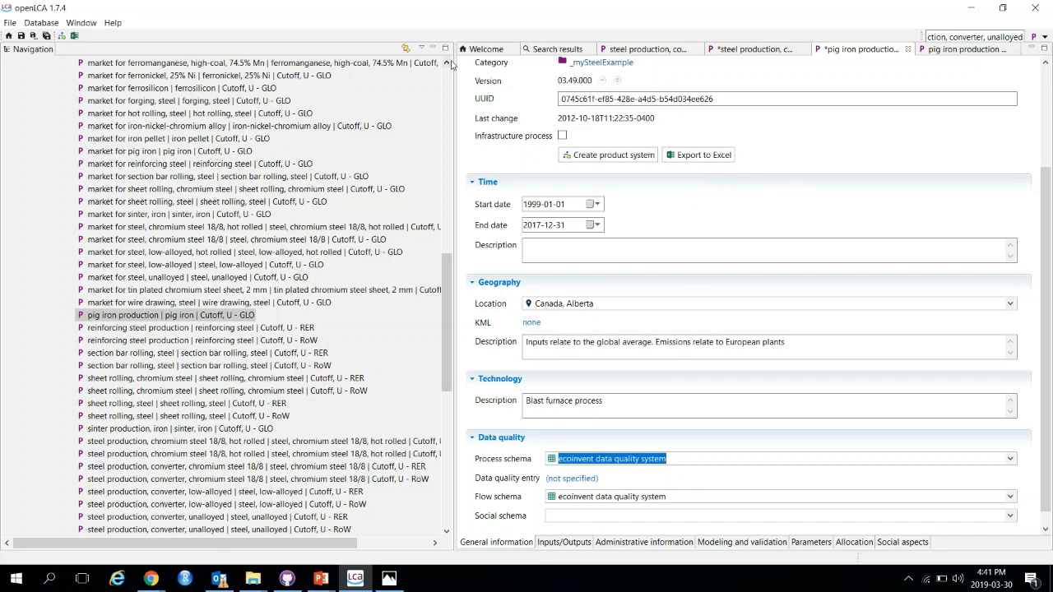
pyautogui.hotkey('ctrl', 's')
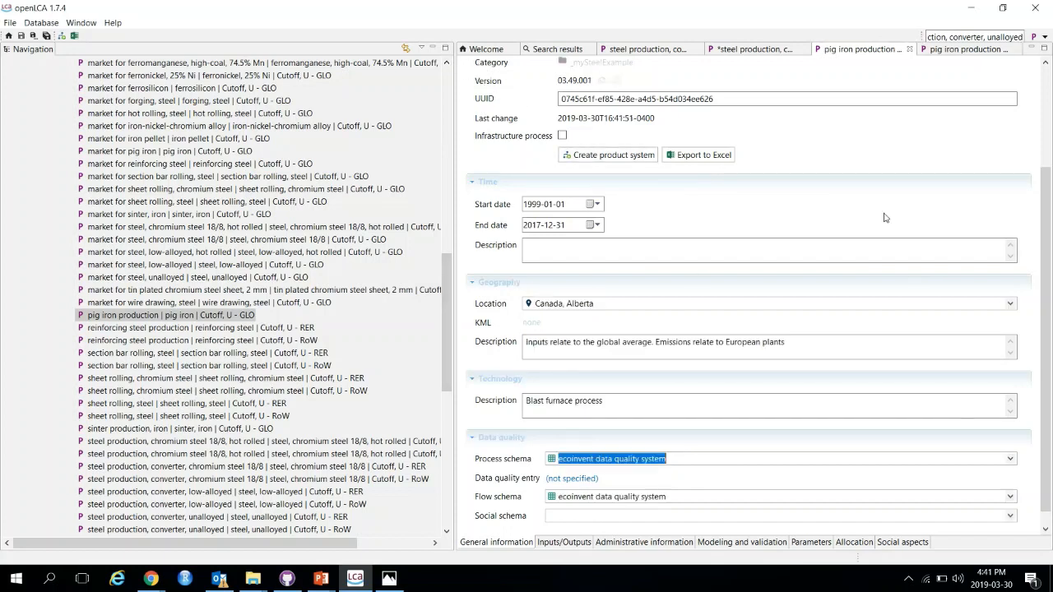
pyautogui.click(1017, 49)
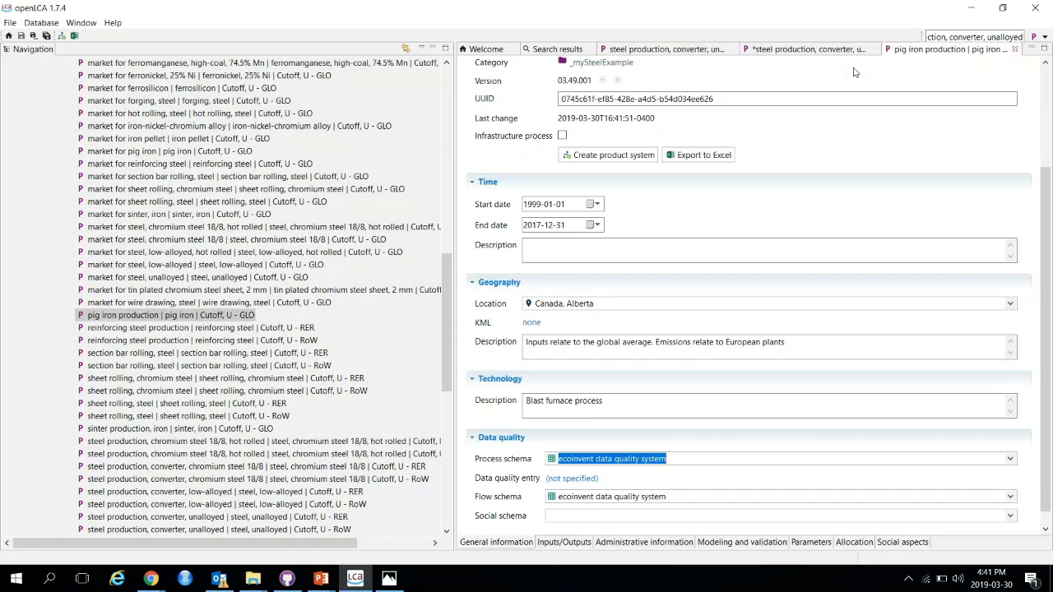
# Step: In the steel copy's inputs, set the pig iron provider to 'pig iron production | pig iron | Cutoff, U_myPro - CA-AB'
pyautogui.click(799, 51)
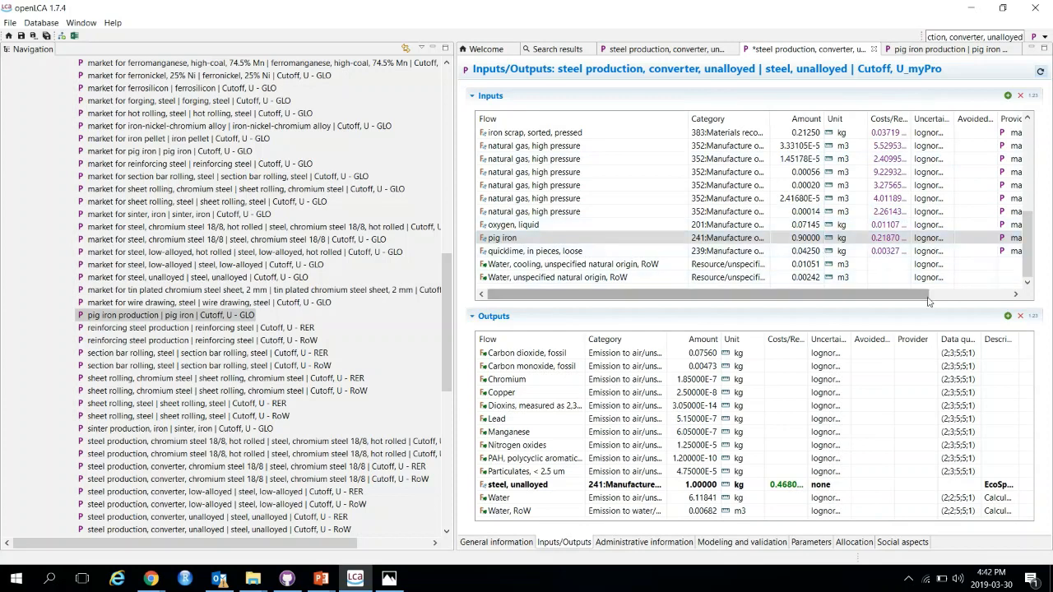
pyautogui.moveTo(932, 300); pyautogui.dragTo(1011, 303)
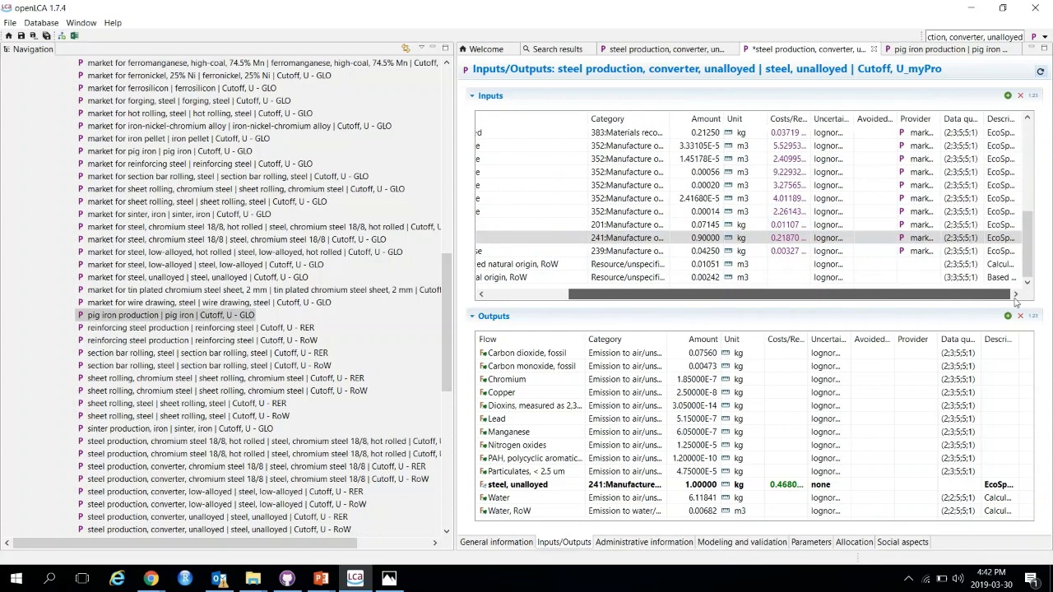
pyautogui.click(935, 239)
pyautogui.click(949, 239)
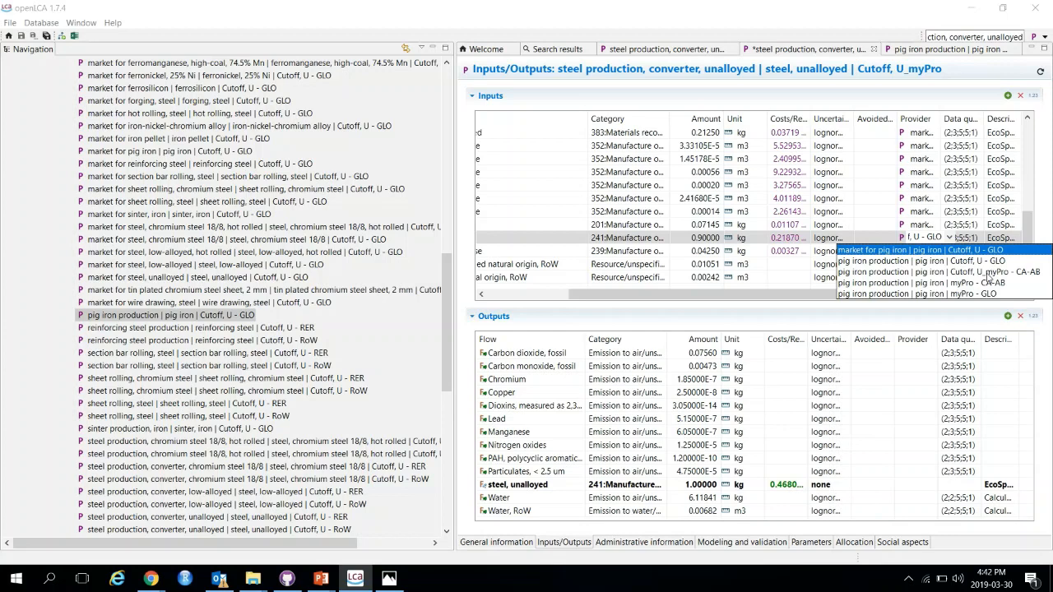
pyautogui.click(989, 274)
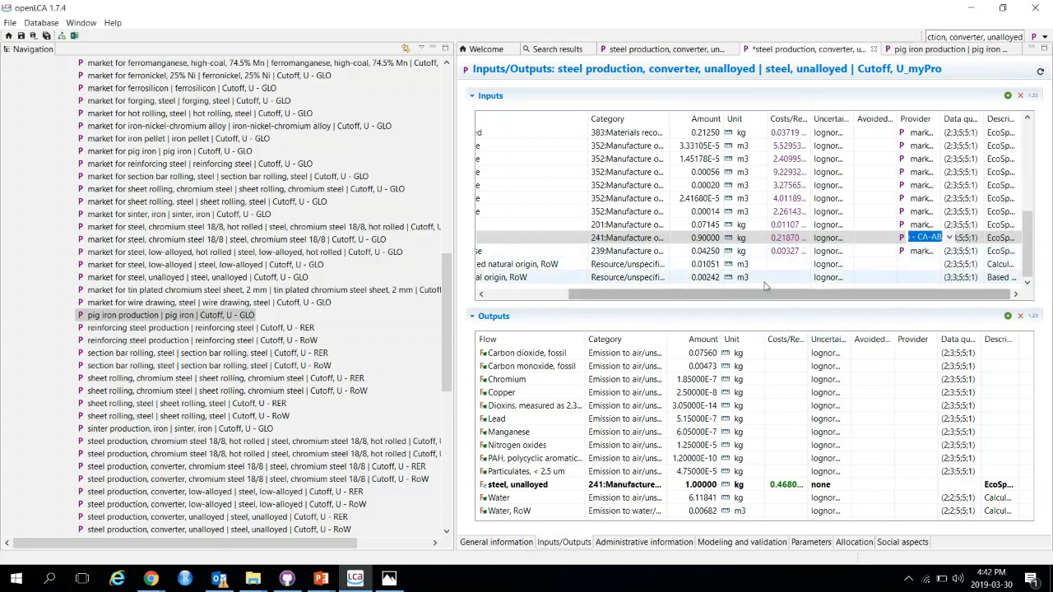
pyautogui.moveTo(650, 294); pyautogui.dragTo(576, 290)
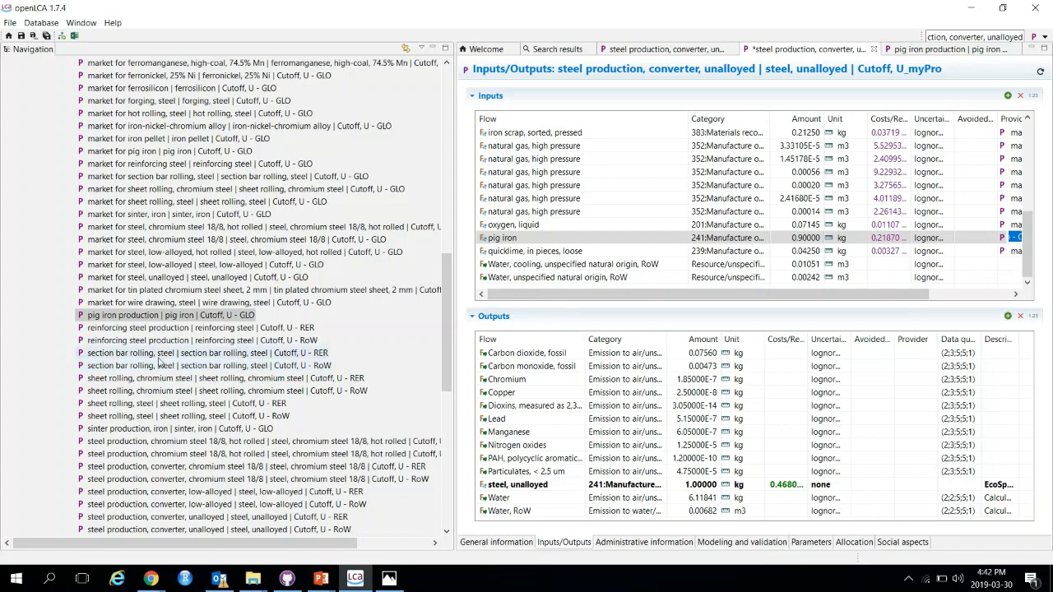
# Step: Examine the inputs of 'market for pig iron | pig iron | Cutoff, U - GLO', especially its transport flows
pyautogui.click(140, 239)
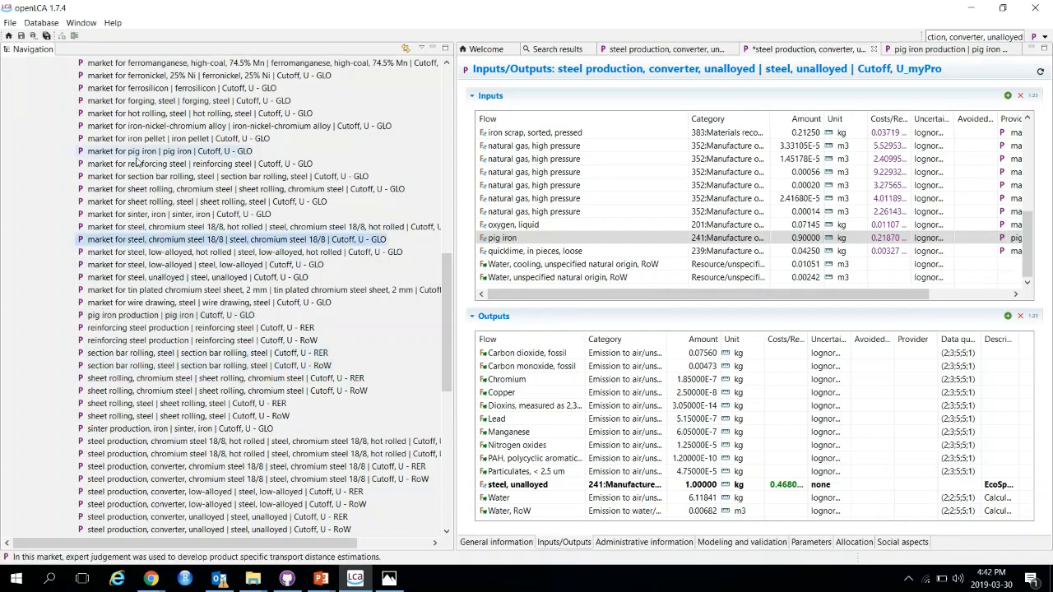
pyautogui.doubleClick(141, 153)
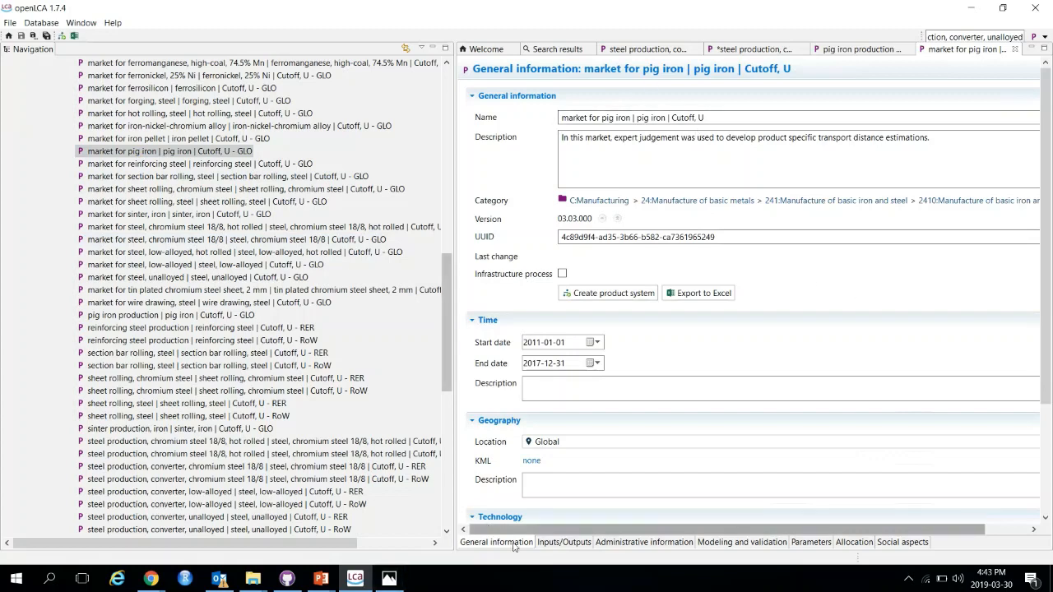
pyautogui.click(549, 545)
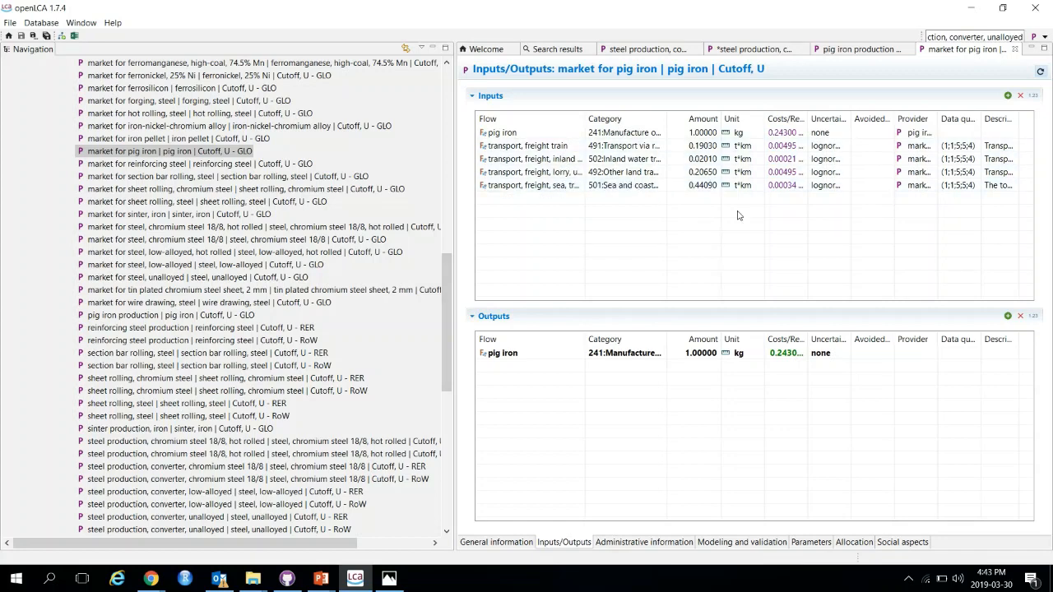
pyautogui.click(691, 145)
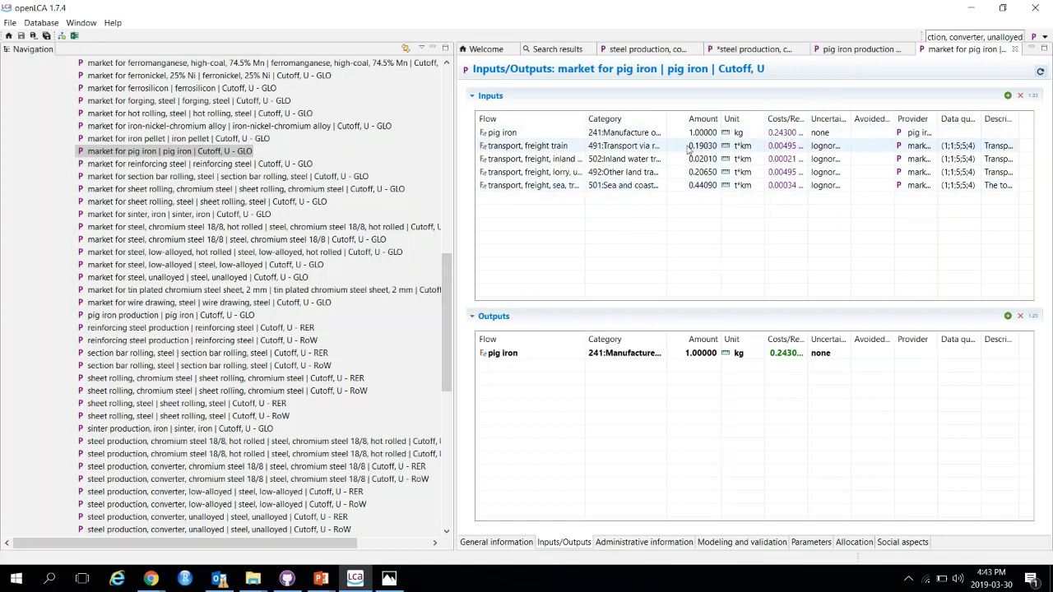
pyautogui.click(840, 51)
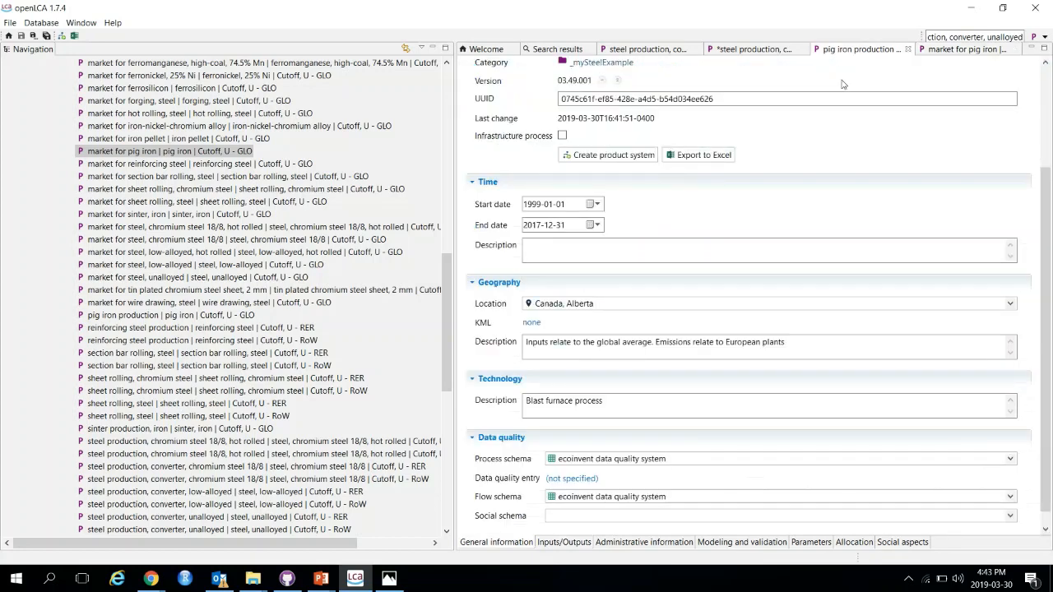
pyautogui.scroll(3, 775, 163)
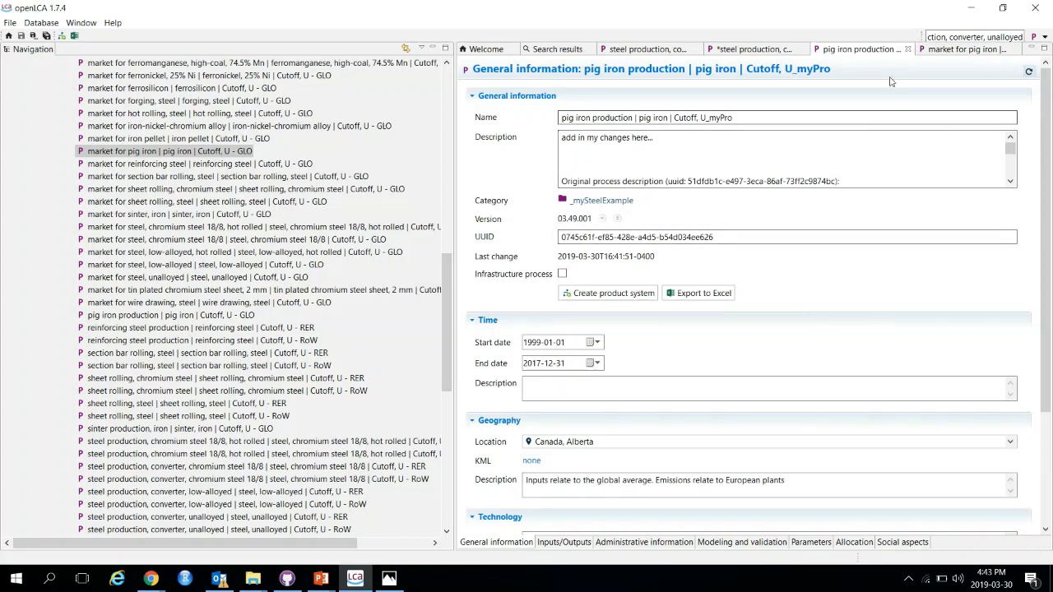
pyautogui.click(761, 49)
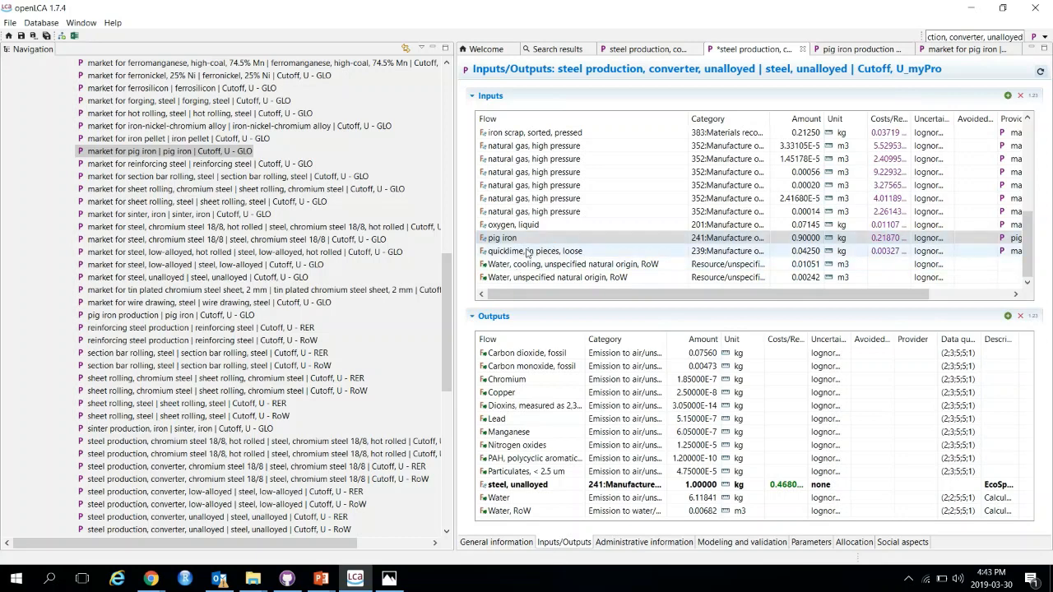
# Step: Add 'transport, freight train' as a new input flow of the steel copy
pyautogui.click(1008, 97)
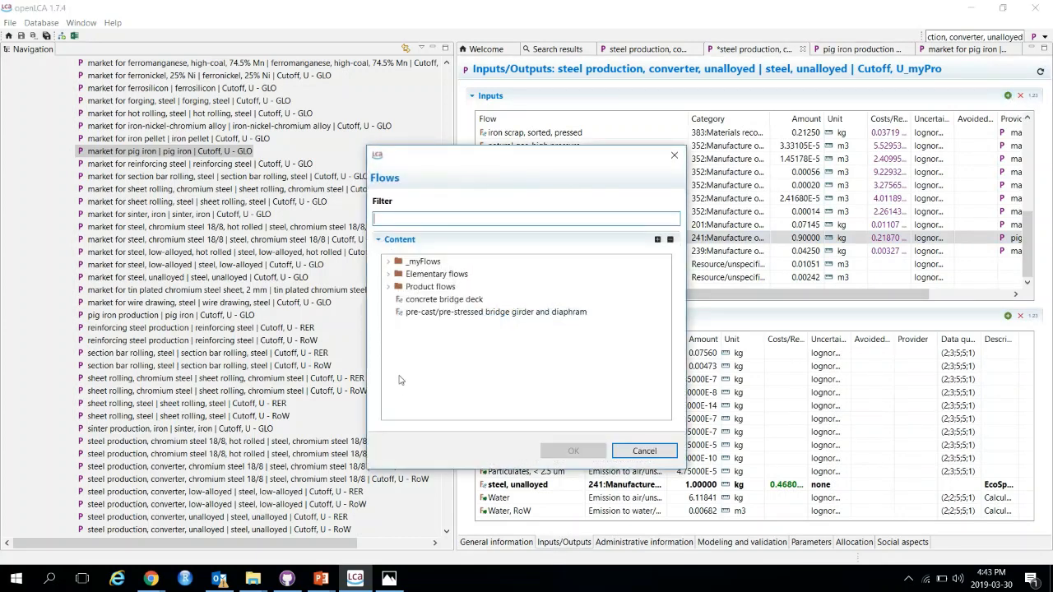
pyautogui.write('tr')
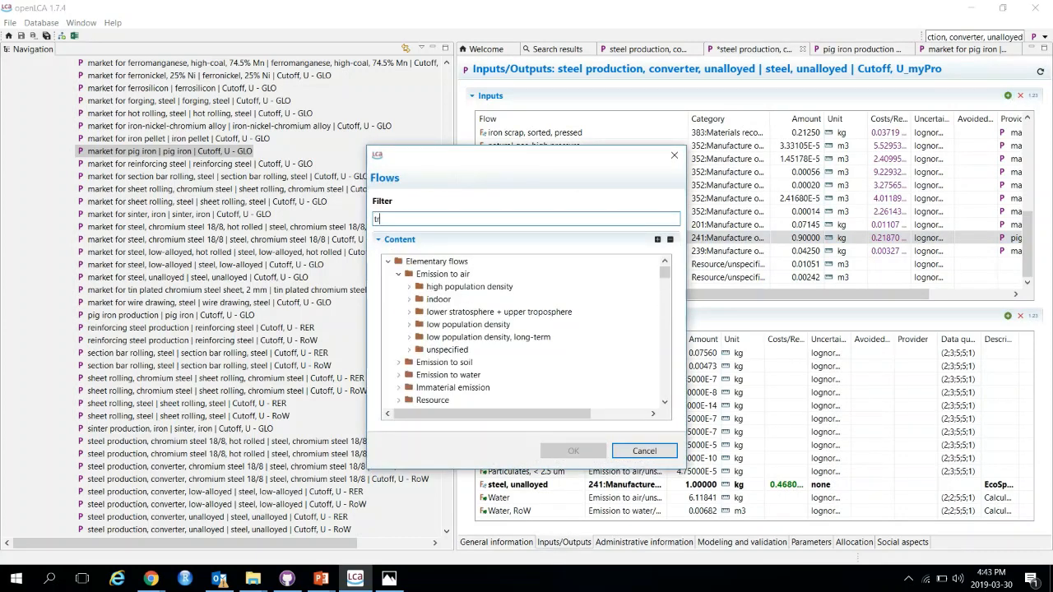
pyautogui.write('ansport')
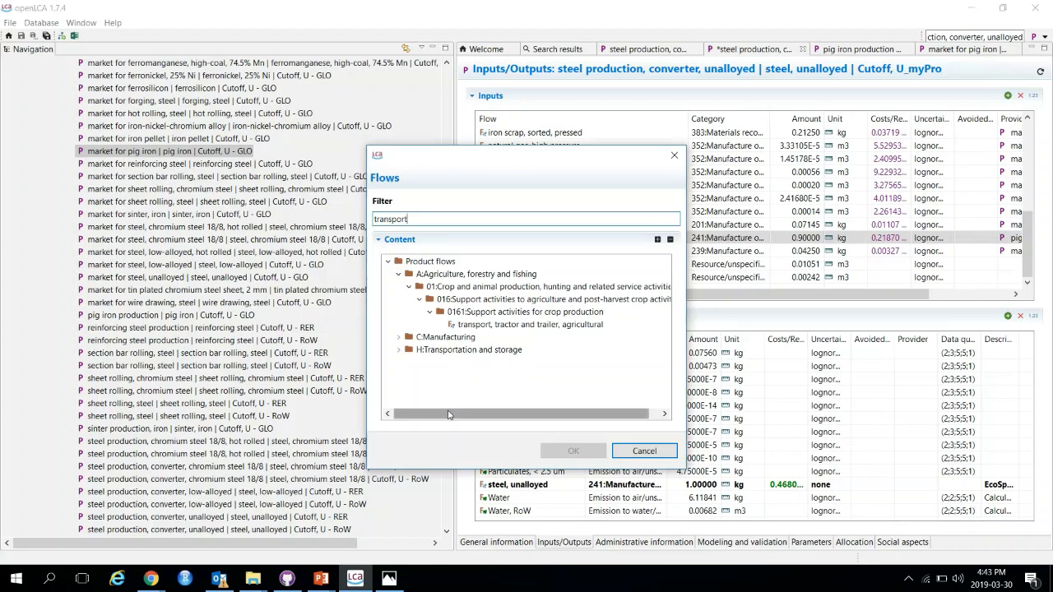
pyautogui.click(398, 349)
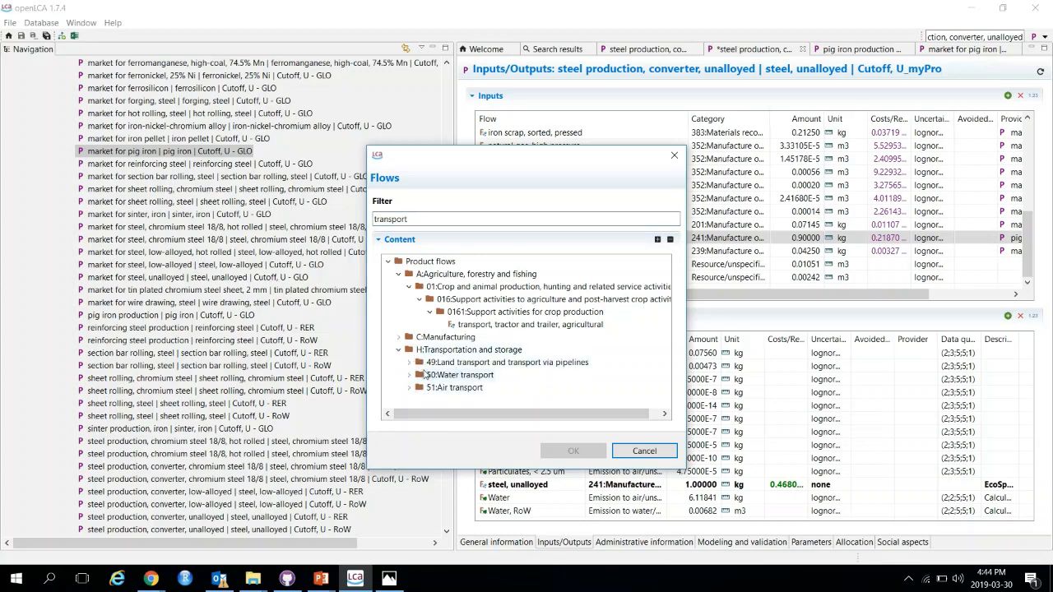
pyautogui.click(412, 363)
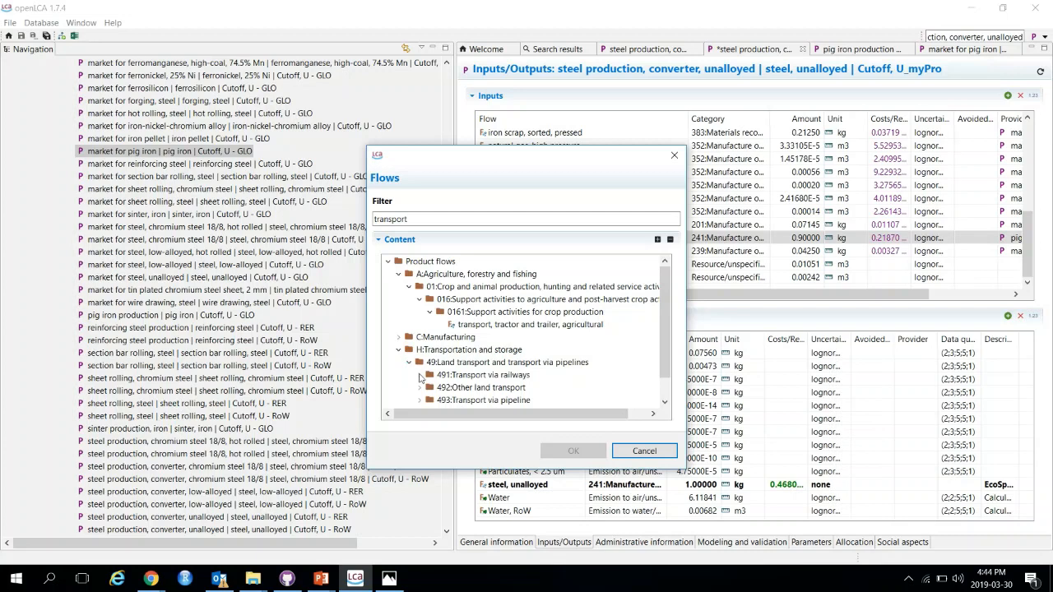
pyautogui.scroll(-1, 422, 377)
pyautogui.click(421, 349)
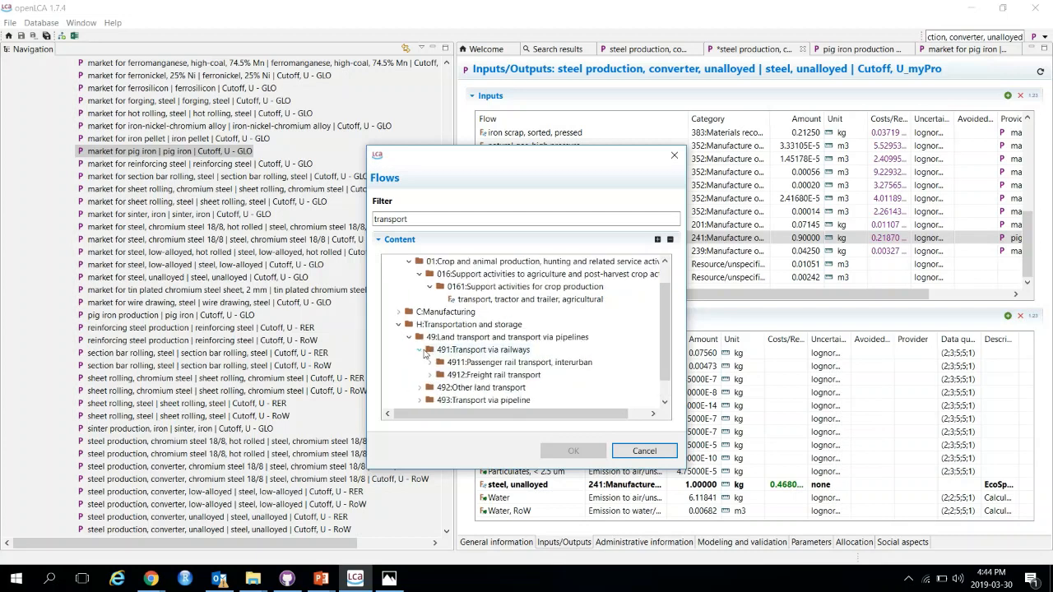
pyautogui.click(434, 375)
pyautogui.scroll(-2, 448, 371)
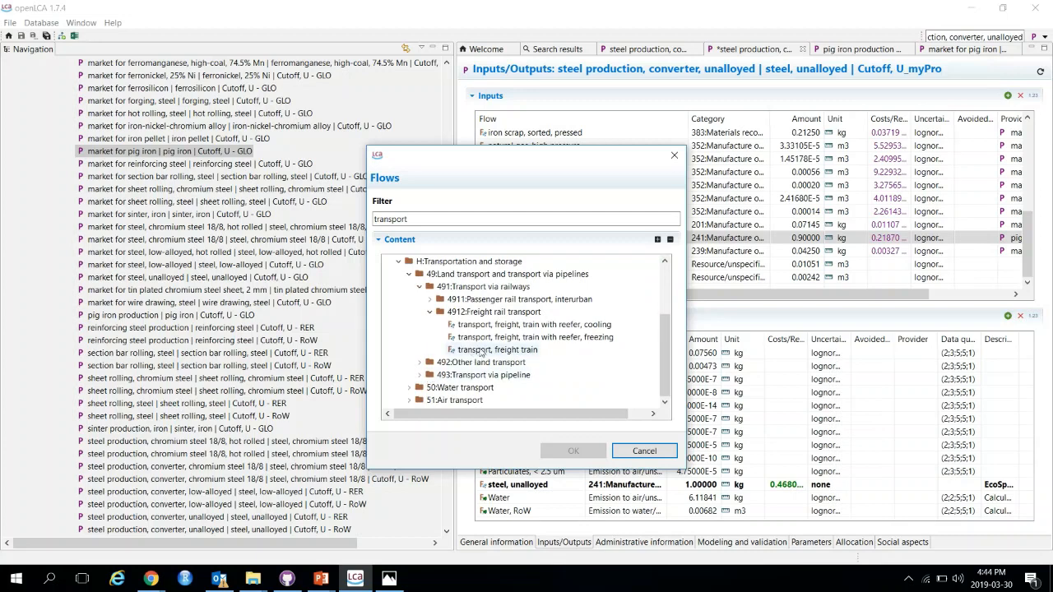
pyautogui.click(494, 350)
pyautogui.click(576, 451)
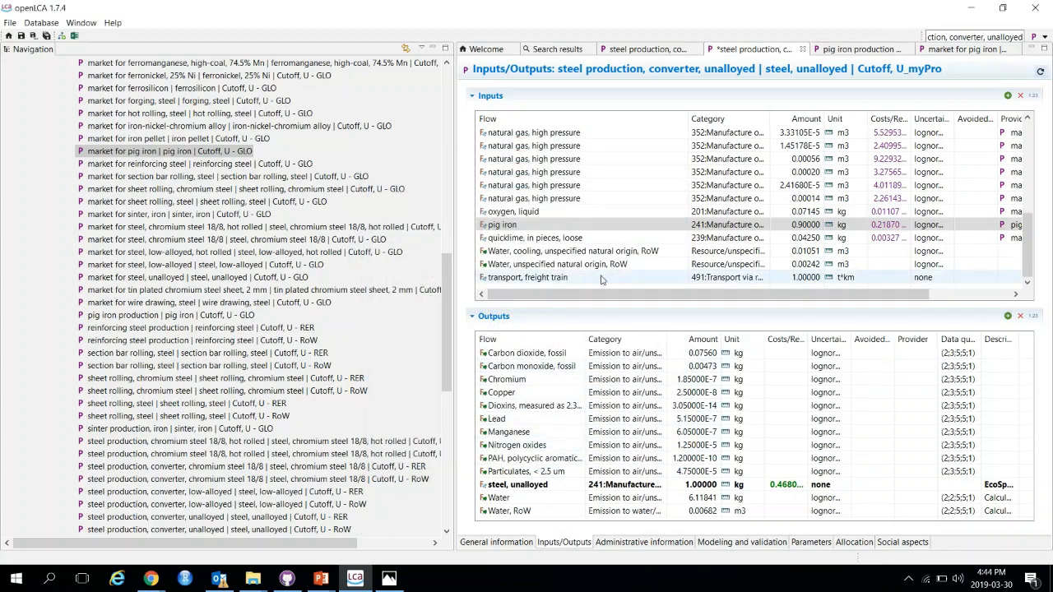
# Step: Set the freight train transport amount to 0.9 t*km
pyautogui.click(818, 279)
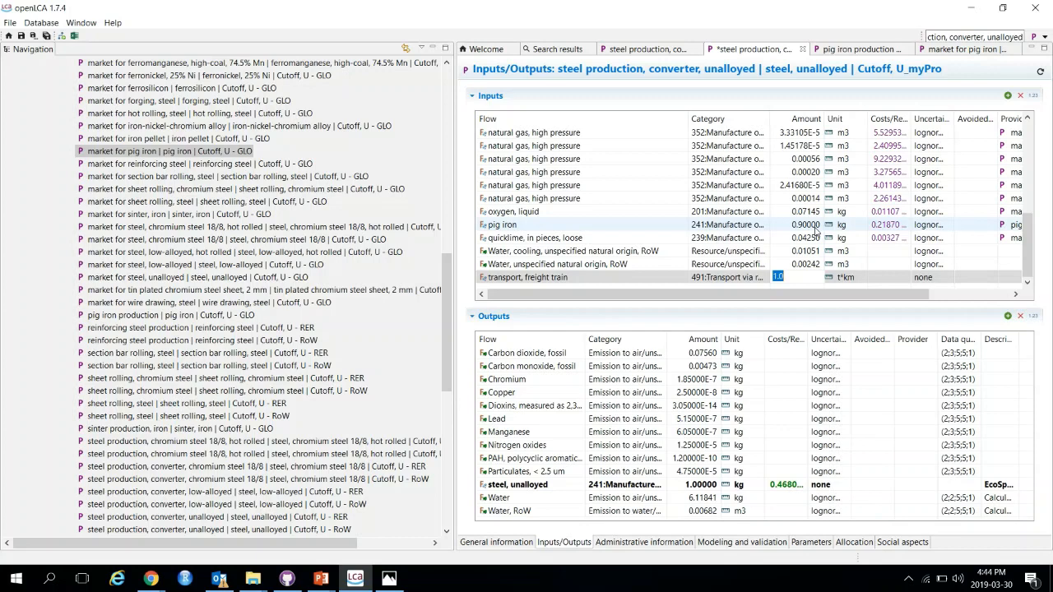
pyautogui.write('900')
pyautogui.press('BackSpace')
pyautogui.press('BackSpace')
pyautogui.press('BackSpace')
pyautogui.write('0.9')
pyautogui.press('Tab')
pyautogui.press('Tab')
pyautogui.press('Tab')
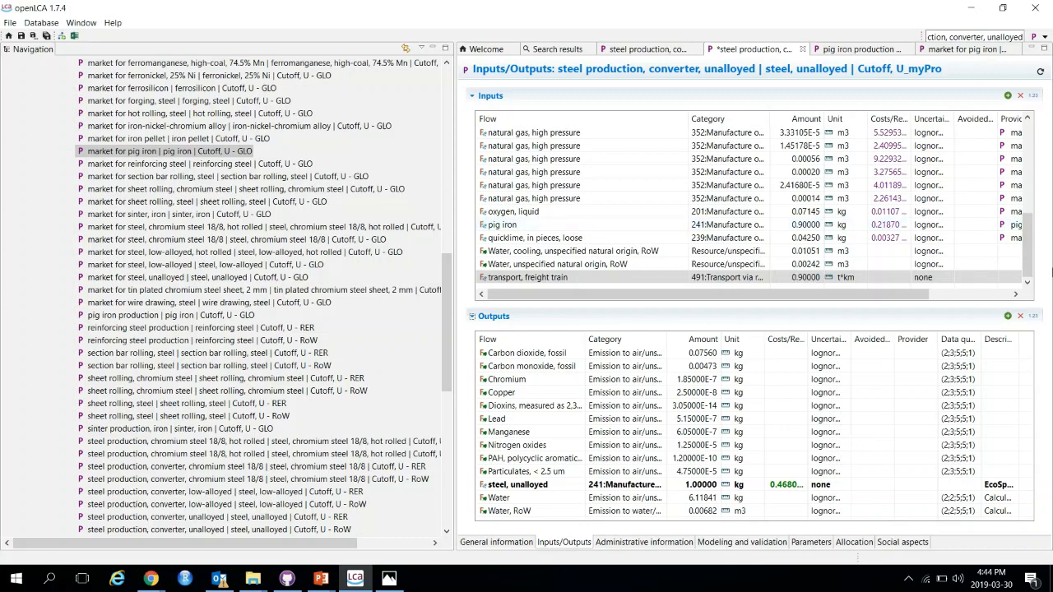
# Step: Give the transport input the comment 'assuming train transport for pig iron of 1000 km' and save the steel copy
pyautogui.moveTo(892, 302); pyautogui.dragTo(980, 307)
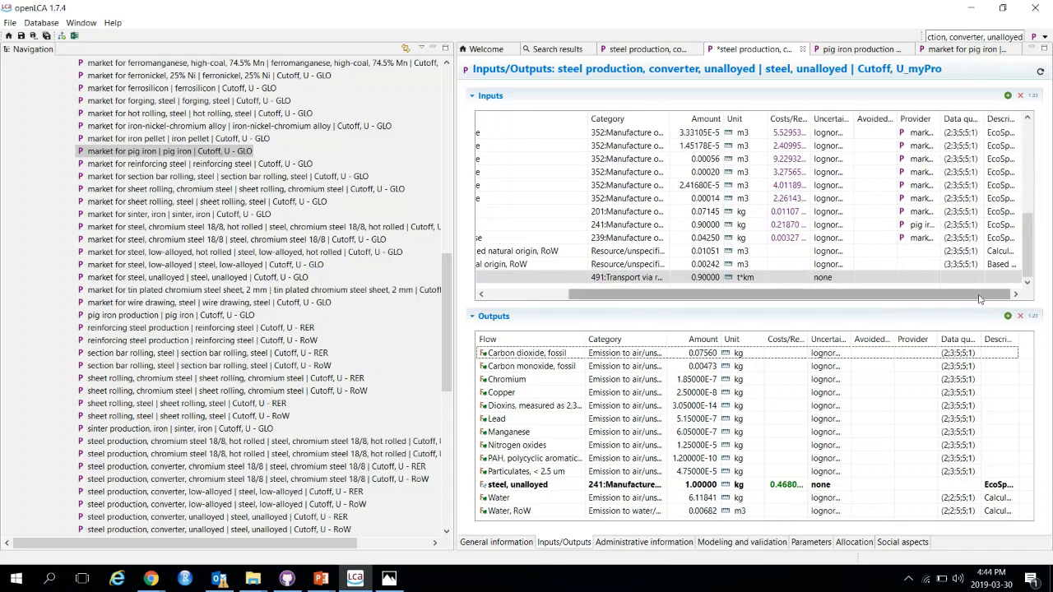
pyautogui.click(992, 280)
pyautogui.click(1013, 277)
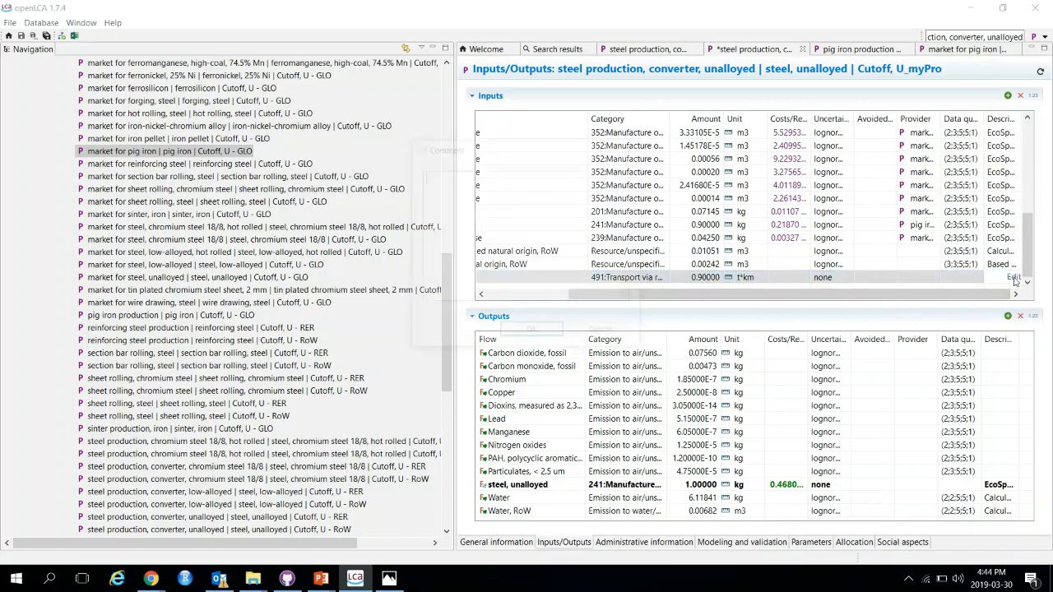
pyautogui.write('assuming ')
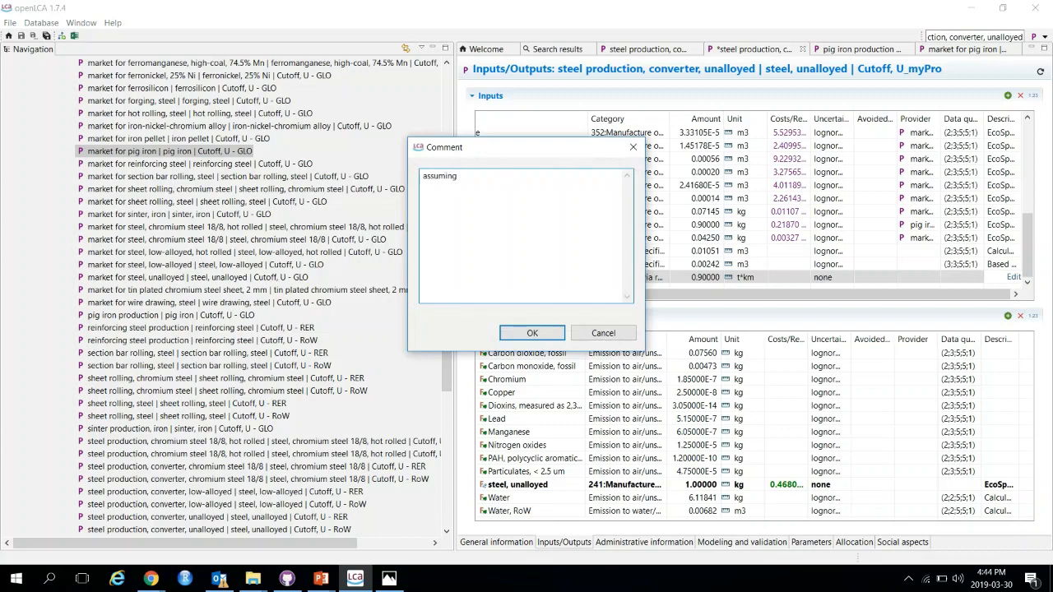
pyautogui.write('train sta')
pyautogui.press('BackSpace')
pyautogui.press('BackSpace')
pyautogui.press('BackSpace')
pyautogui.write('transport for pig iron of 100 ')
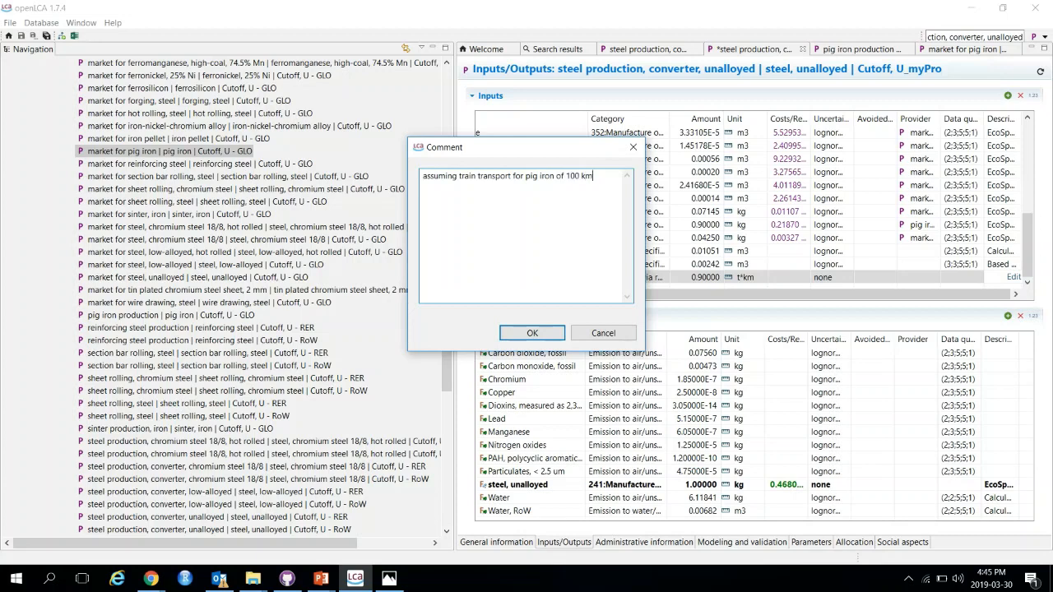
pyautogui.write('0 km')
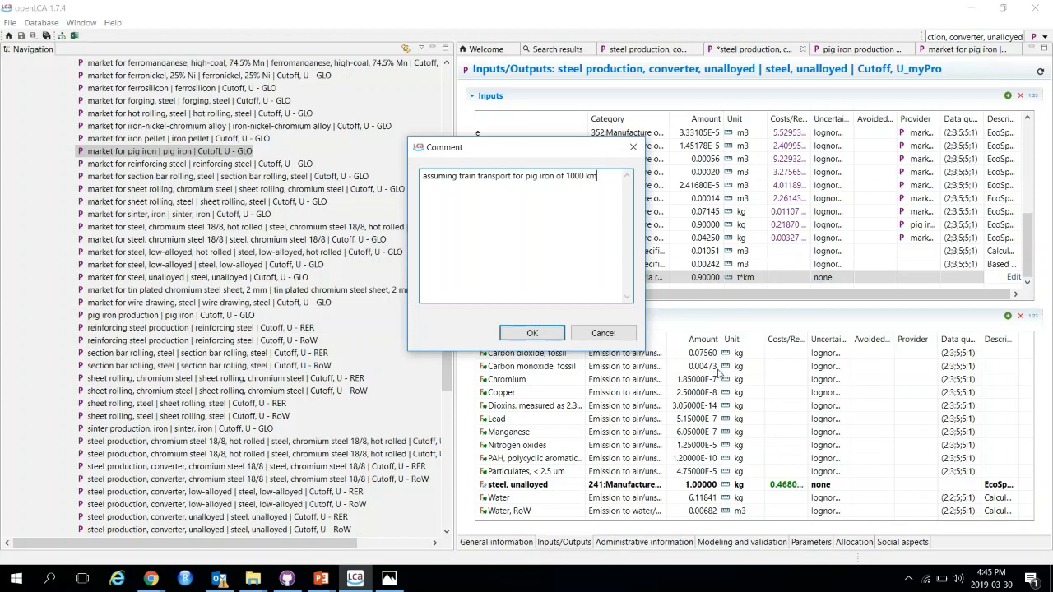
pyautogui.click(534, 335)
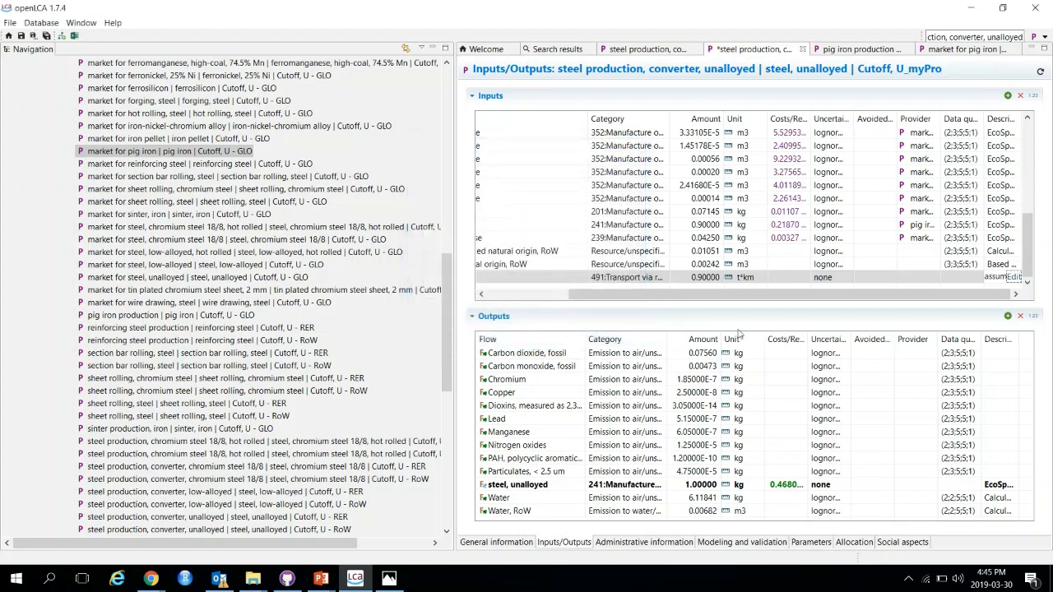
pyautogui.moveTo(1000, 299); pyautogui.dragTo(813, 302)
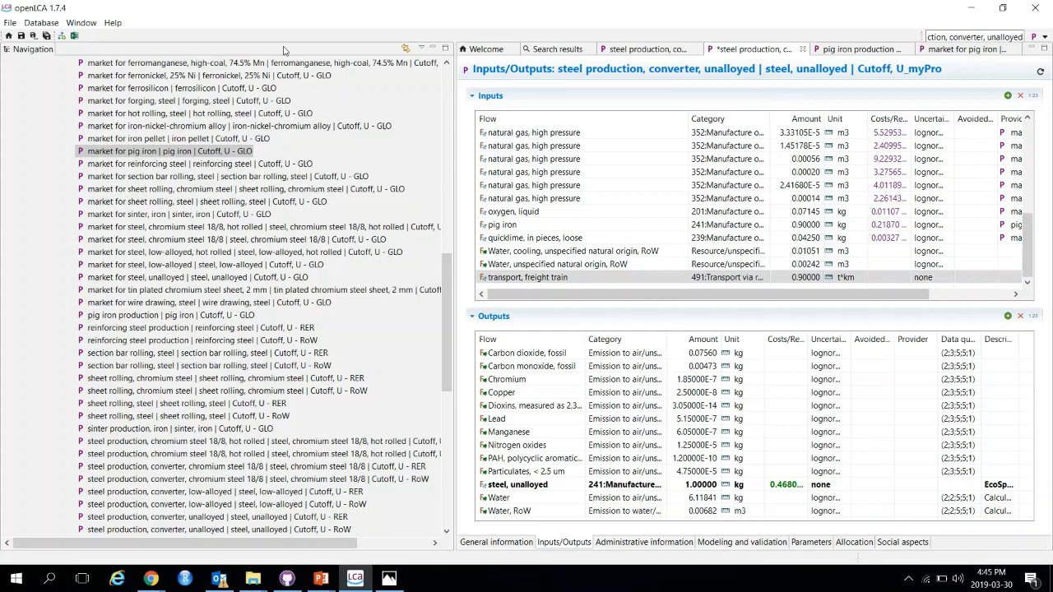
pyautogui.hotkey('ctrl', 's')
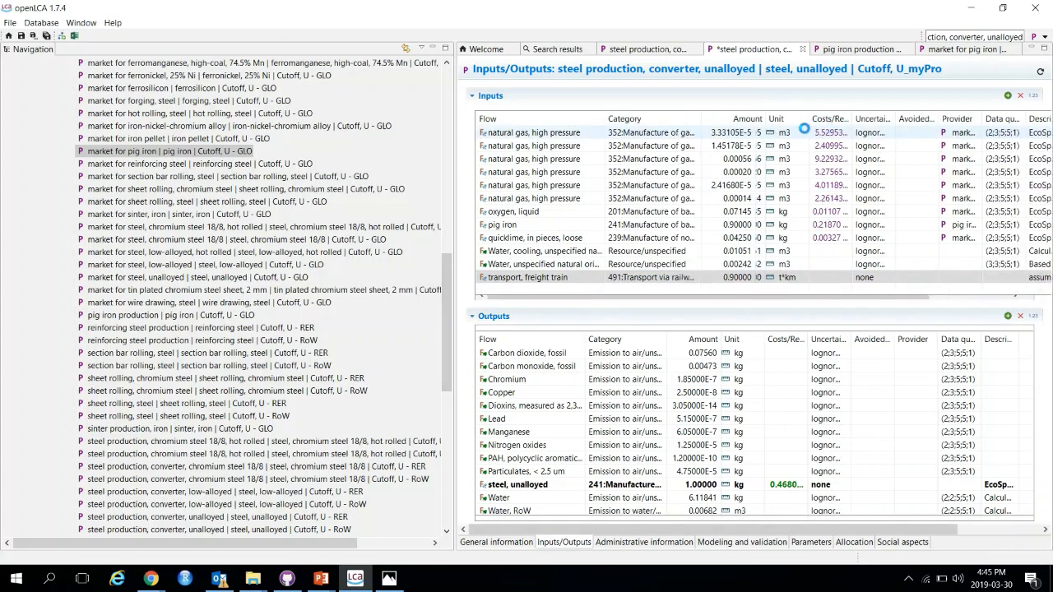
# Step: Close the market for pig iron tab and open the inputs and outputs of the pig iron copy
pyautogui.click(968, 50)
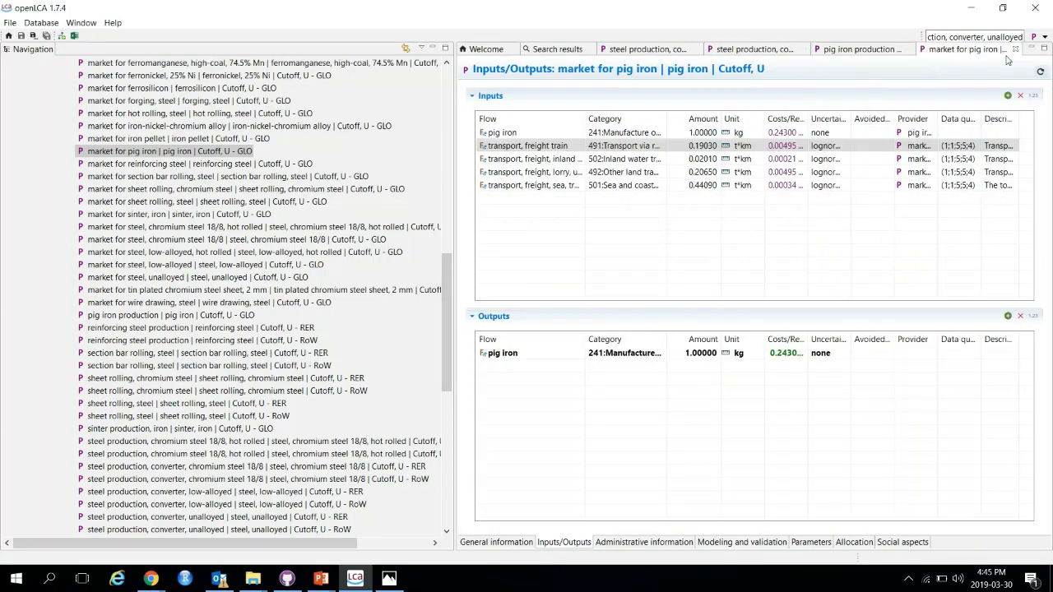
pyautogui.click(1019, 50)
pyautogui.click(932, 51)
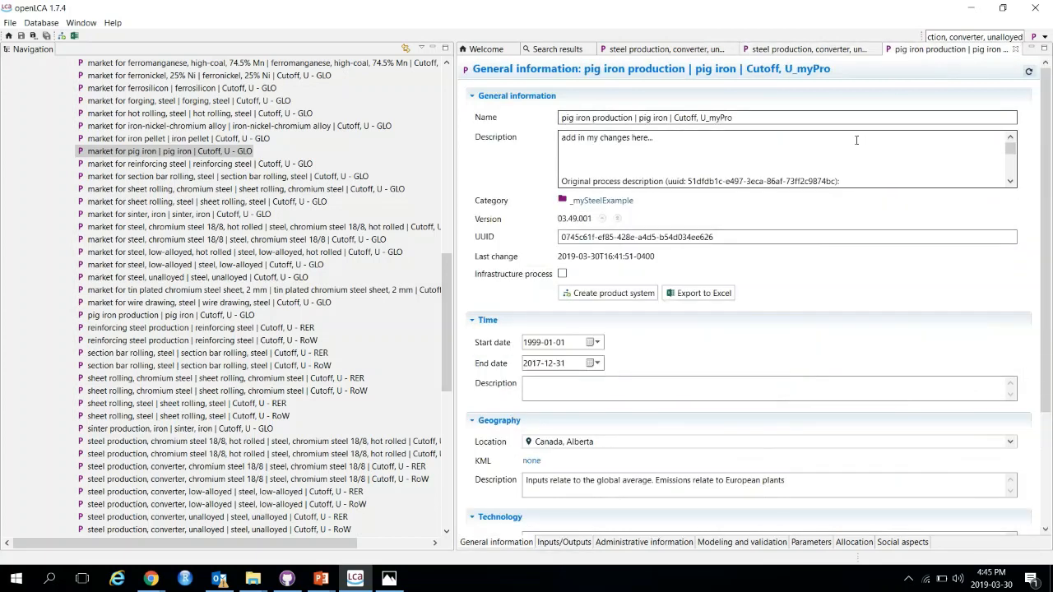
pyautogui.click(575, 545)
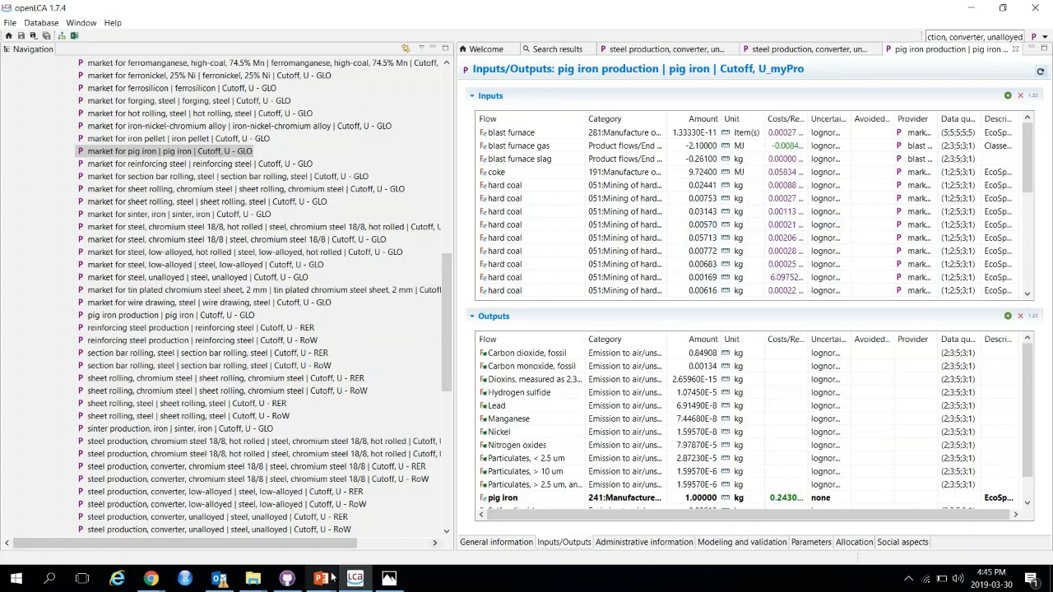
# Step: Review the case-study slide, marking 'Sinter production' as the next process, and return to openLCA
pyautogui.moveTo(321, 578)
pyautogui.click(364, 531)
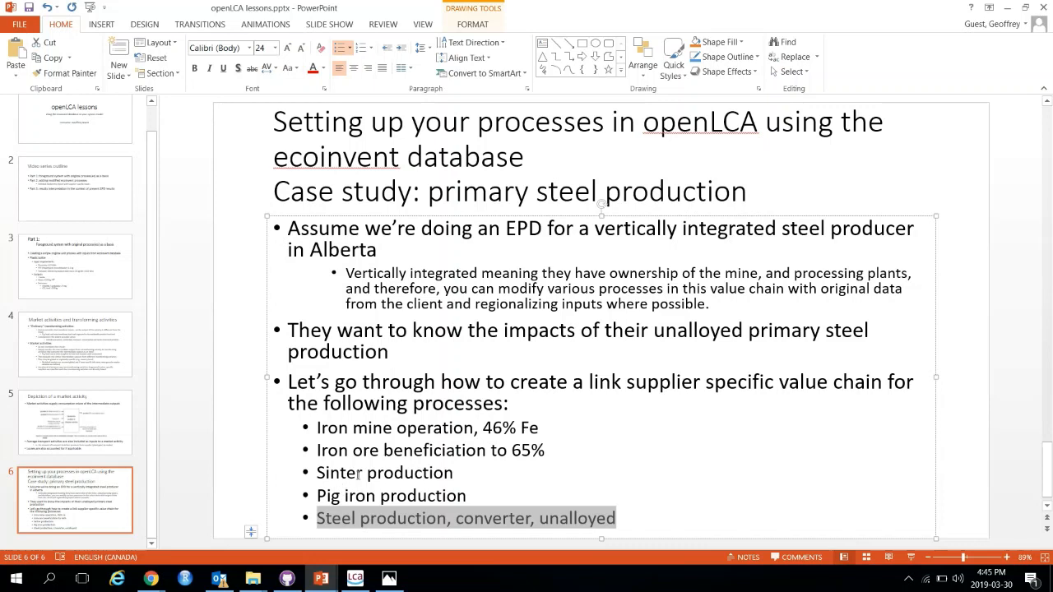
pyautogui.moveTo(320, 473); pyautogui.dragTo(451, 481)
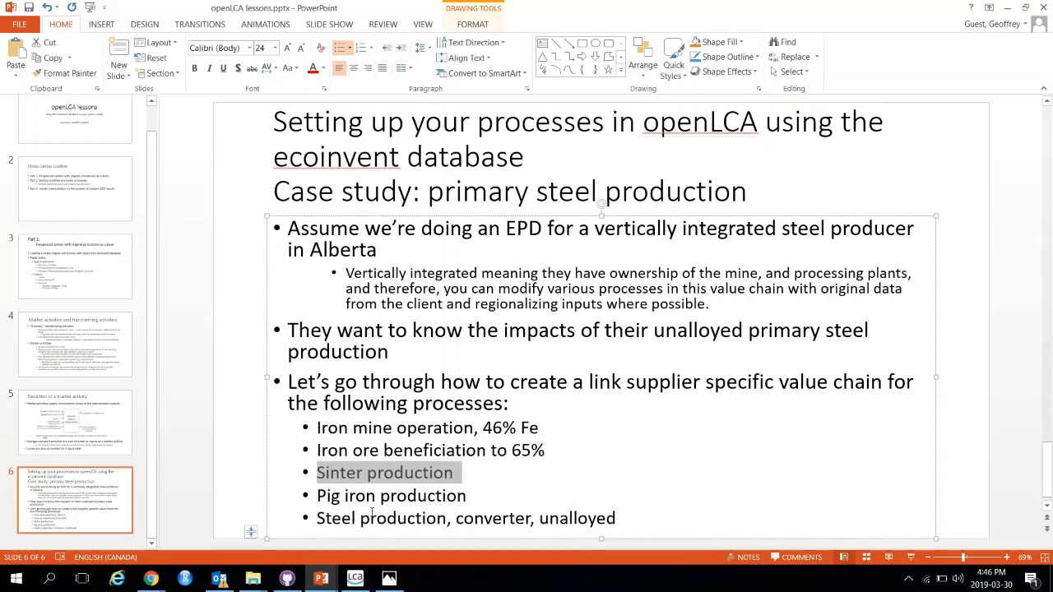
pyautogui.click(354, 580)
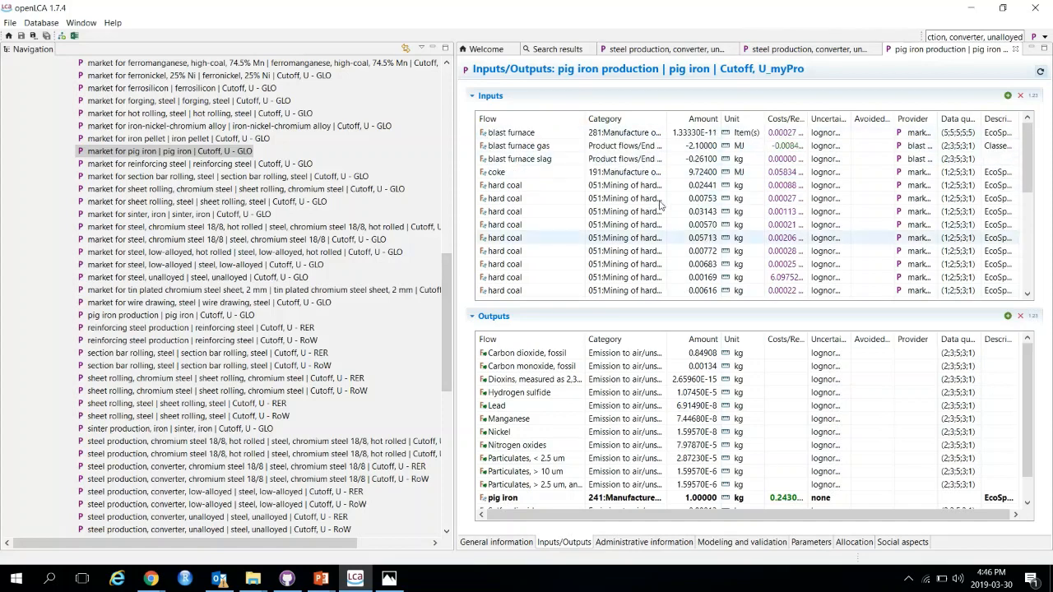
# Step: Find the sinter, iron input among the pig iron copy's inputs
pyautogui.scroll(-3, 650, 210)
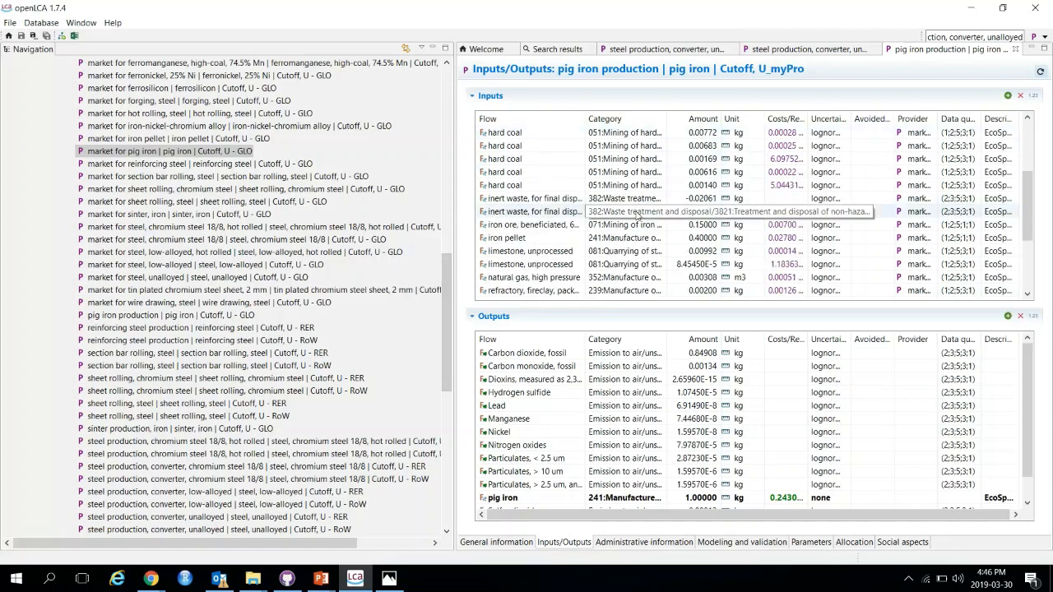
pyautogui.scroll(-2, 637, 216)
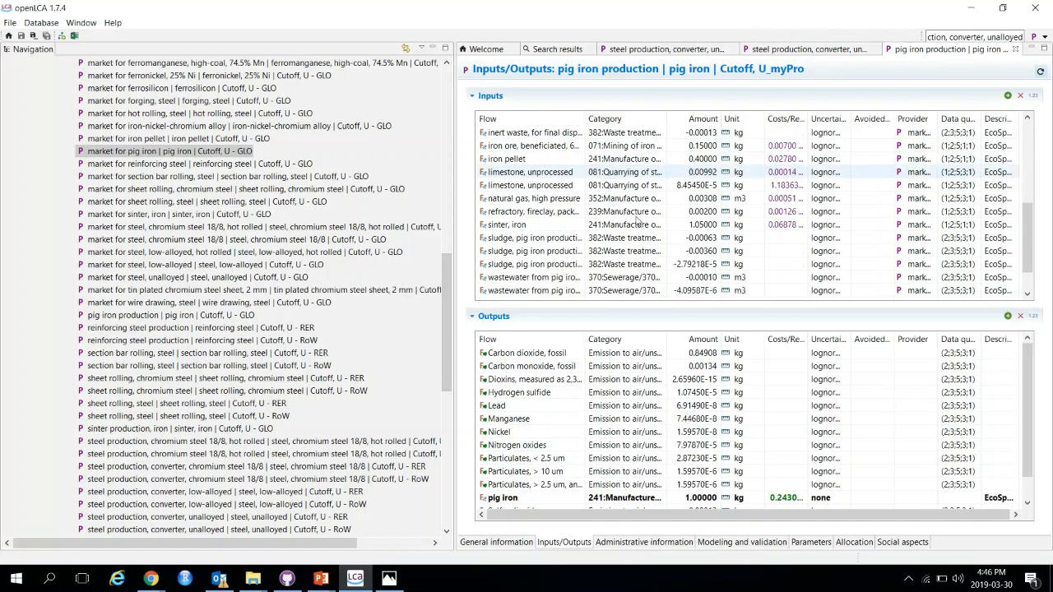
pyautogui.click(540, 226)
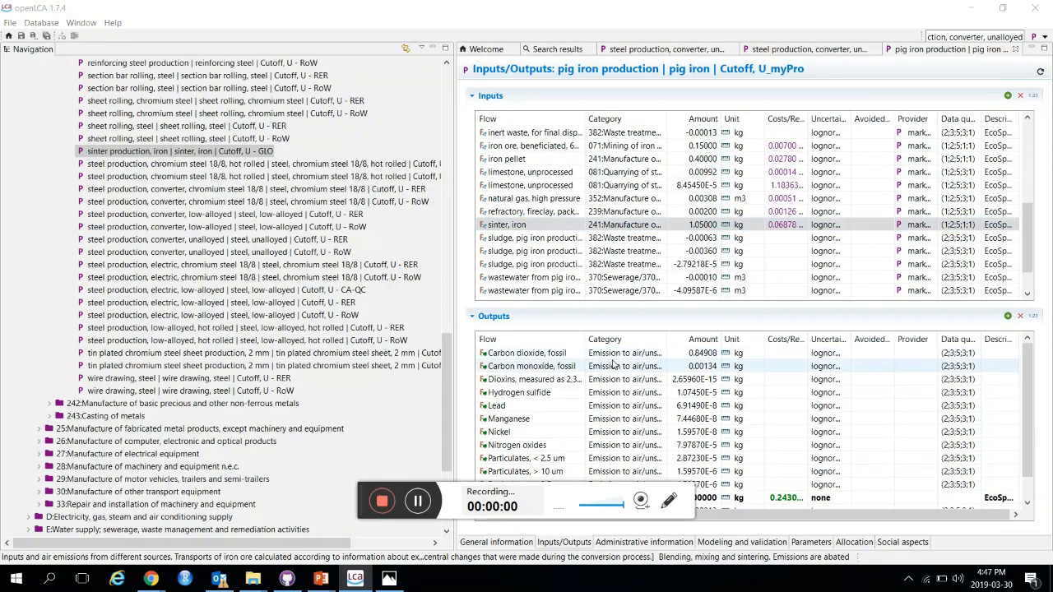
# Step: Copy 'sinter production, iron | sinter, iron | Cutoff, U - GLO' into the _mySteelExample folder
pyautogui.click(150, 153)
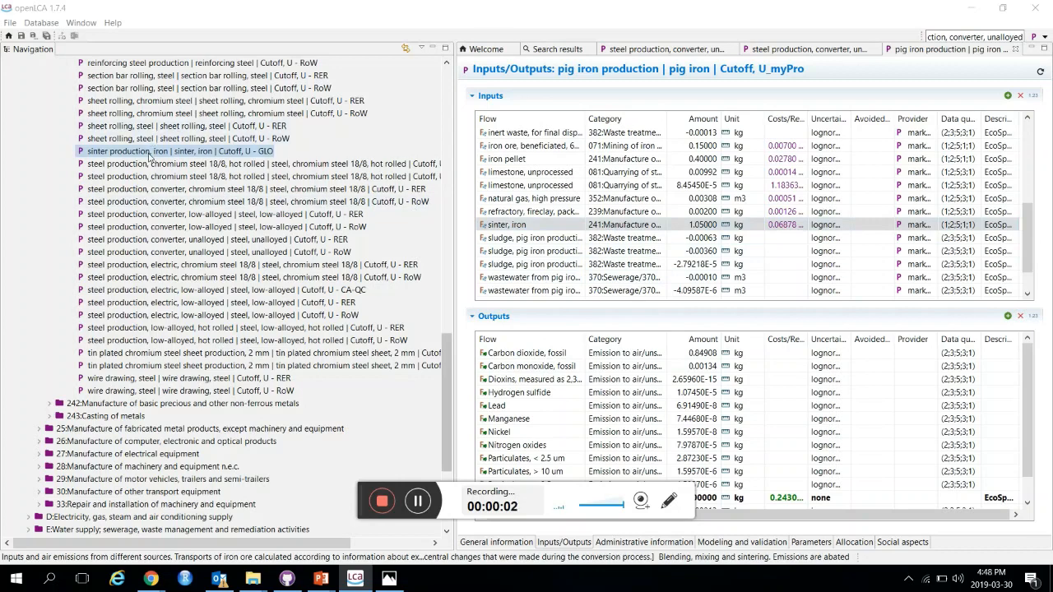
pyautogui.scroll(1, 150, 153)
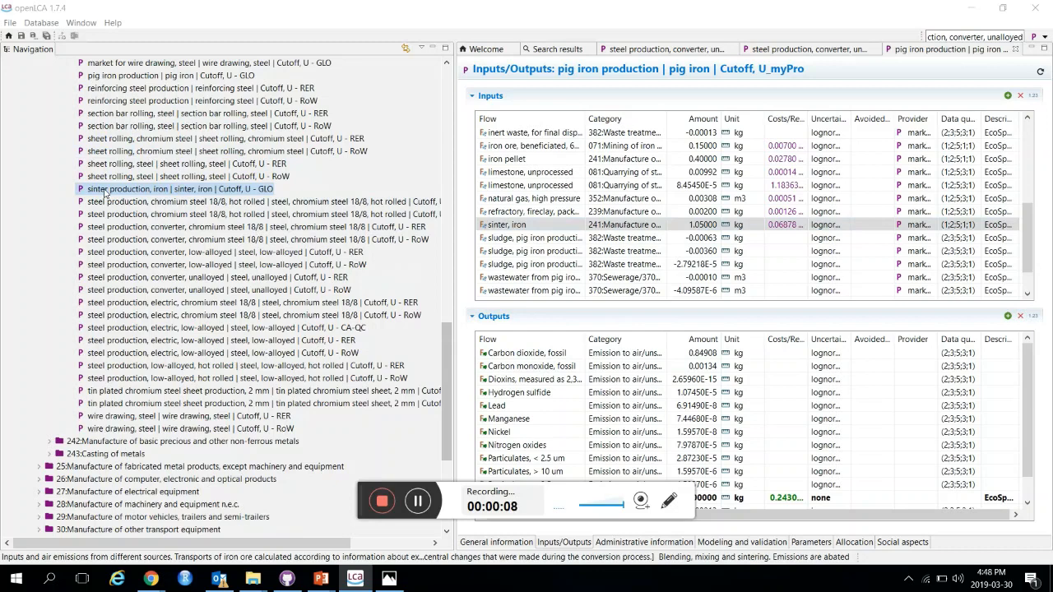
pyautogui.scroll(2, 105, 192)
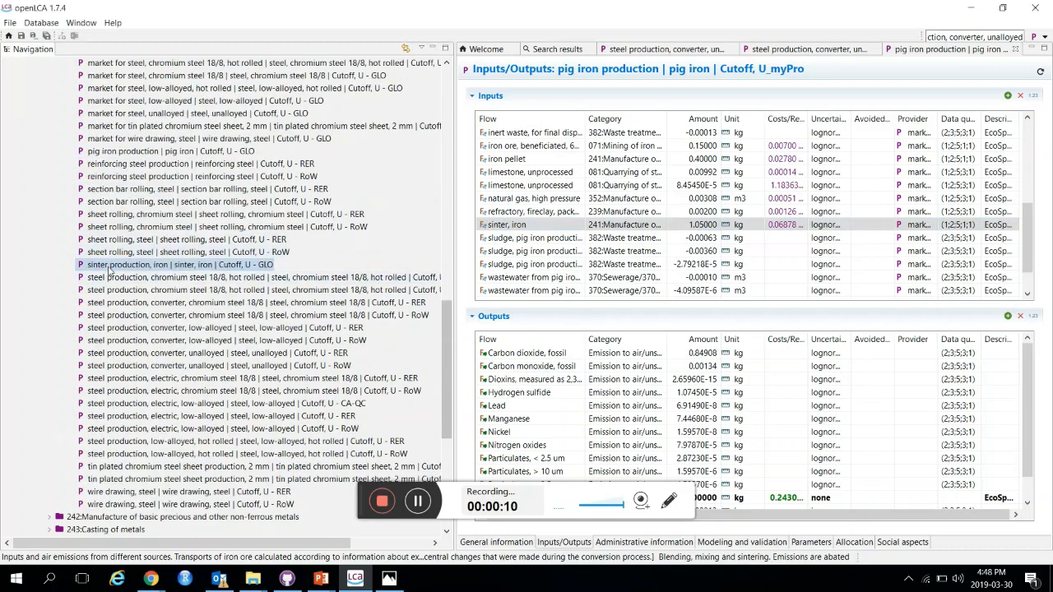
pyautogui.rightClick(108, 269)
pyautogui.click(144, 341)
pyautogui.scroll(5, 153, 266)
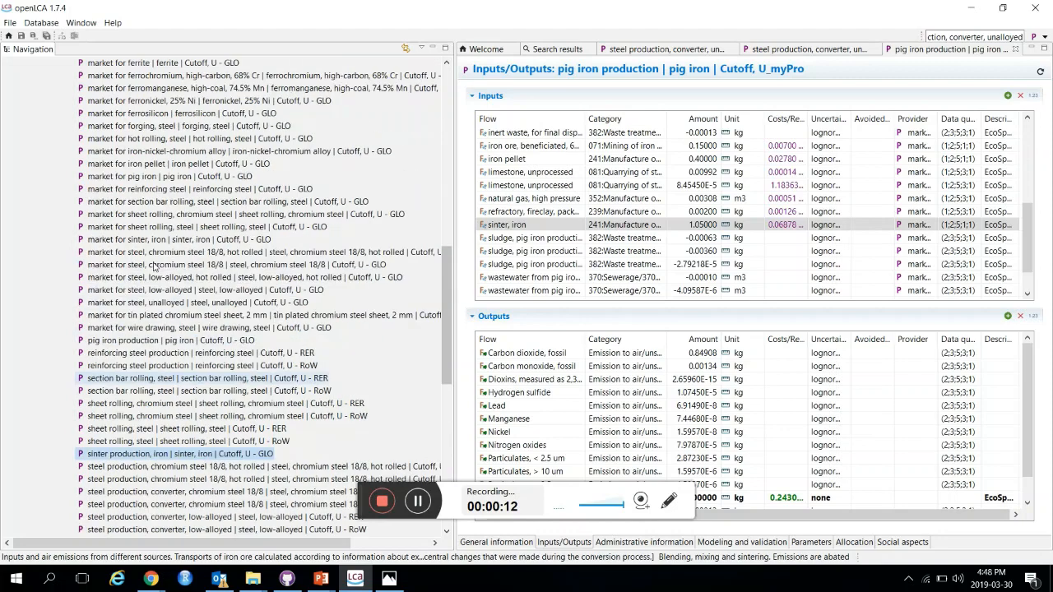
pyautogui.scroll(20, 154, 267)
pyautogui.click(78, 151)
pyautogui.rightClick(69, 153)
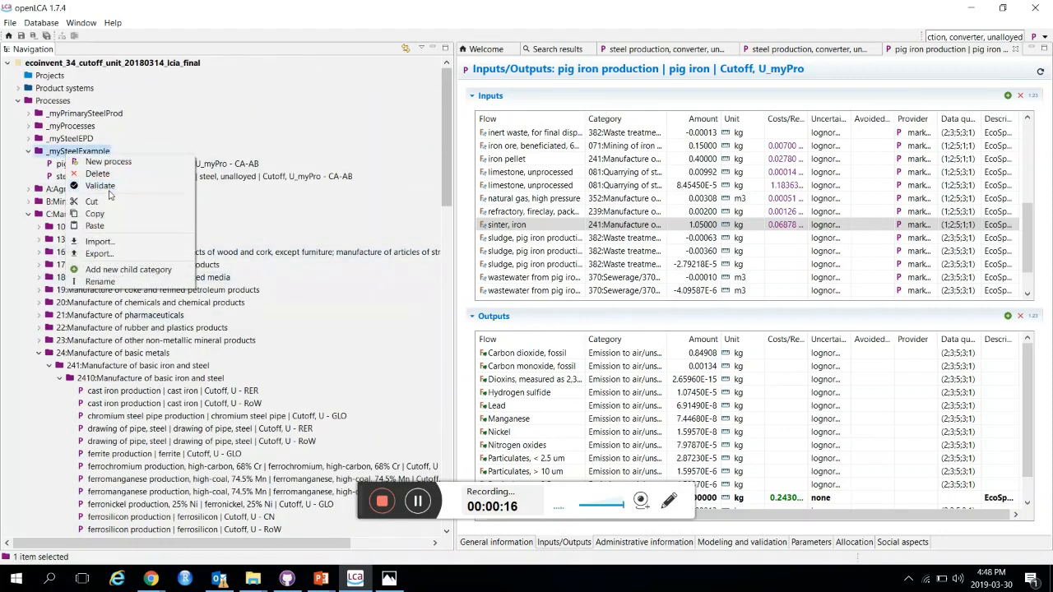
pyautogui.click(104, 227)
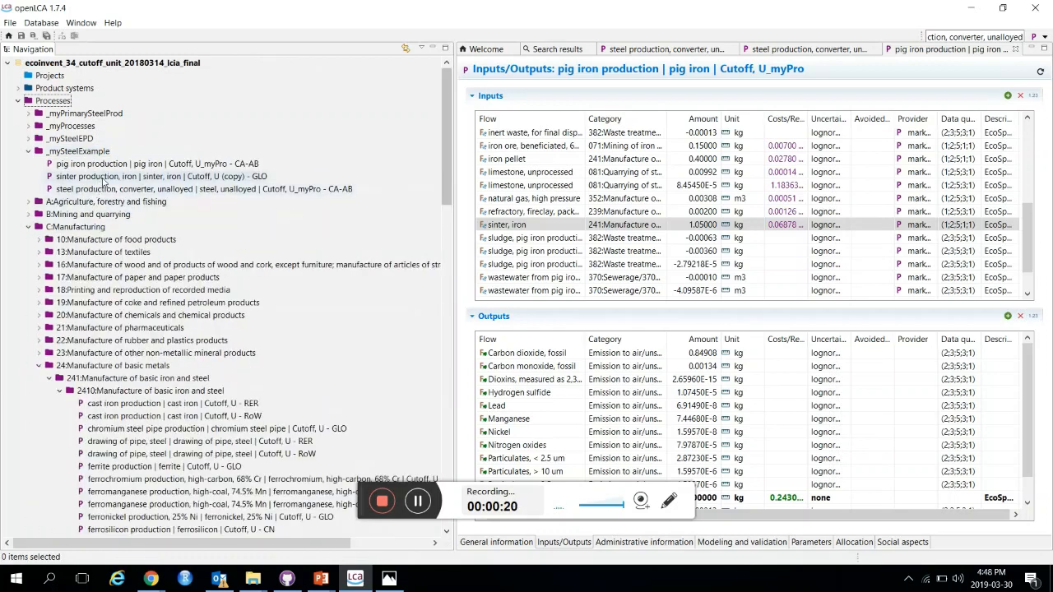
pyautogui.scroll(-14, 187, 278)
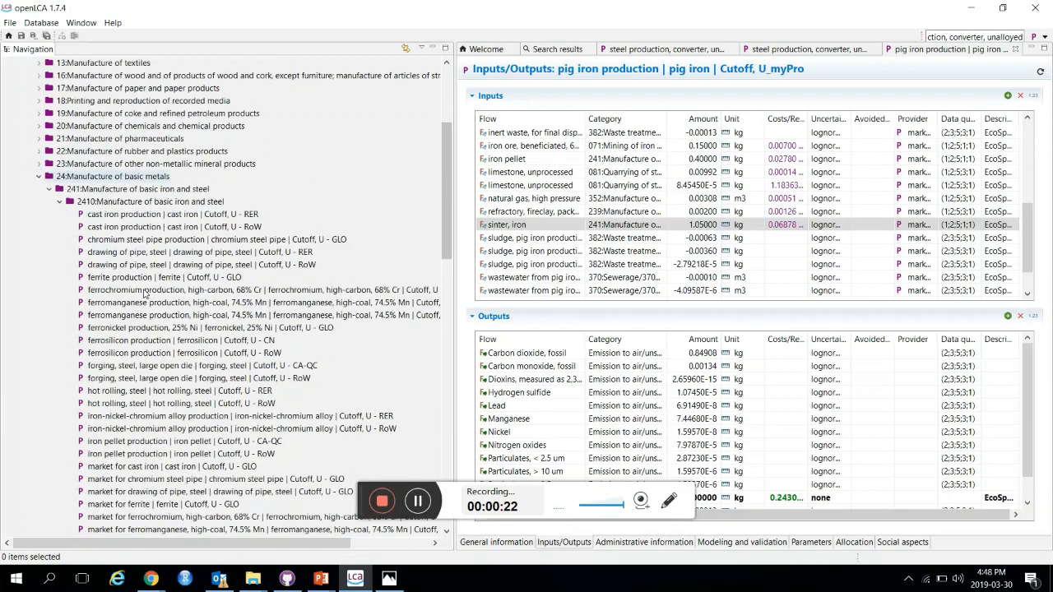
pyautogui.scroll(-4, 144, 292)
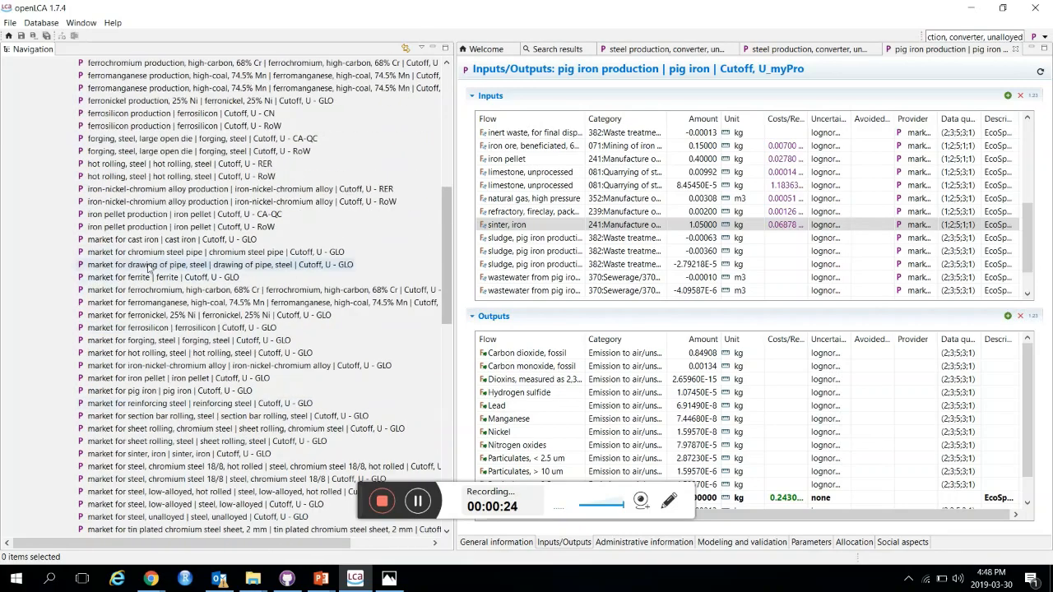
# Step: Open the original 'sinter production, iron | sinter, iron | Cutoff, U - GLO' process, copy its UUID, and close it
pyautogui.scroll(-4, 140, 286)
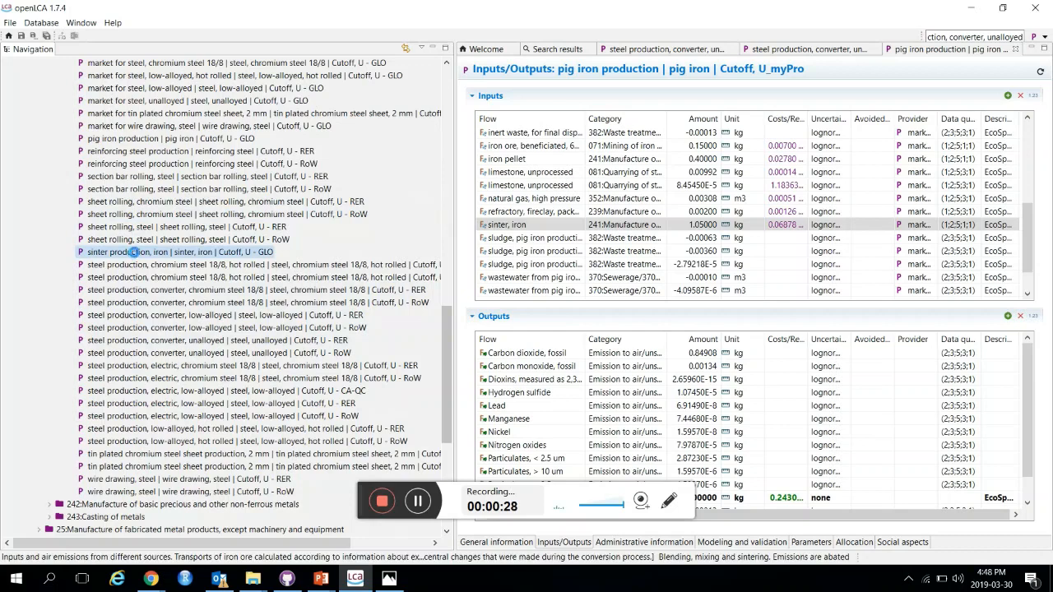
pyautogui.doubleClick(134, 258)
pyautogui.click(724, 240)
pyautogui.moveTo(724, 240); pyautogui.dragTo(532, 236)
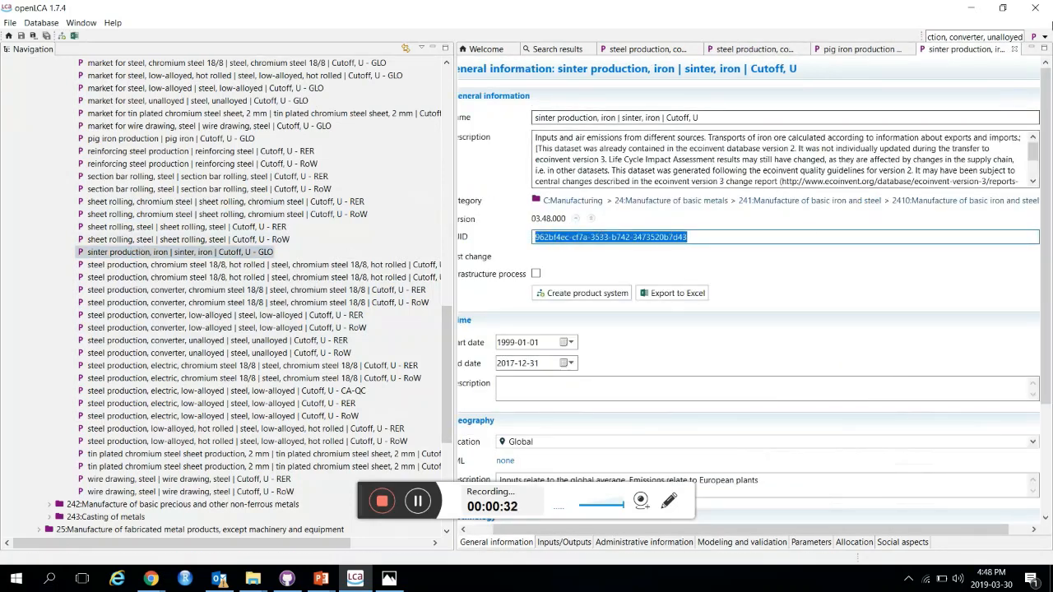
pyautogui.click(1015, 50)
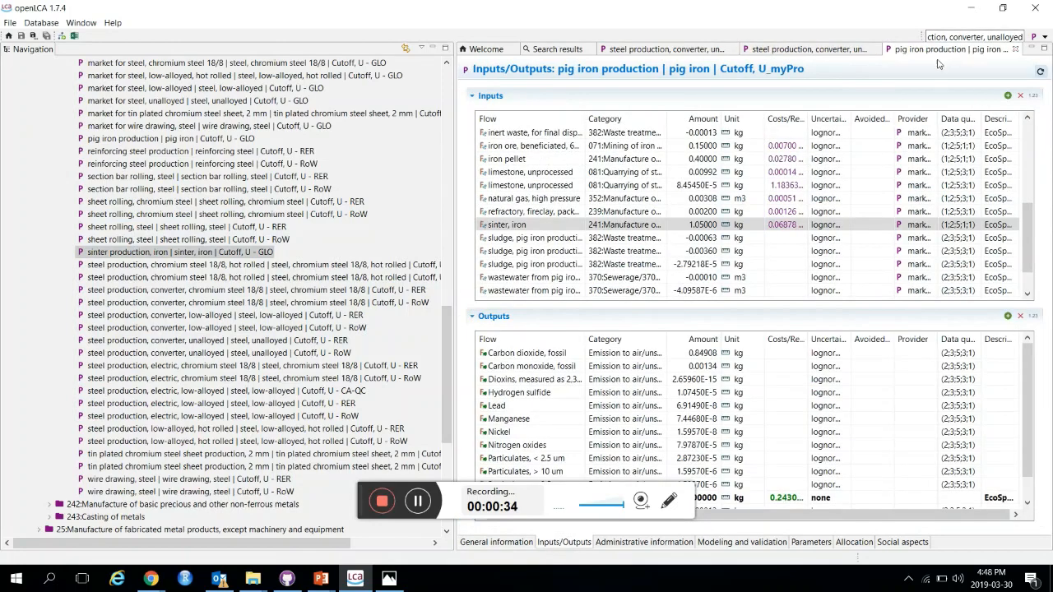
# Step: Open the sinter copy in _mySteelExample and rename it 'sinter production, iron | sinter, iron | Cutoff, U_myPro'
pyautogui.scroll(2, 241, 157)
pyautogui.scroll(20, 242, 157)
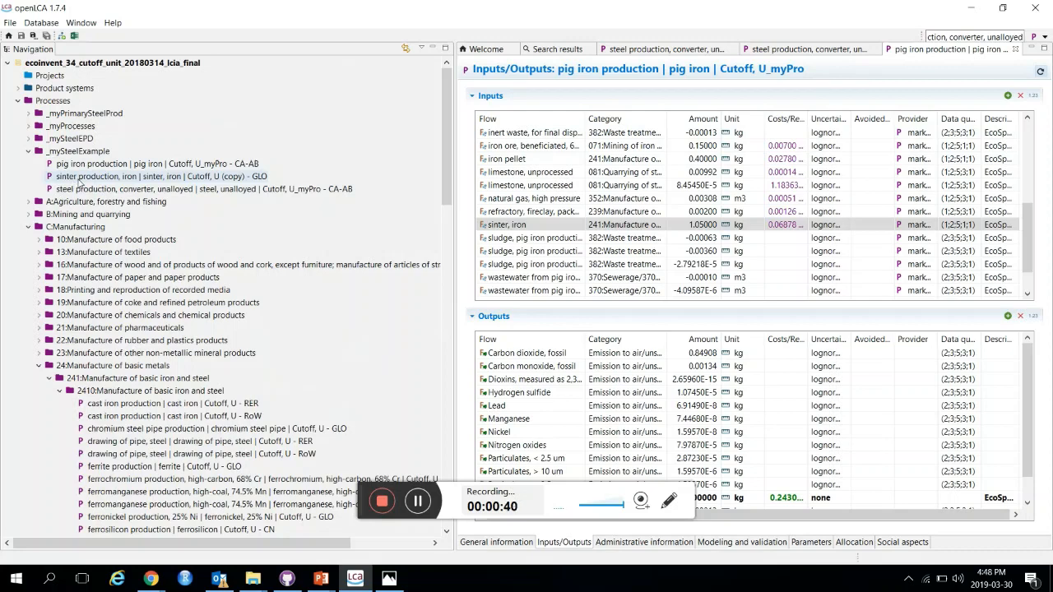
pyautogui.doubleClick(80, 177)
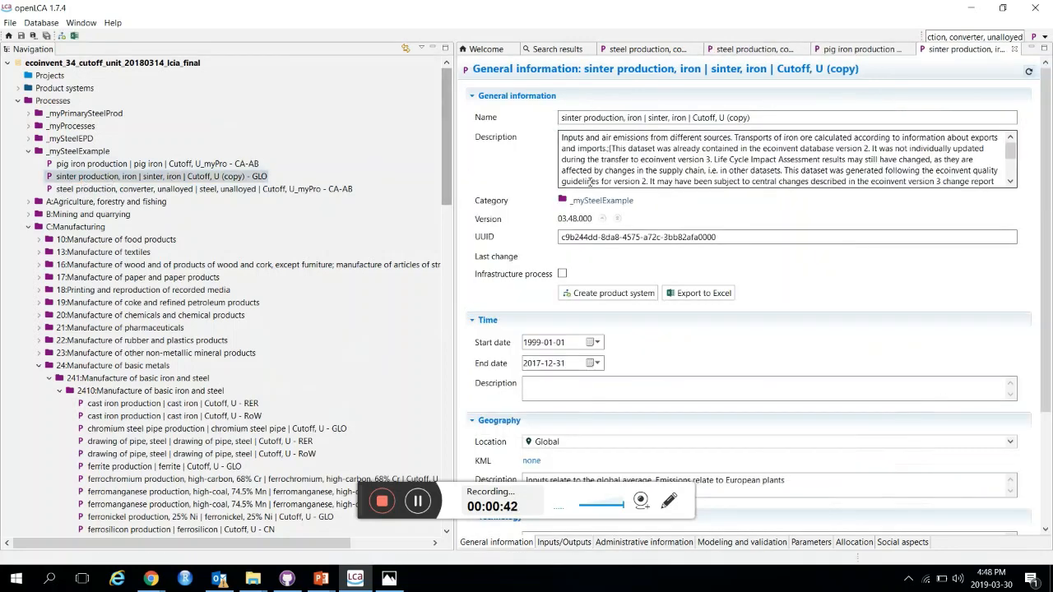
pyautogui.click(755, 118)
pyautogui.moveTo(755, 117); pyautogui.dragTo(722, 118)
pyautogui.write('_myPr')
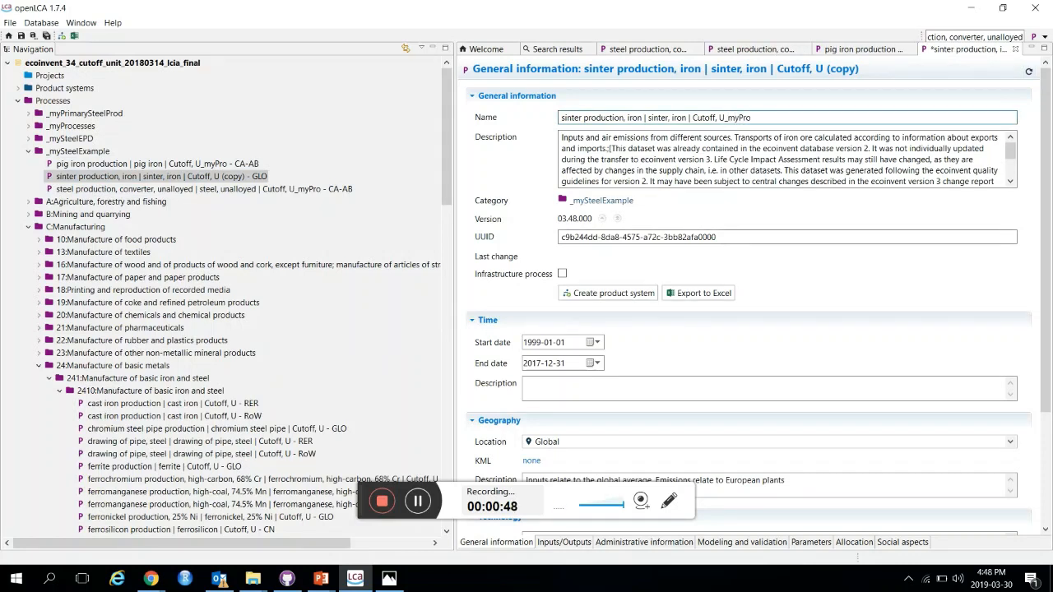
# Step: Prepend 'changes' and 'Original description (uuid: …):' with the pasted original UUID to the sinter copy's description
pyautogui.moveTo(562, 137); pyautogui.dragTo(920, 159)
pyautogui.scroll(3, 891, 177)
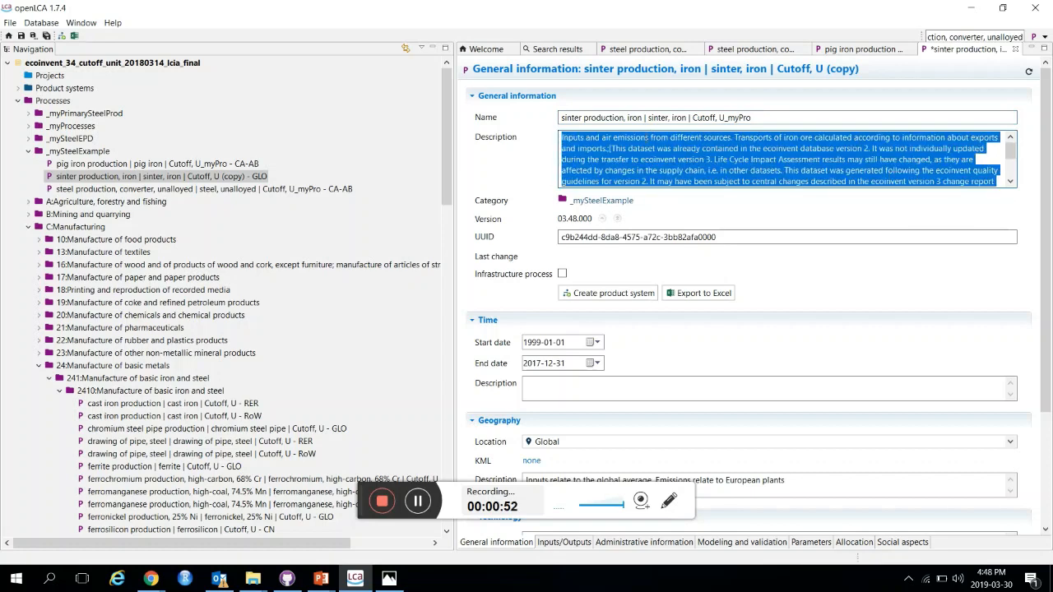
pyautogui.click(634, 149)
pyautogui.click(561, 136)
pyautogui.press('Return')
pyautogui.press('Return')
pyautogui.press('Return')
pyautogui.press('Up')
pyautogui.write('Original descripti')
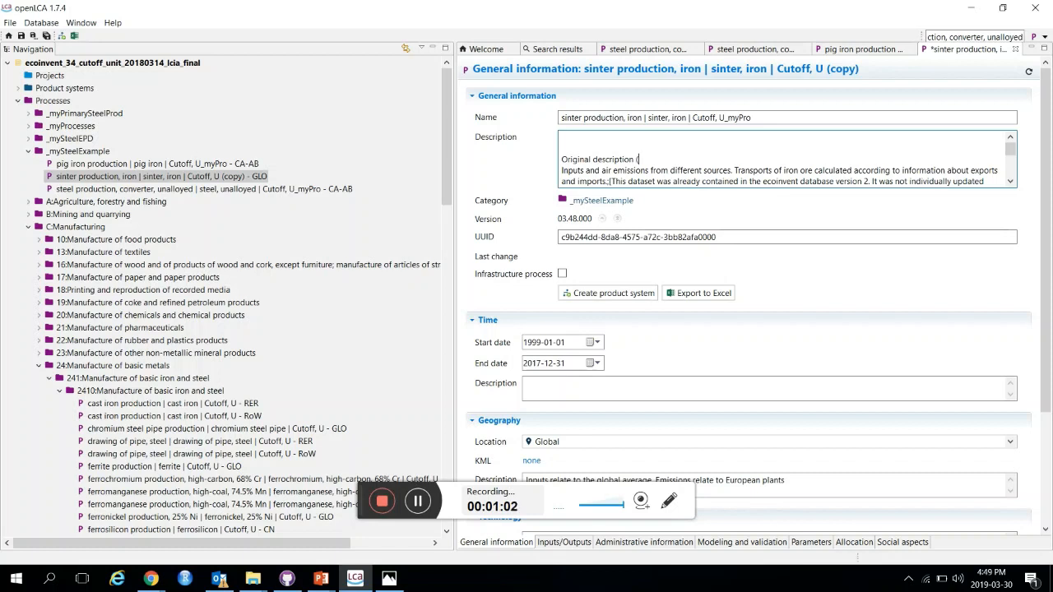
pyautogui.write('on (')
pyautogui.hotkey('ctrl', 'v')
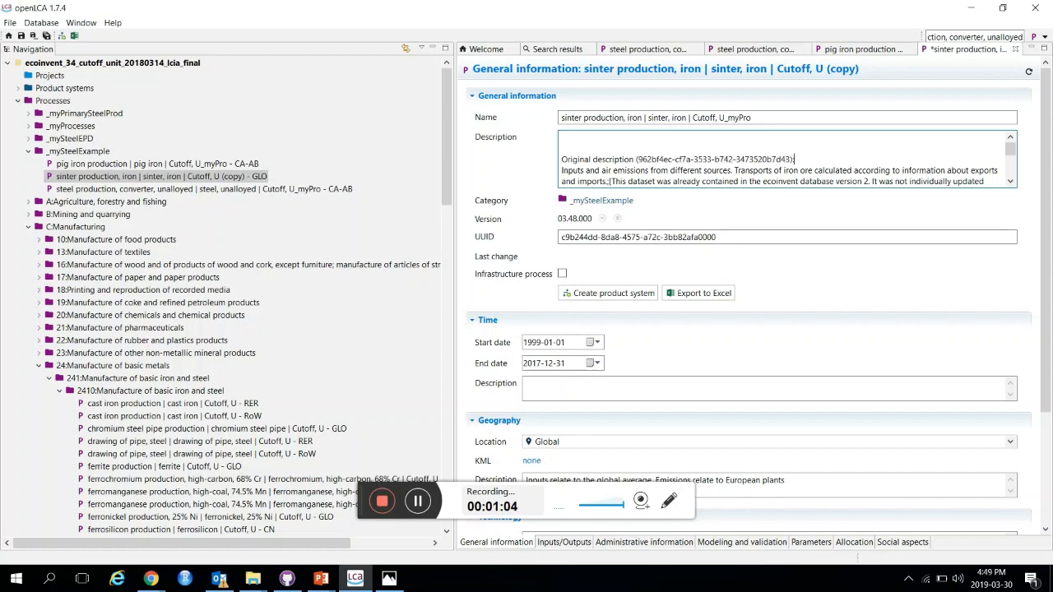
pyautogui.write('uuid')
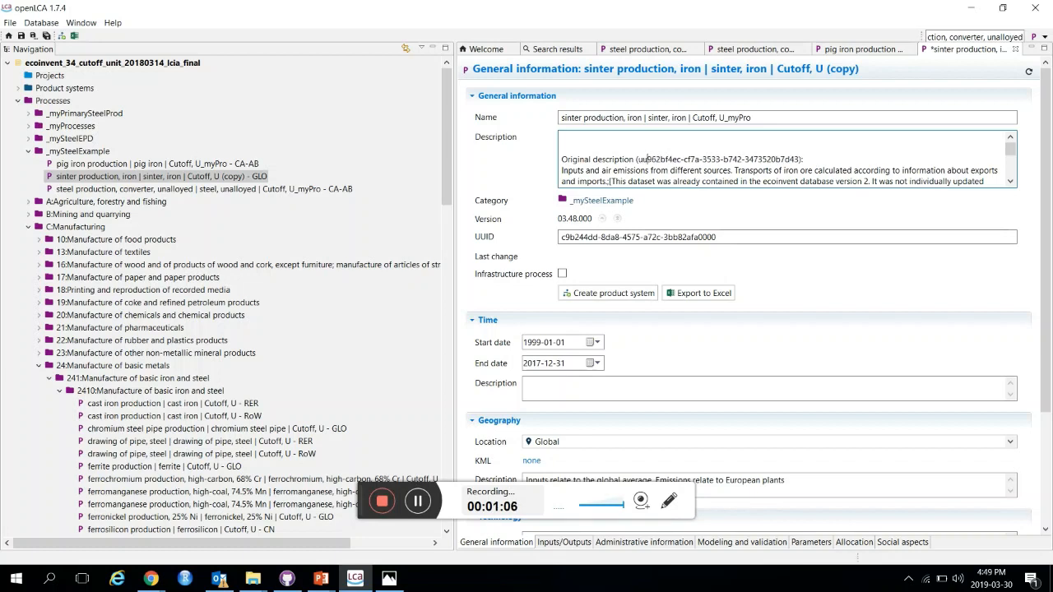
pyautogui.write(': ')
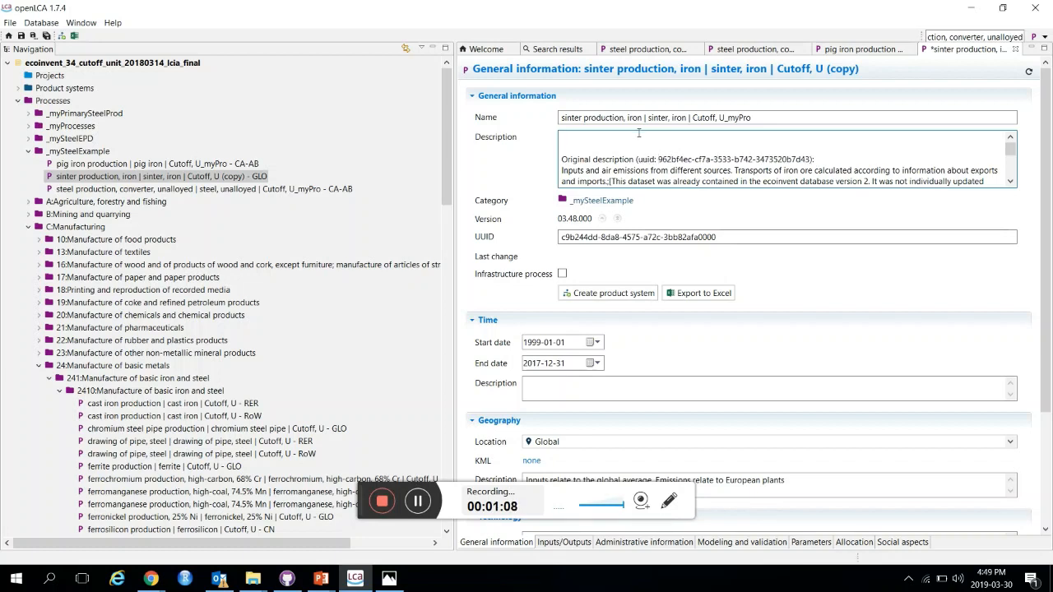
pyautogui.write('changes')
# Step: Set the sinter copy's location to Canada, Alberta and clear the geography description
pyautogui.scroll(-1, 845, 264)
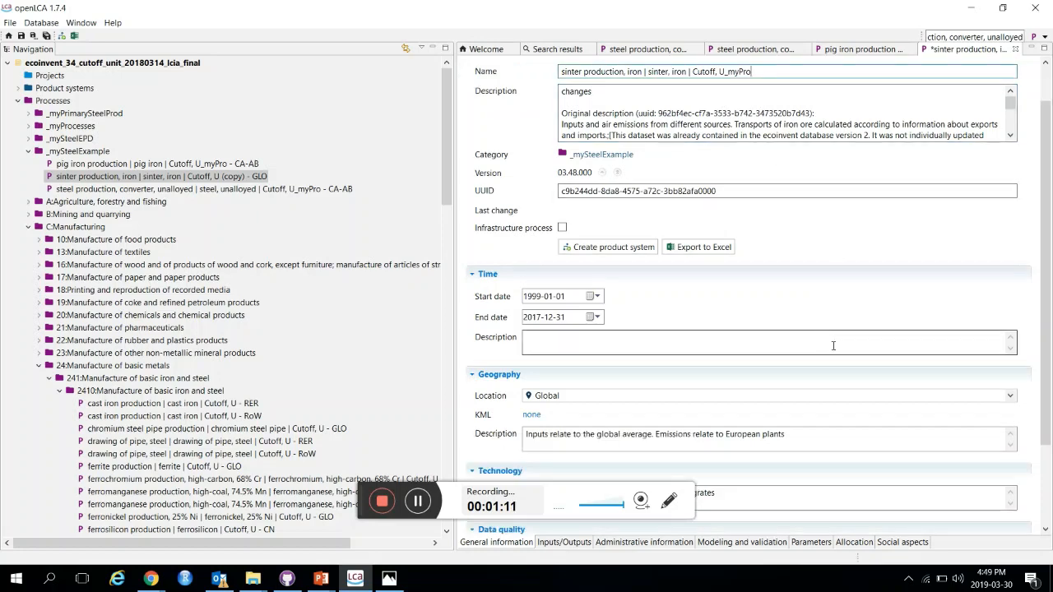
pyautogui.click(657, 396)
pyautogui.scroll(10, 668, 455)
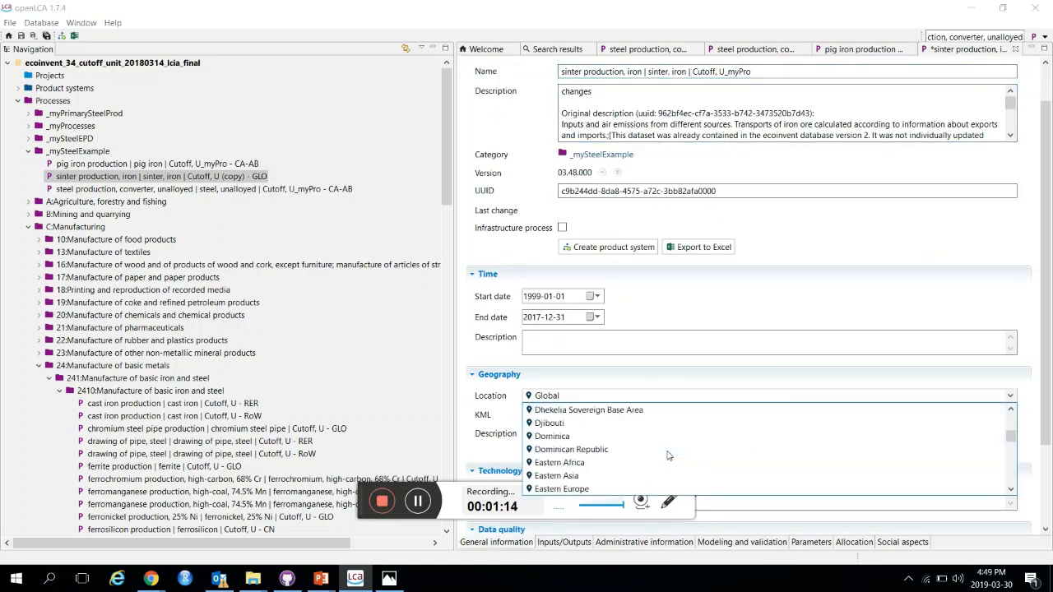
pyautogui.scroll(6, 669, 455)
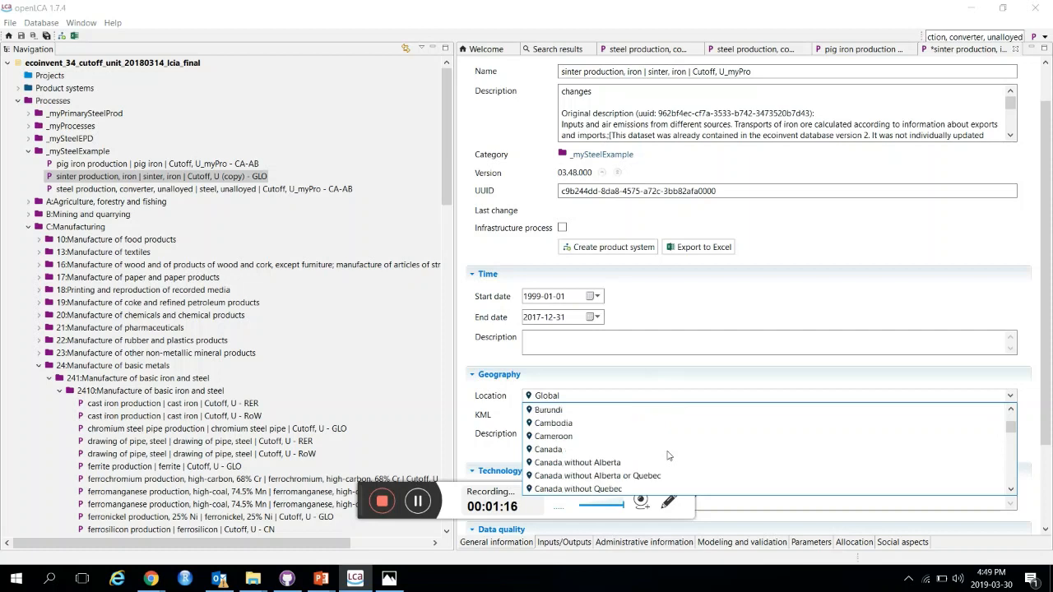
pyautogui.scroll(-3, 595, 465)
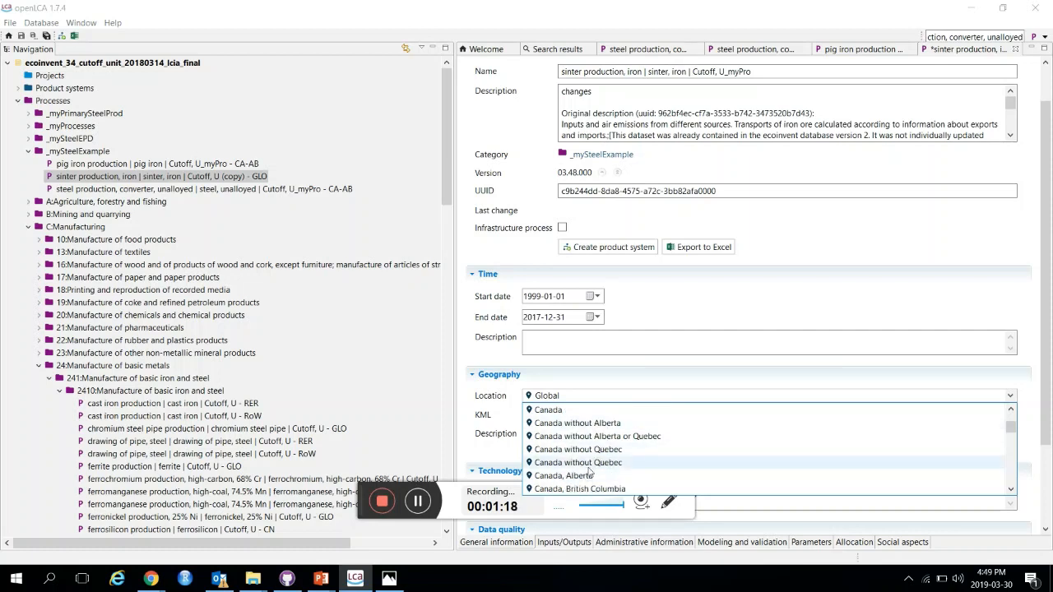
pyautogui.click(584, 479)
pyautogui.moveTo(814, 443); pyautogui.dragTo(466, 410)
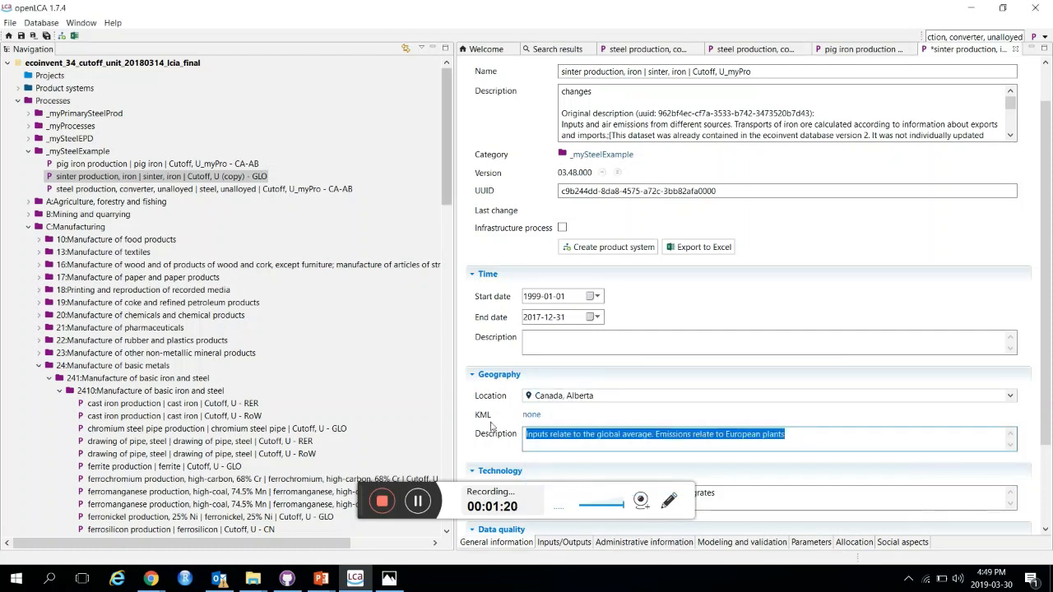
pyautogui.press('BackSpace')
# Step: Open the sinter copy's inputs and outputs and save the process
pyautogui.scroll(-2, 658, 459)
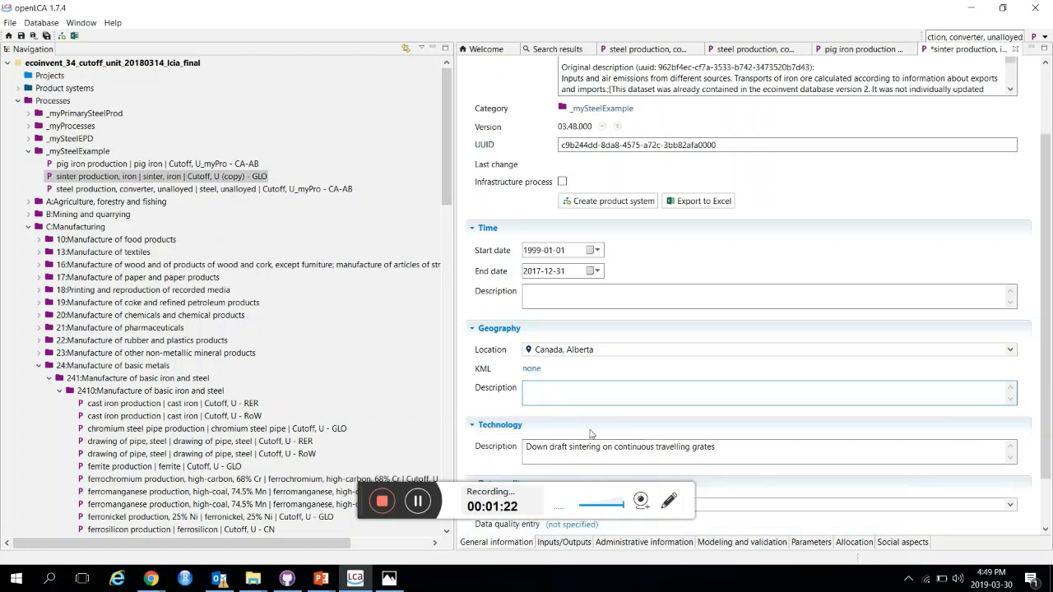
pyautogui.moveTo(757, 399); pyautogui.dragTo(544, 395)
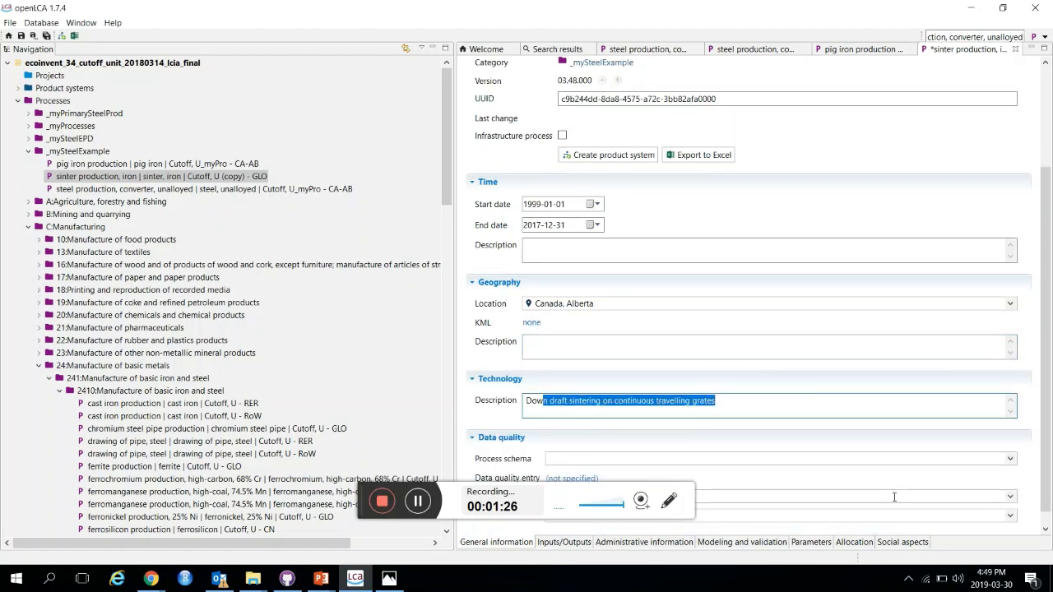
pyautogui.click(553, 487)
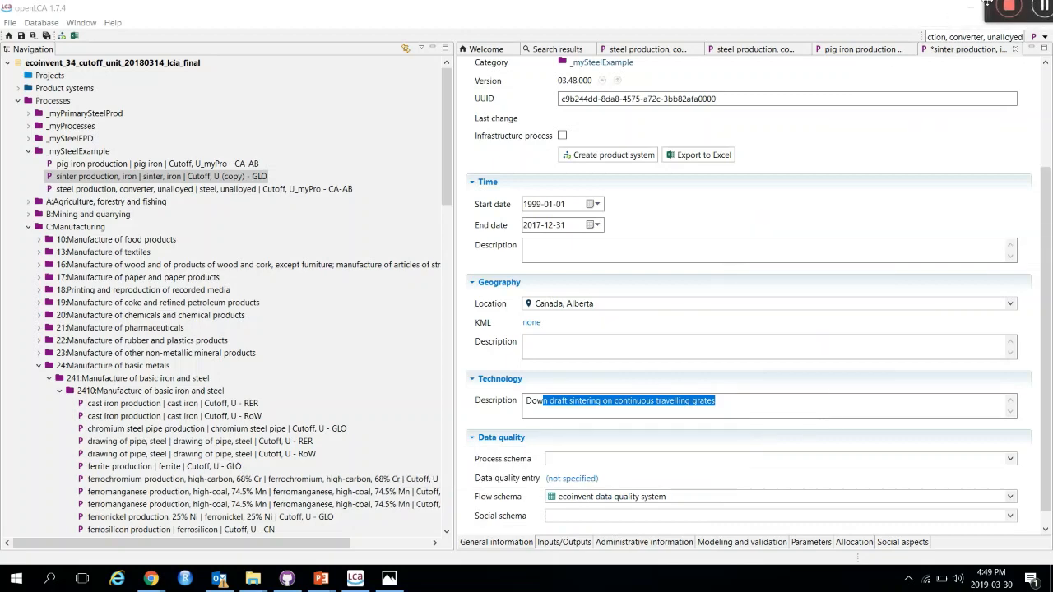
pyautogui.click(574, 544)
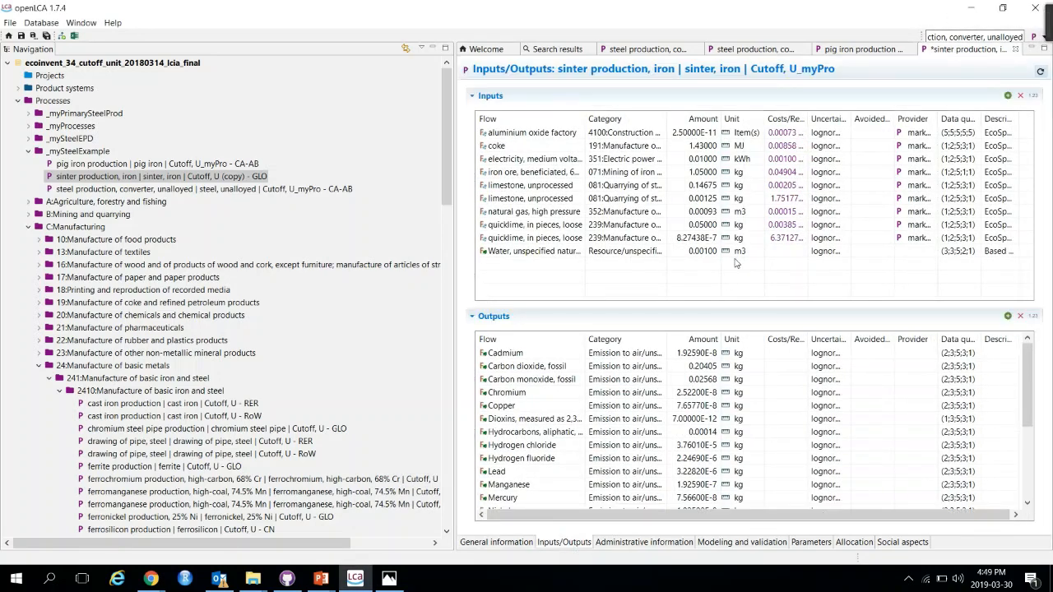
pyautogui.hotkey('ctrl', 's')
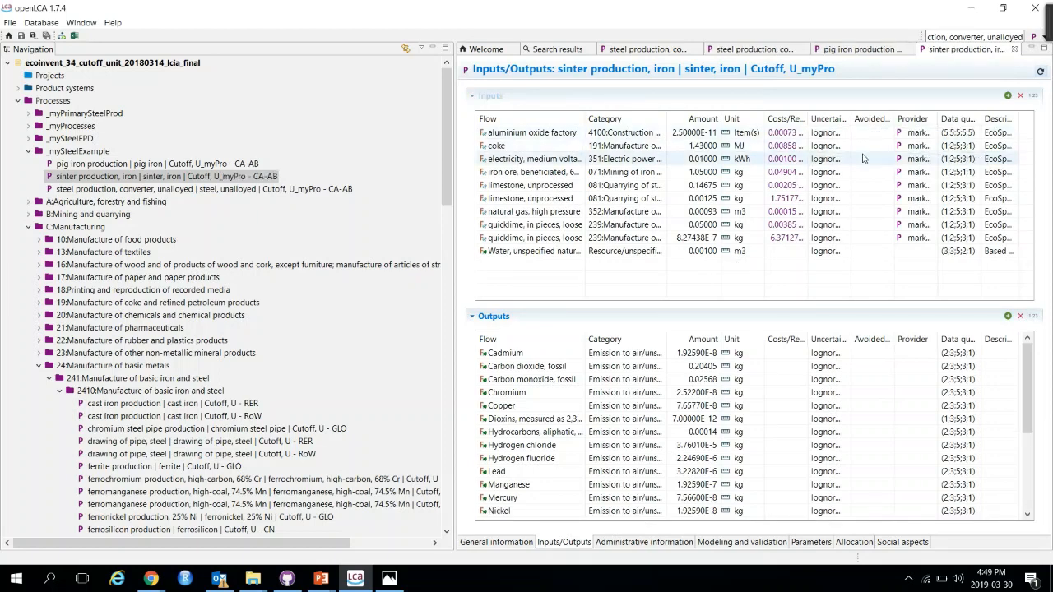
# Step: In the pig iron copy, set the sinter, iron input's provider to 'sinter production, iron | sinter, iron | Cutoff, U_myPro - CA-AB'
pyautogui.click(853, 52)
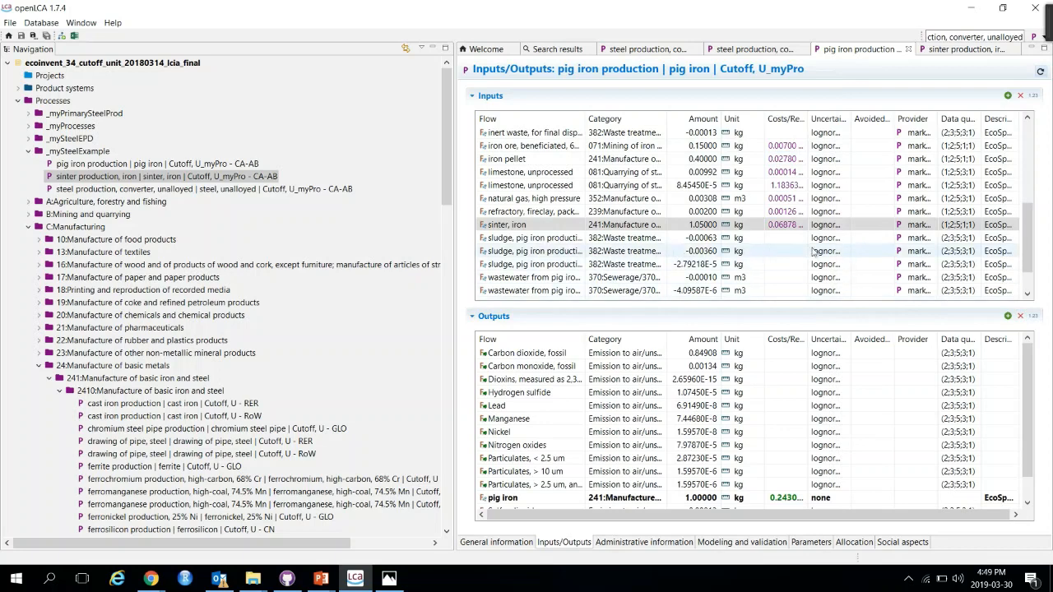
pyautogui.click(938, 225)
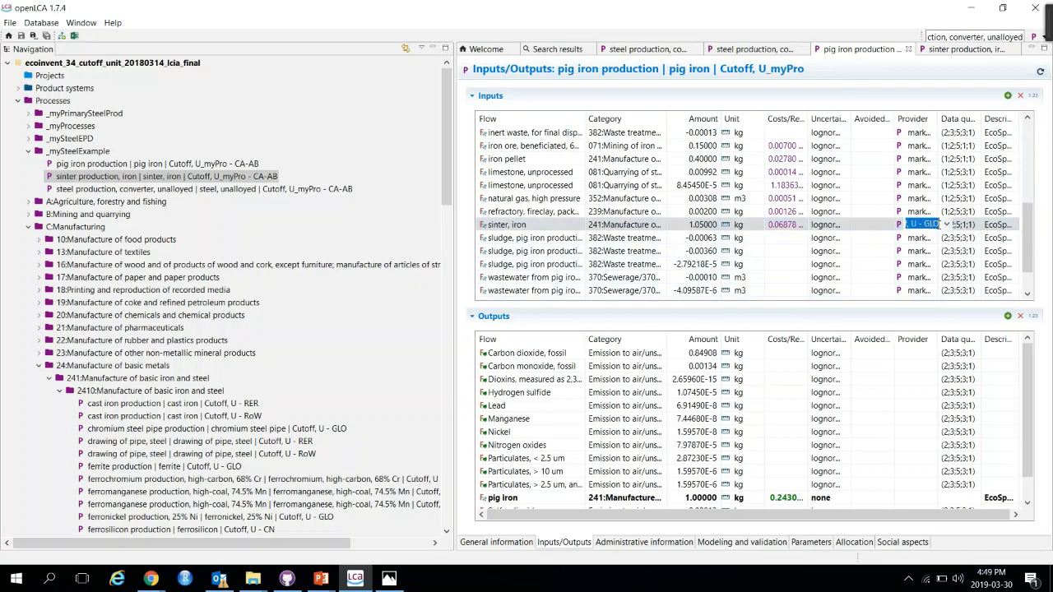
pyautogui.click(946, 226)
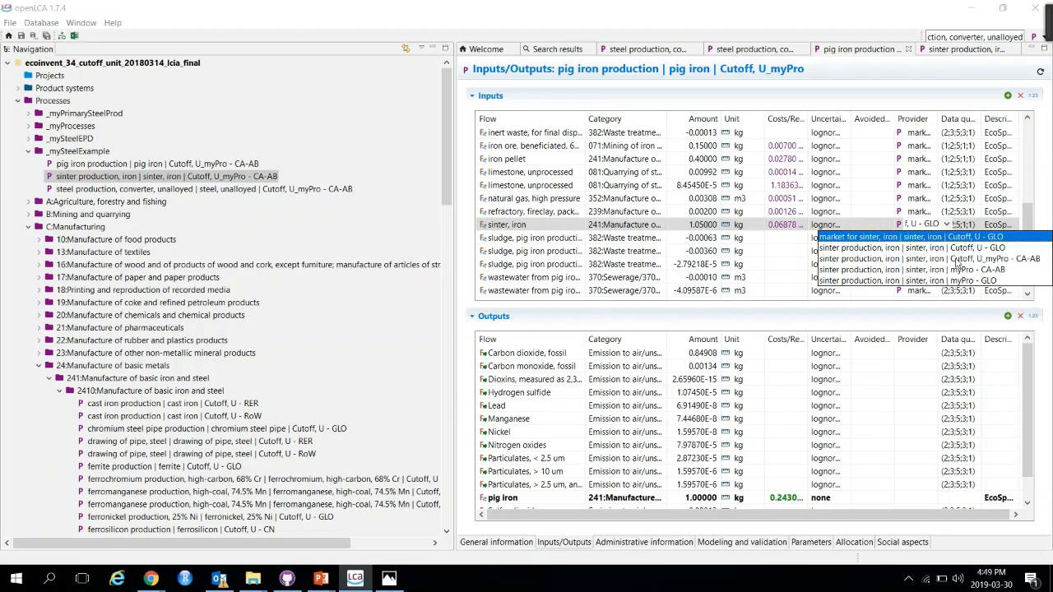
pyautogui.click(958, 259)
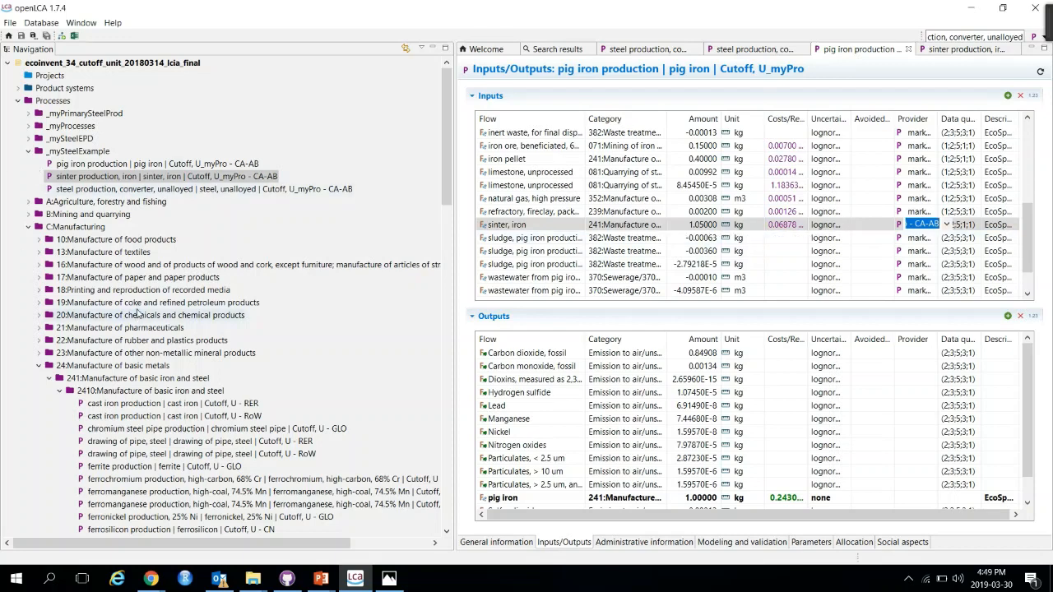
# Step: Open 'market for sinter, iron | sinter, iron | Cutoff, U - GLO' and examine its inputs and outputs
pyautogui.scroll(-1, 137, 313)
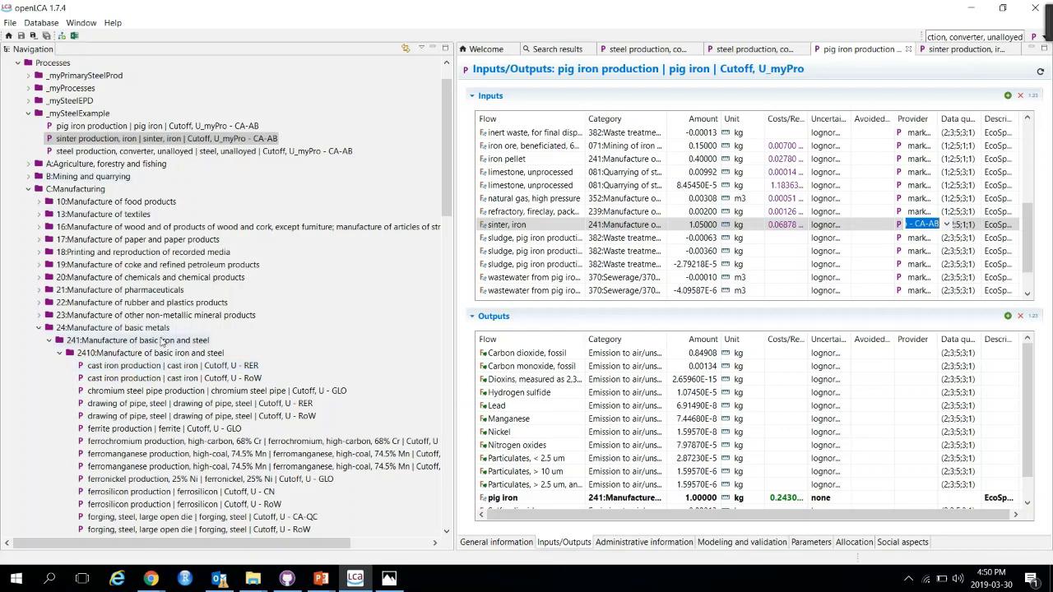
pyautogui.scroll(-5, 172, 378)
pyautogui.scroll(-1, 177, 388)
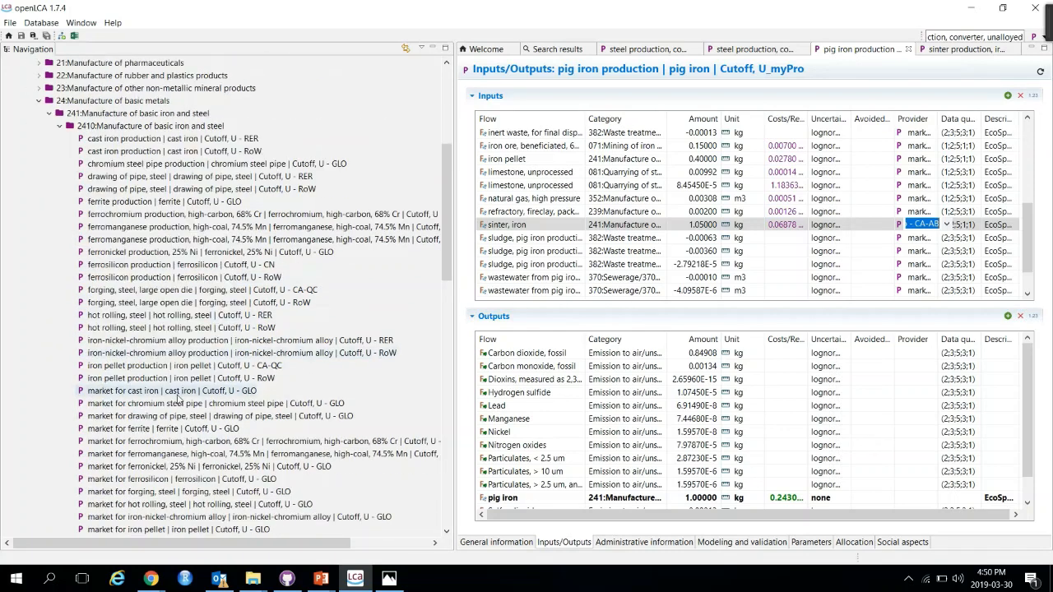
pyautogui.scroll(-1, 177, 399)
pyautogui.scroll(-2, 180, 403)
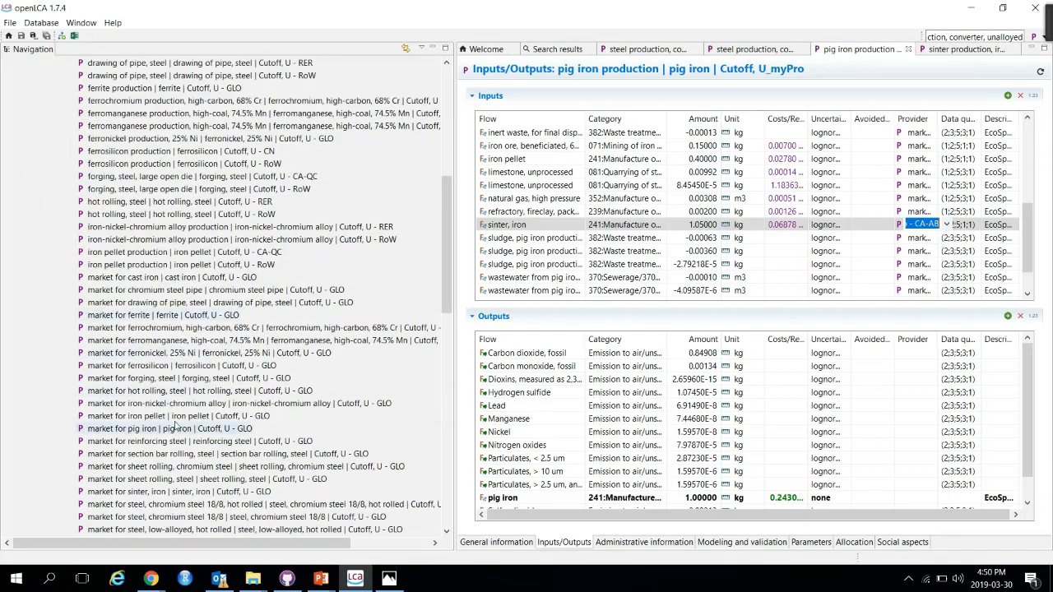
pyautogui.scroll(-1, 175, 432)
pyautogui.scroll(-1, 176, 441)
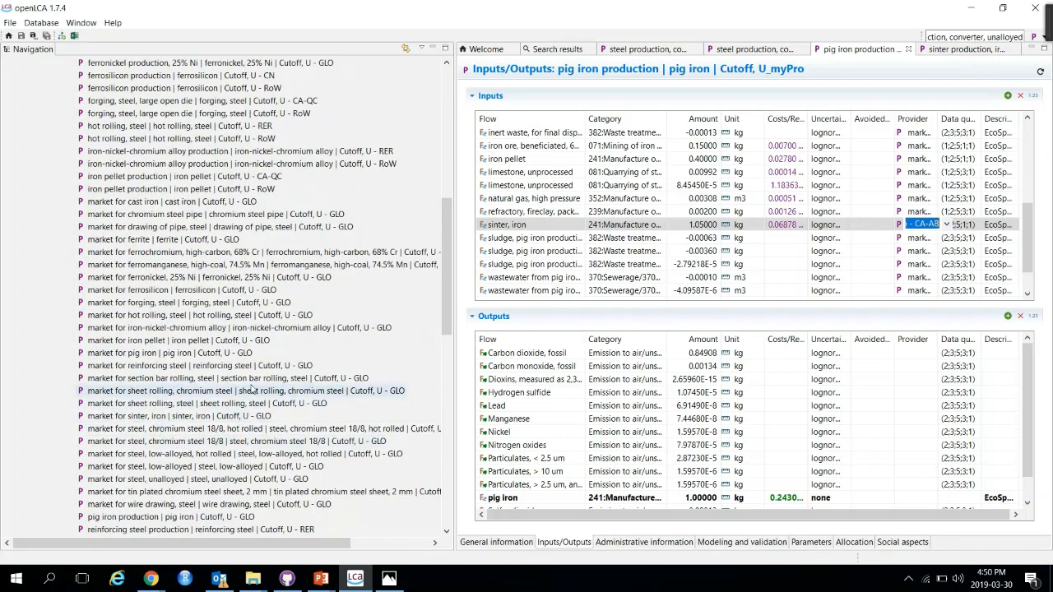
pyautogui.doubleClick(197, 418)
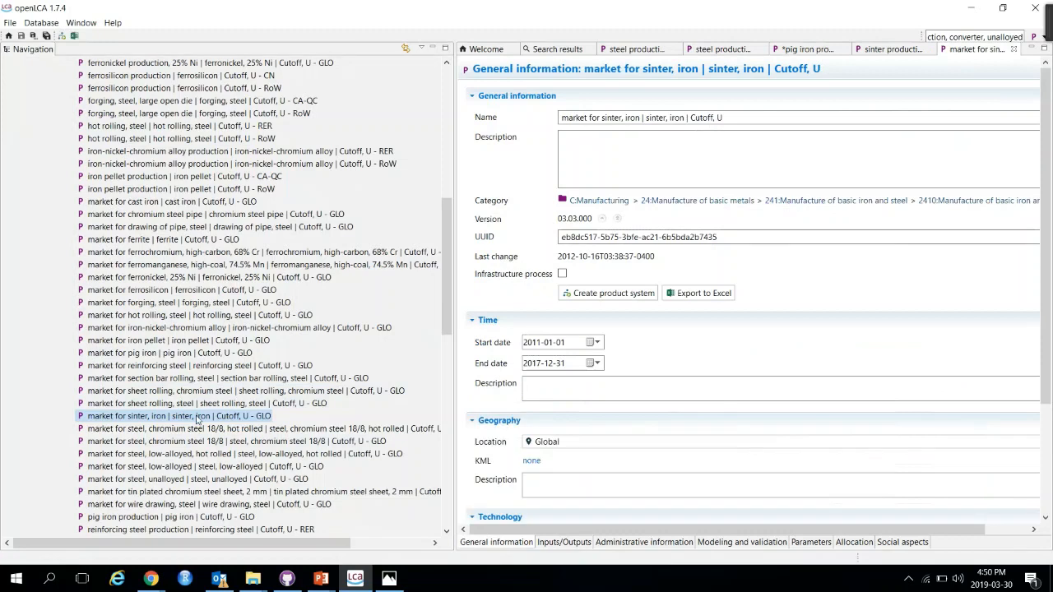
pyautogui.click(564, 542)
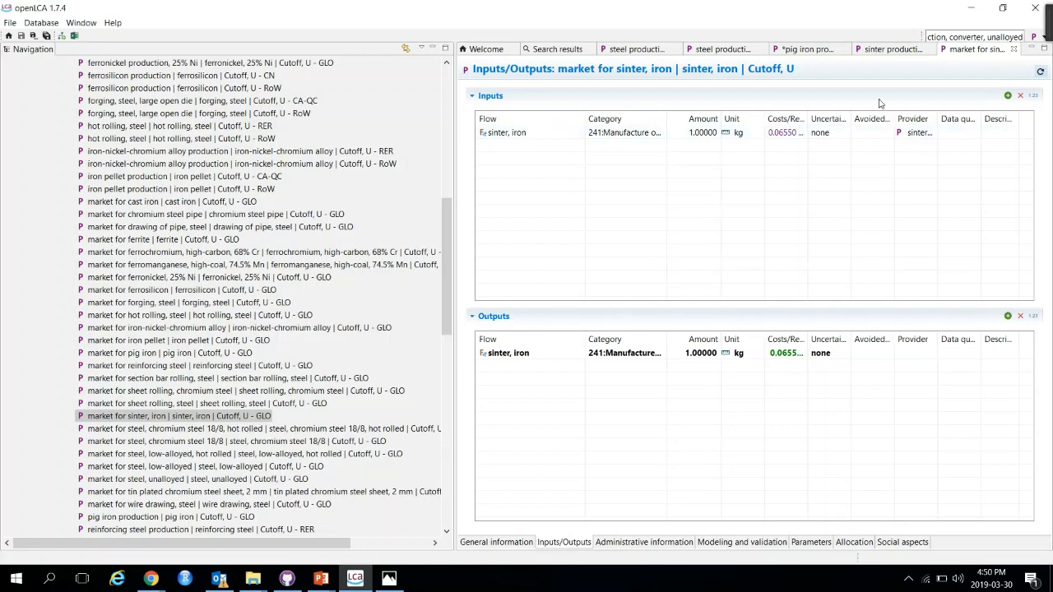
# Step: Return to the pig iron copy and save it
pyautogui.click(805, 49)
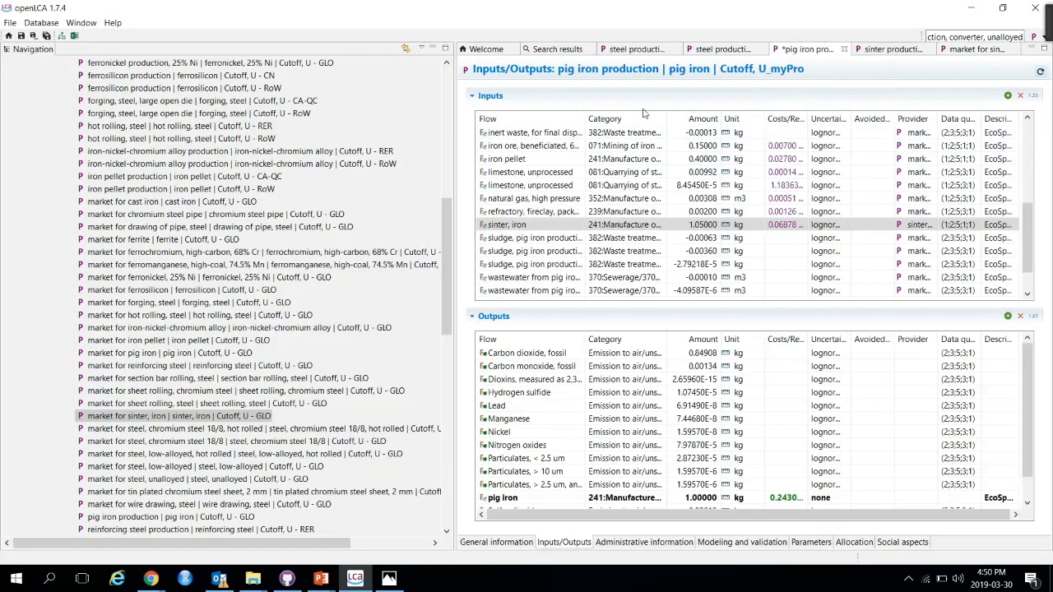
pyautogui.click(877, 51)
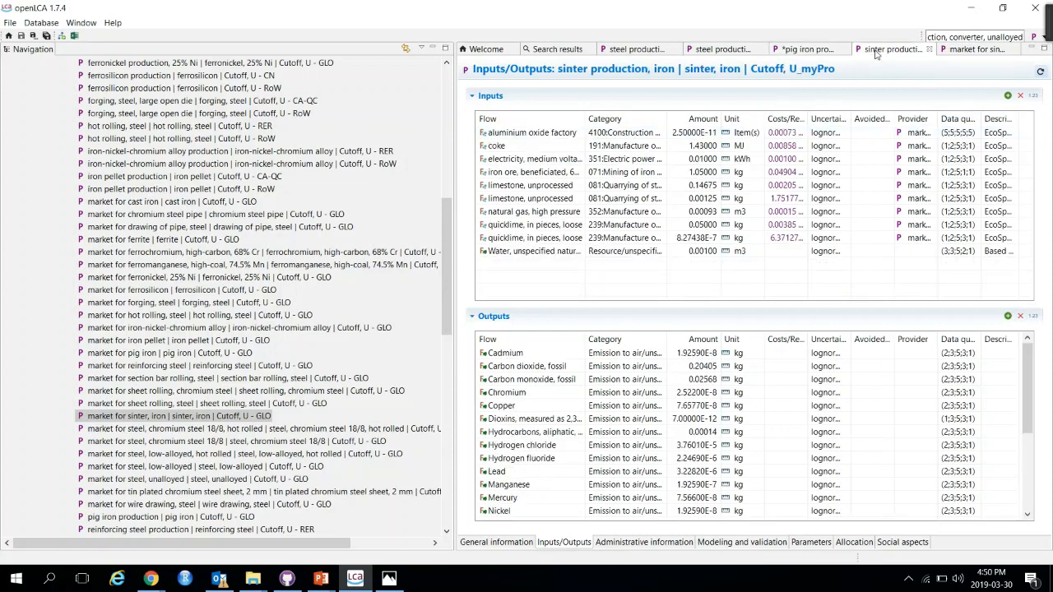
pyautogui.click(802, 51)
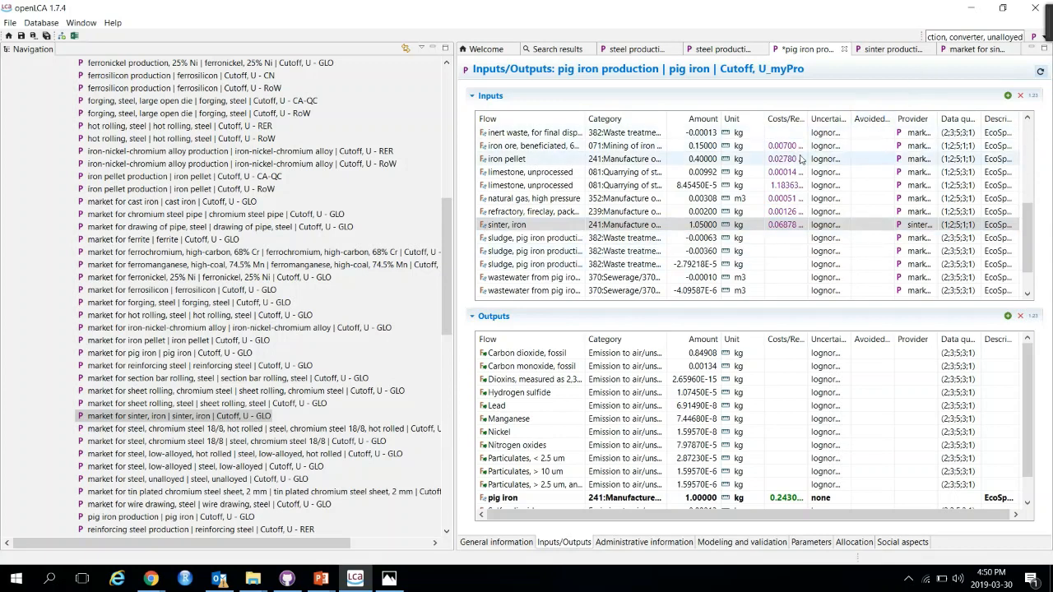
pyautogui.hotkey('ctrl', 's')
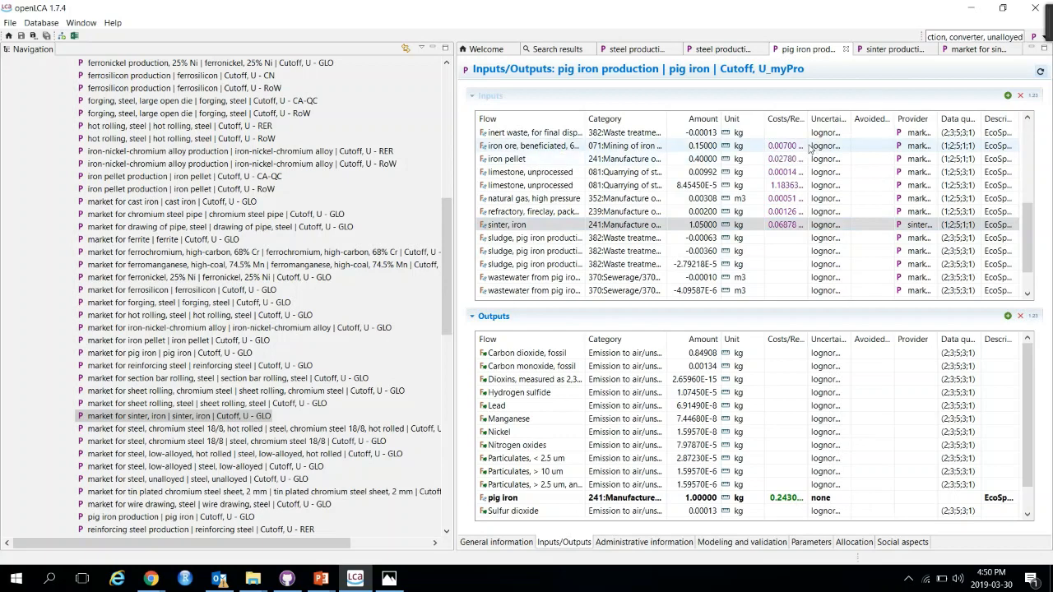
# Step: Switch to the steel production copy and examine its electricity, medium voltage inputs, their providers and amounts
pyautogui.click(890, 50)
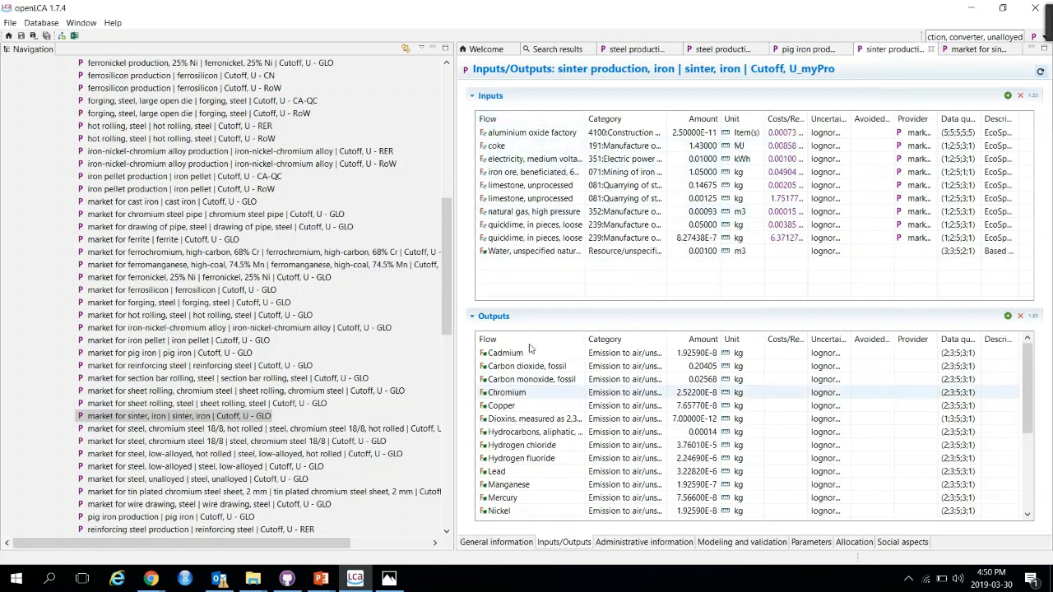
pyautogui.click(823, 50)
pyautogui.click(706, 50)
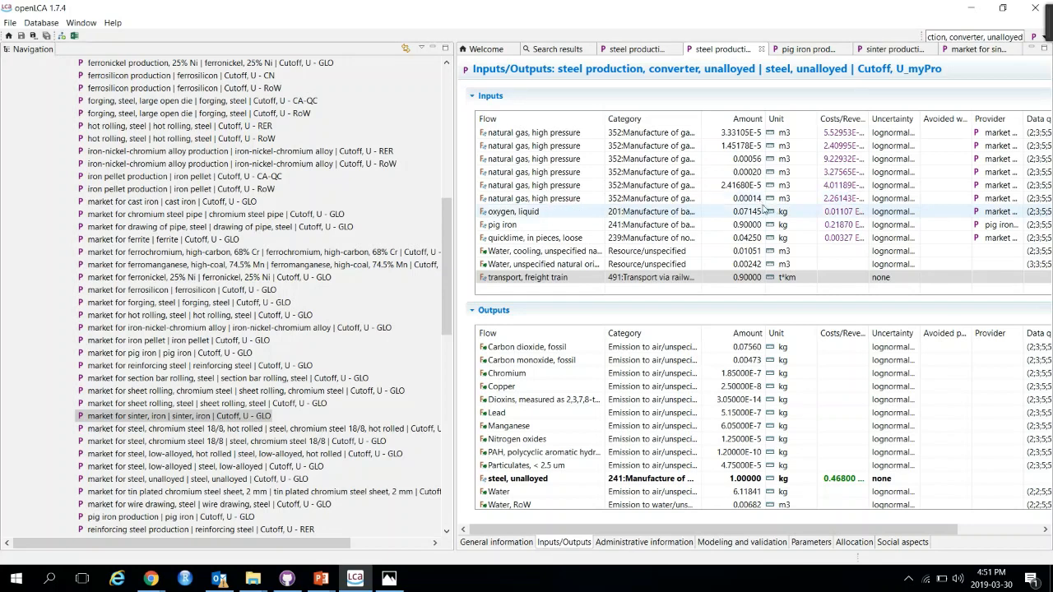
pyautogui.scroll(5, 725, 204)
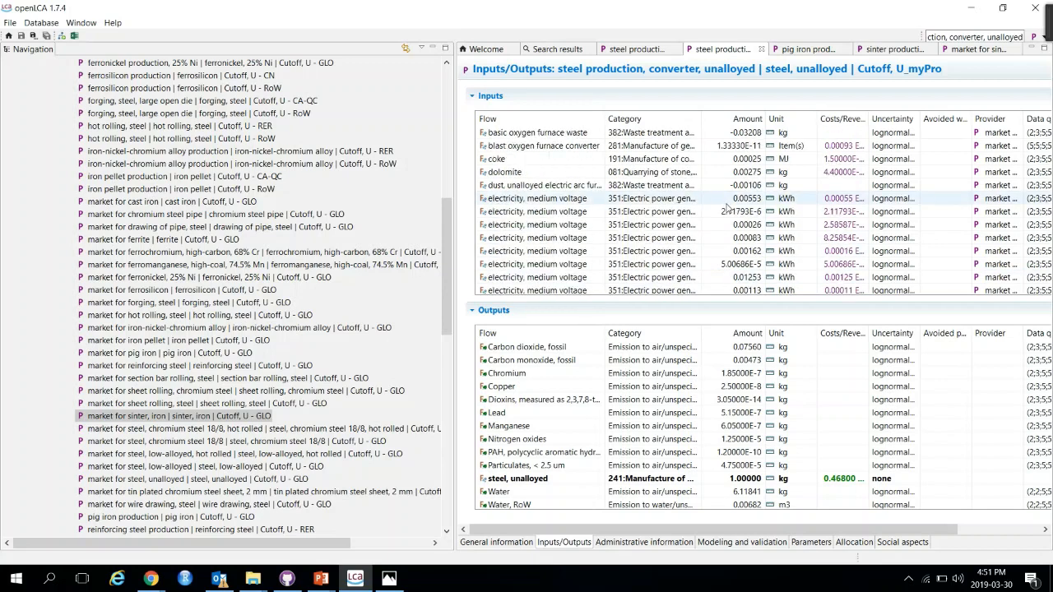
pyautogui.scroll(-1, 708, 189)
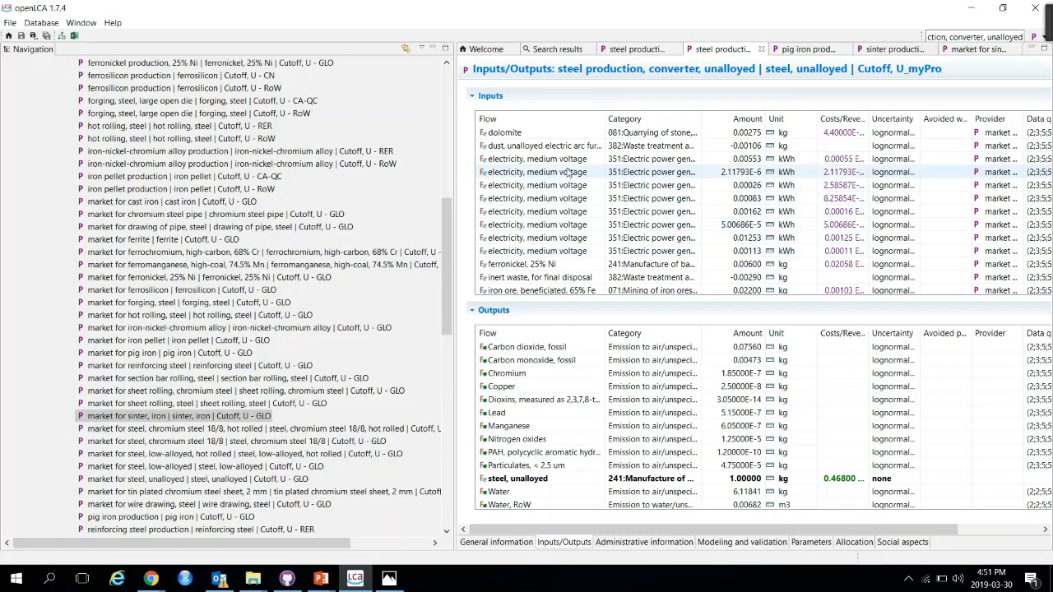
pyautogui.click(1000, 158)
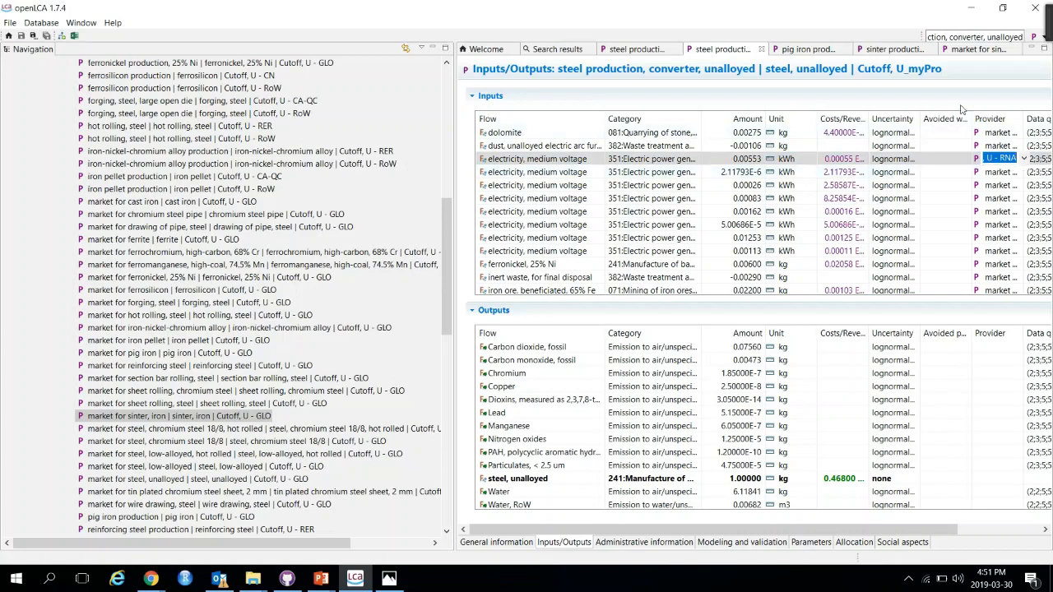
pyautogui.moveTo(671, 9); pyautogui.dragTo(453, 3)
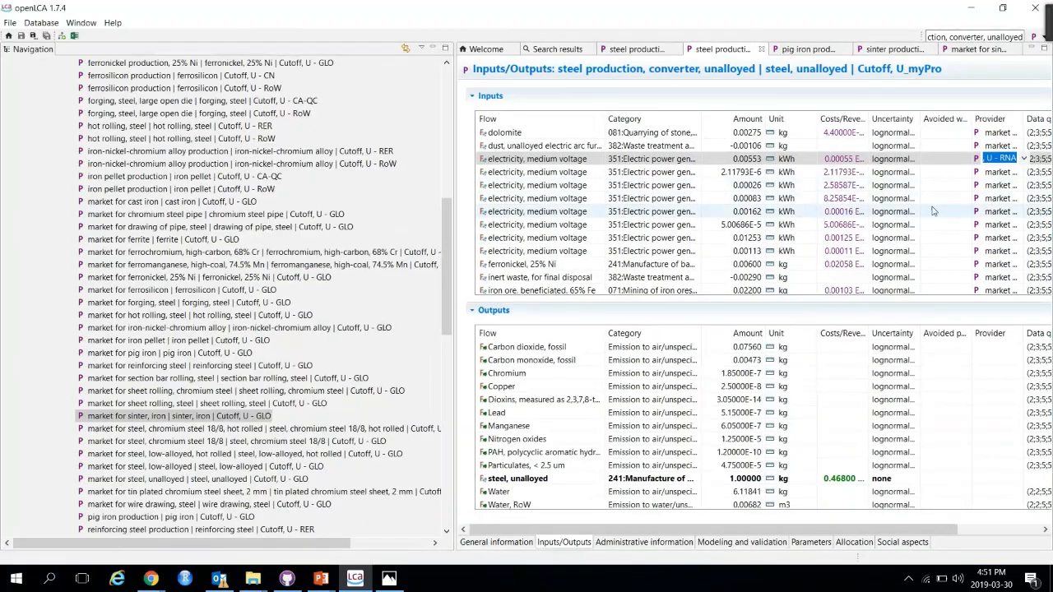
pyautogui.click(1012, 172)
pyautogui.moveTo(943, 13); pyautogui.dragTo(513, 51)
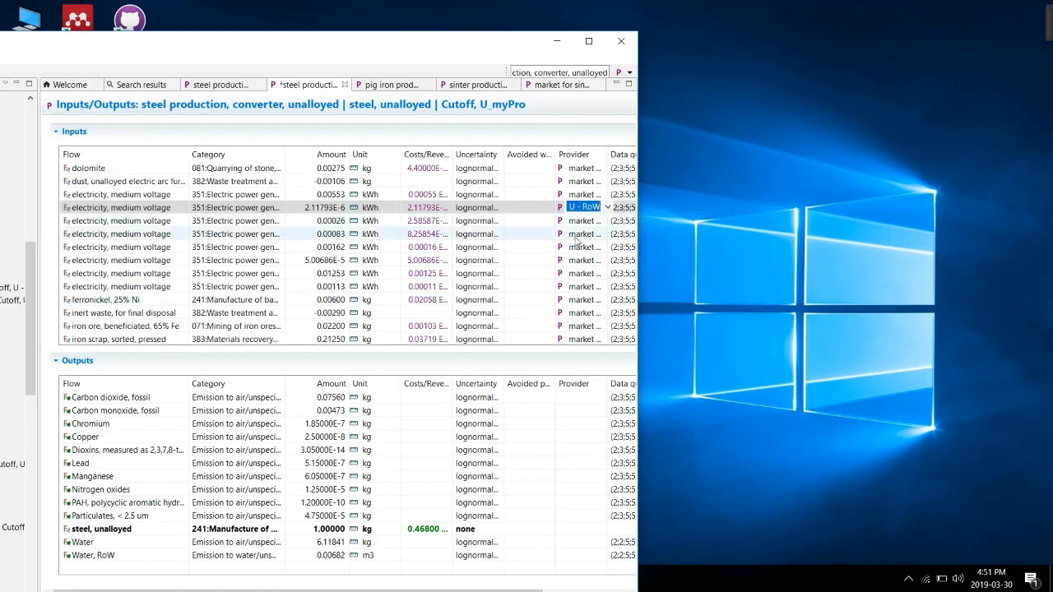
pyautogui.moveTo(336, 33); pyautogui.dragTo(658, 5)
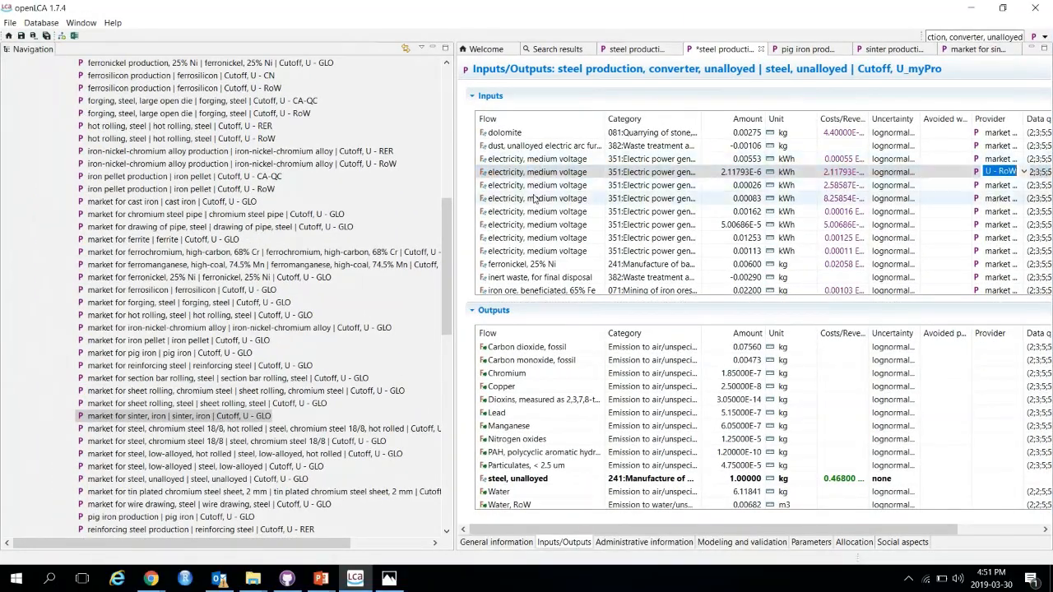
pyautogui.click(735, 161)
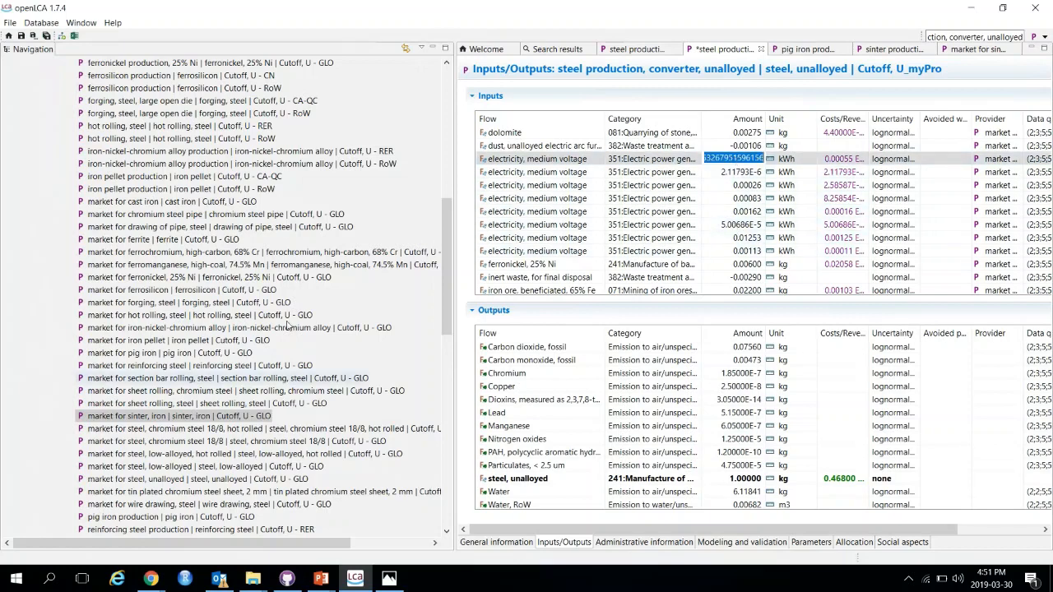
# Step: Launch Excel 2013 from the Start menu with a blank workbook
pyautogui.click(16, 579)
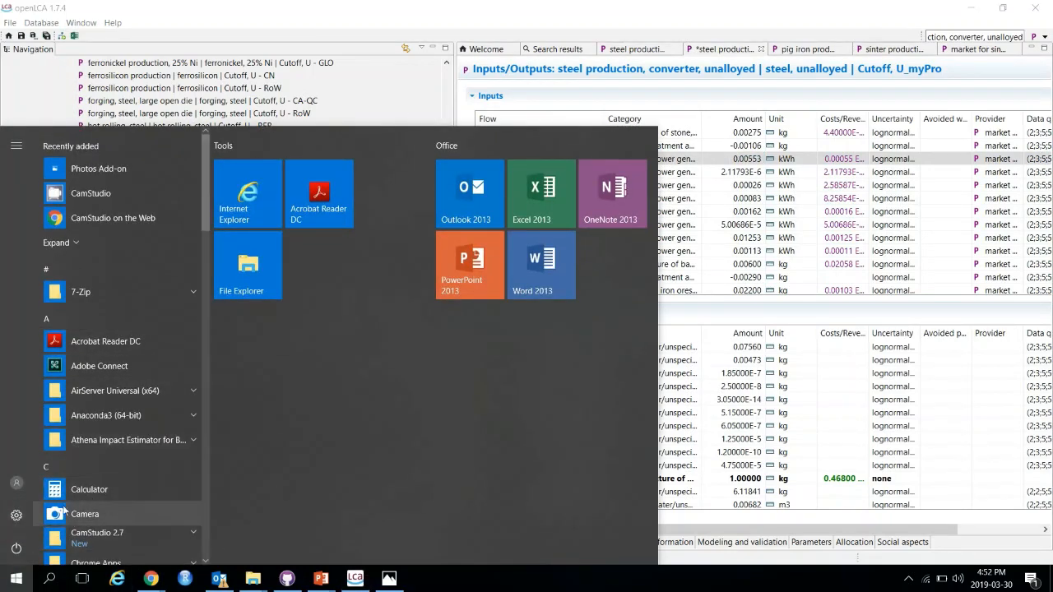
pyautogui.scroll(-5, 130, 498)
pyautogui.scroll(-4, 170, 445)
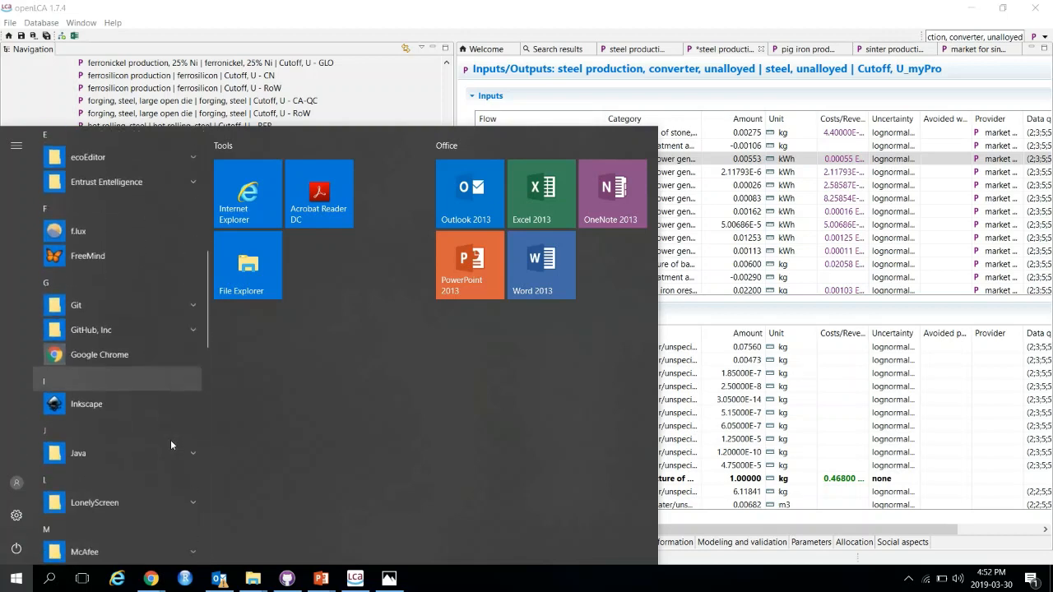
pyautogui.scroll(-5, 166, 442)
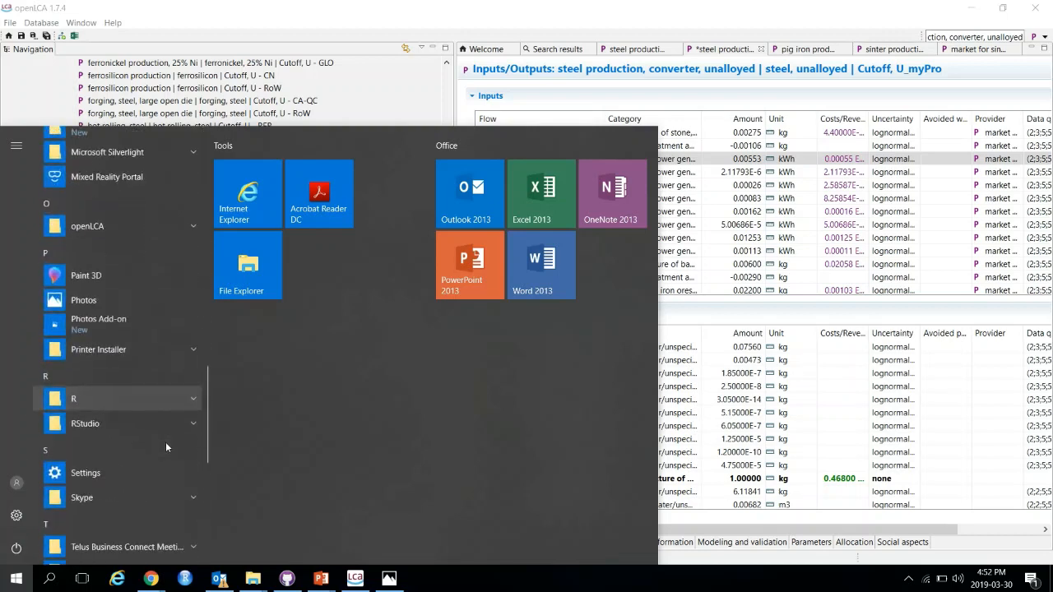
pyautogui.scroll(6, 164, 449)
pyautogui.scroll(-2, 165, 448)
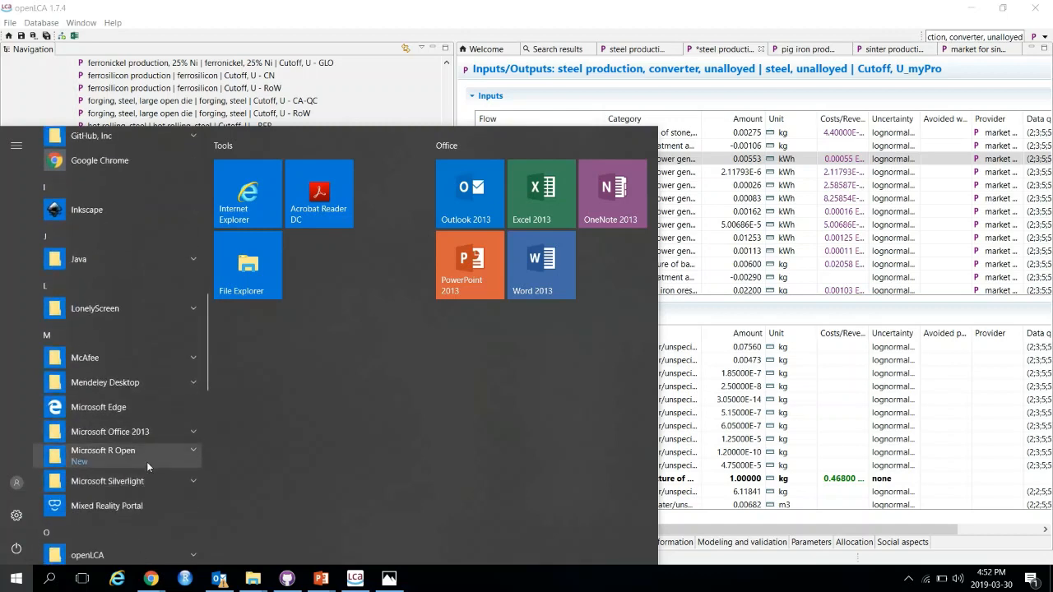
pyautogui.click(125, 432)
pyautogui.click(113, 506)
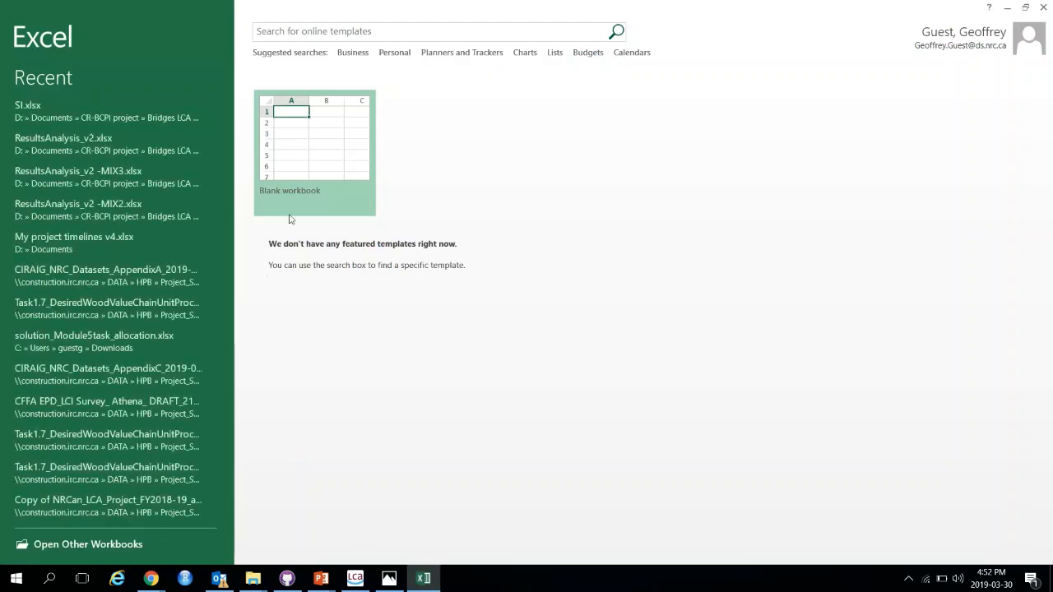
pyautogui.click(289, 218)
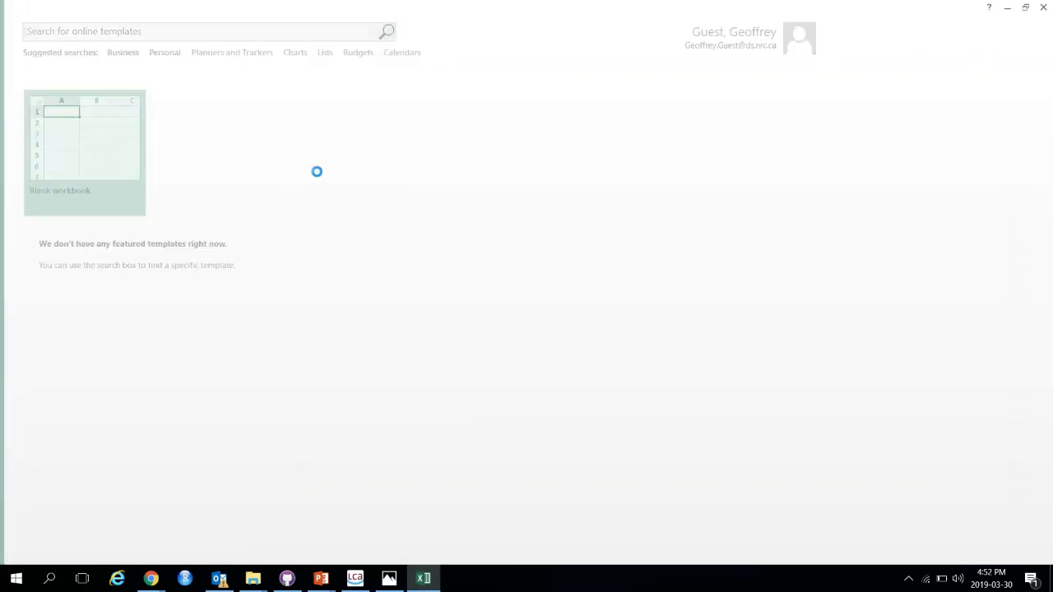
pyautogui.click(1011, 8)
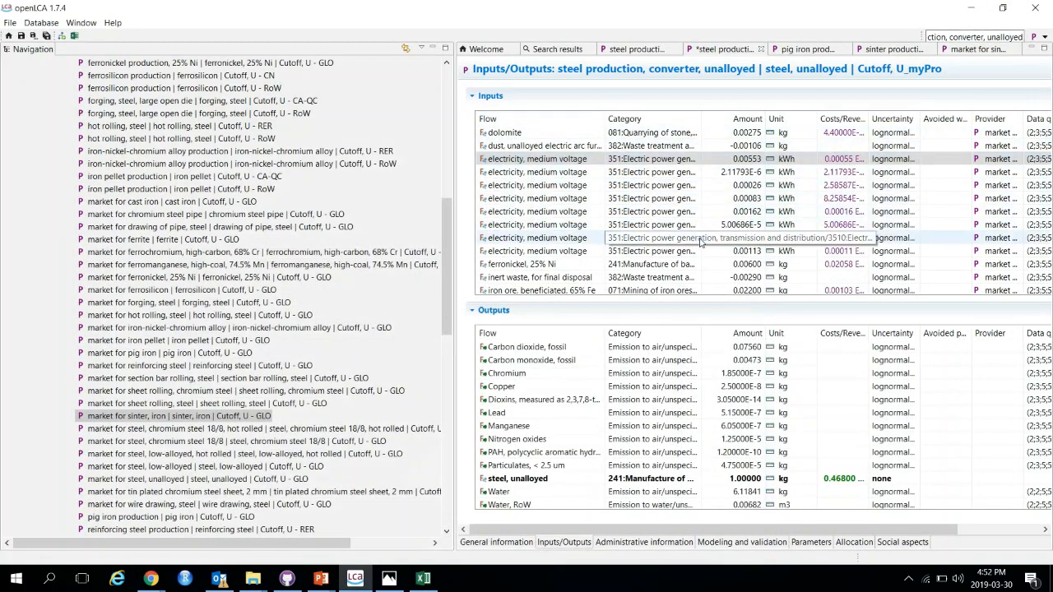
# Step: Copy the eight electricity, medium voltage input rows into the Excel sheet, widen the Flow column and select their amounts to total them
pyautogui.keyDown('shift'); pyautogui.click(524, 247); pyautogui.keyUp('shift')
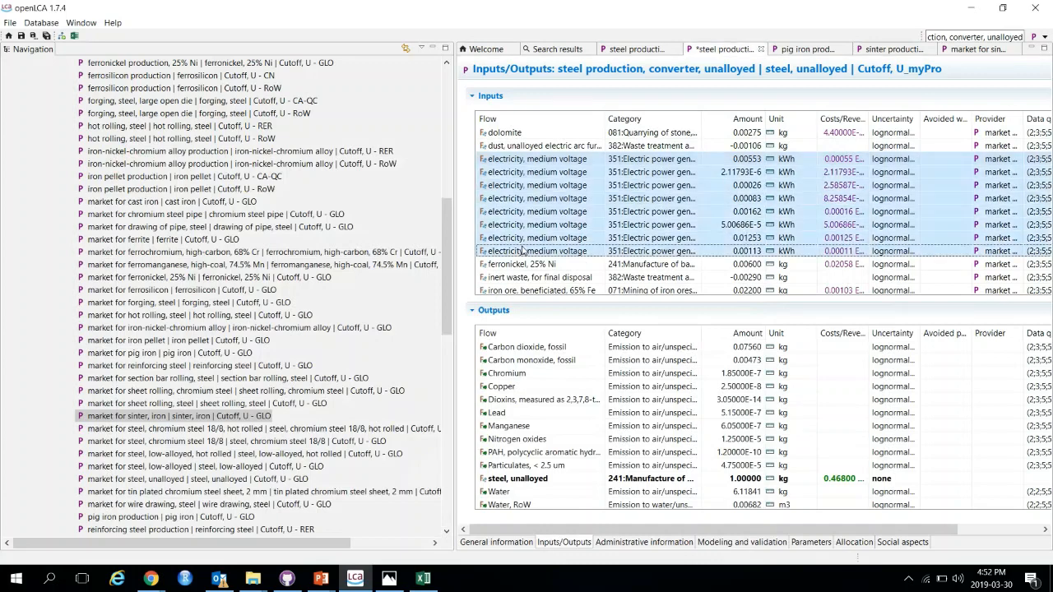
pyautogui.hotkey('ctrl', 'c')
pyautogui.click(423, 578)
pyautogui.click(210, 234)
pyautogui.hotkey('ctrl', 'v')
pyautogui.click(302, 247)
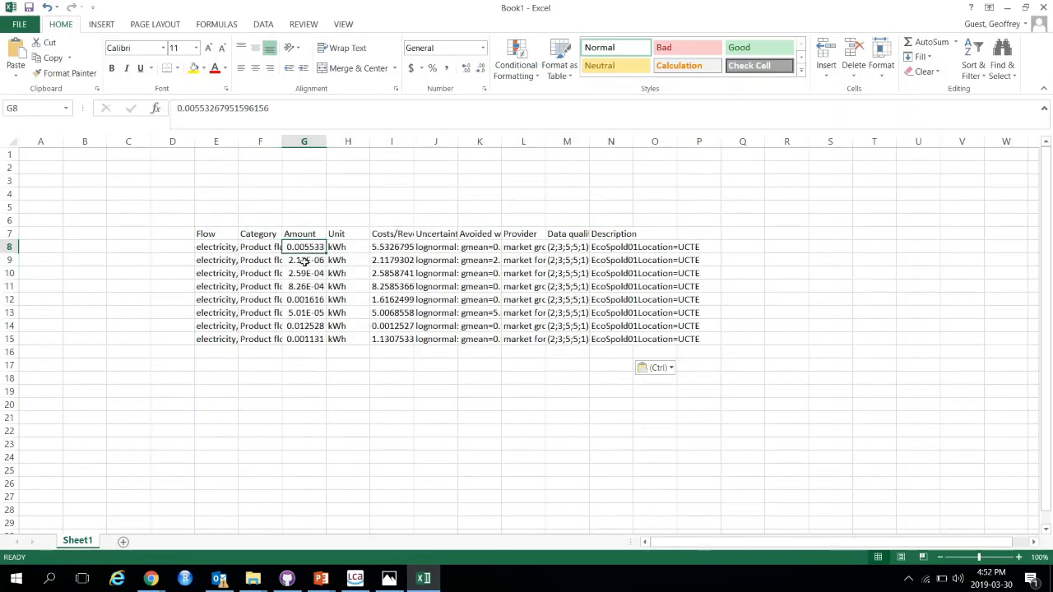
pyautogui.moveTo(240, 145); pyautogui.dragTo(242, 143)
pyautogui.doubleClick(242, 143)
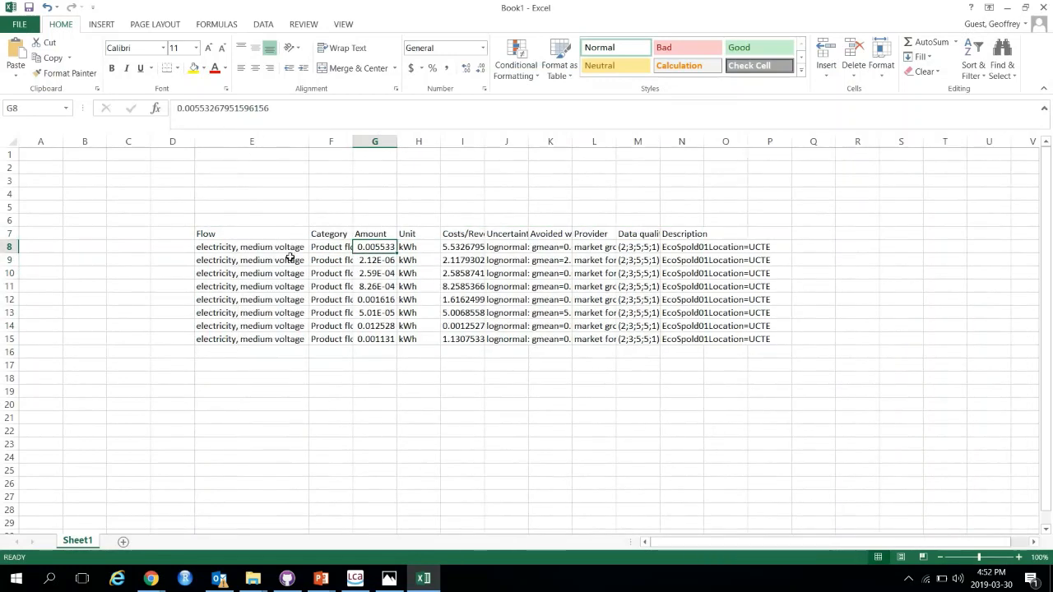
pyautogui.keyDown('shift'); pyautogui.click(373, 339); pyautogui.keyUp('shift')
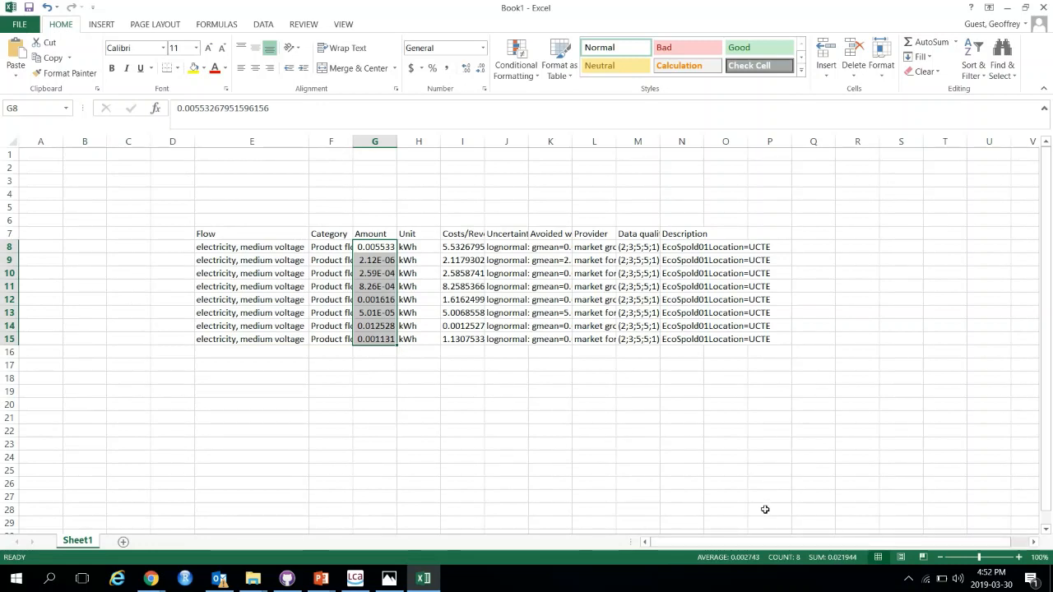
pyautogui.click(1007, 8)
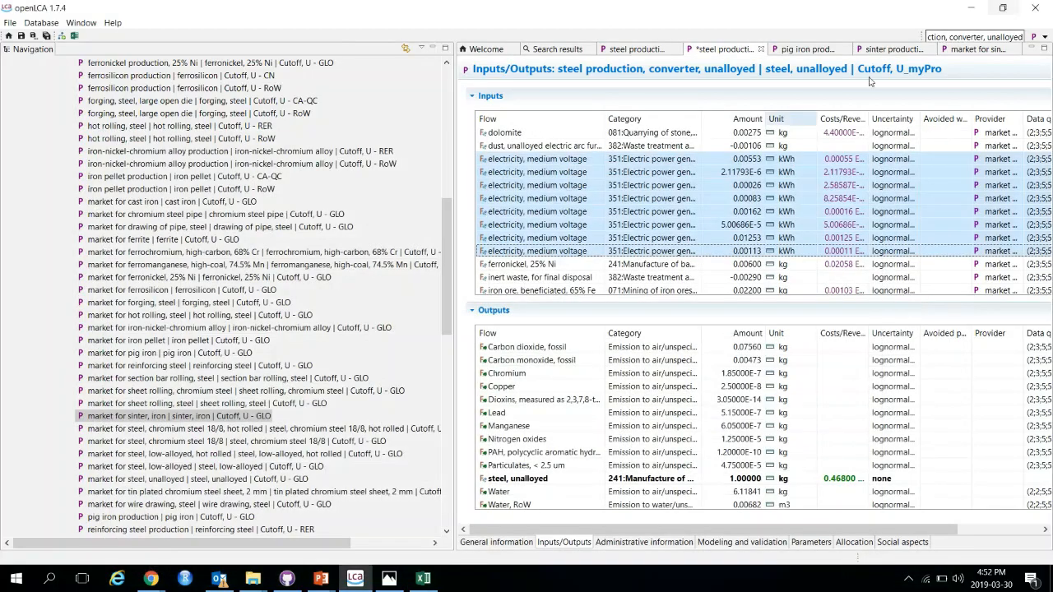
# Step: Set the first electricity, medium voltage input's amount to 0.021944 kWh
pyautogui.click(738, 161)
pyautogui.write('0')
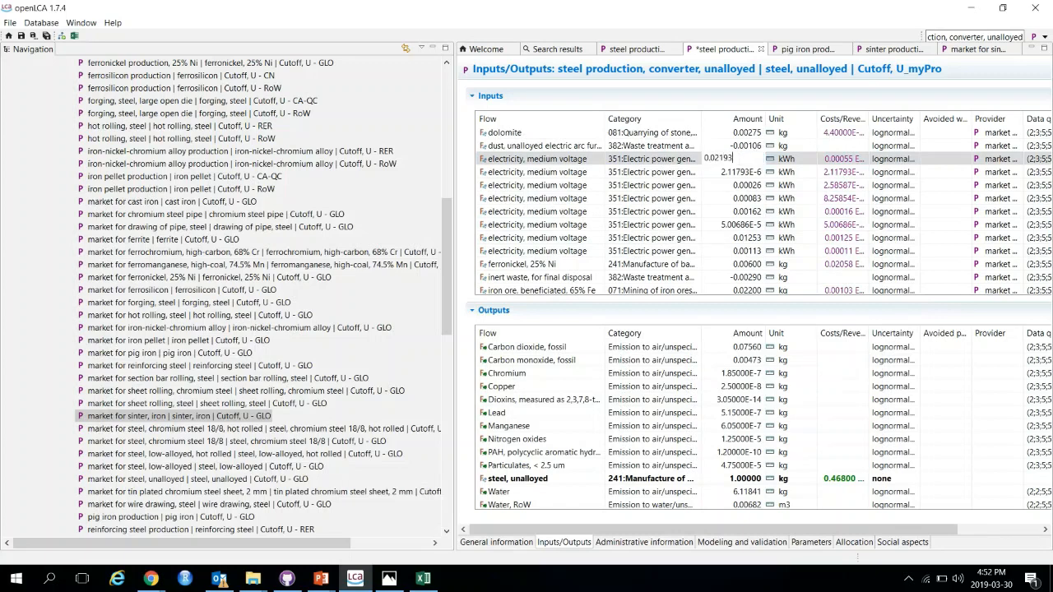
pyautogui.write('.021944')
pyautogui.press('Return')
pyautogui.click(423, 578)
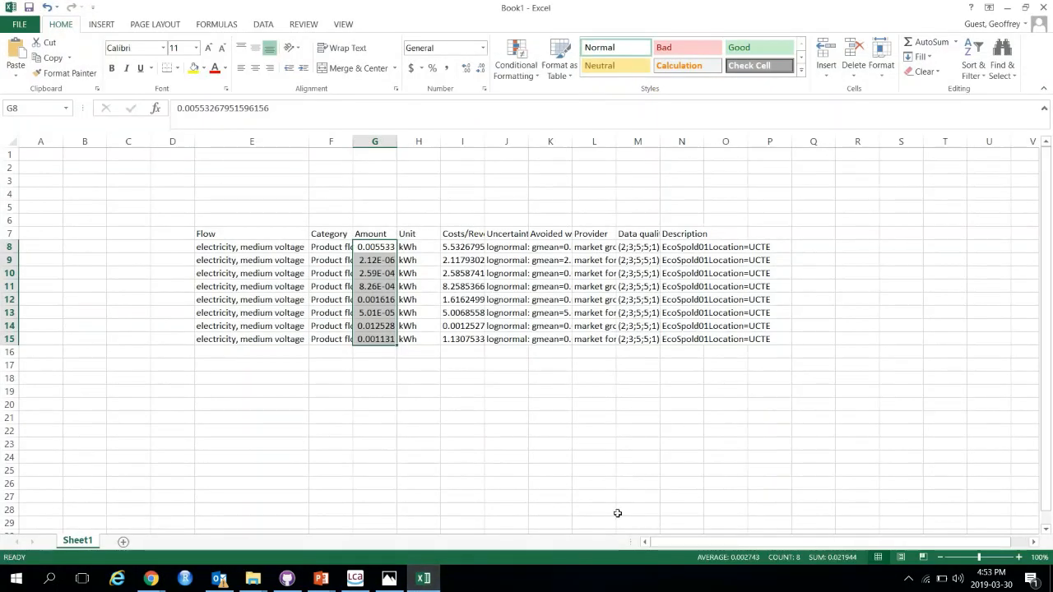
pyautogui.click(1010, 7)
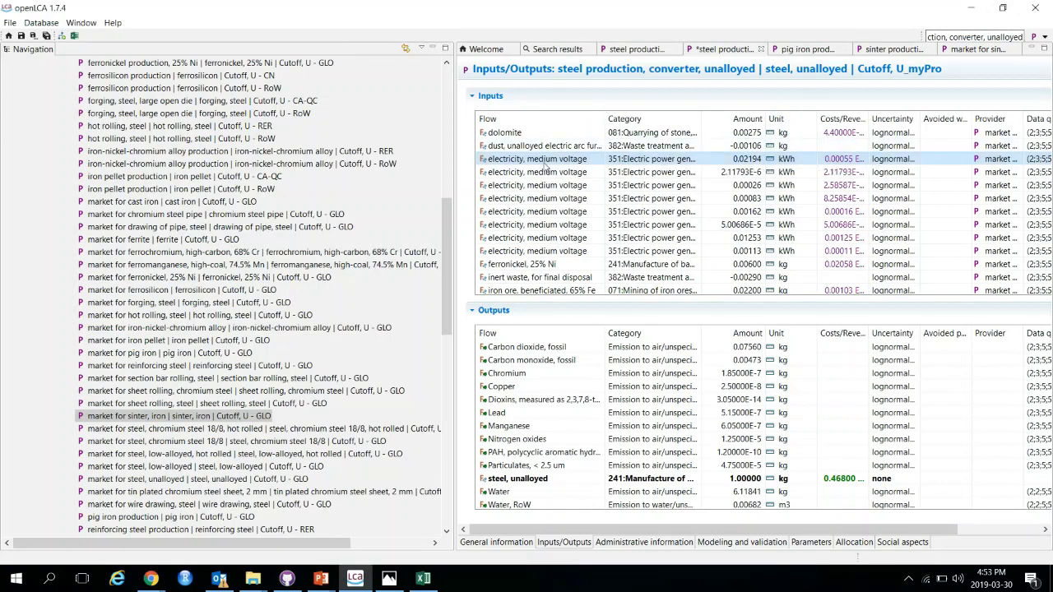
# Step: Remove the other seven electricity, medium voltage input rows from the steel copy
pyautogui.click(716, 172)
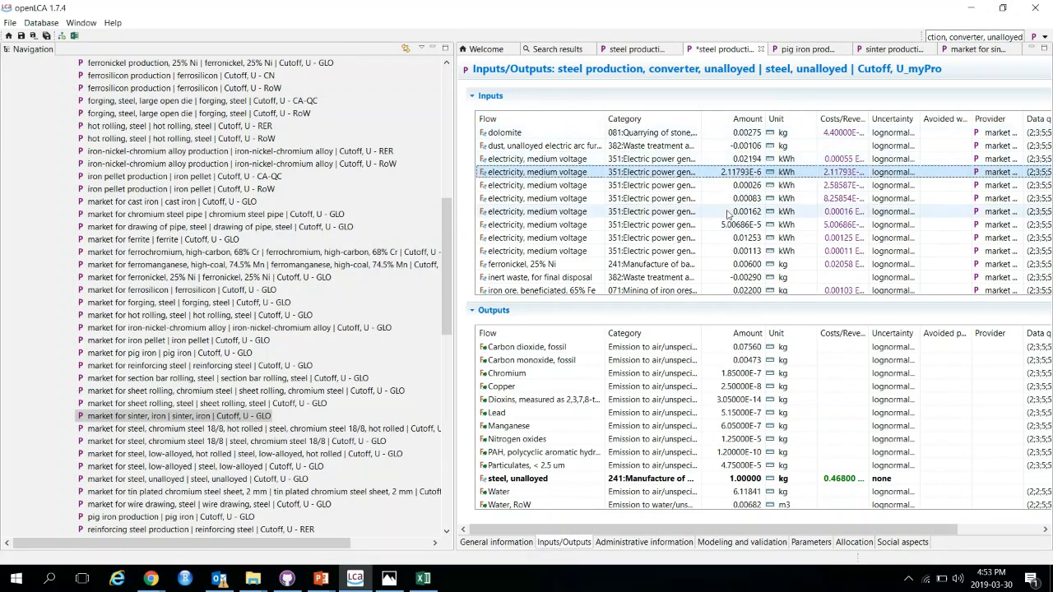
pyautogui.keyDown('shift'); pyautogui.click(749, 252); pyautogui.keyUp('shift')
pyautogui.rightClick(731, 231)
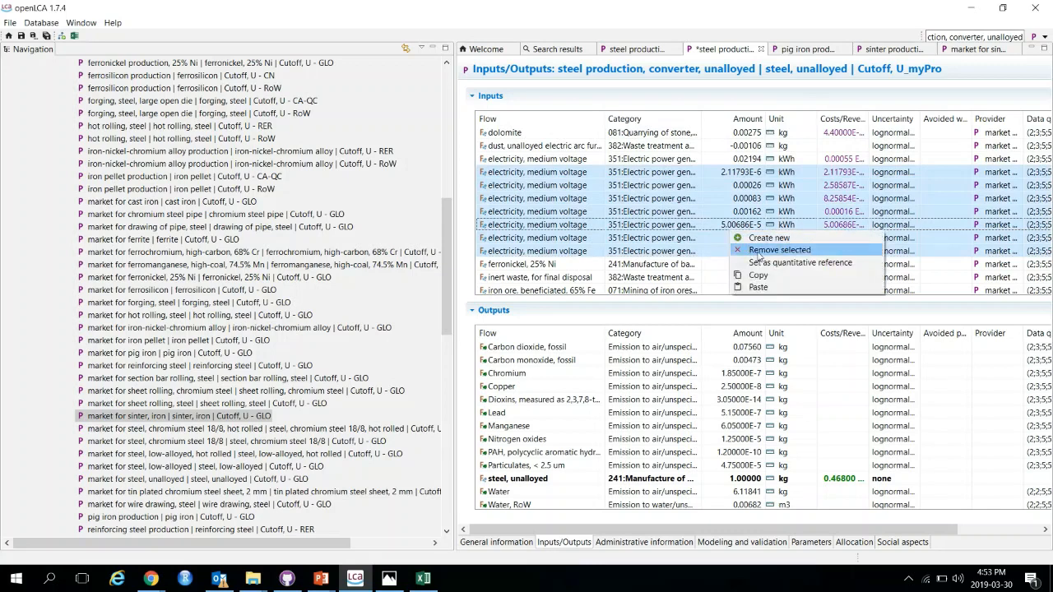
pyautogui.click(751, 251)
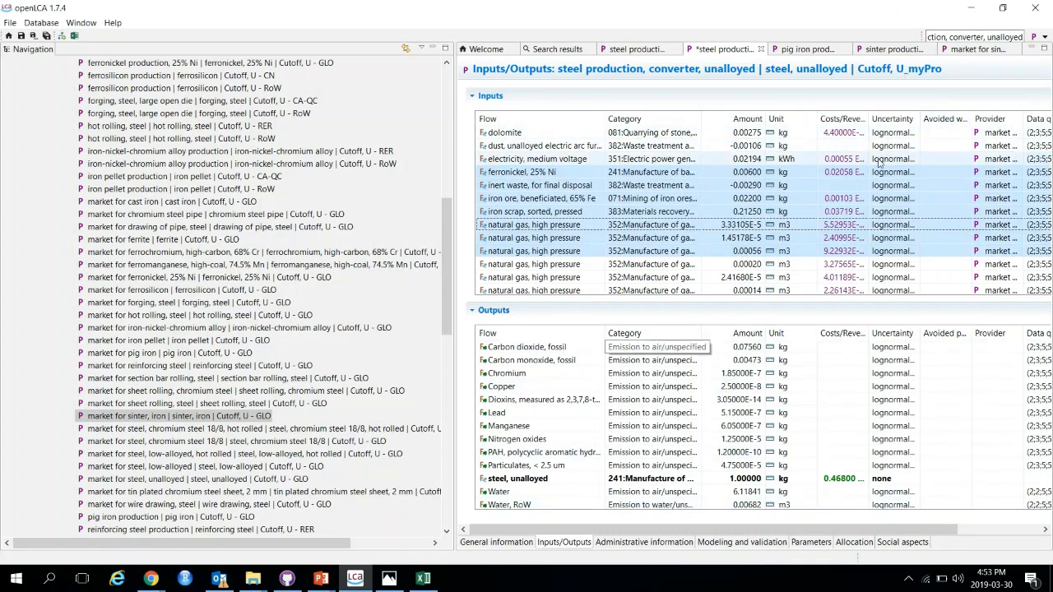
# Step: Set the electricity, medium voltage input's provider to market for electricity, medium voltage, Cutoff, U - CA-AB
pyautogui.click(599, 160)
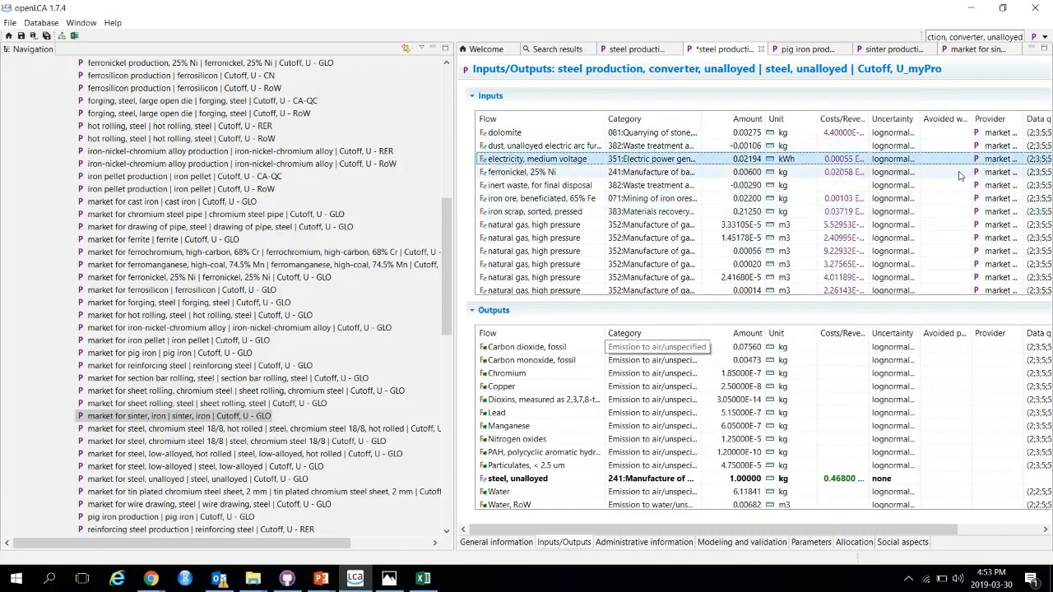
pyautogui.click(1019, 159)
pyautogui.click(1022, 160)
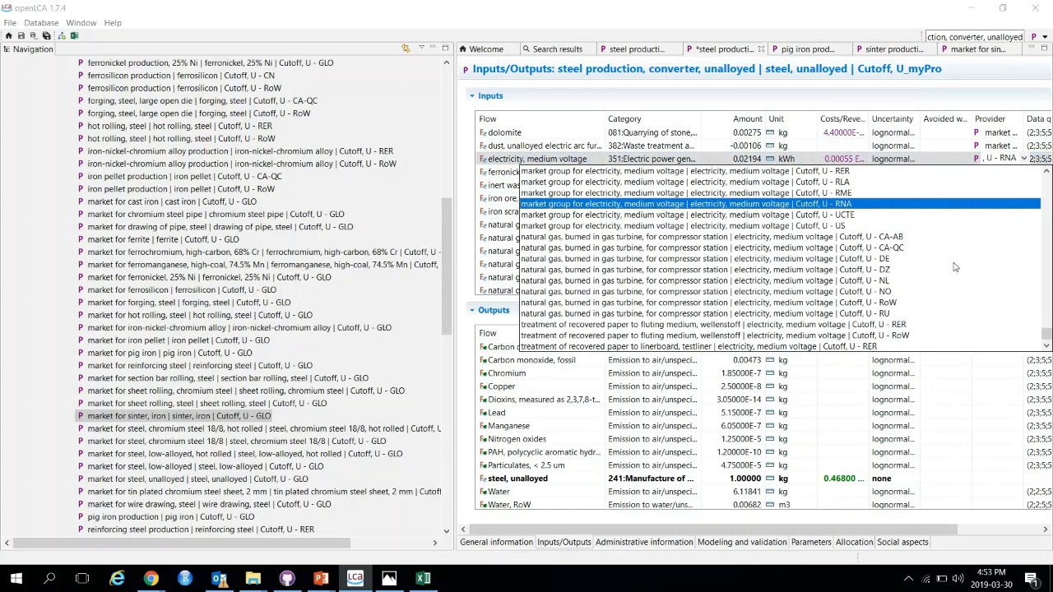
pyautogui.scroll(3, 808, 255)
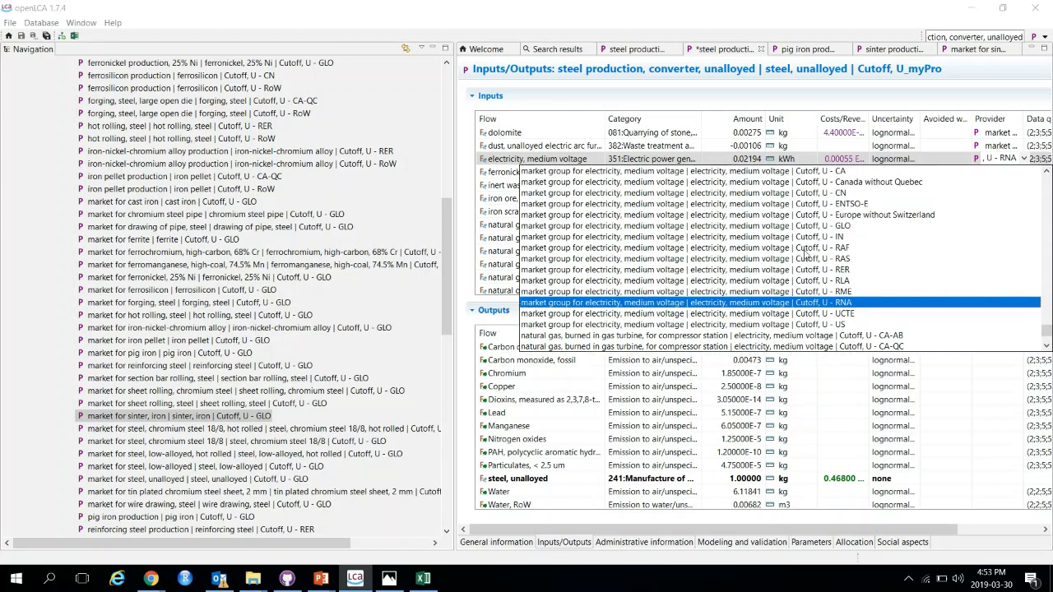
pyautogui.scroll(3, 804, 255)
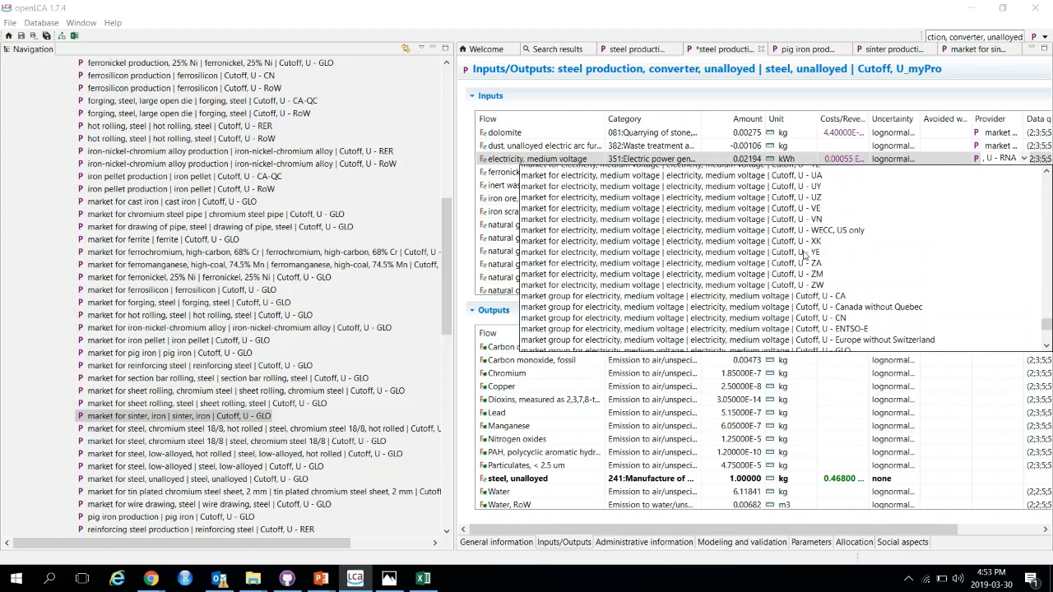
pyautogui.scroll(5, 854, 282)
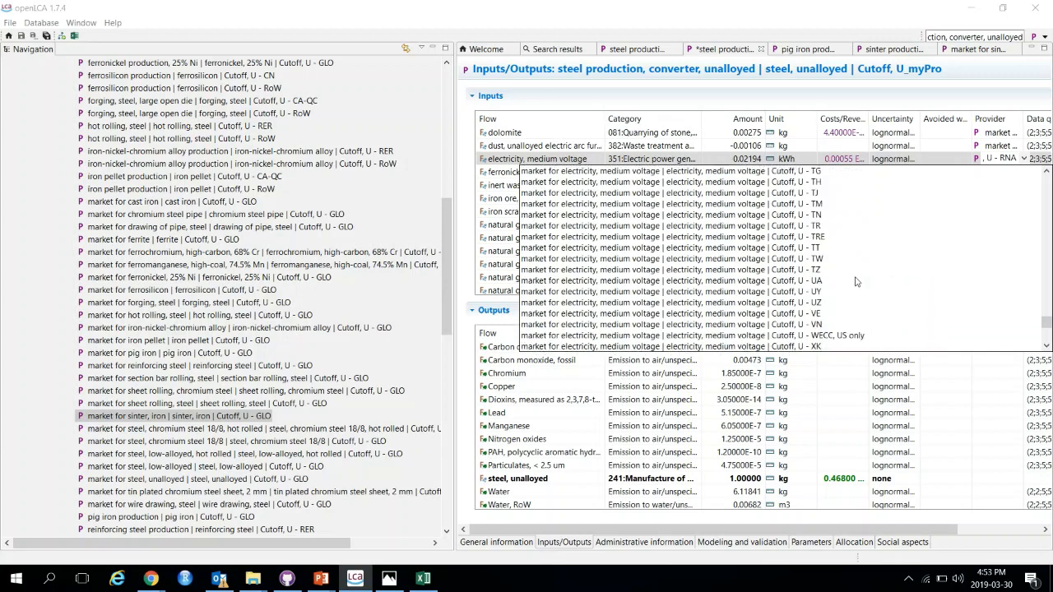
pyautogui.scroll(4, 856, 283)
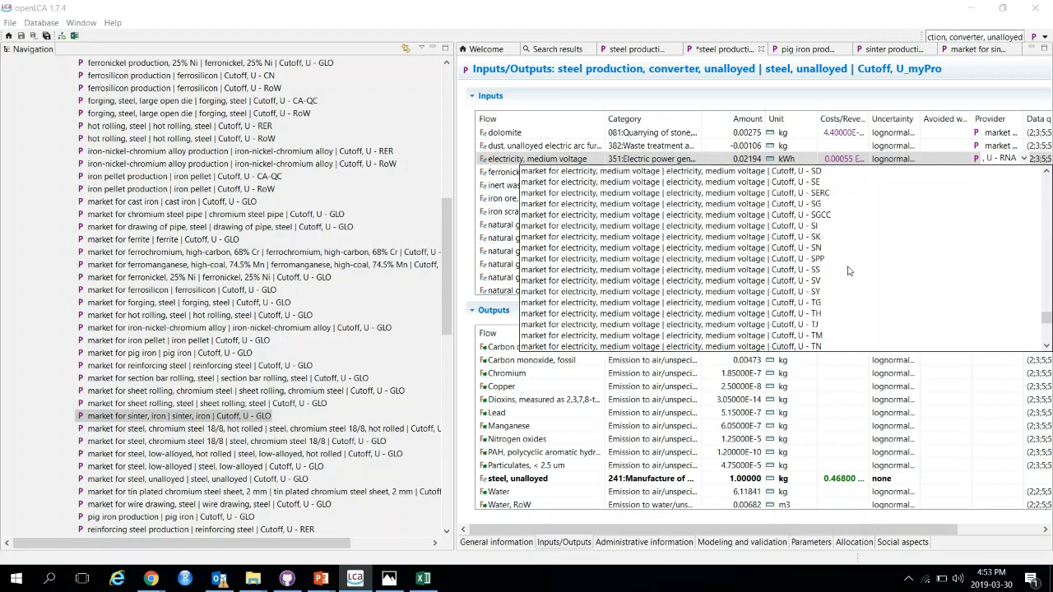
pyautogui.scroll(2, 850, 270)
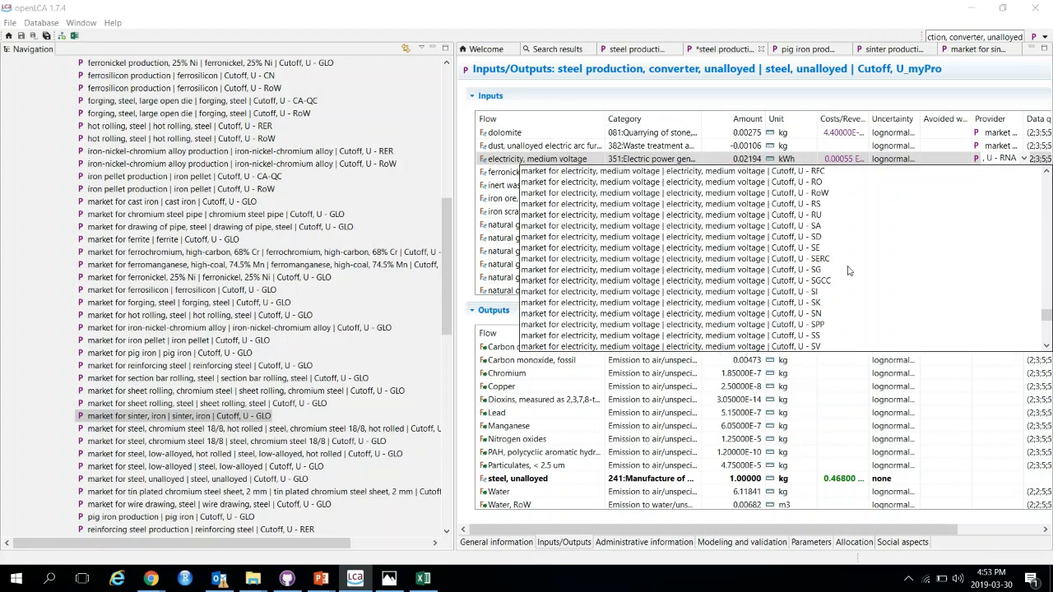
pyautogui.scroll(20, 849, 271)
pyautogui.scroll(13, 849, 271)
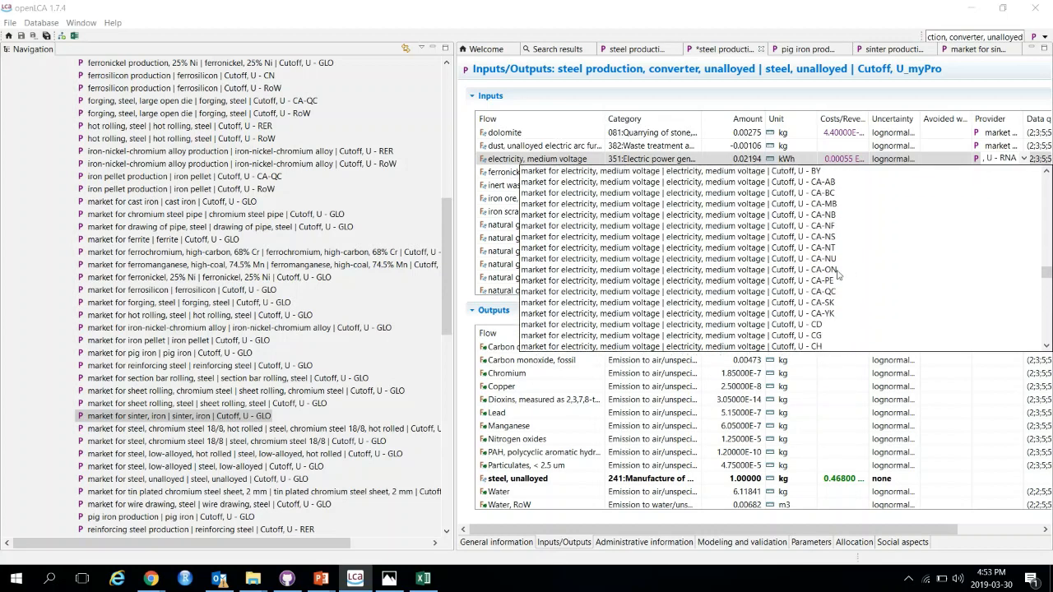
pyautogui.click(825, 183)
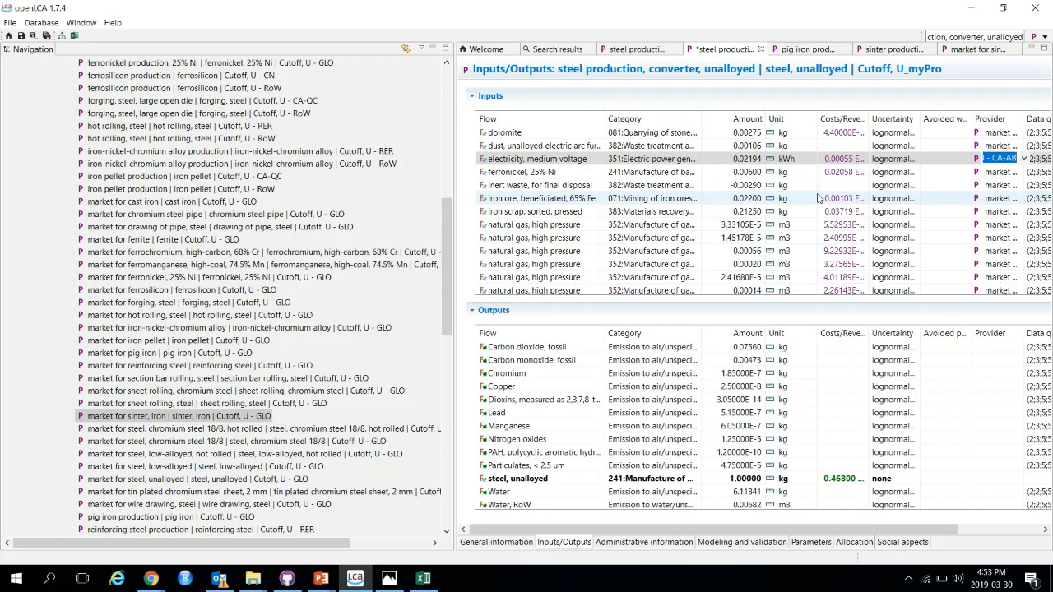
# Step: Set the first natural gas, high pressure input's provider to natural gas production, Cutoff, U - CA-AB
pyautogui.scroll(-1, 512, 235)
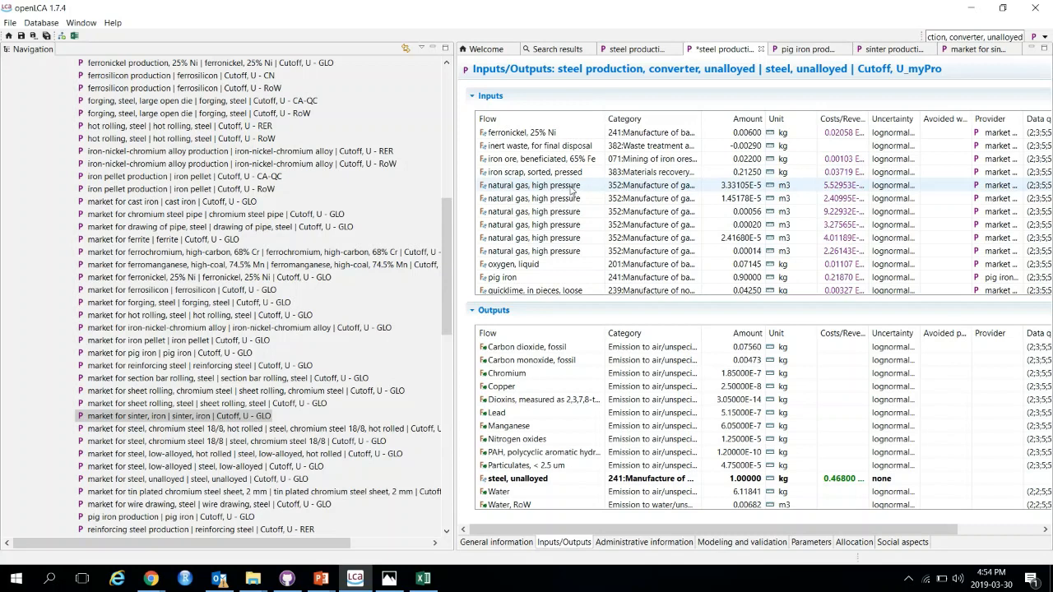
pyautogui.click(1000, 184)
pyautogui.click(1025, 185)
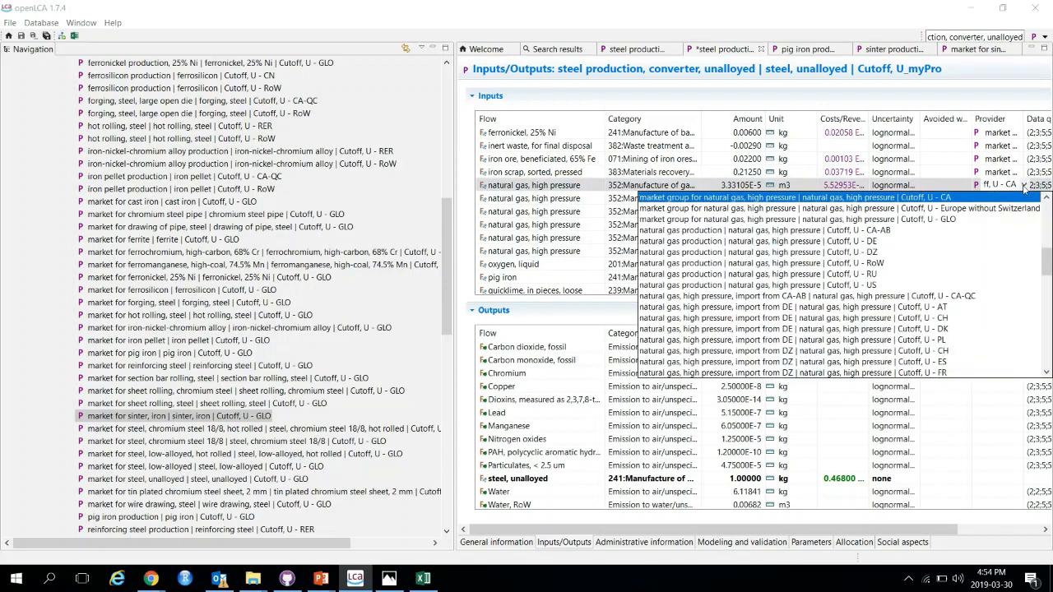
pyautogui.click(887, 232)
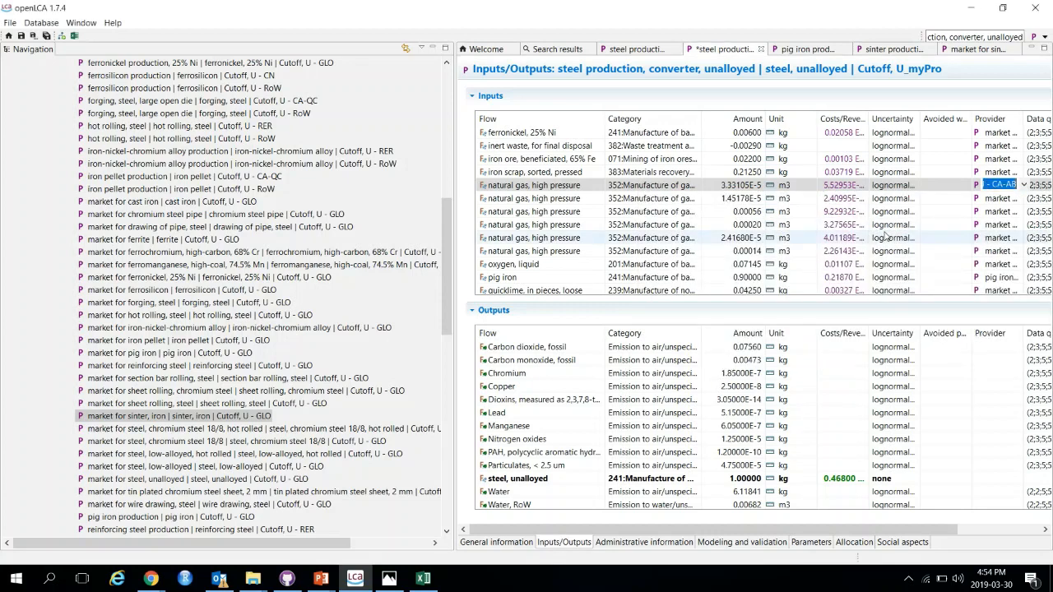
# Step: Copy the six natural gas, high pressure input rows into the Excel sheet below the electricity rows and select their amounts
pyautogui.click(733, 186)
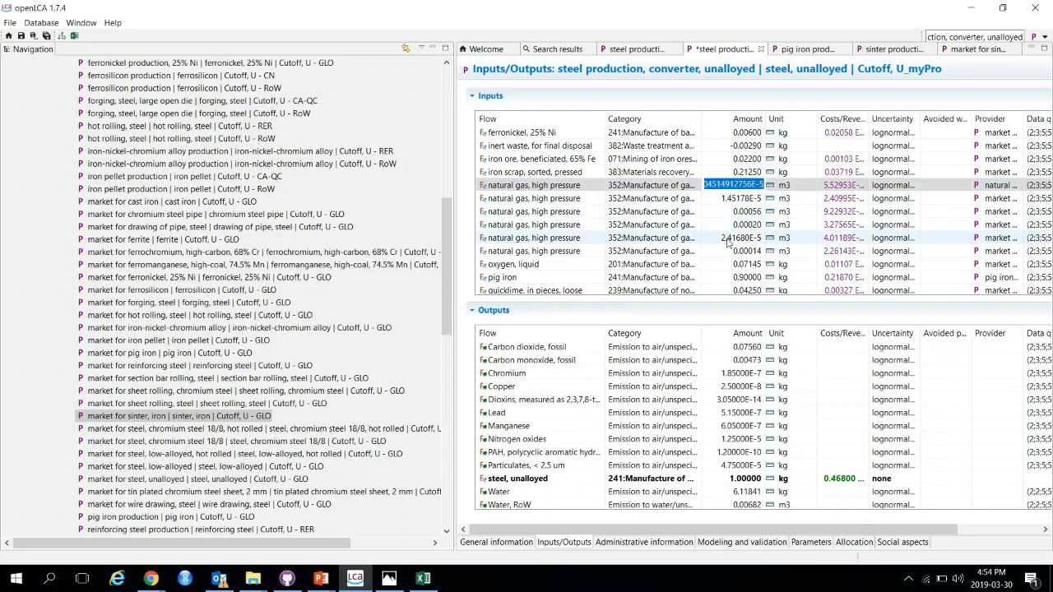
pyautogui.keyDown('shift'); pyautogui.click(728, 251); pyautogui.keyUp('shift')
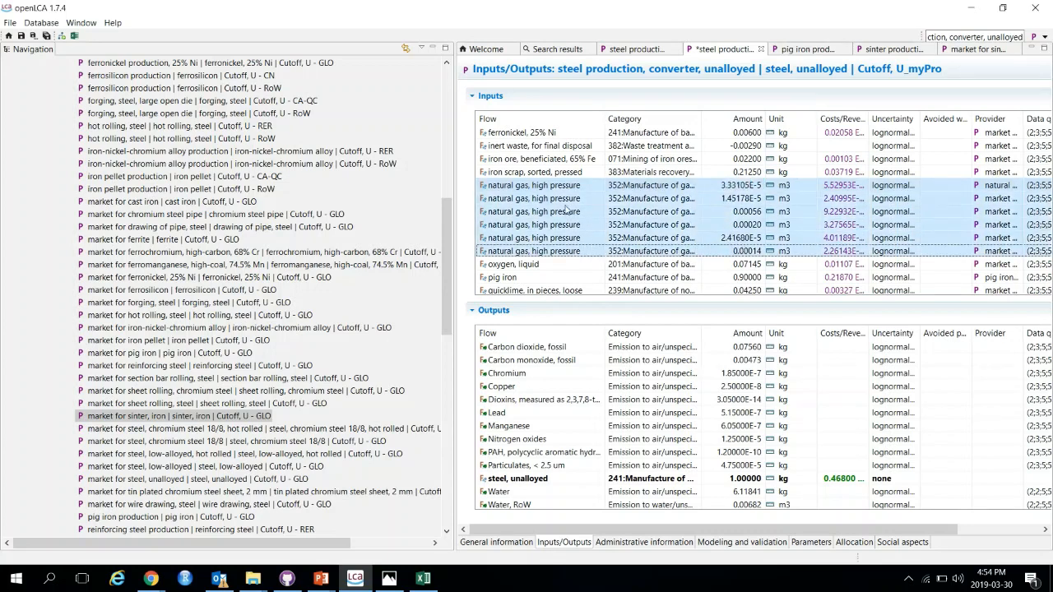
pyautogui.click(426, 582)
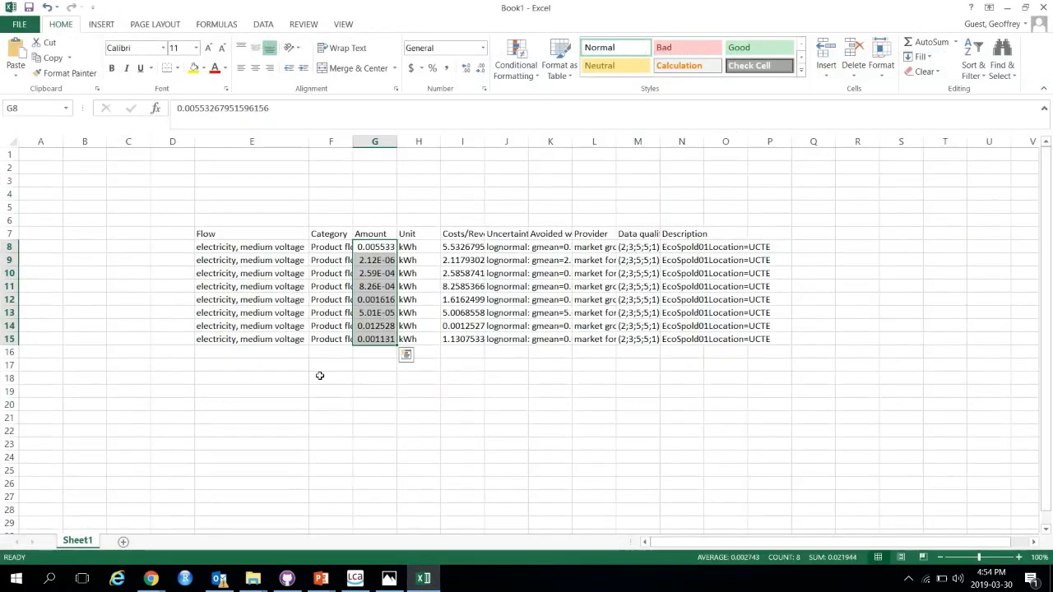
pyautogui.click(233, 390)
pyautogui.hotkey('ctrl', 'v')
pyautogui.moveTo(366, 405); pyautogui.dragTo(380, 474)
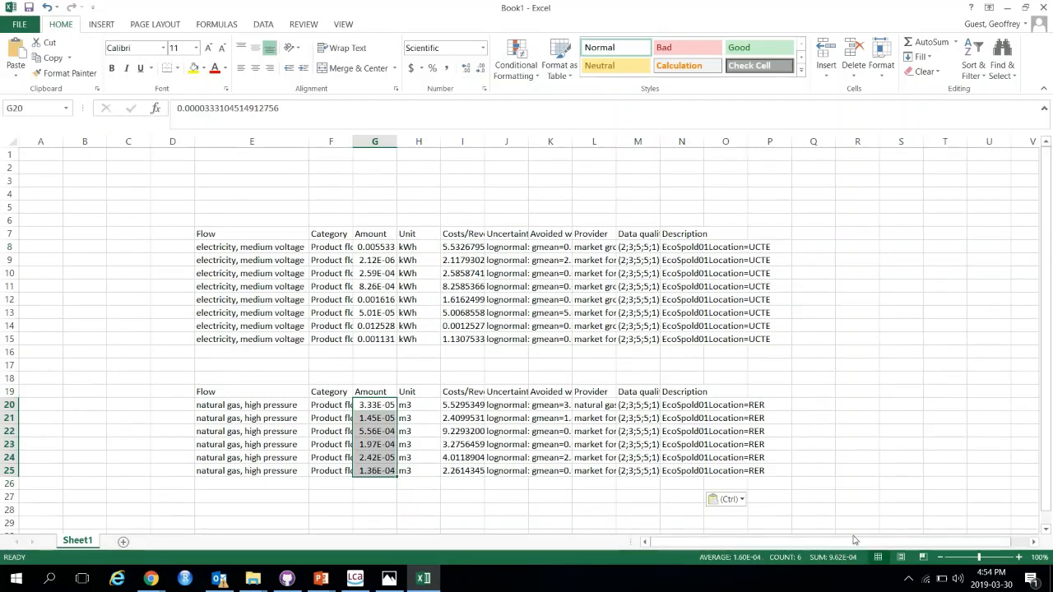
# Step: Total the natural gas amounts in G26 with =SUM(G20:G25) and copy the result
pyautogui.click(385, 483)
pyautogui.write('su')
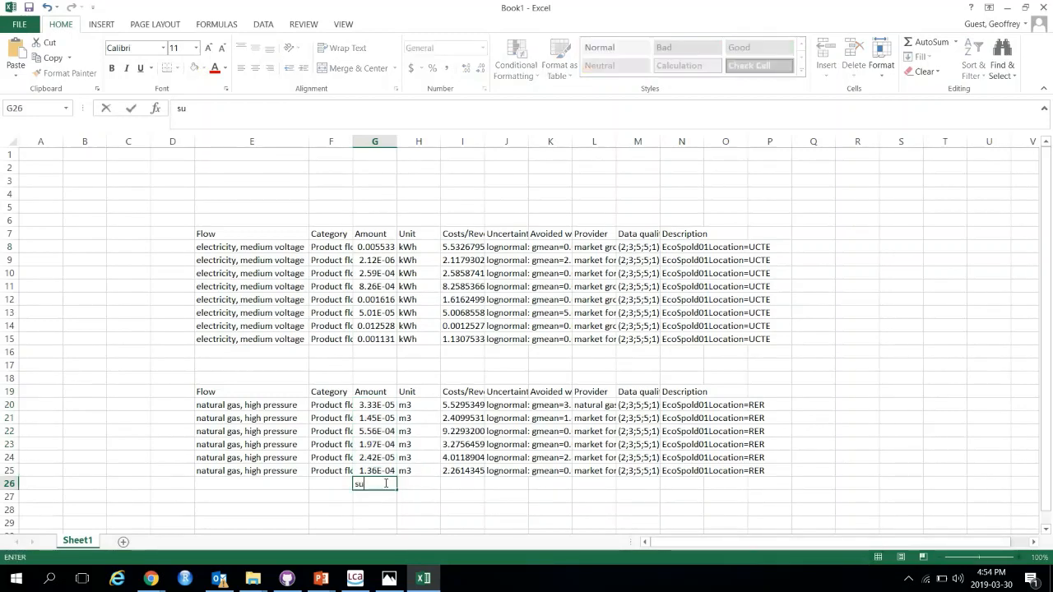
pyautogui.press('BackSpace')
pyautogui.write('=sum(')
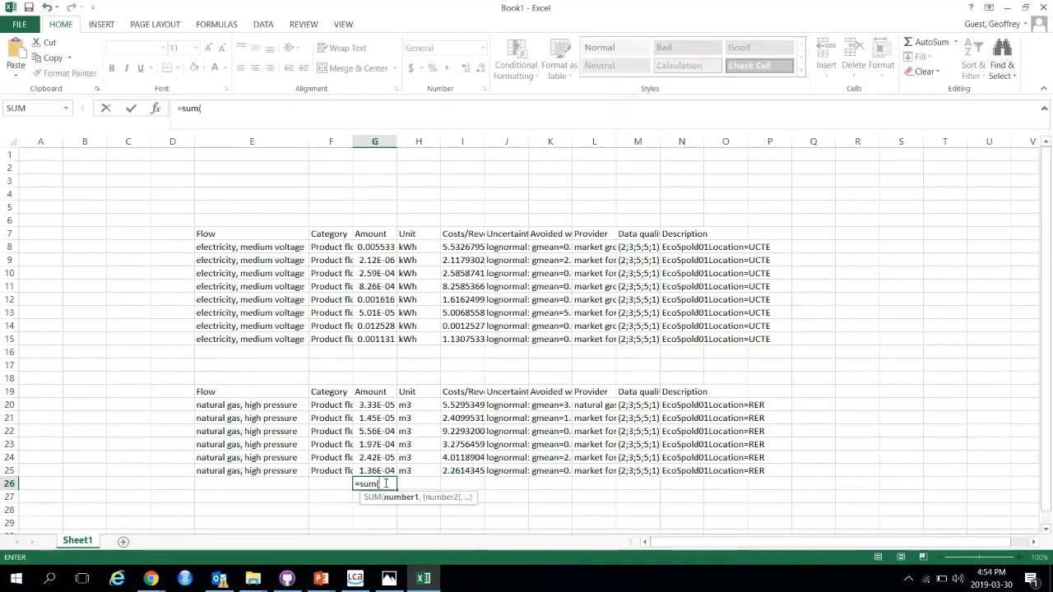
pyautogui.moveTo(370, 404); pyautogui.dragTo(374, 471)
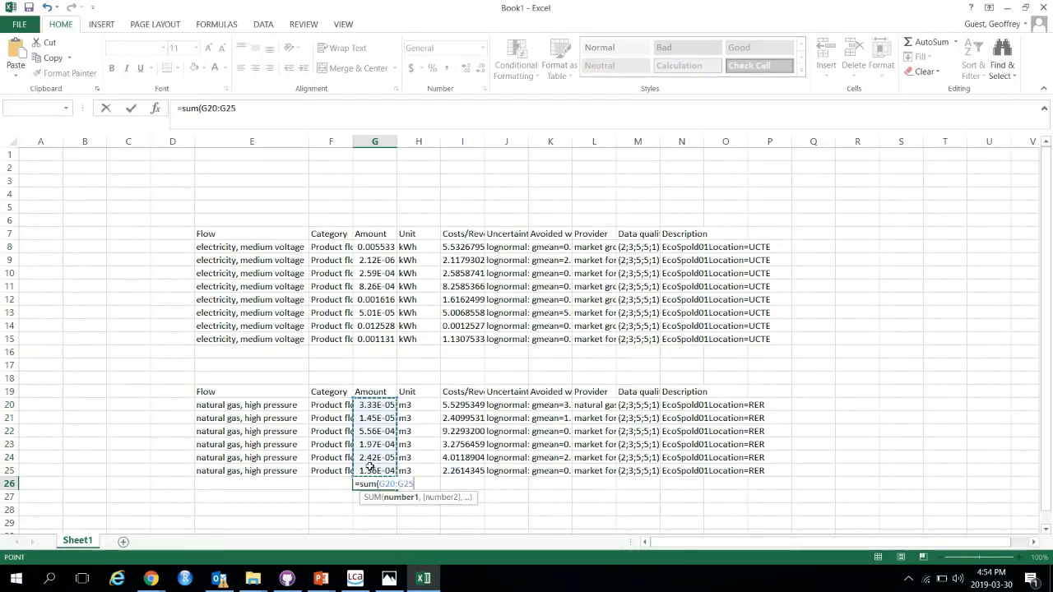
pyautogui.press('Tab')
pyautogui.click(372, 482)
pyautogui.hotkey('ctrl', 'c')
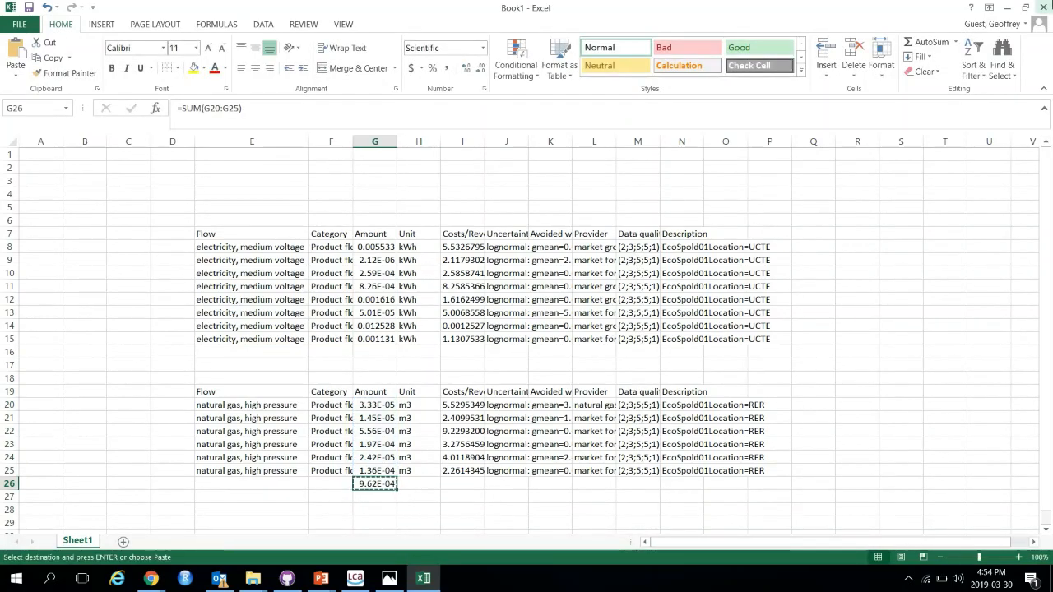
# Step: Return to openLCA and paste the natural gas total as the first natural gas, high pressure input's amount
pyautogui.click(1007, 8)
pyautogui.click(732, 185)
pyautogui.hotkey('ctrl', 'v')
pyautogui.click(746, 202)
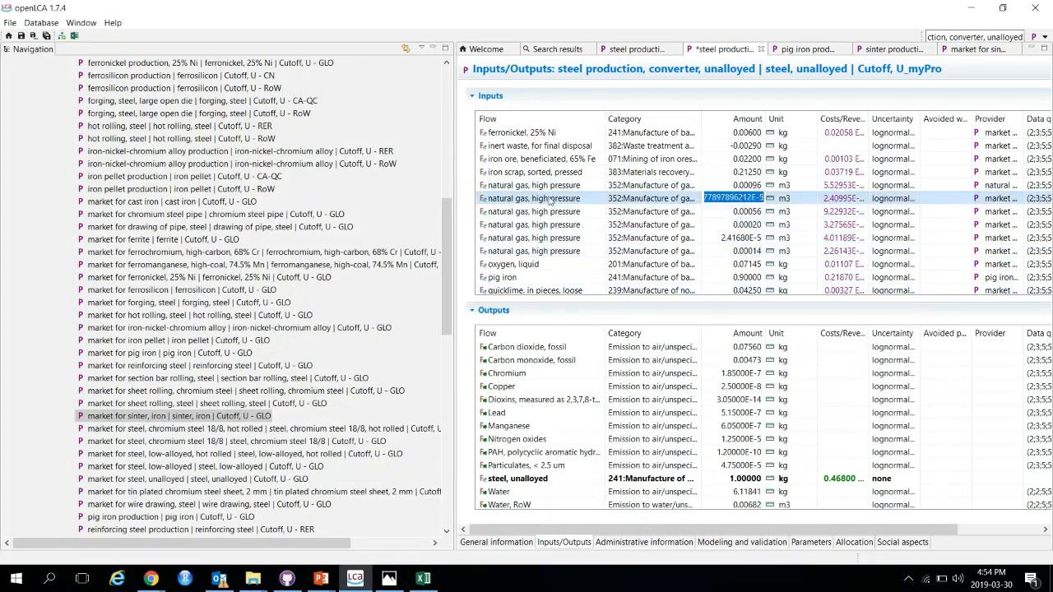
# Step: Remove the other five natural gas, high pressure input rows from the steel copy
pyautogui.keyDown('shift'); pyautogui.click(520, 251); pyautogui.keyUp('shift')
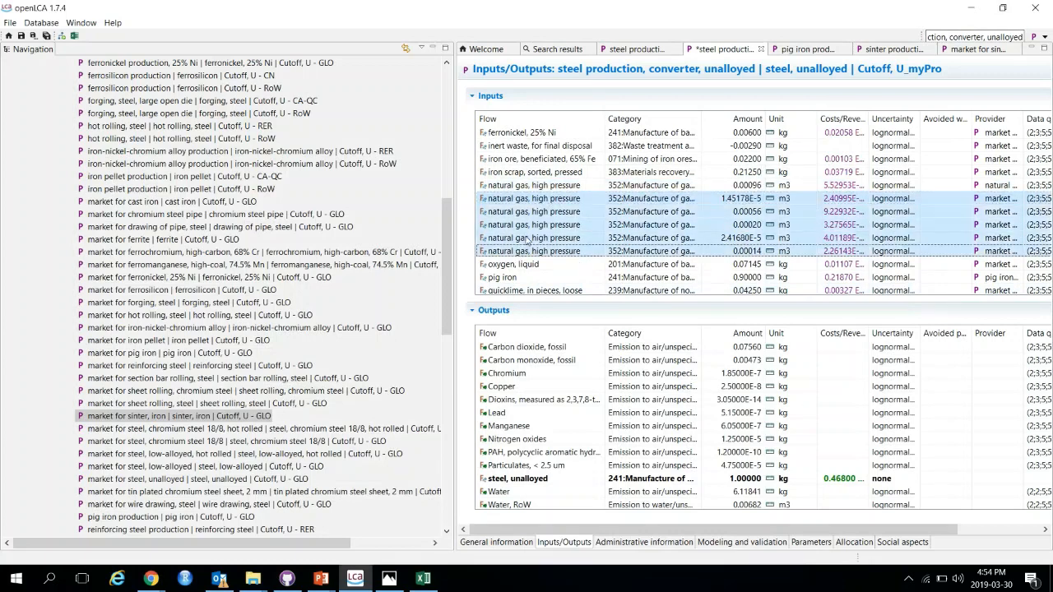
pyautogui.rightClick(534, 228)
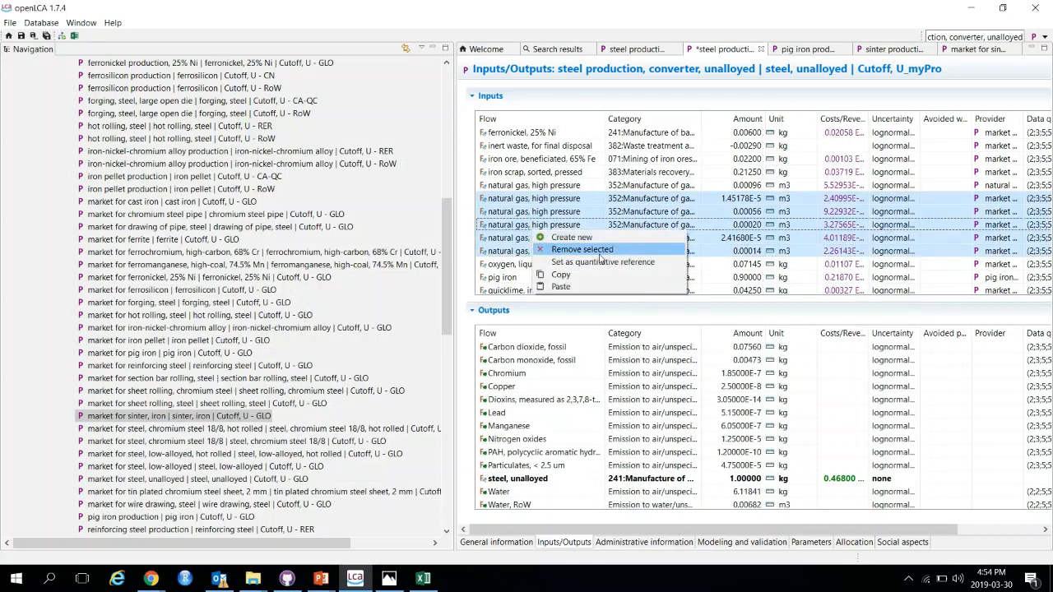
pyautogui.click(600, 252)
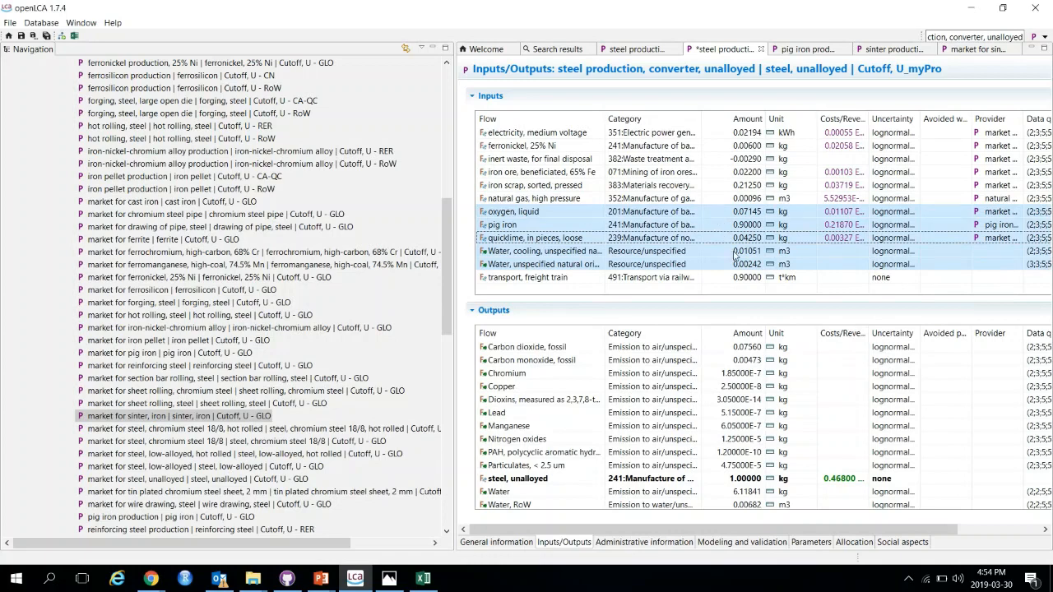
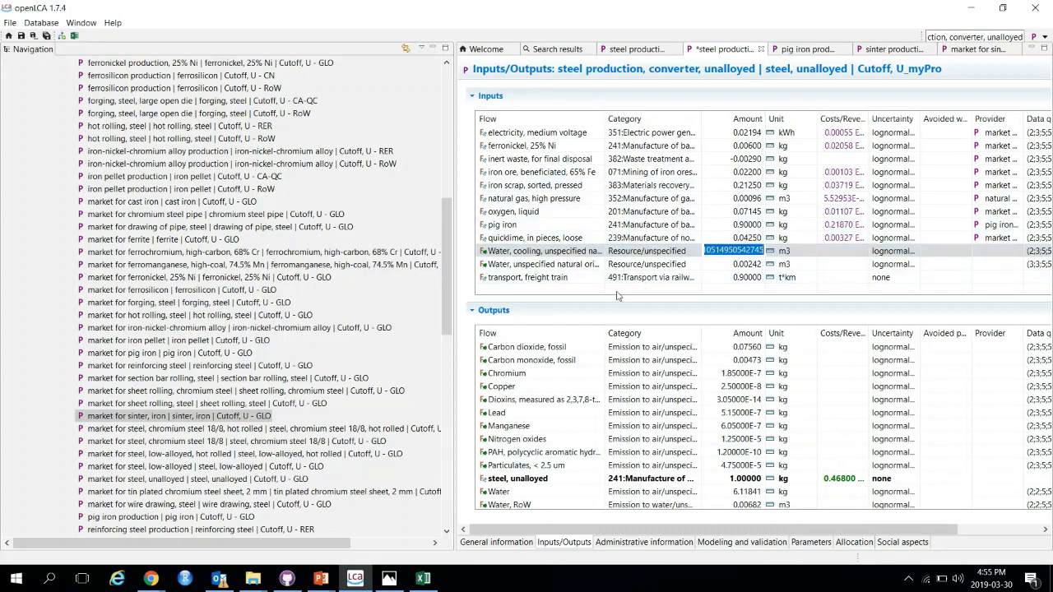
# Step: Confirm the pasted natural gas amount and save the steel production copy
pyautogui.press('Return')
pyautogui.hotkey('ctrl', 's')
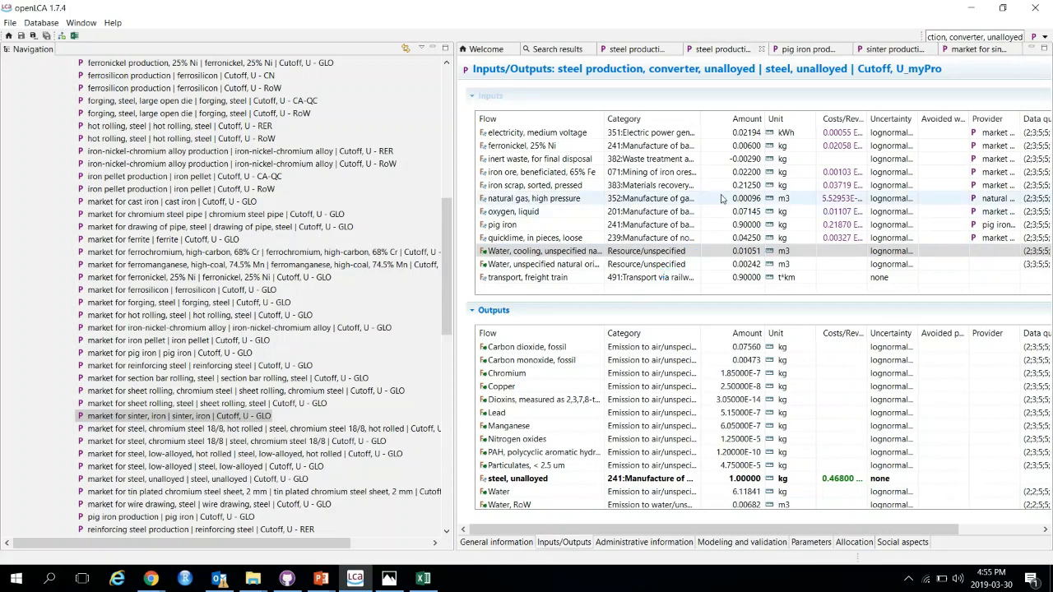
# Step: Review the input list of the pig iron production copy
pyautogui.click(805, 50)
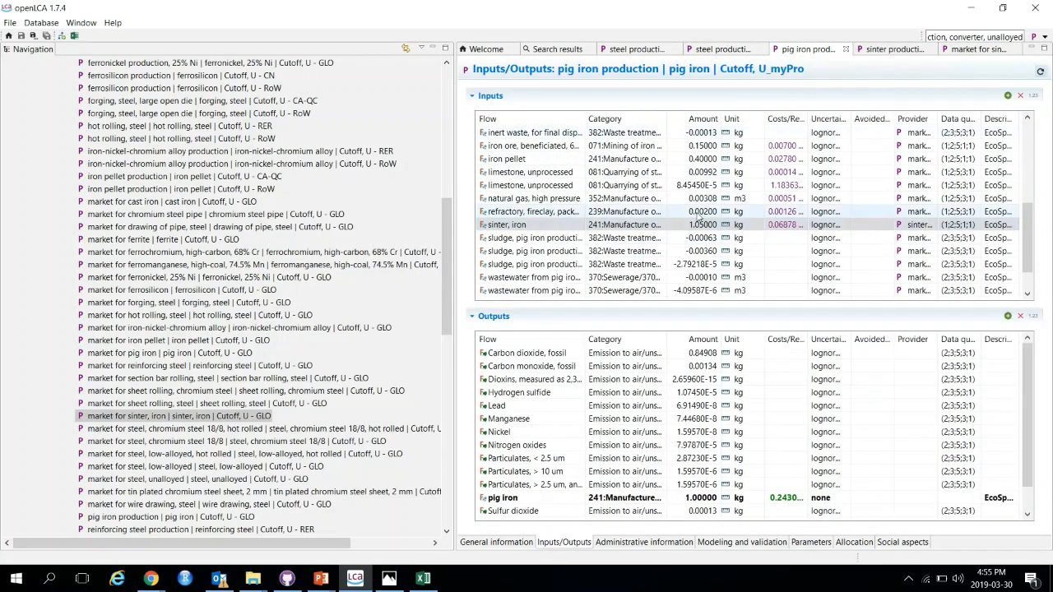
pyautogui.scroll(-1, 539, 239)
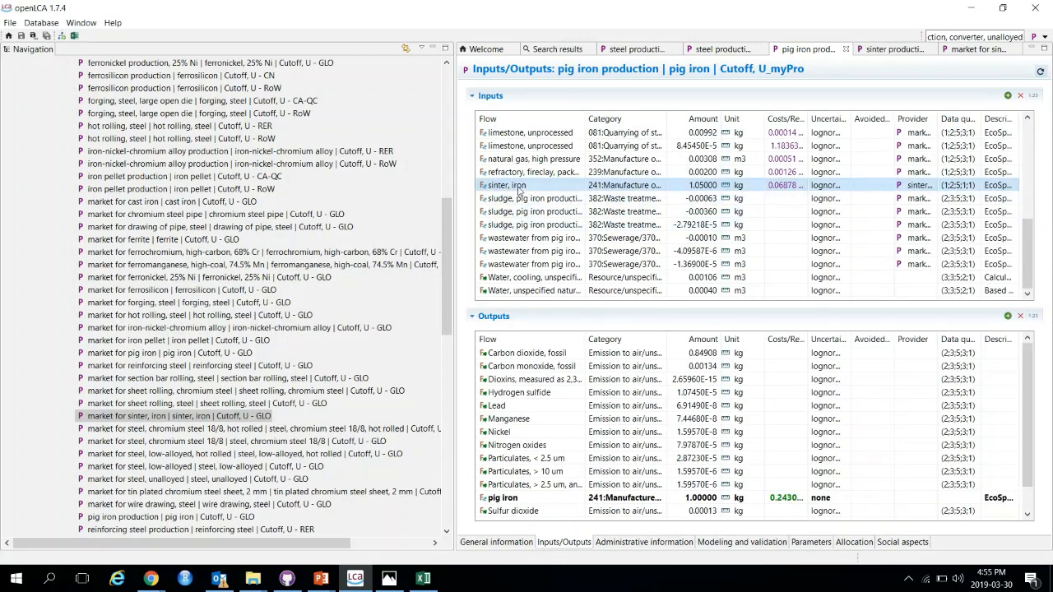
pyautogui.scroll(1, 520, 198)
pyautogui.scroll(1, 541, 239)
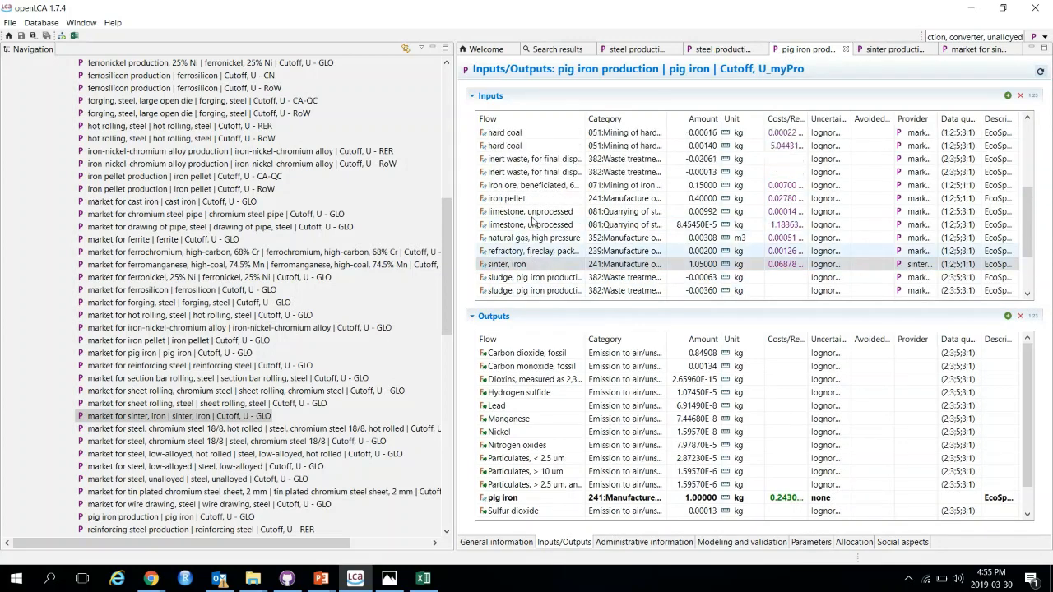
pyautogui.scroll(3, 542, 239)
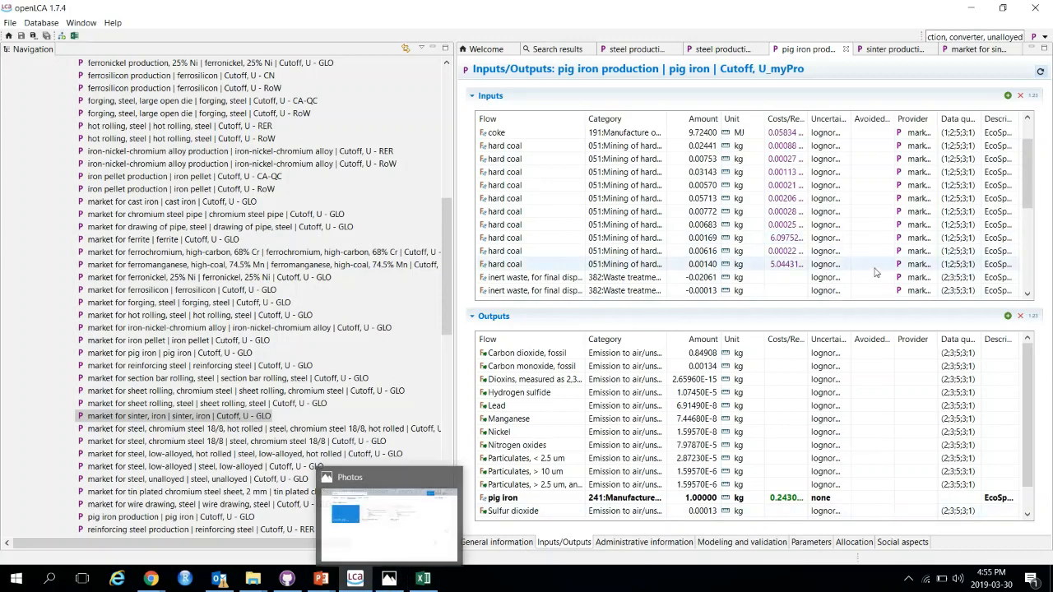
pyautogui.scroll(1, 494, 201)
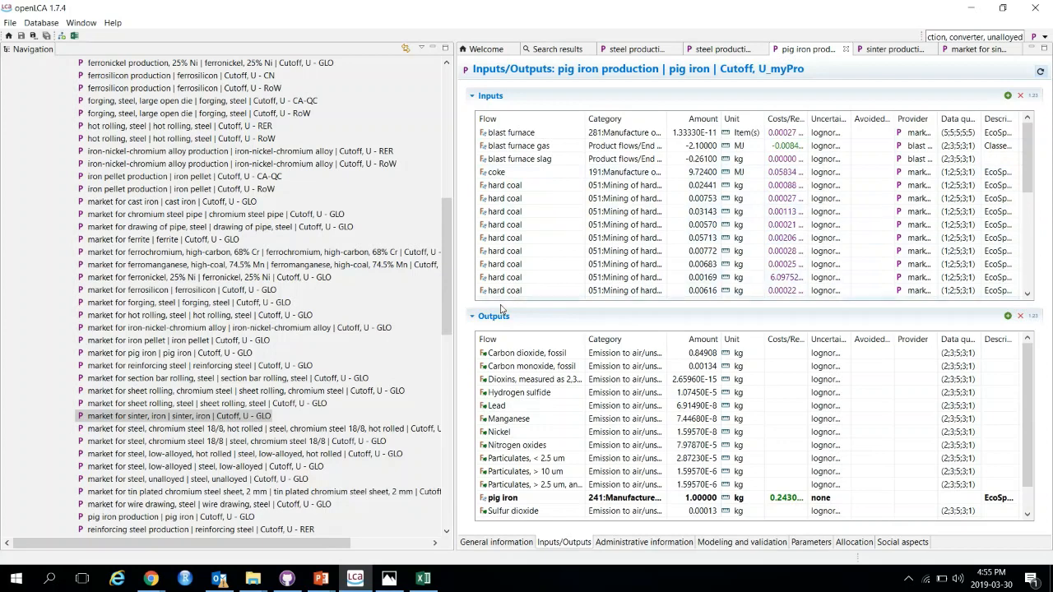
pyautogui.scroll(-1, 533, 271)
# Step: Switch to the PowerPoint slide and review the list of value chain processes to modify
pyautogui.click(321, 579)
pyautogui.click(365, 558)
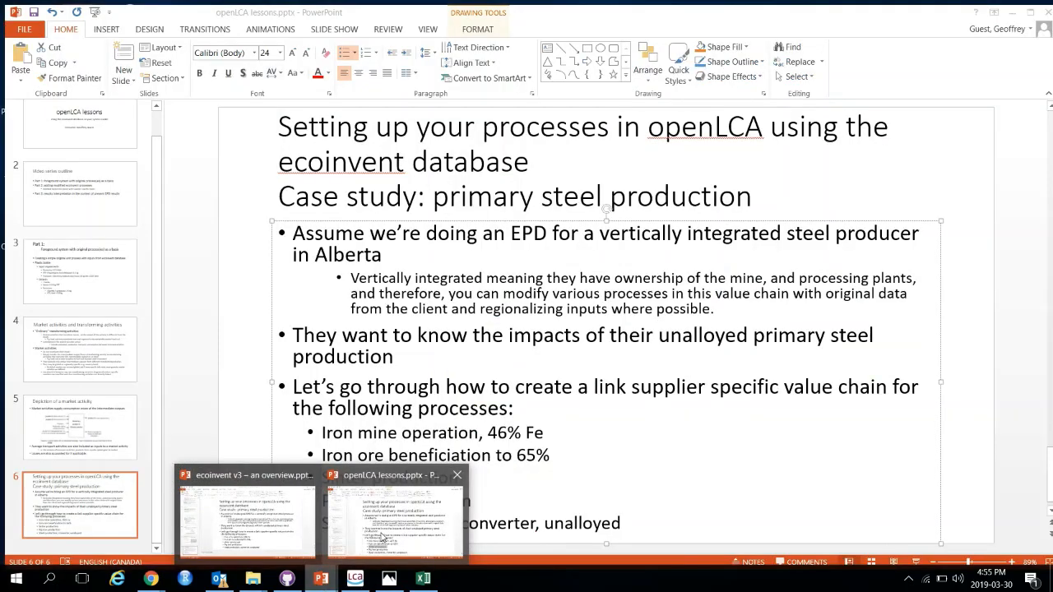
pyautogui.tripleClick(449, 479)
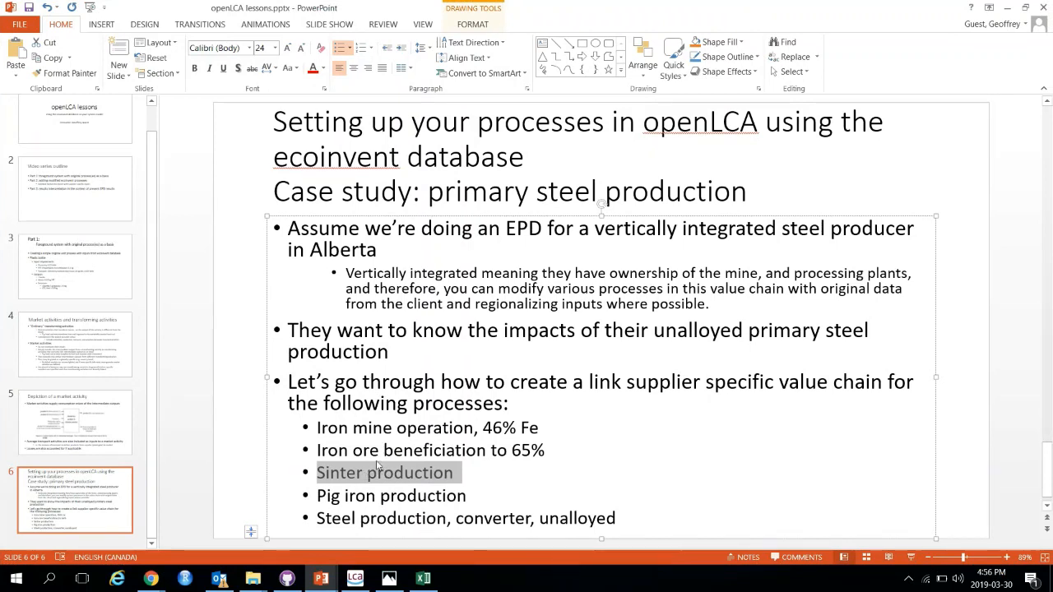
pyautogui.click(348, 450)
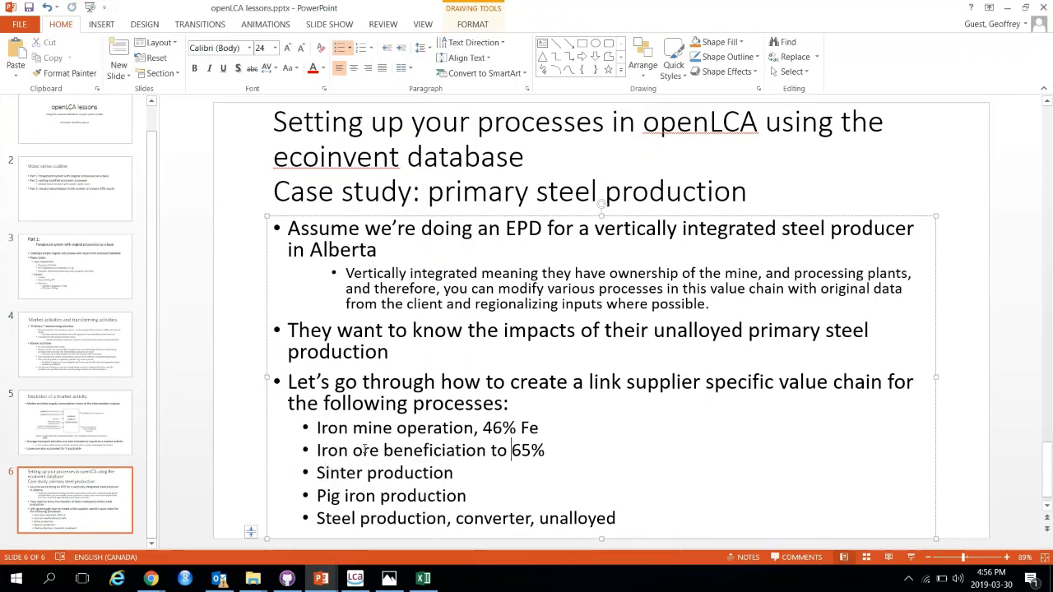
# Step: Open the sinter production copy and widen its input Flow column to read the inputs
pyautogui.click(355, 578)
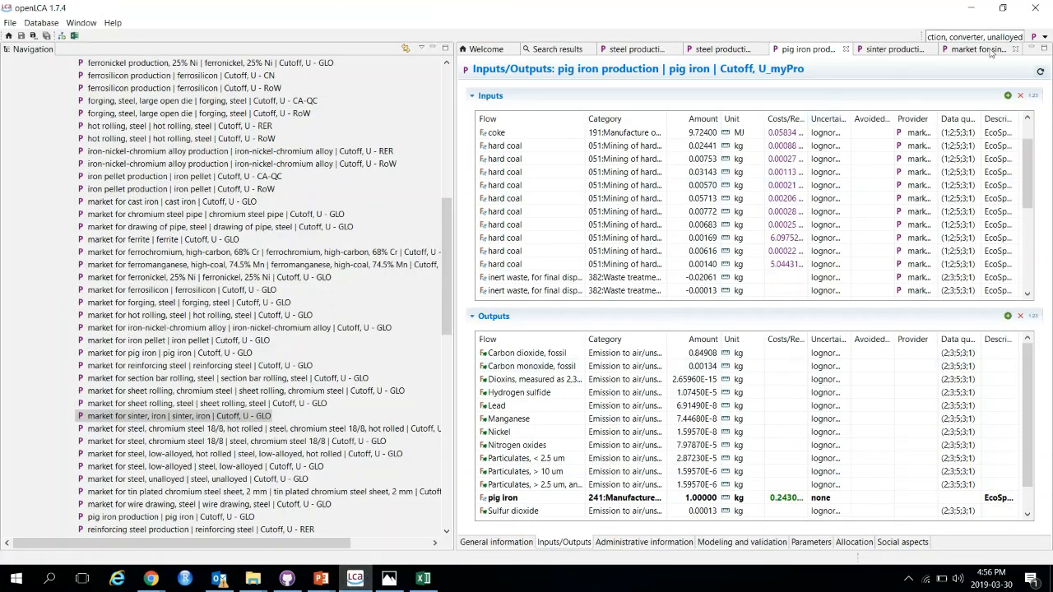
pyautogui.click(891, 50)
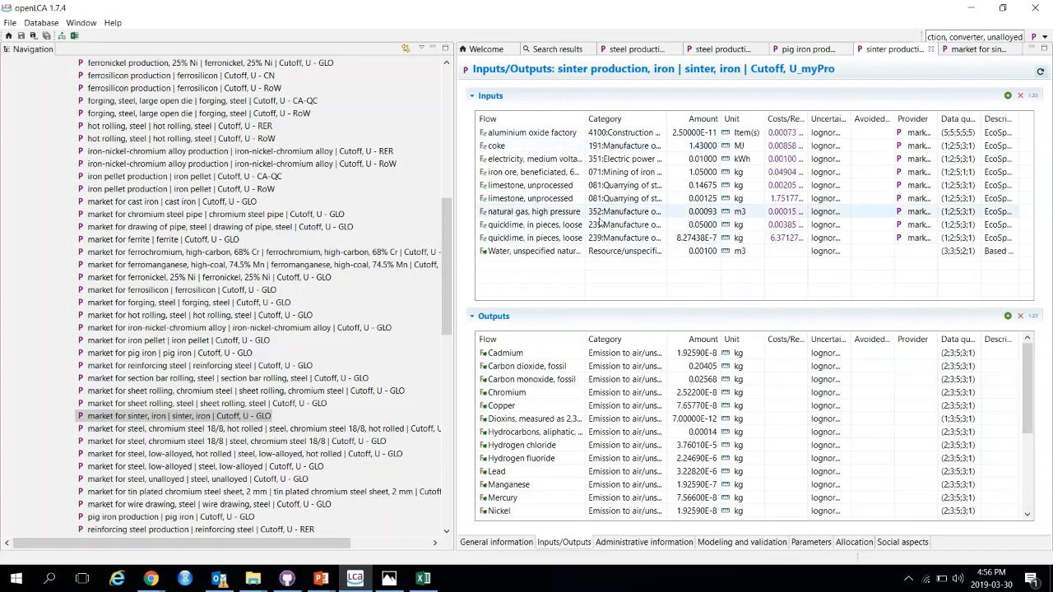
pyautogui.moveTo(585, 118); pyautogui.dragTo(645, 119)
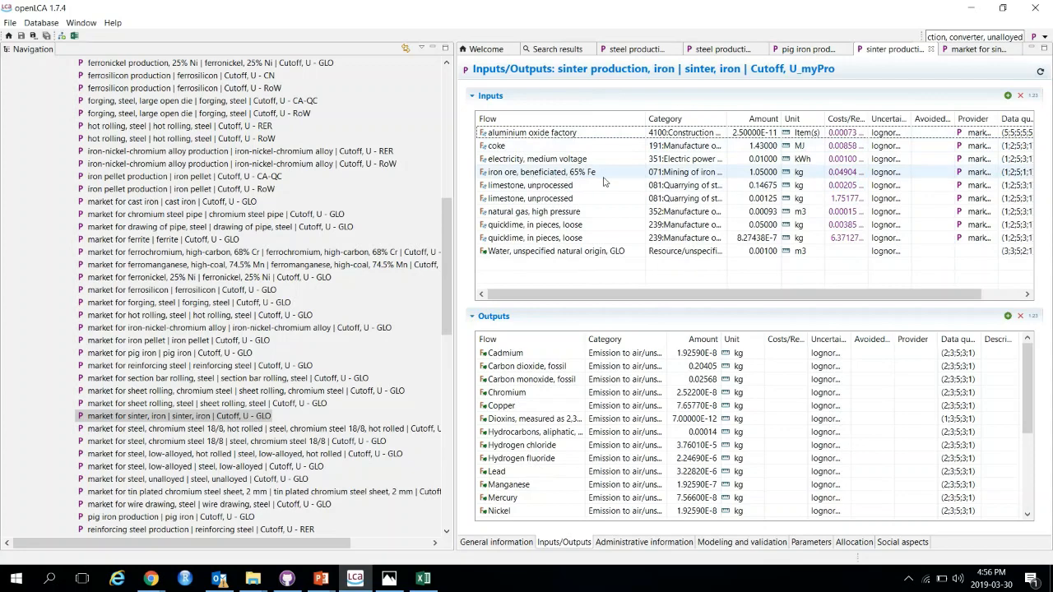
pyautogui.scroll(-13, 269, 316)
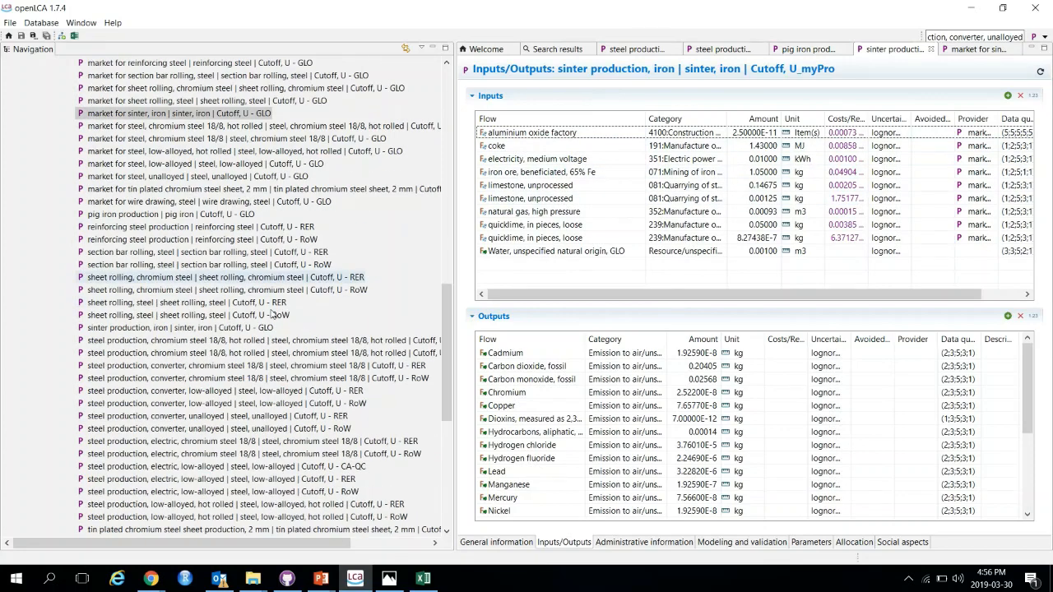
pyautogui.scroll(20, 269, 316)
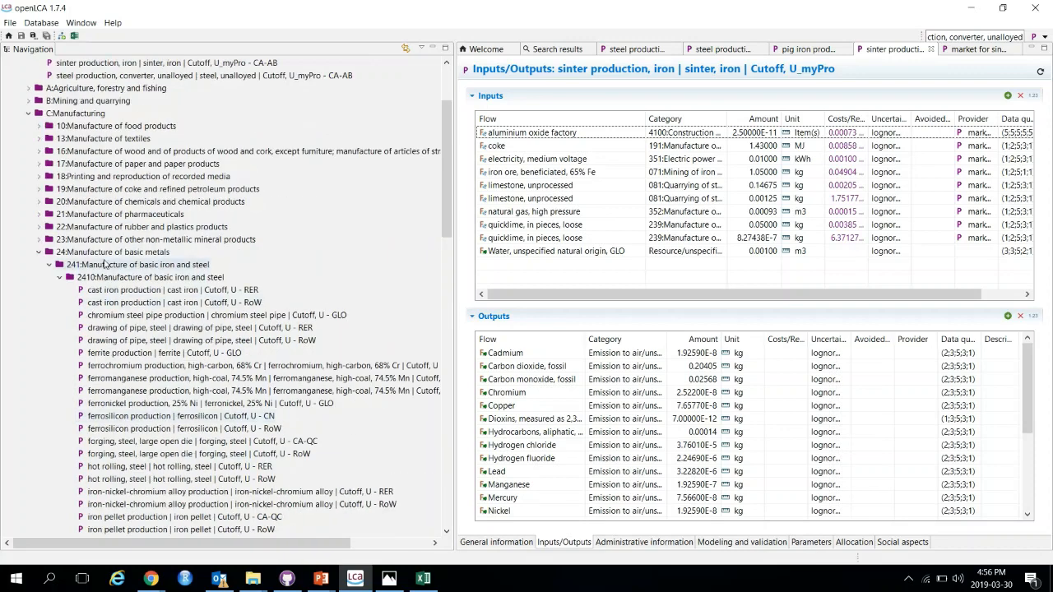
# Step: Copy the 'iron ore beneficiation to 65% Fe | Cutoff, U - GLO' process from the 0710:Mining of iron ores category
pyautogui.click(38, 252)
pyautogui.click(29, 114)
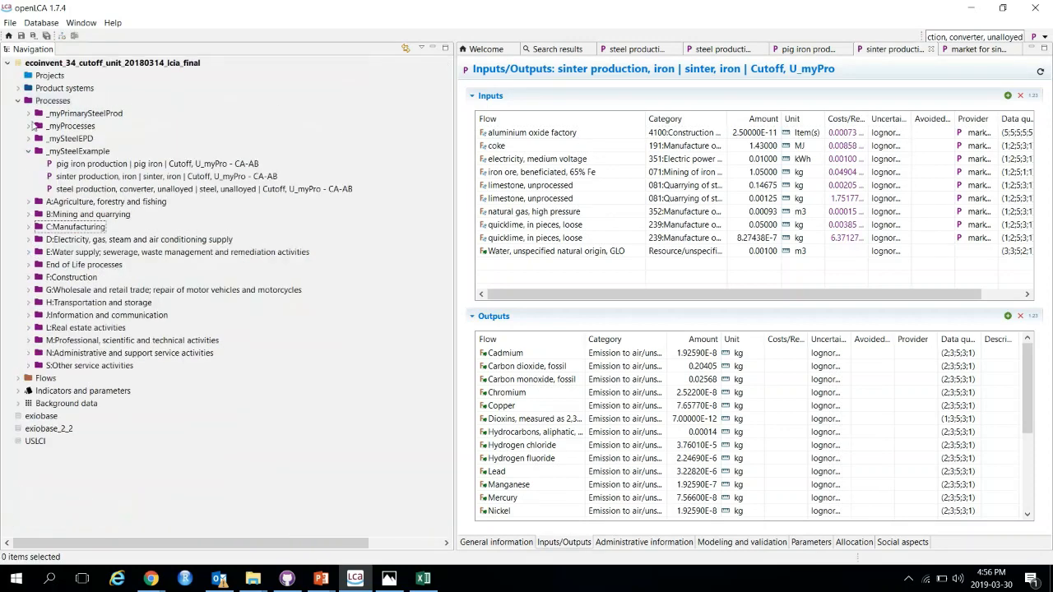
pyautogui.click(28, 151)
pyautogui.click(28, 176)
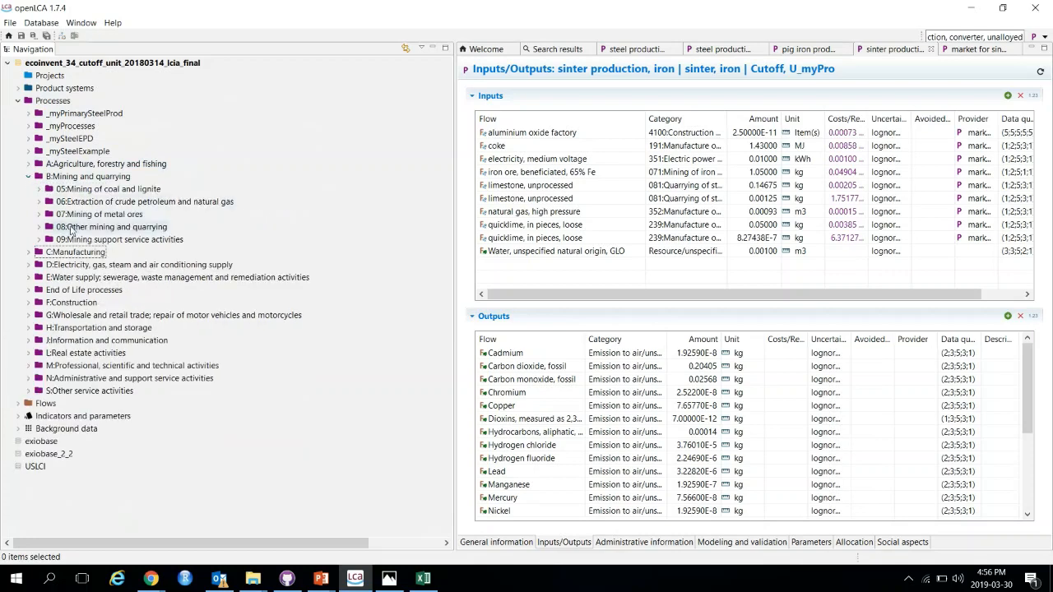
pyautogui.click(40, 215)
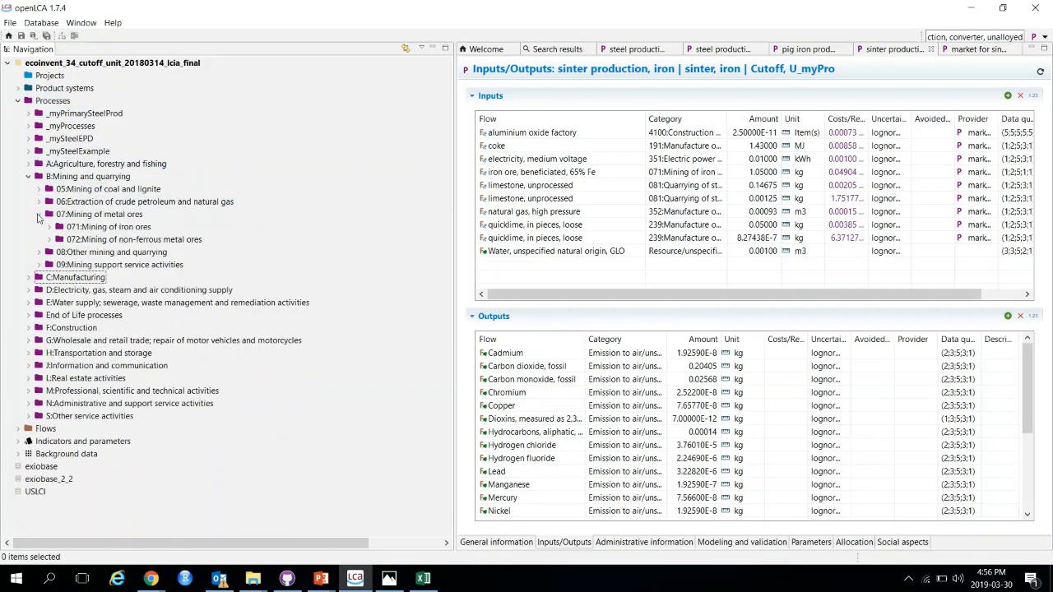
pyautogui.click(51, 228)
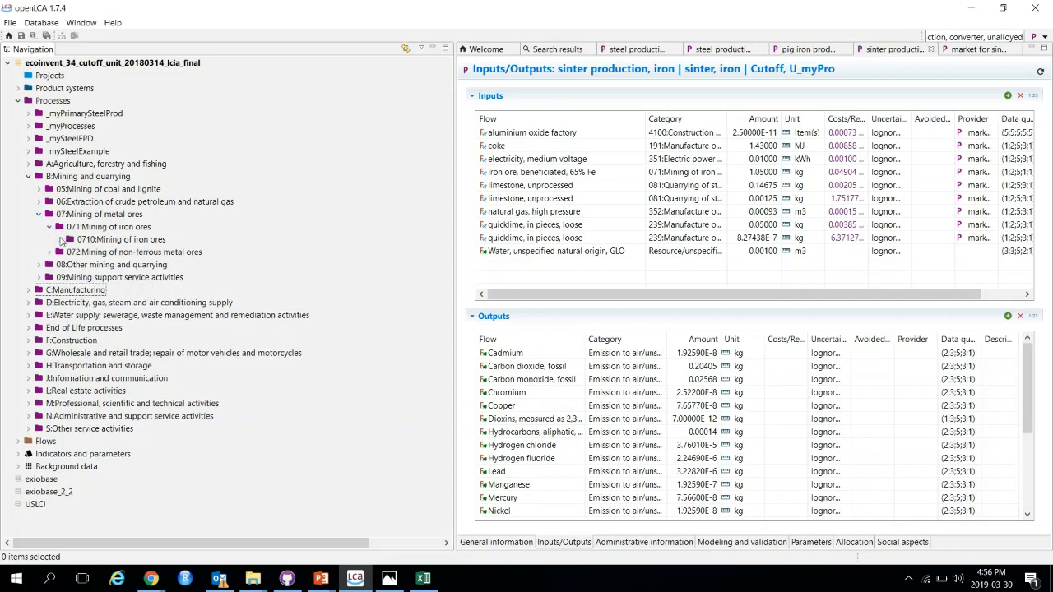
pyautogui.click(59, 239)
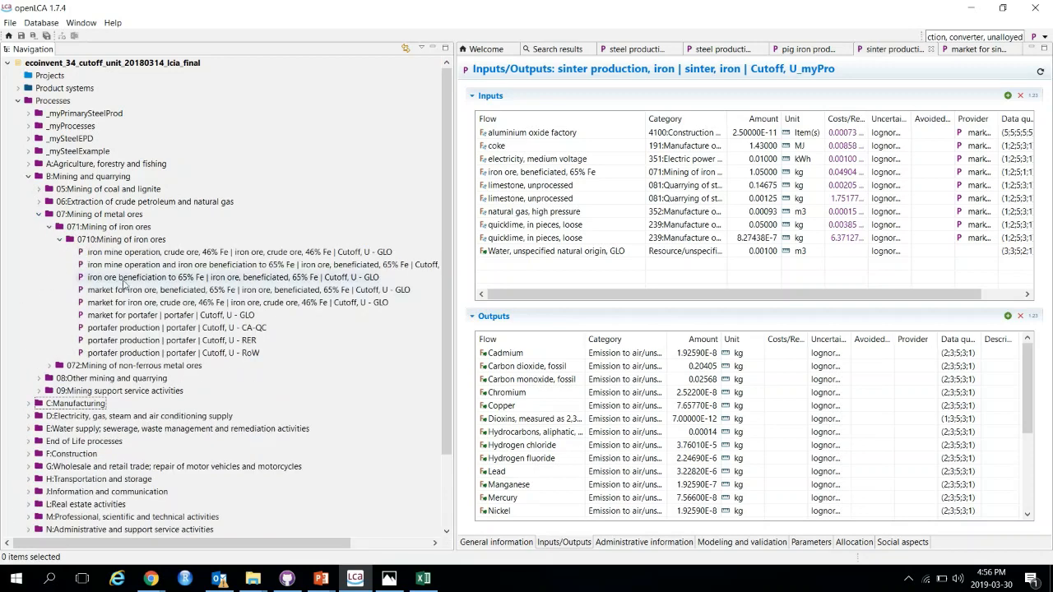
pyautogui.click(171, 277)
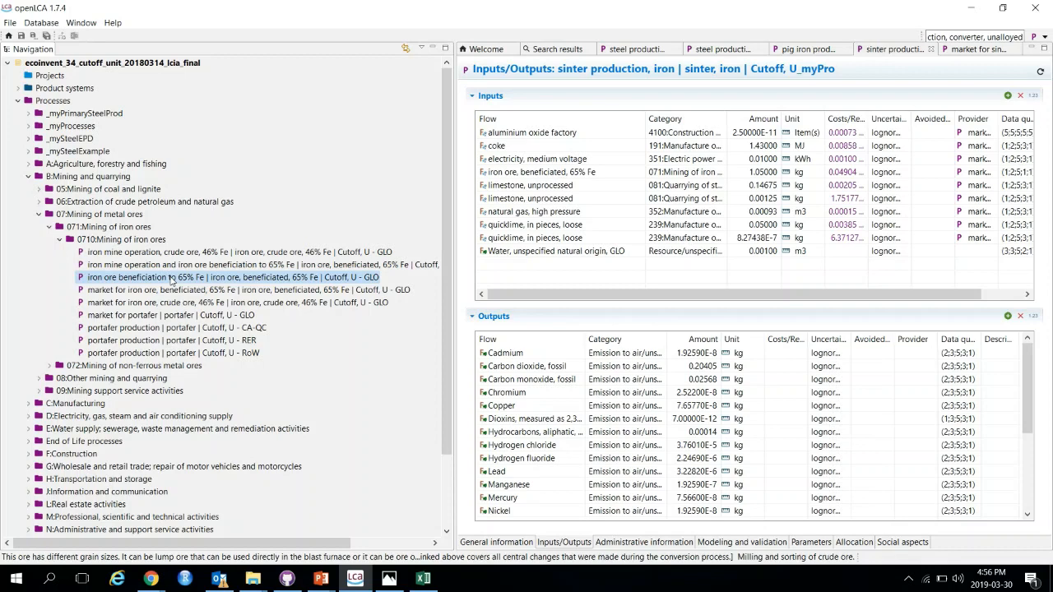
pyautogui.rightClick(171, 280)
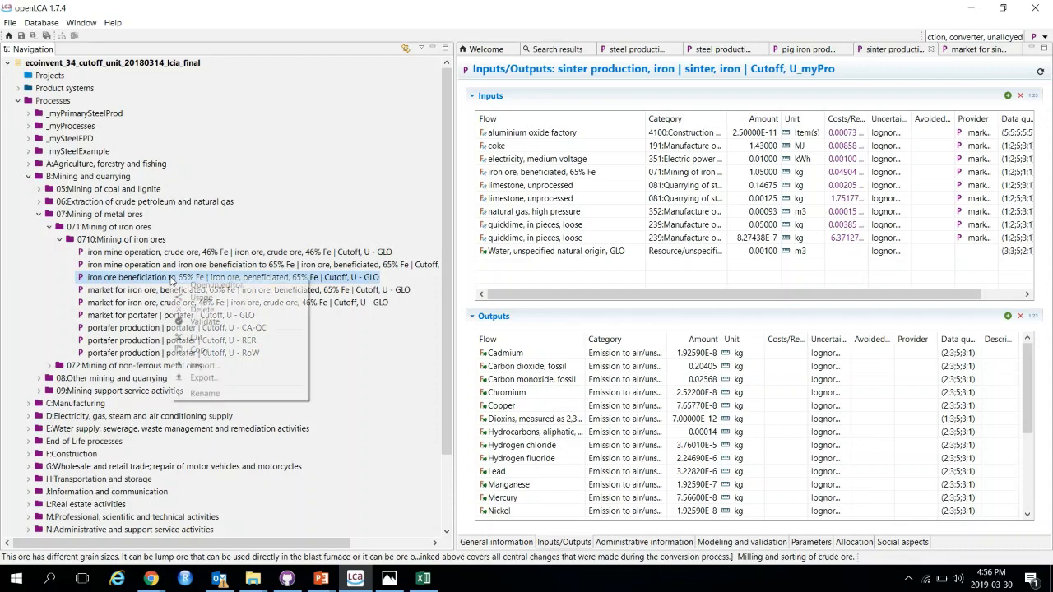
pyautogui.click(218, 350)
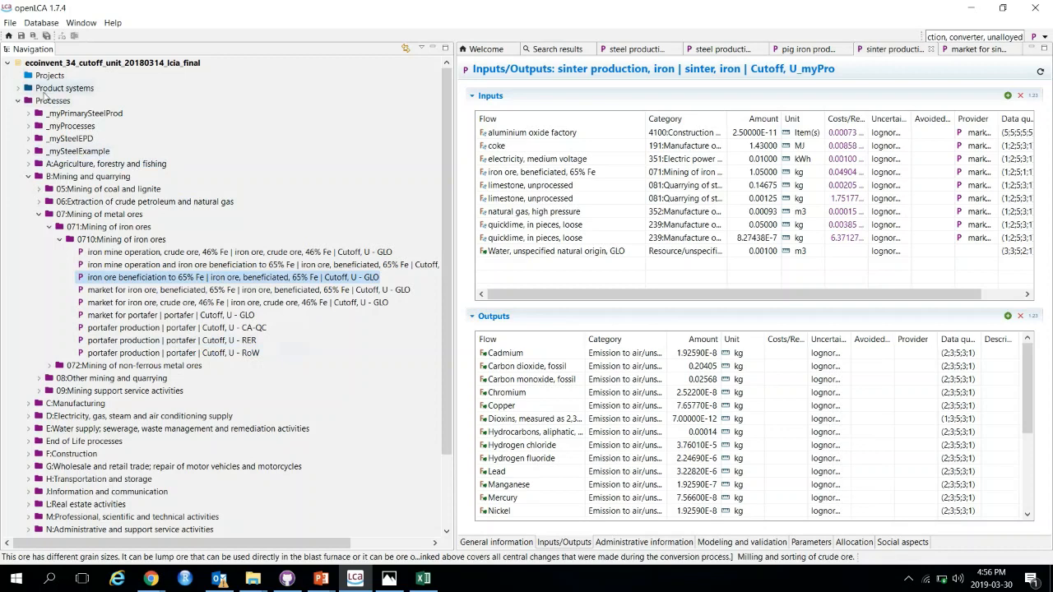
# Step: Paste the process copy into the _mySteelExample folder
pyautogui.rightClick(83, 150)
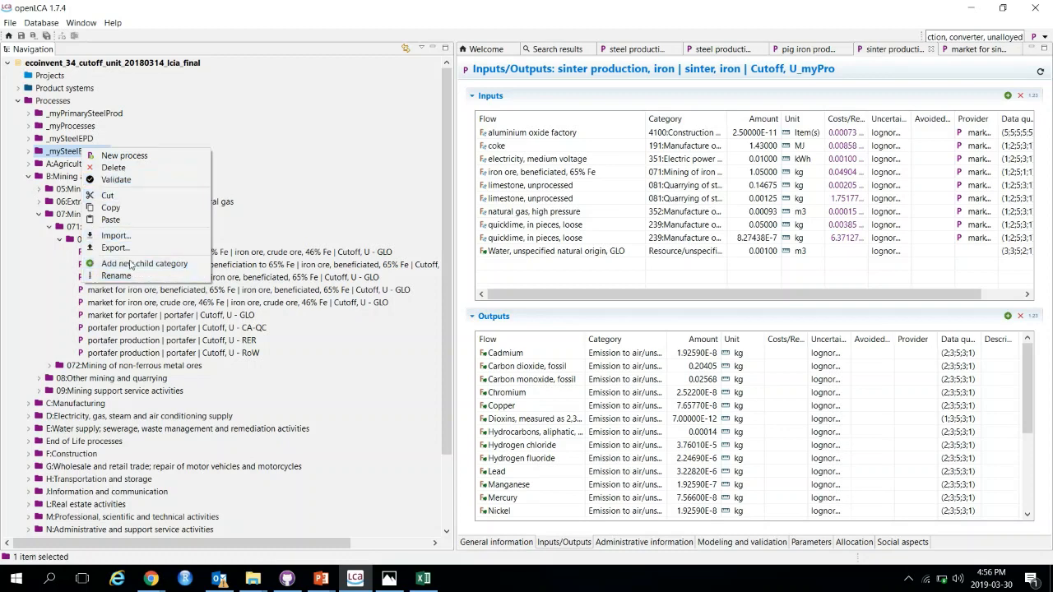
pyautogui.click(103, 207)
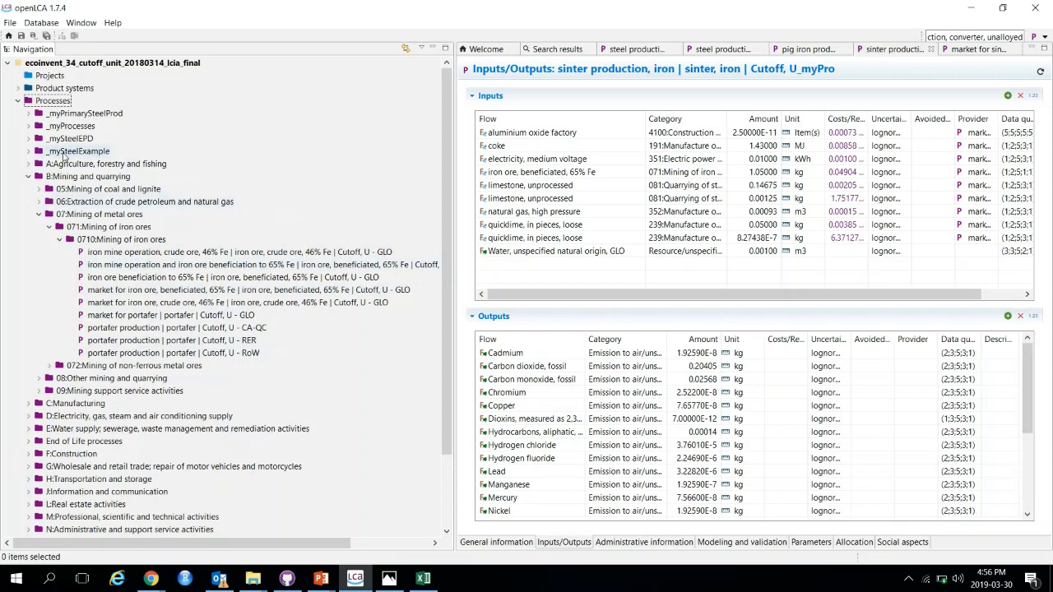
pyautogui.click(29, 152)
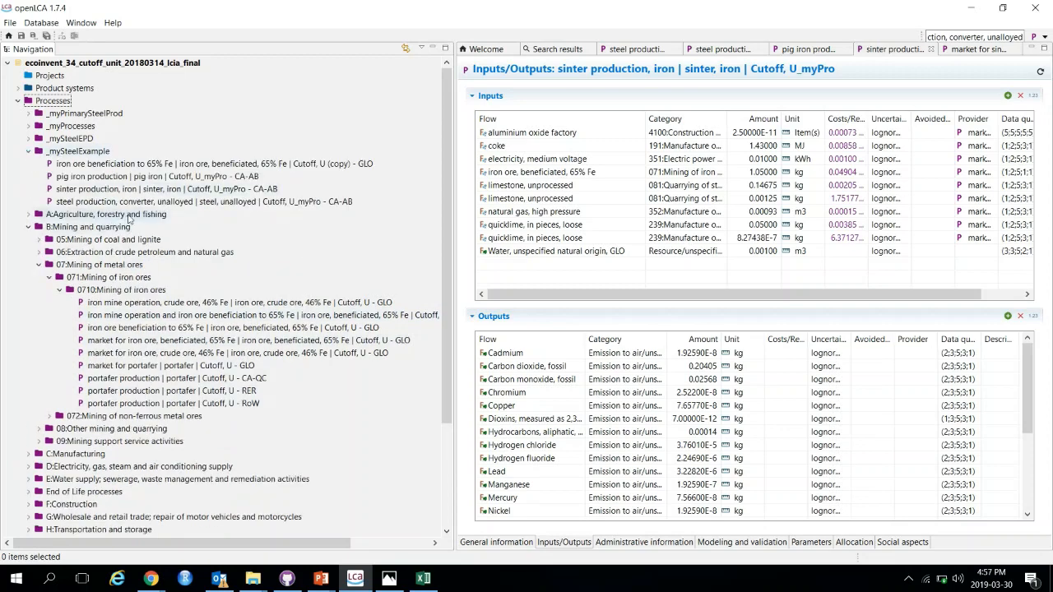
# Step: Open the iron ore beneficiation copy and change its name ending to 'Cutoff, U_myPro'
pyautogui.click(265, 167)
pyautogui.doubleClick(265, 166)
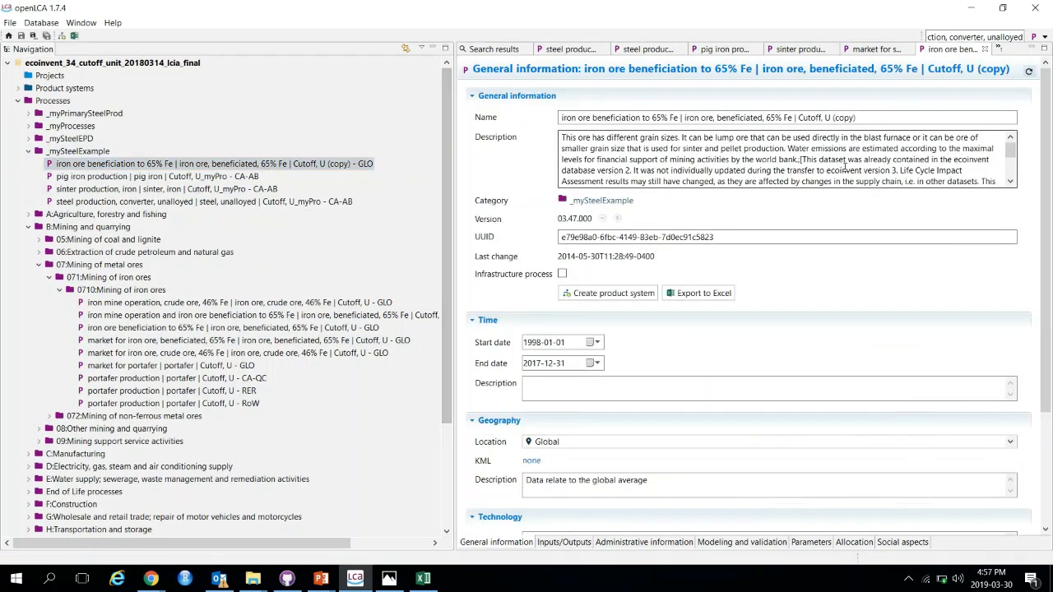
pyautogui.click(829, 119)
pyautogui.hotkey('shift', 'End')
pyautogui.press('BackSpace')
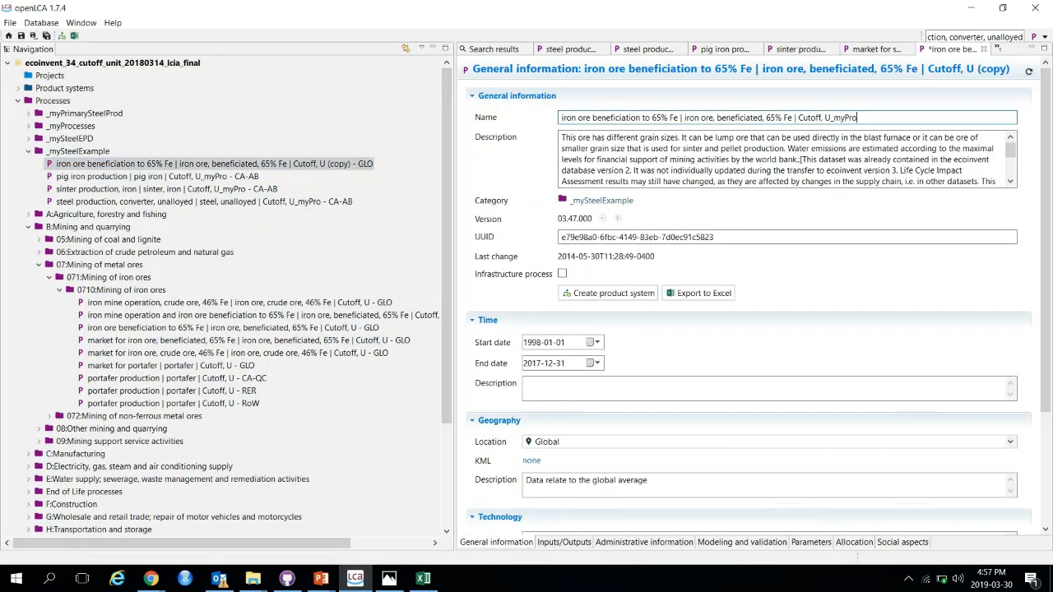
# Step: Insert a line 'Original process description (uuid:' above the existing description text
pyautogui.click(562, 138)
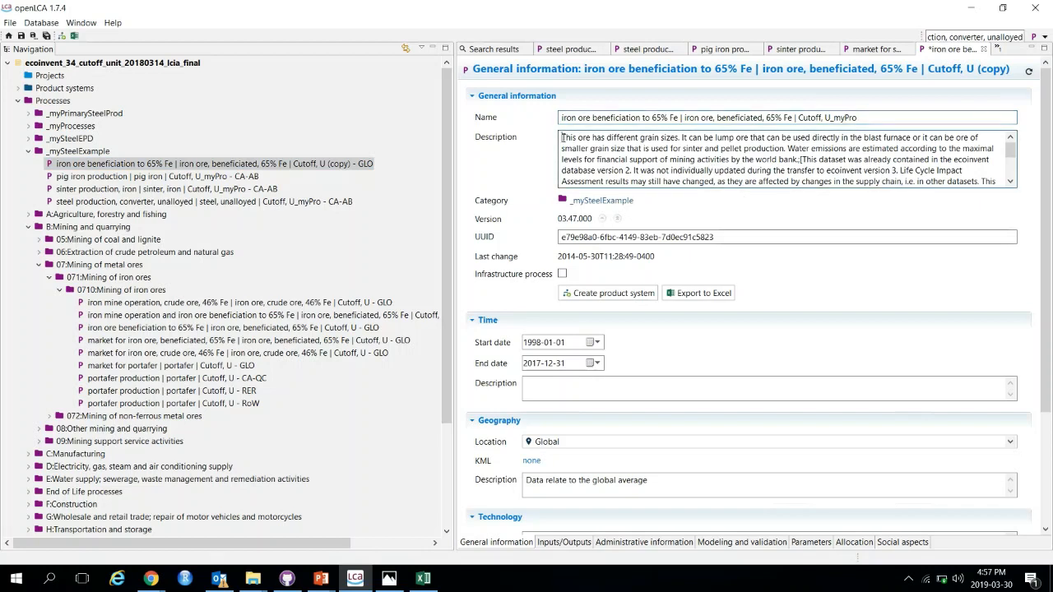
pyautogui.press('Return')
pyautogui.press('Return')
pyautogui.press('Return')
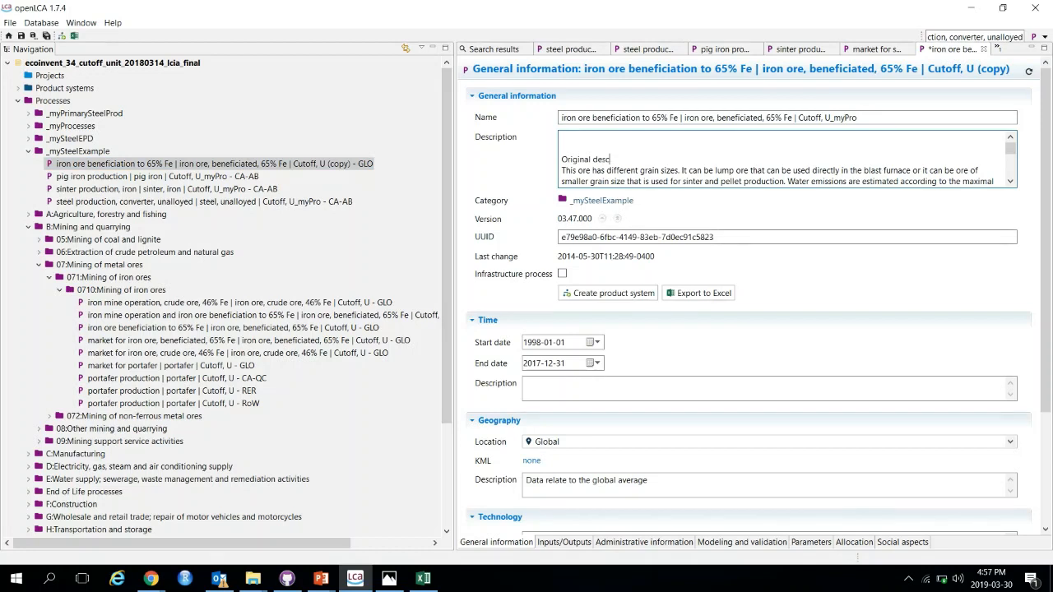
pyautogui.click(593, 159)
pyautogui.write('process')
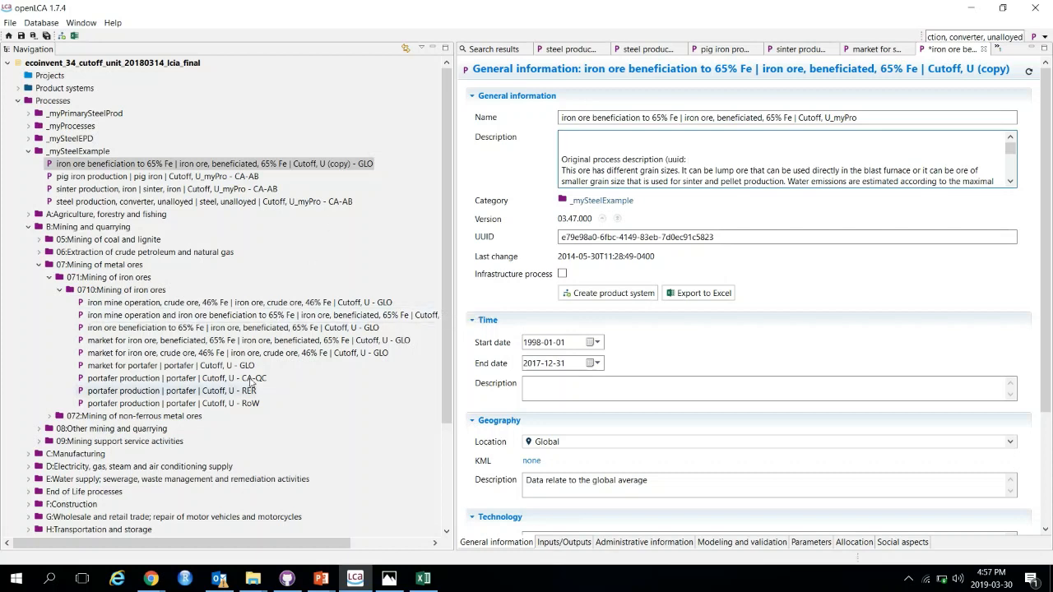
# Step: Copy the original process's UUID, close it, and paste the UUID followed by ')' into the copy's description
pyautogui.doubleClick(132, 329)
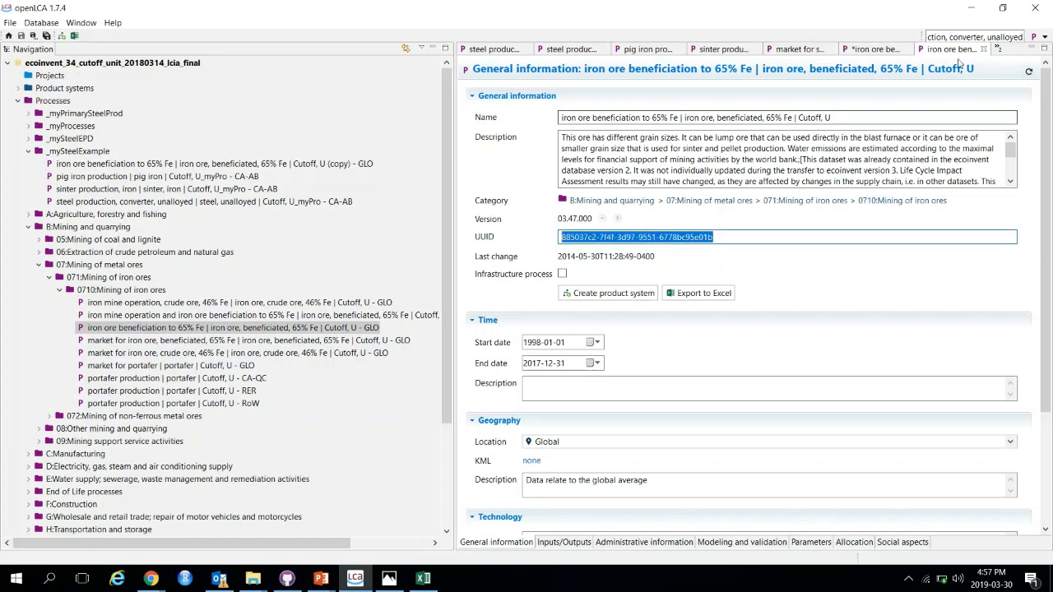
pyautogui.click(983, 49)
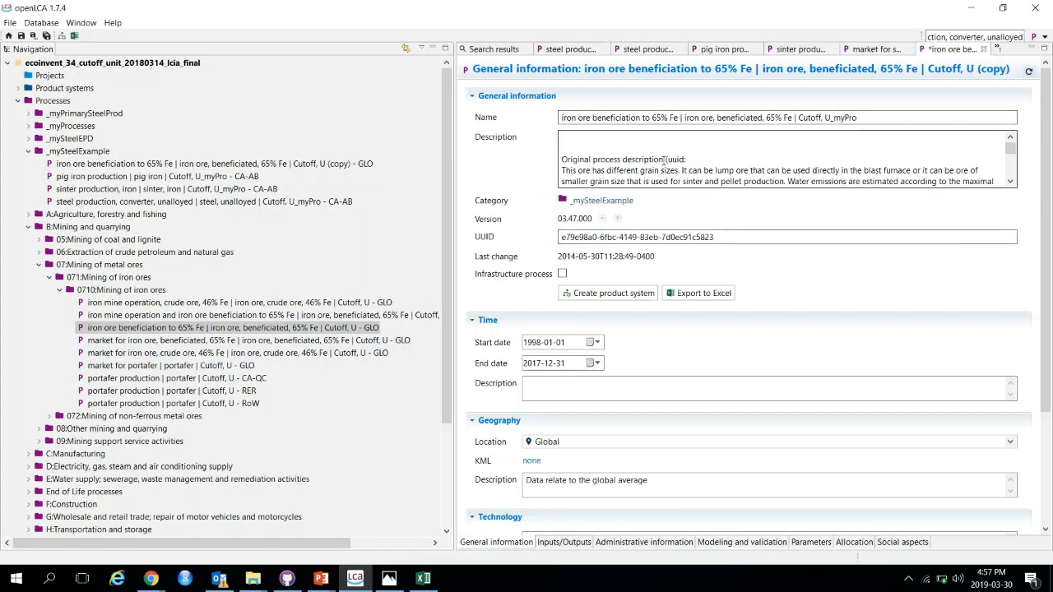
pyautogui.click(690, 160)
pyautogui.hotkey('ctrl', 'v')
pyautogui.write(')')
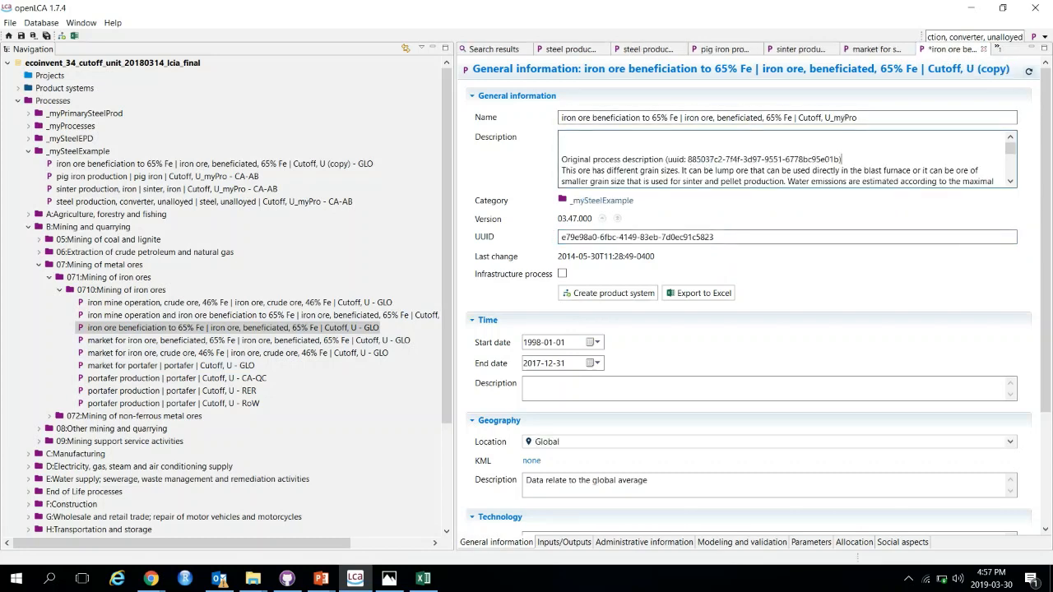
pyautogui.write('changes mad')
# Step: Add a 'changes made...' line at the top of the description and open the copy's inputs and outputs
pyautogui.click(896, 162)
pyautogui.press('Return')
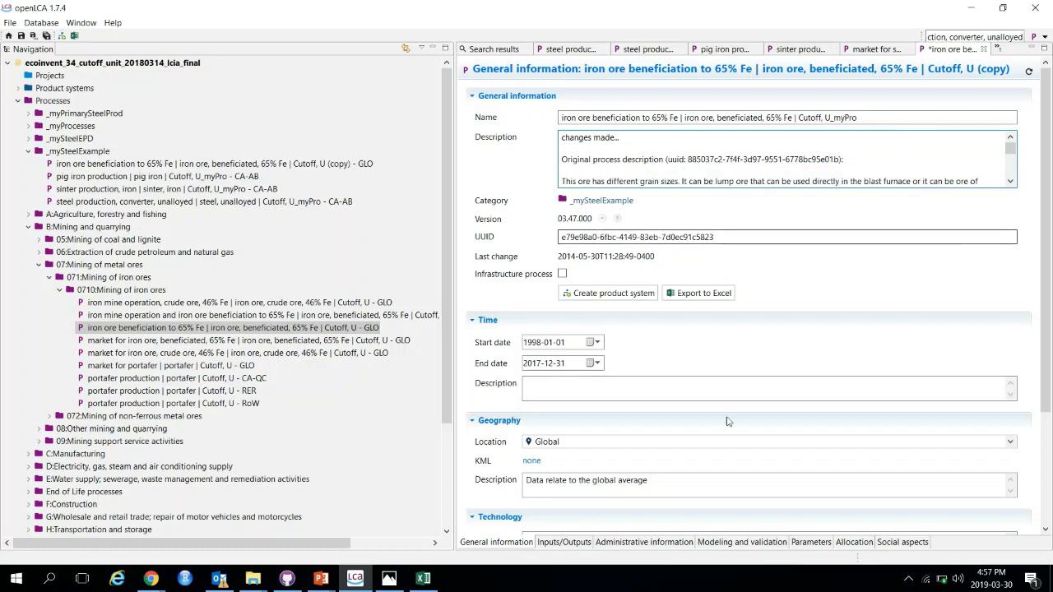
pyautogui.click(554, 545)
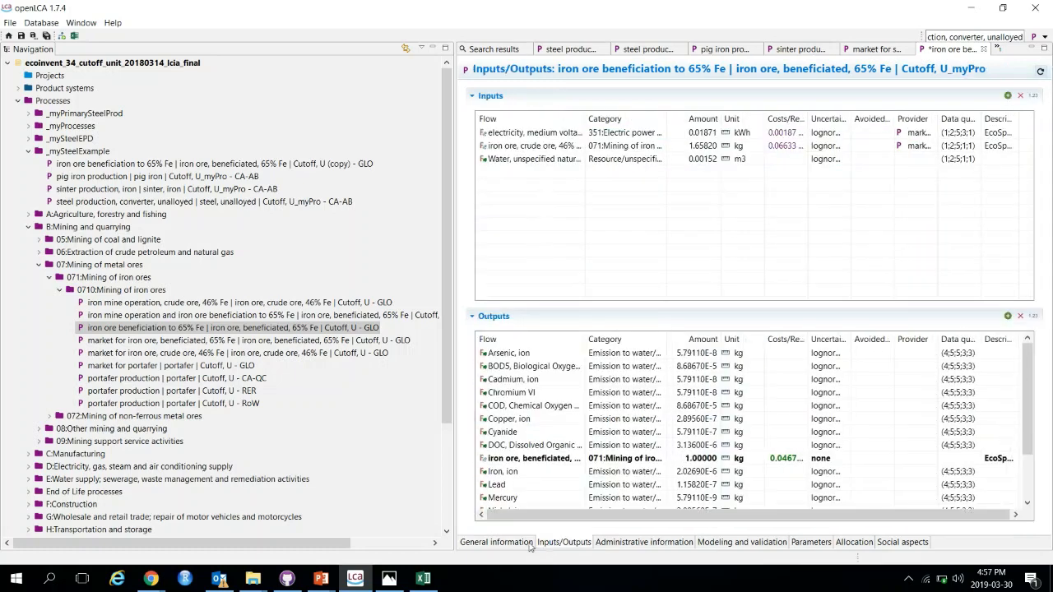
# Step: Set the iron ore beneficiation copy's location to Canada, Alberta and save the process
pyautogui.click(527, 546)
pyautogui.click(646, 442)
pyautogui.scroll(10, 679, 487)
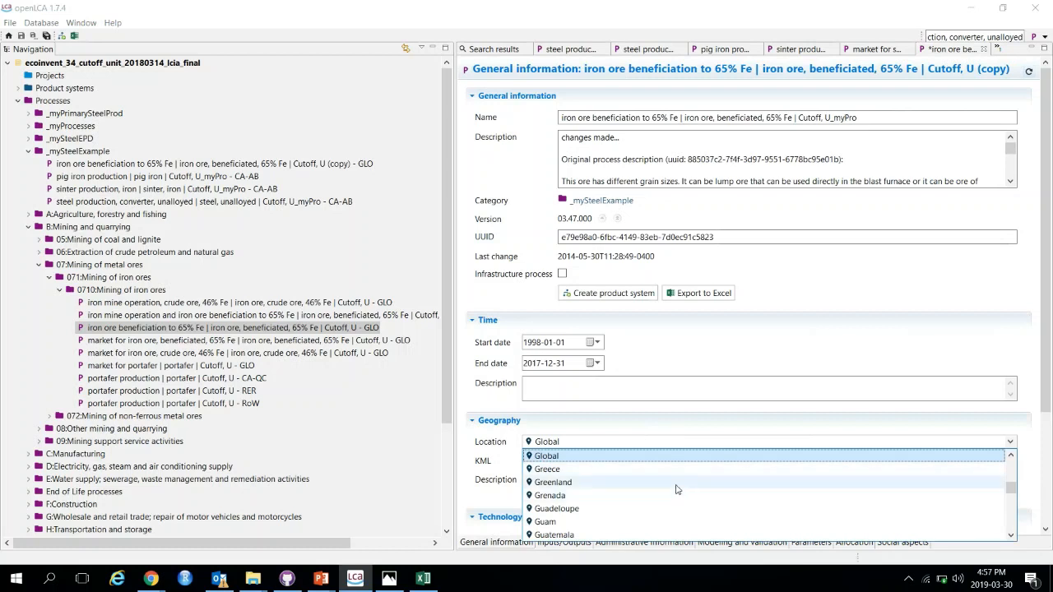
pyautogui.scroll(20, 679, 480)
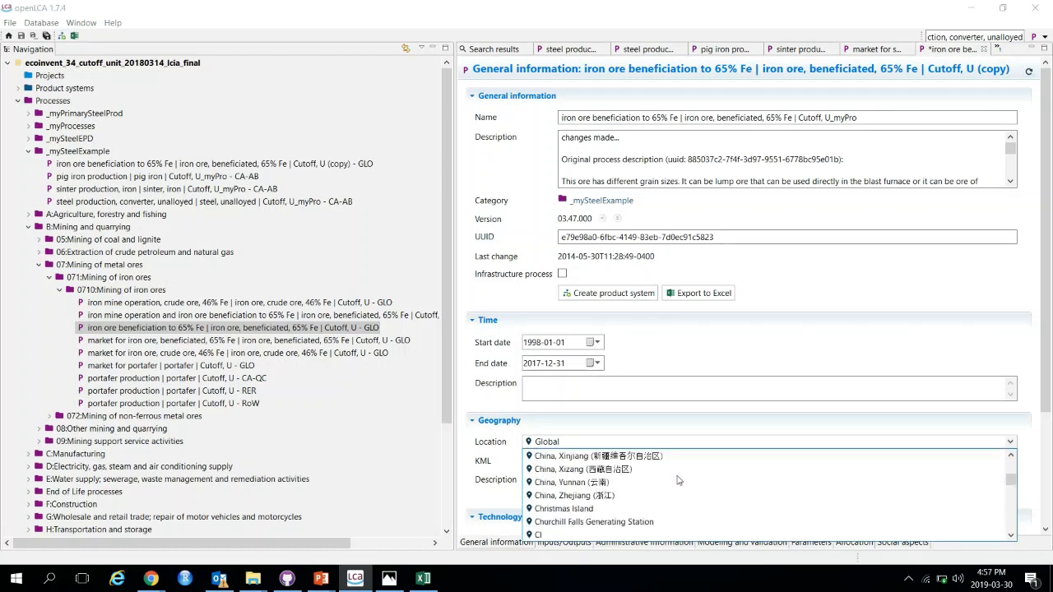
pyautogui.scroll(5, 678, 481)
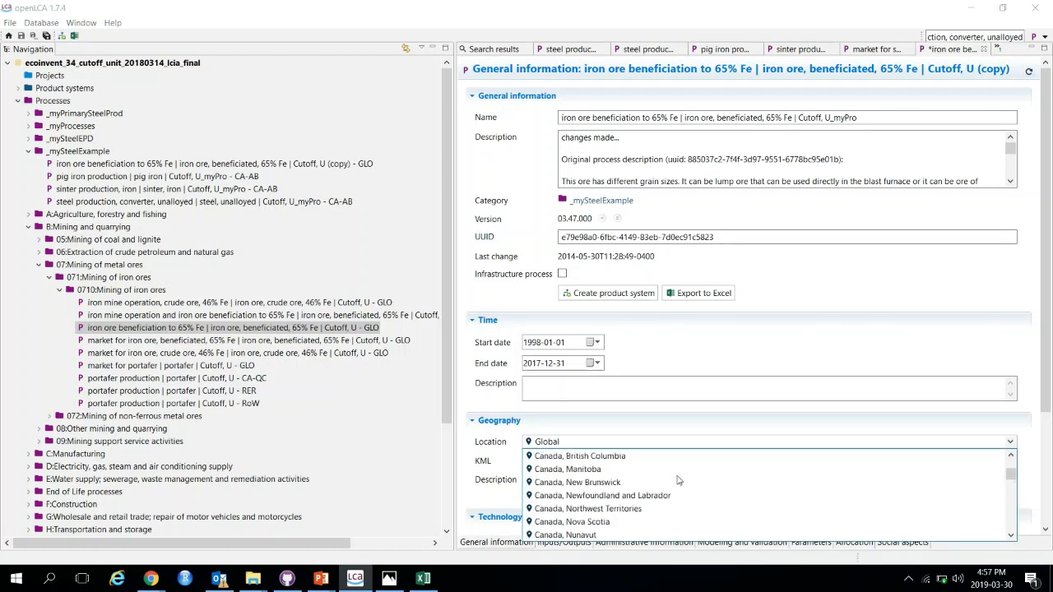
pyautogui.click(613, 484)
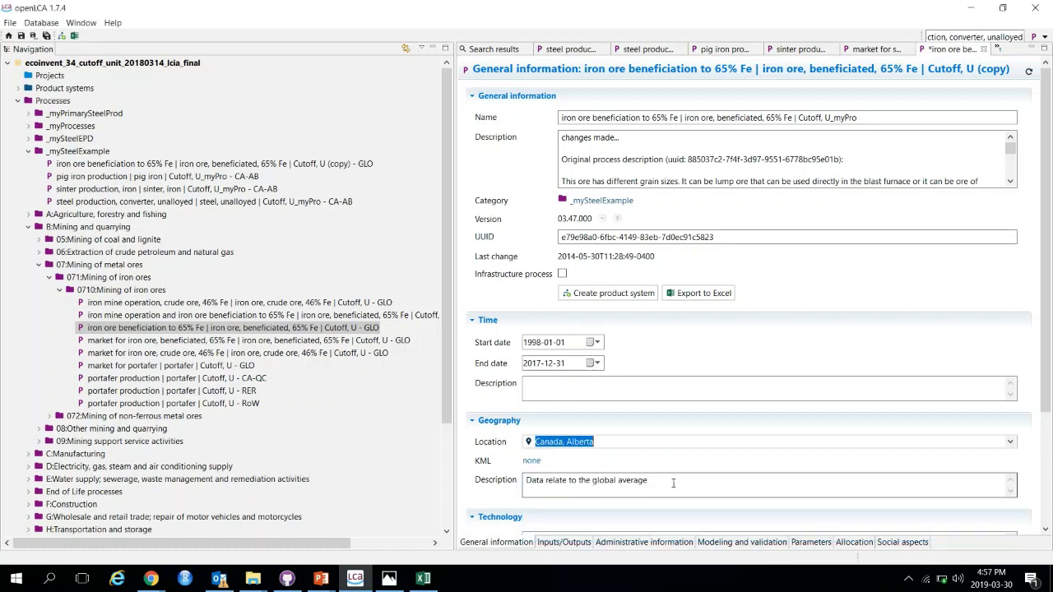
pyautogui.click(567, 543)
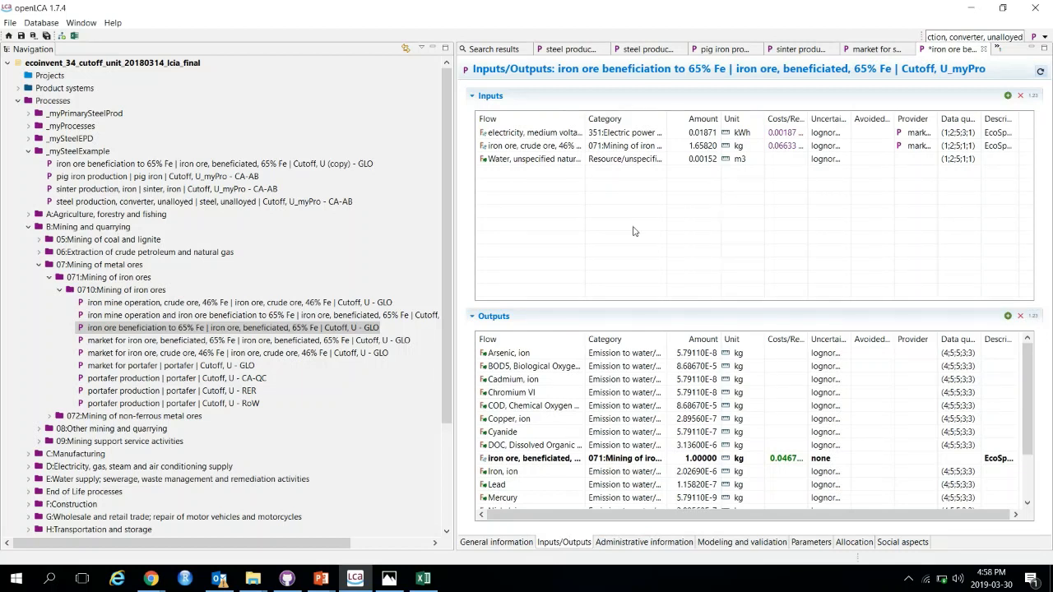
pyautogui.hotkey('ctrl', 's')
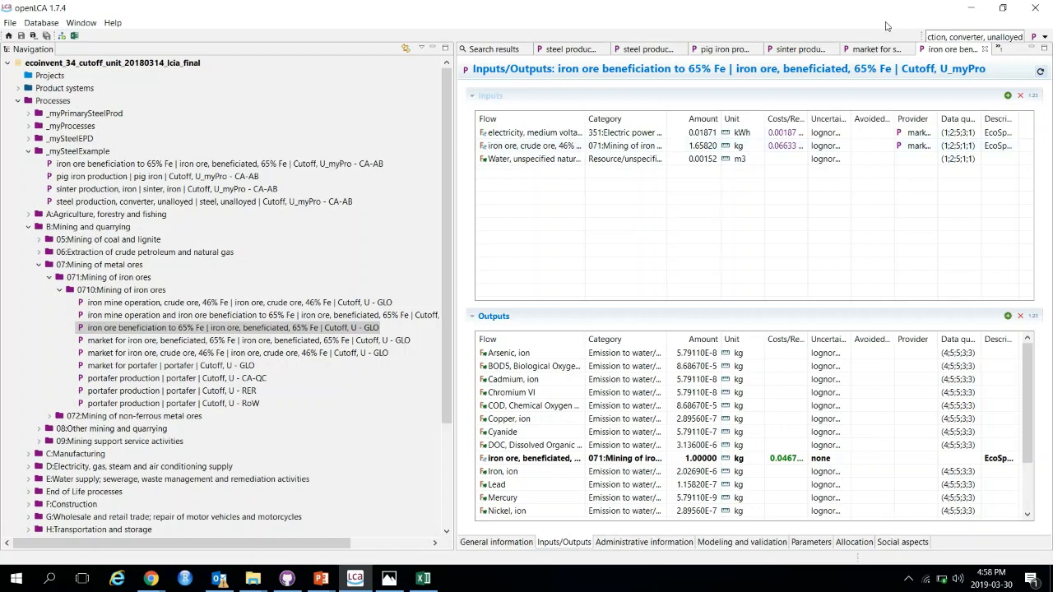
# Step: Close the sinter market tab and examine the inputs of the market for iron ore, beneficiated, 65% Fe process
pyautogui.click(874, 51)
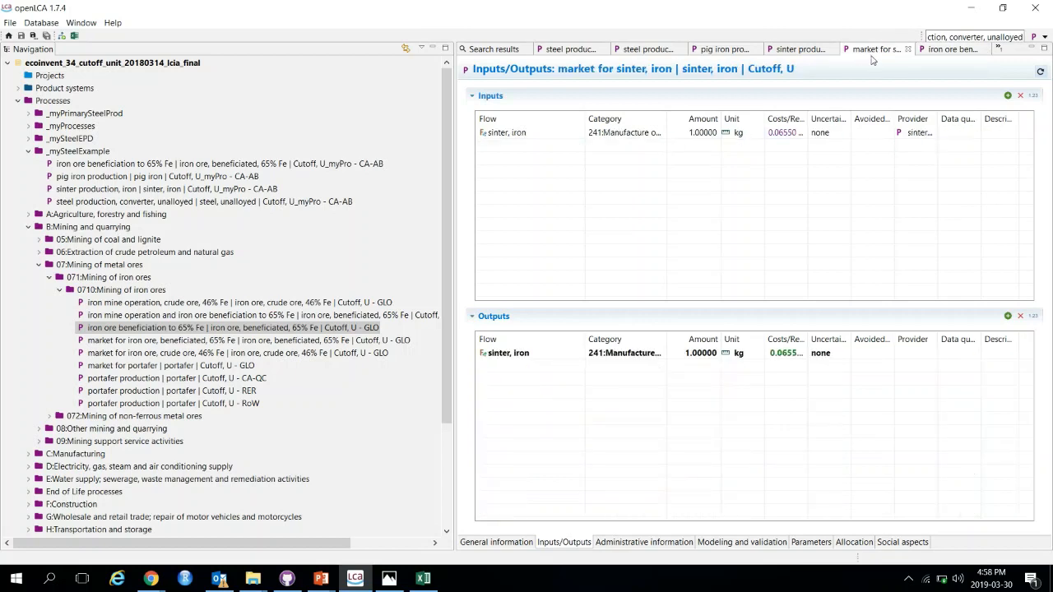
pyautogui.click(909, 49)
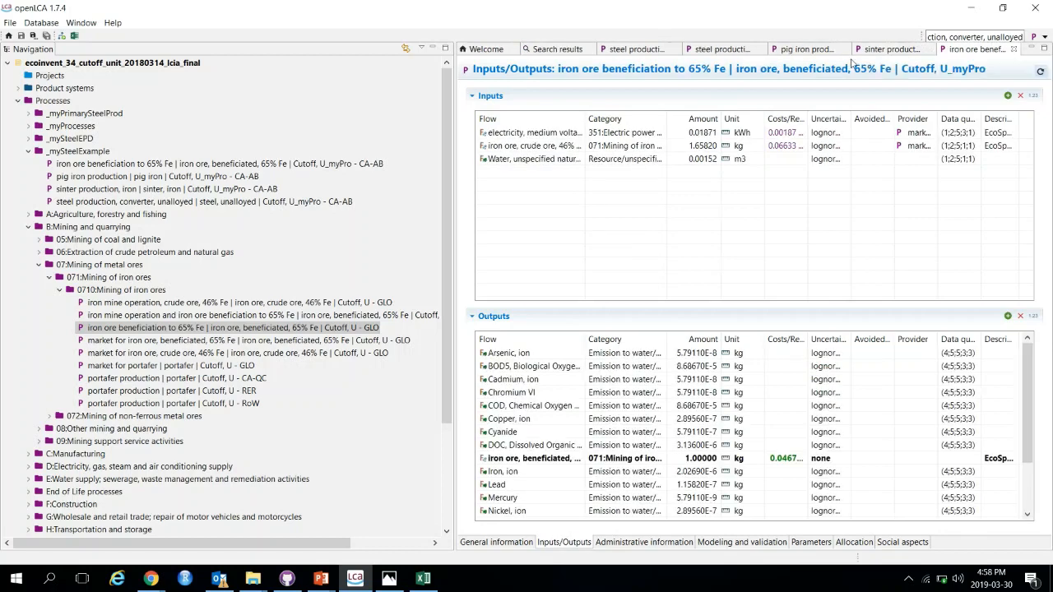
pyautogui.click(886, 51)
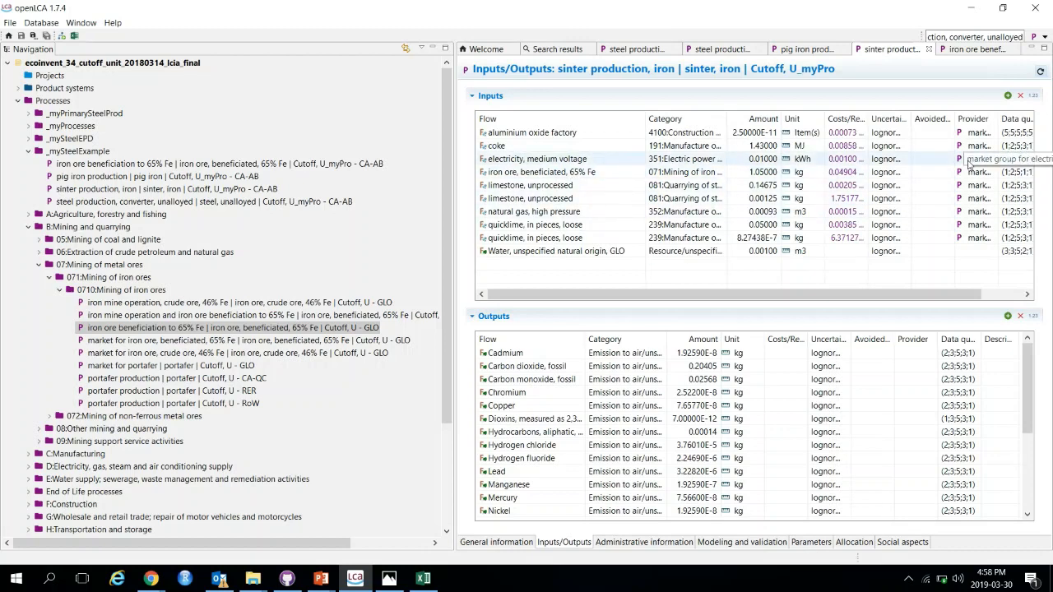
pyautogui.click(970, 170)
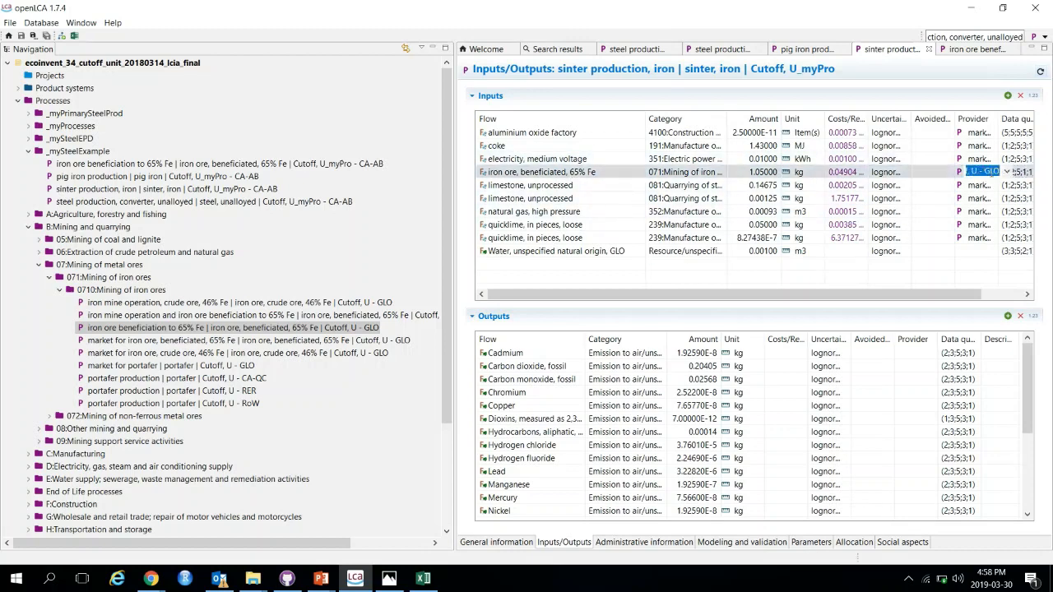
pyautogui.click(1004, 173)
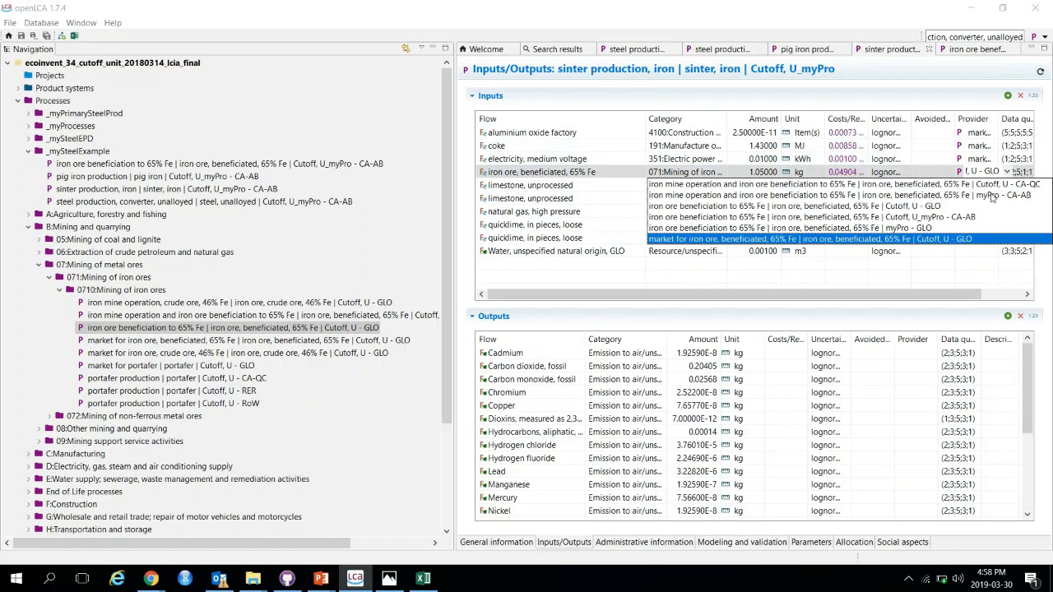
pyautogui.doubleClick(152, 342)
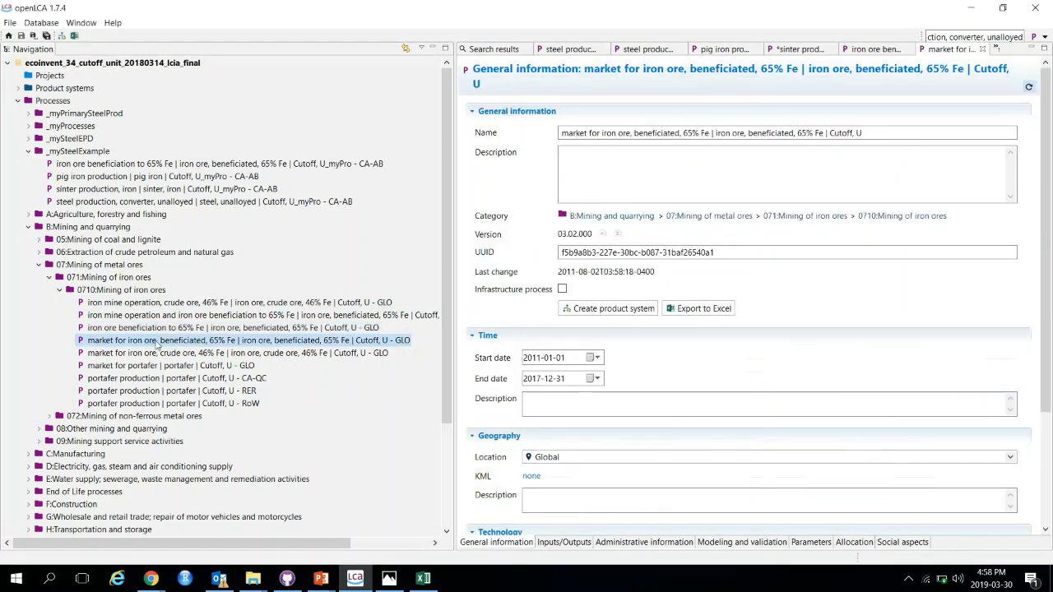
pyautogui.click(559, 542)
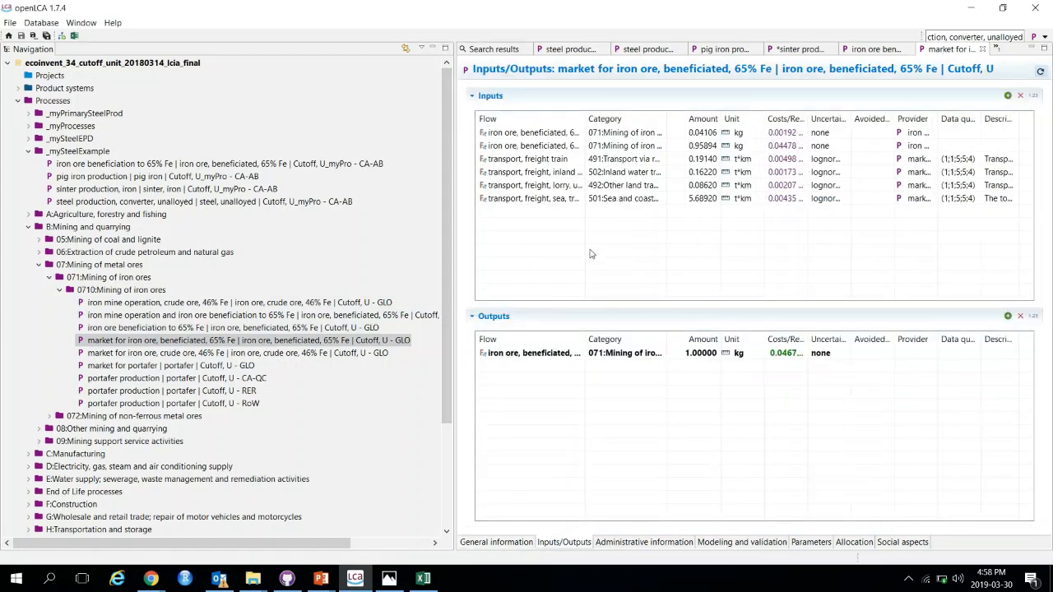
pyautogui.moveTo(586, 118); pyautogui.dragTo(652, 119)
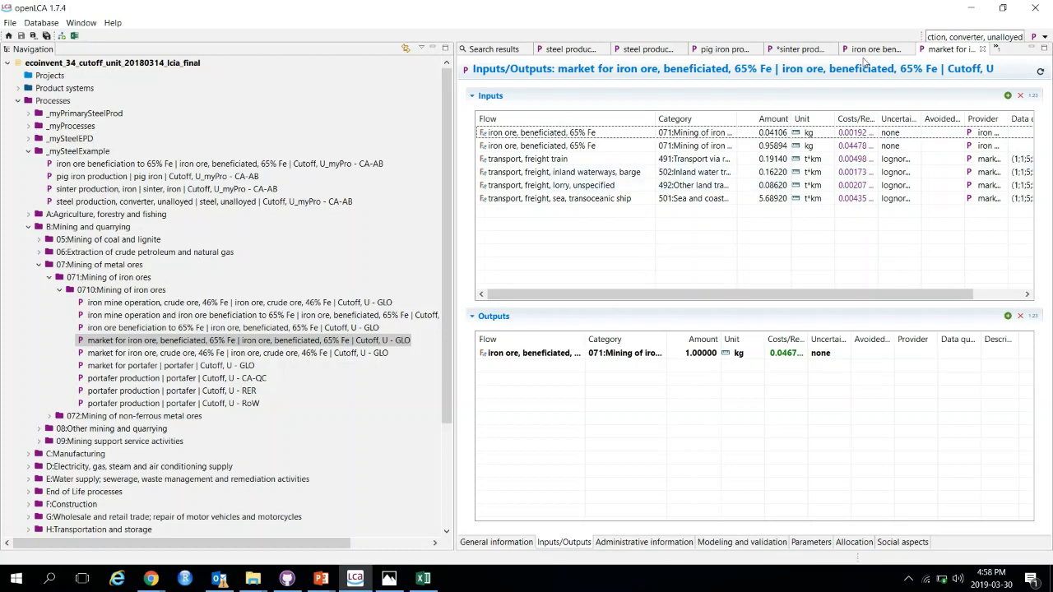
# Step: Link the sinter copy's iron ore, beneficiated input to the iron ore beneficiation U_myPro - CA-AB provider
pyautogui.click(795, 51)
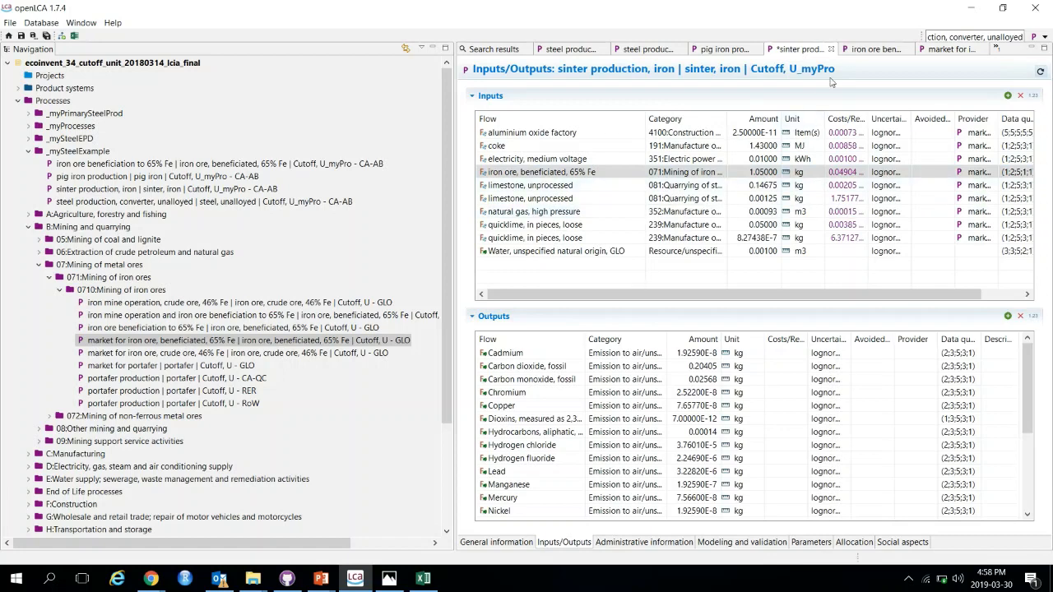
pyautogui.click(943, 52)
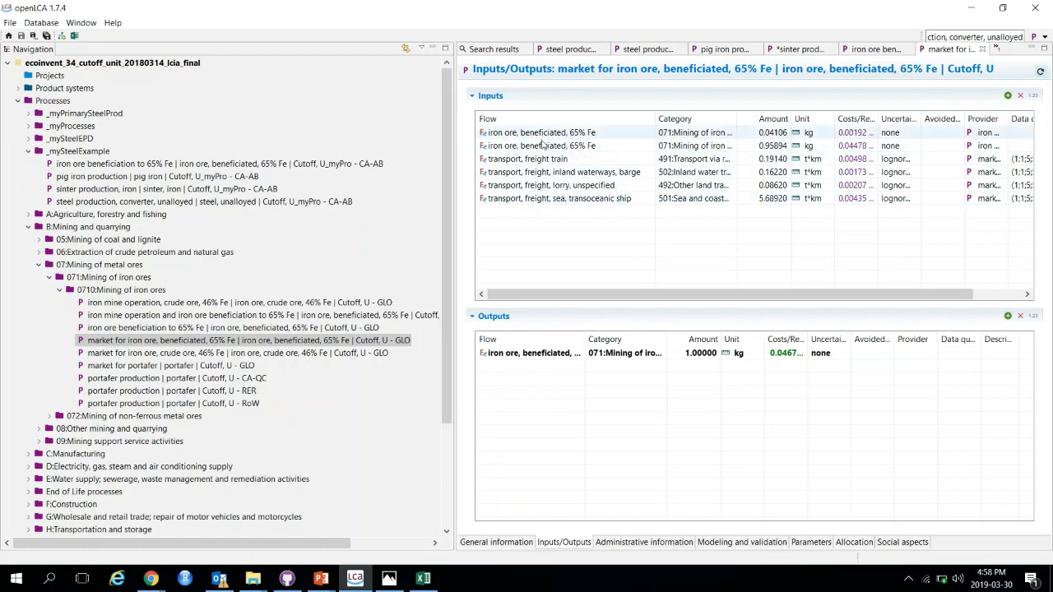
pyautogui.click(797, 49)
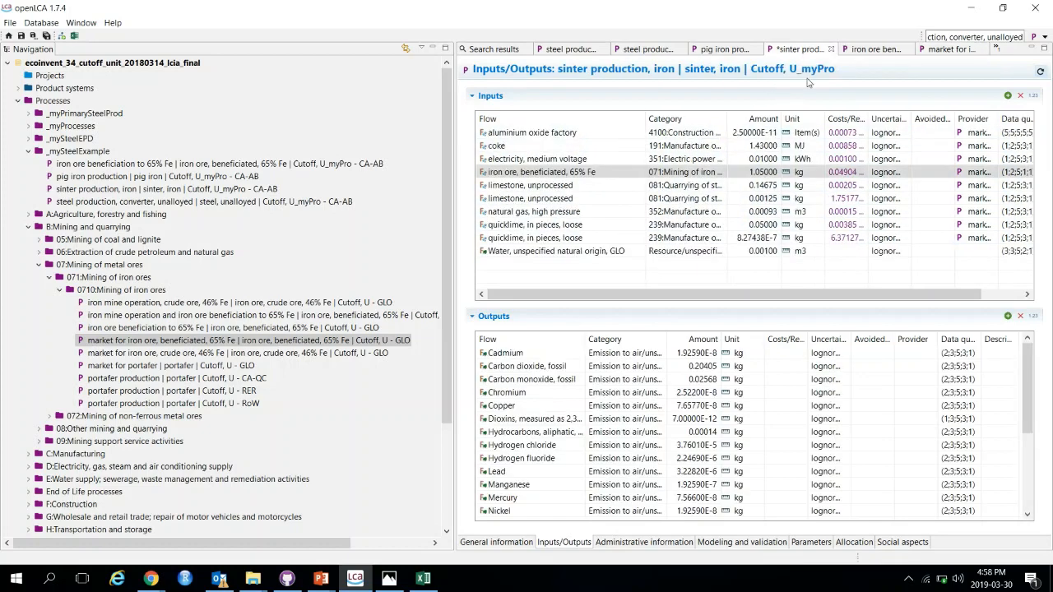
pyautogui.click(971, 172)
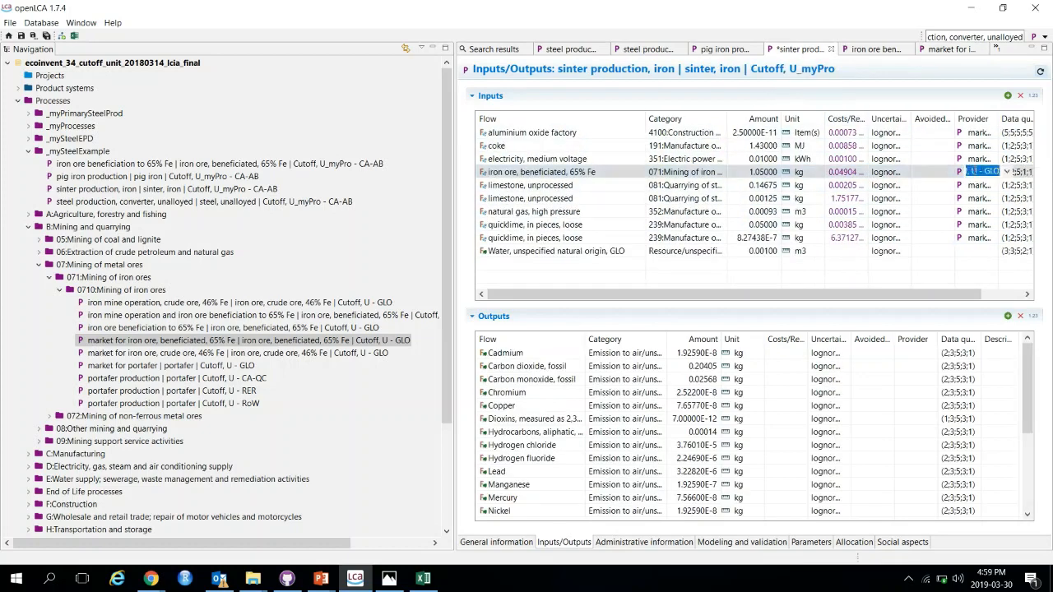
pyautogui.click(1007, 172)
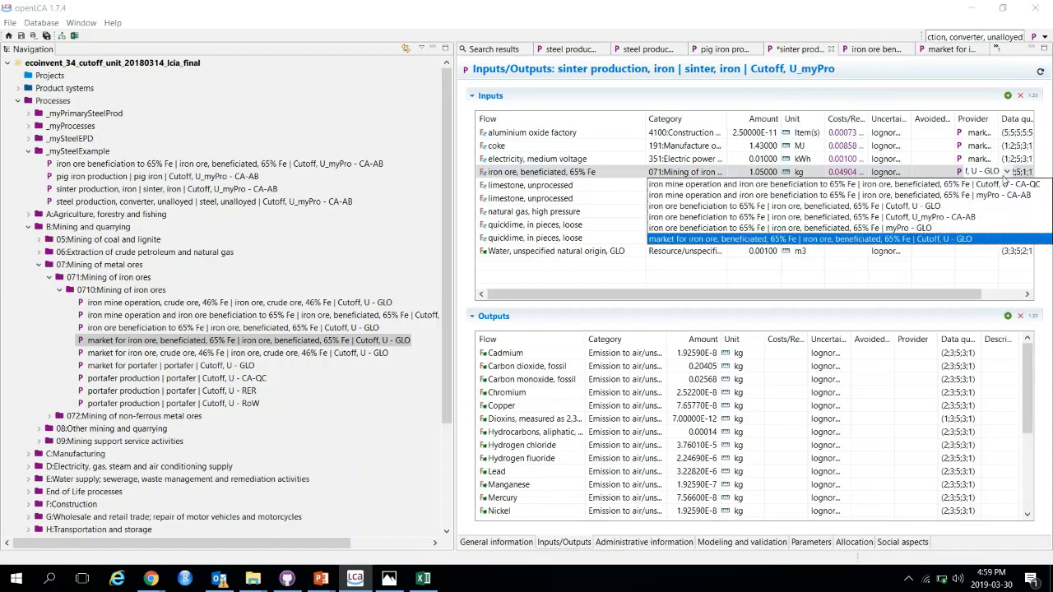
pyautogui.click(930, 220)
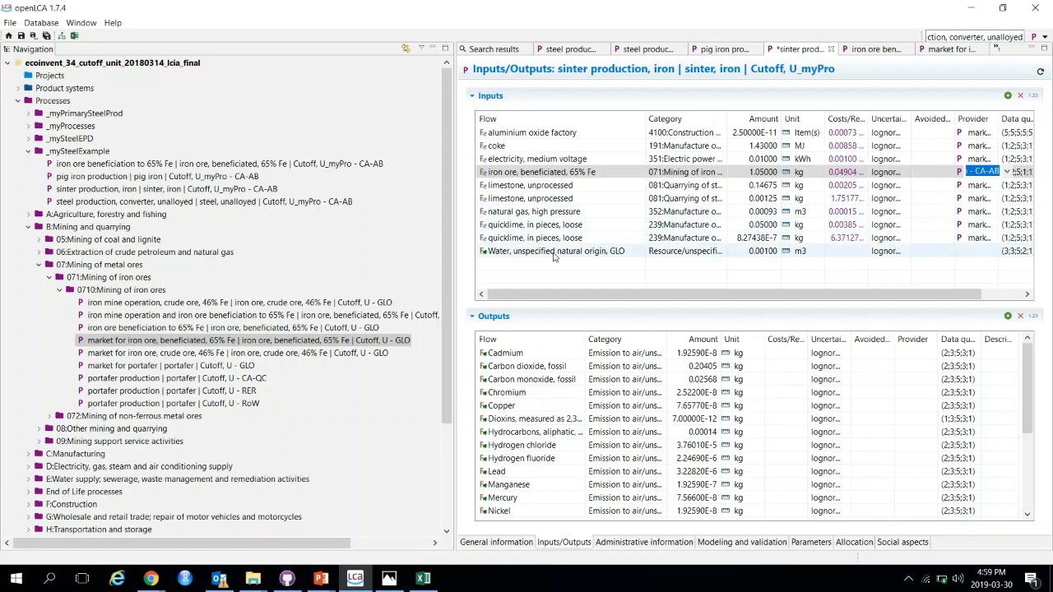
# Step: Add a 'transport, freight train' input flow to the sinter copy, filtering the flow list by 'train'
pyautogui.click(1008, 96)
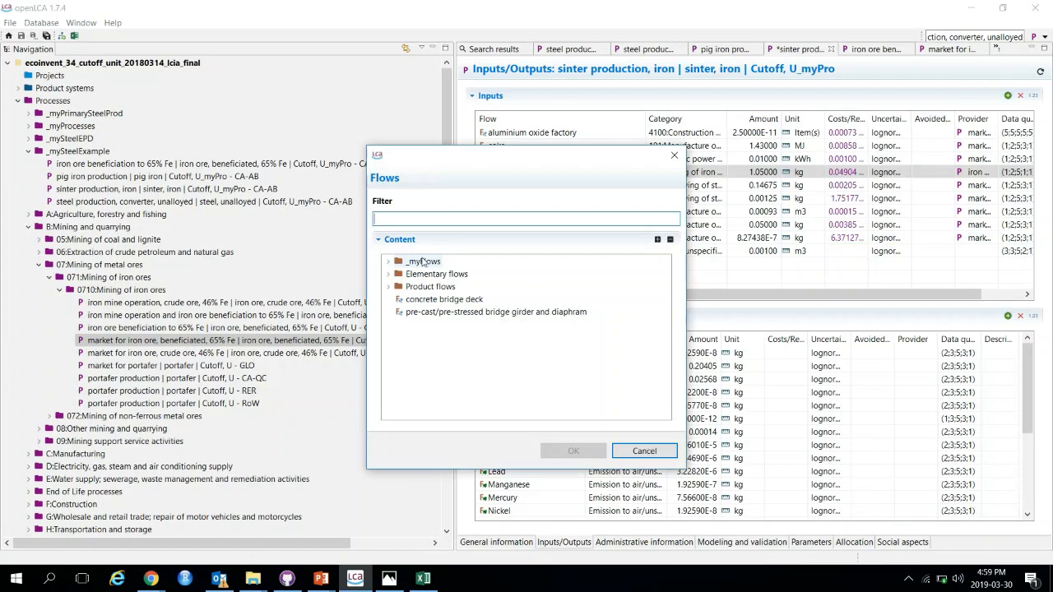
pyautogui.write('tr')
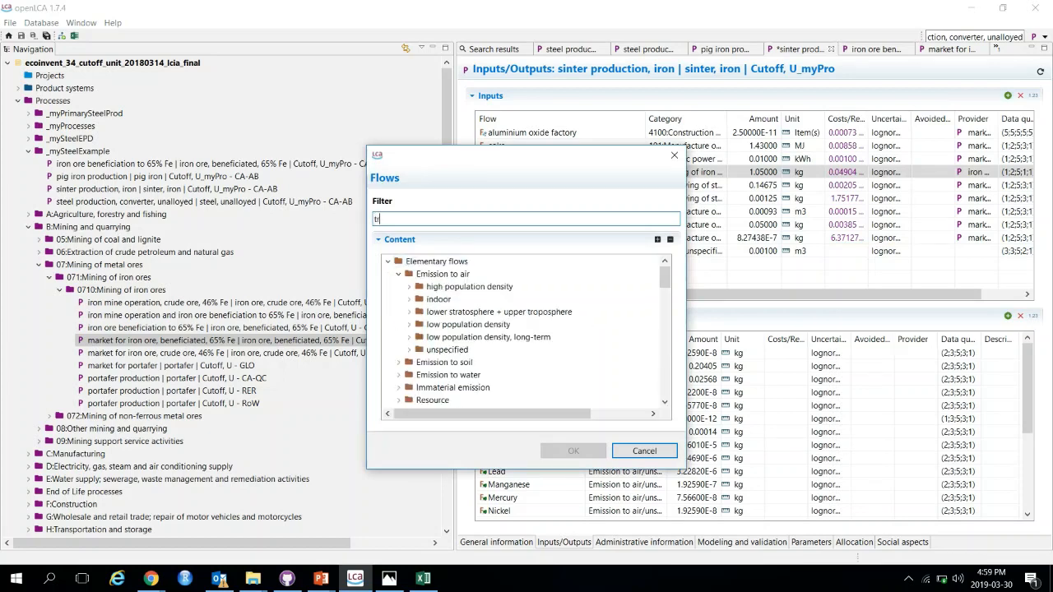
pyautogui.write('ain')
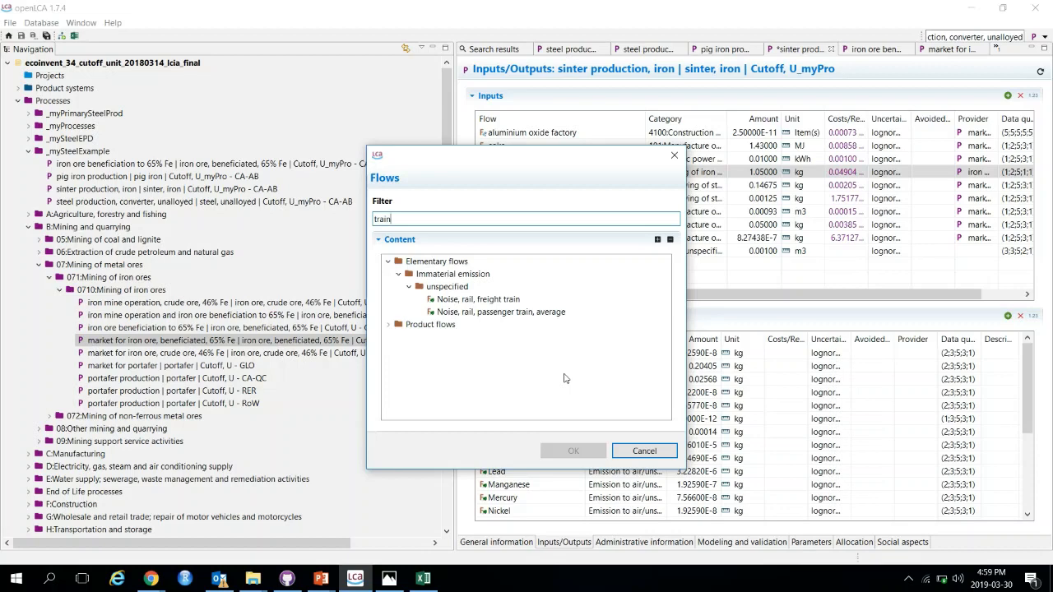
pyautogui.click(388, 326)
pyautogui.click(398, 376)
pyautogui.click(409, 387)
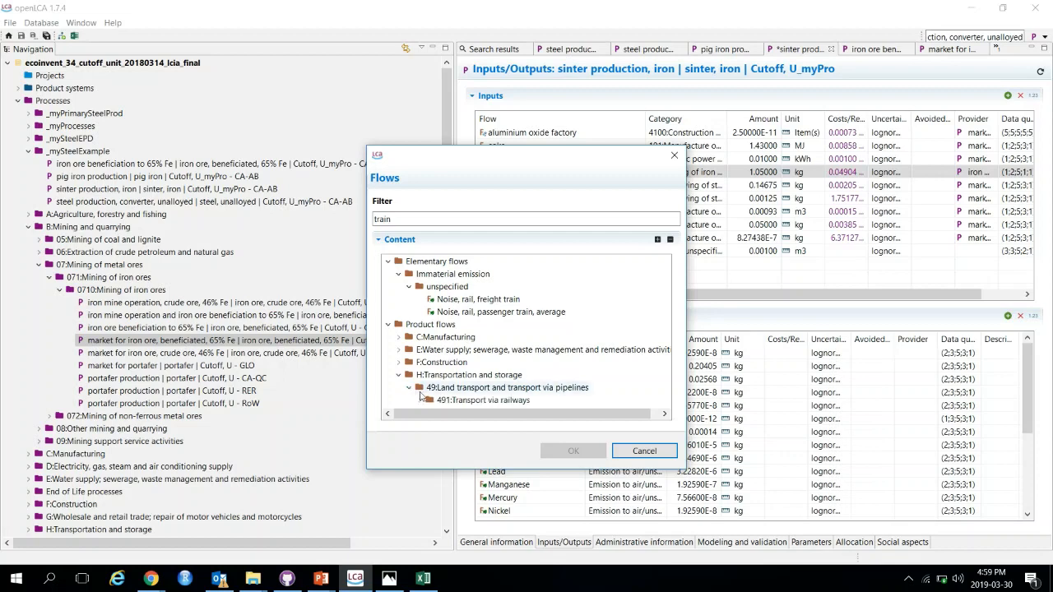
pyautogui.click(411, 400)
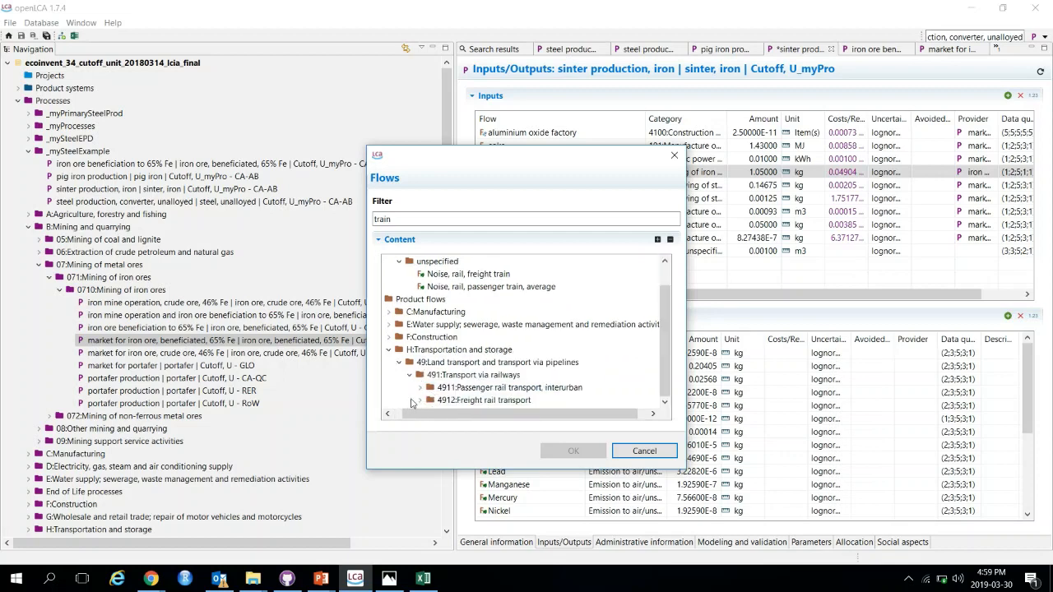
pyautogui.doubleClick(428, 401)
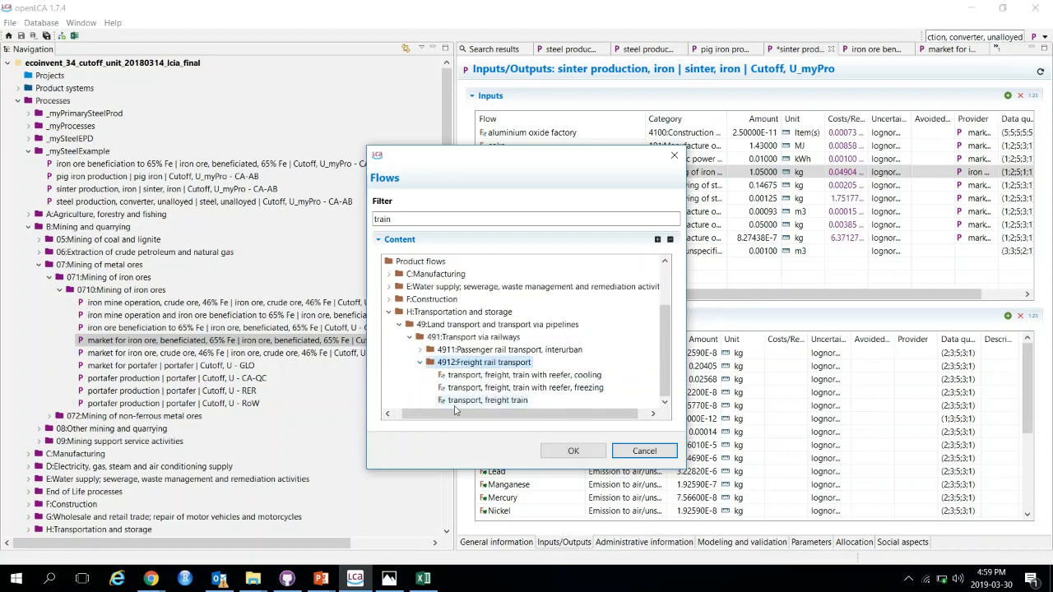
pyautogui.click(479, 401)
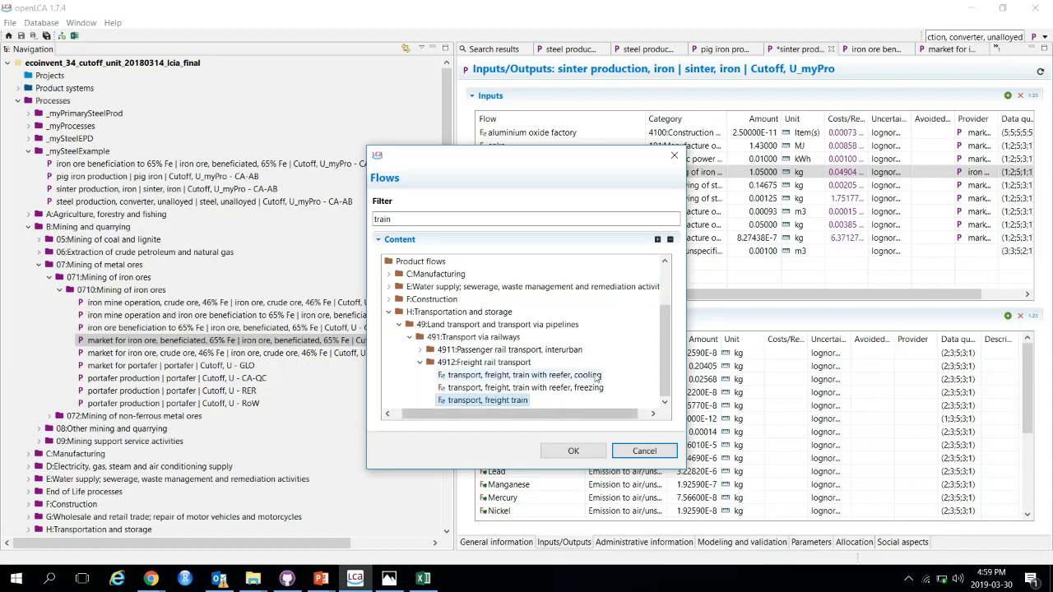
pyautogui.click(574, 451)
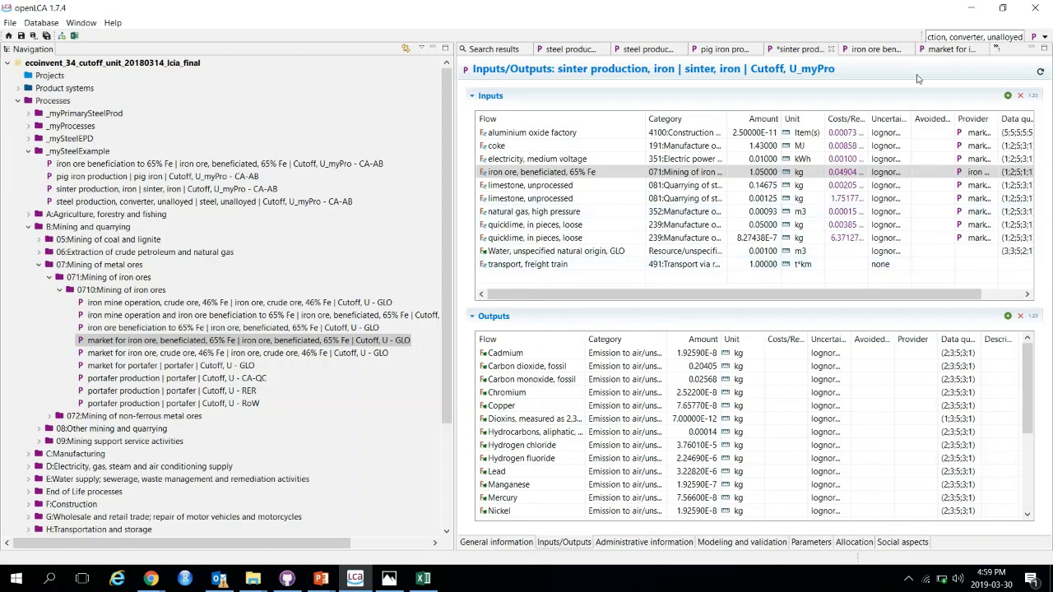
# Step: Set the freight train input's amount to 0.2 t*km in the sinter copy
pyautogui.click(938, 52)
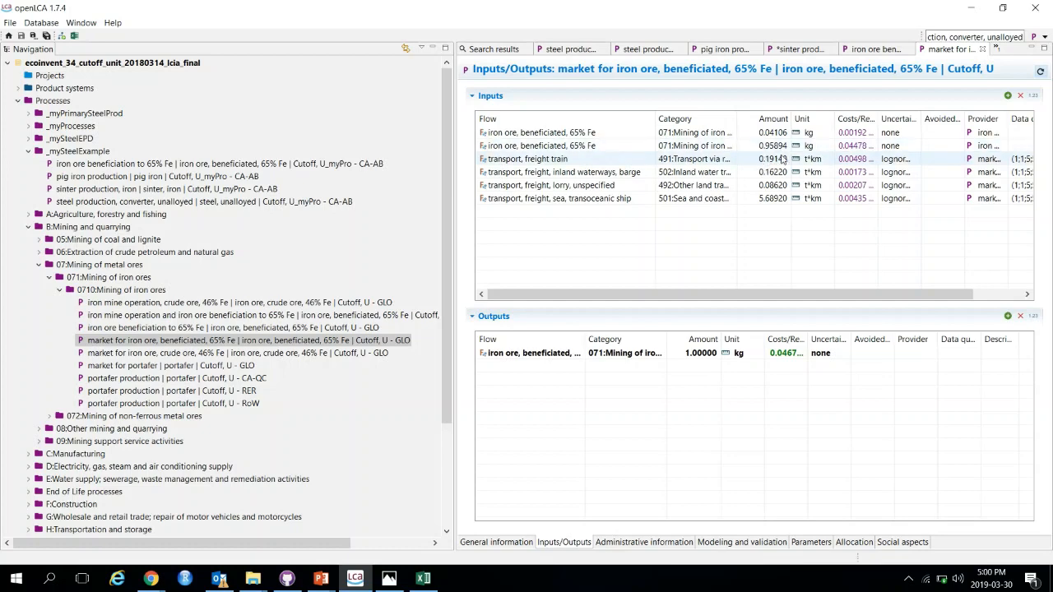
pyautogui.click(802, 49)
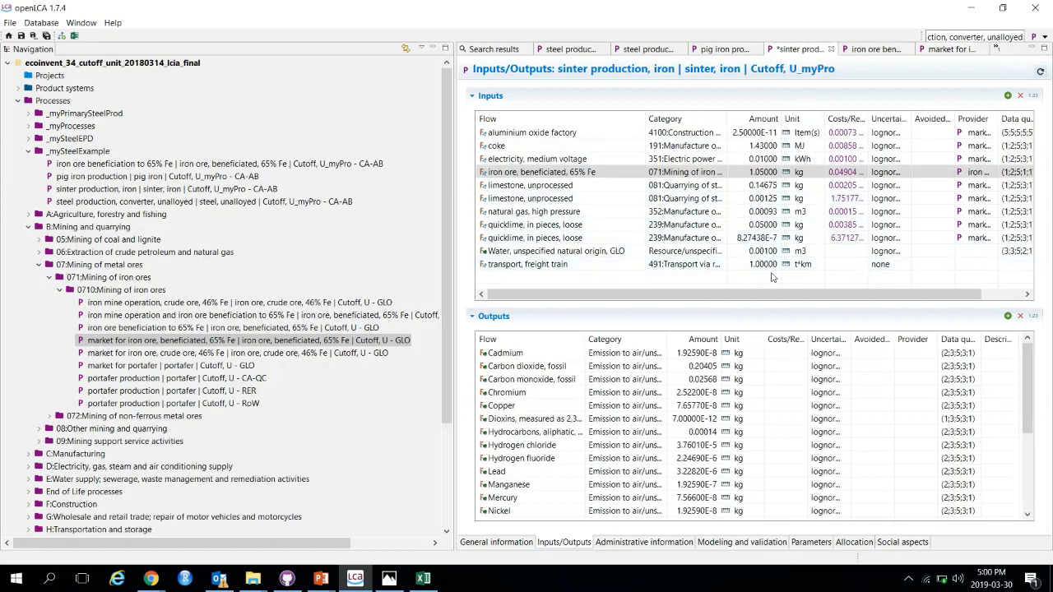
pyautogui.click(773, 262)
pyautogui.write('0.2')
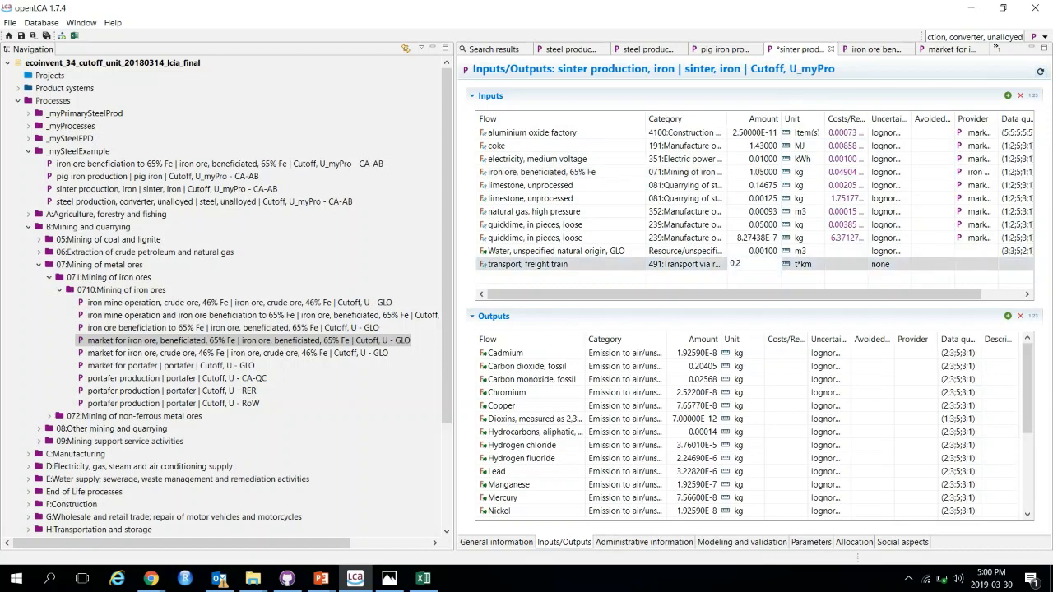
pyautogui.press('Return')
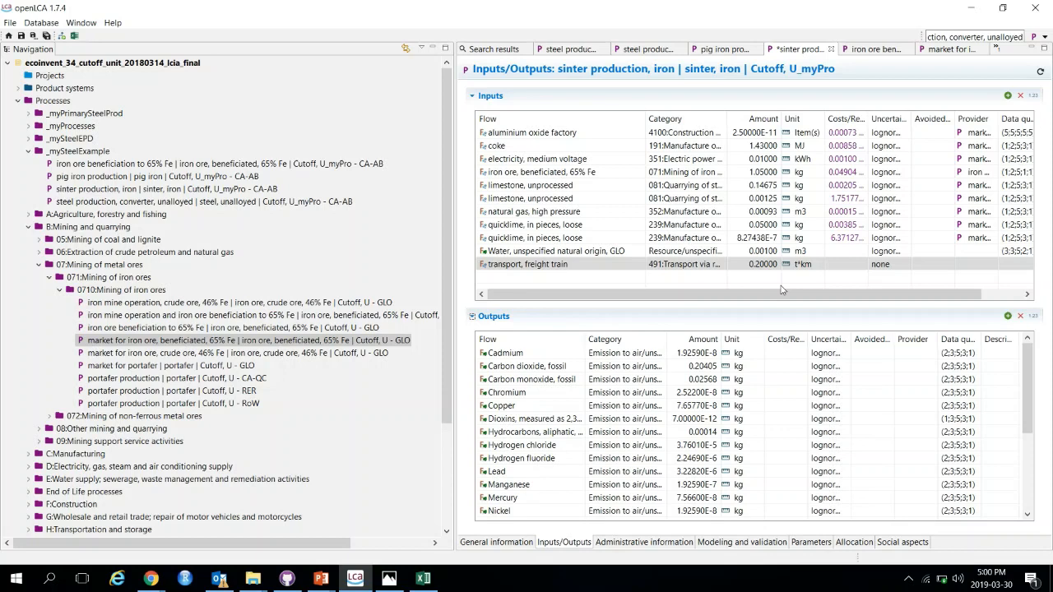
# Step: Link the sinter copy's freight train input to the 'transport, freight train, diesel, with particle filter | Cutoff, U - RoW' provider
pyautogui.click(975, 268)
pyautogui.click(998, 269)
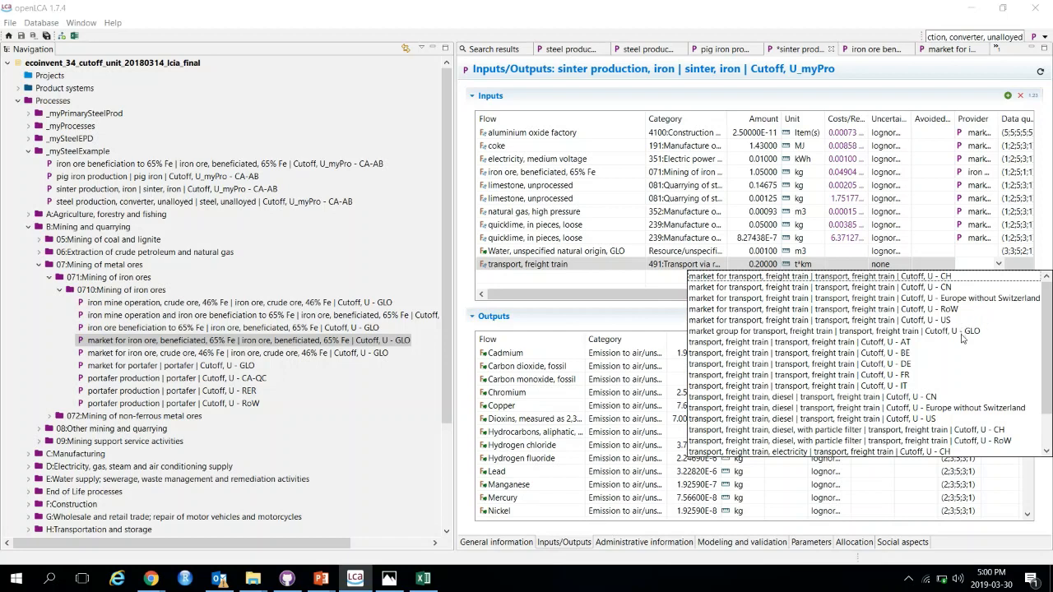
pyautogui.scroll(-2, 928, 400)
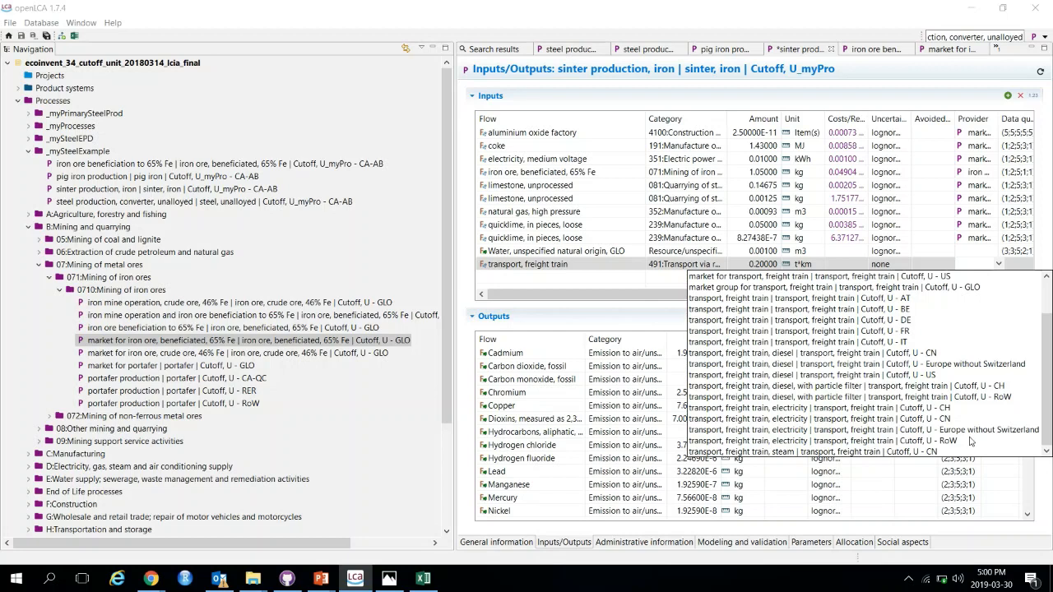
pyautogui.scroll(2, 971, 443)
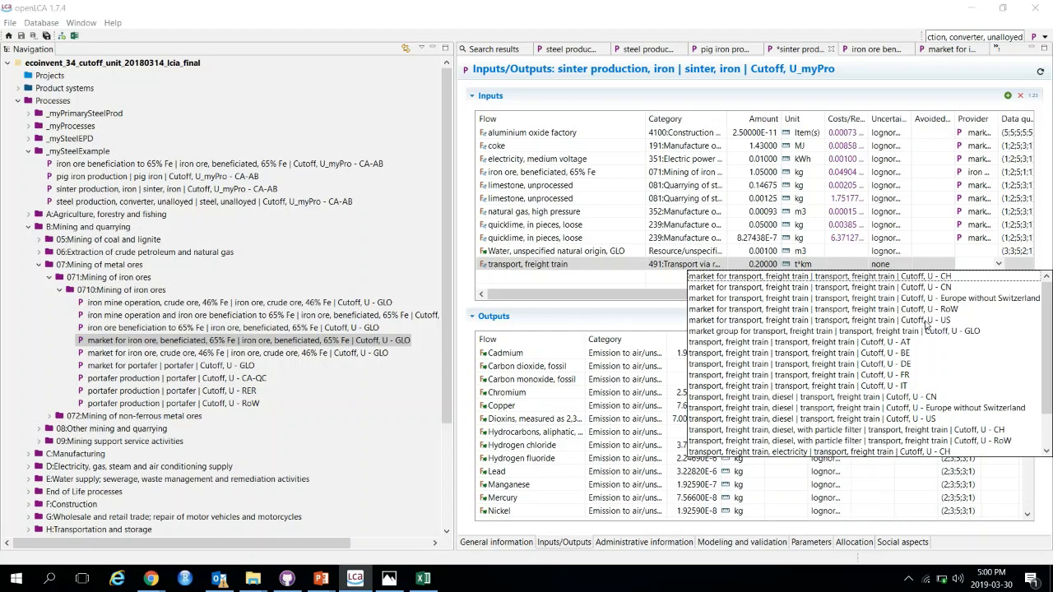
pyautogui.click(961, 446)
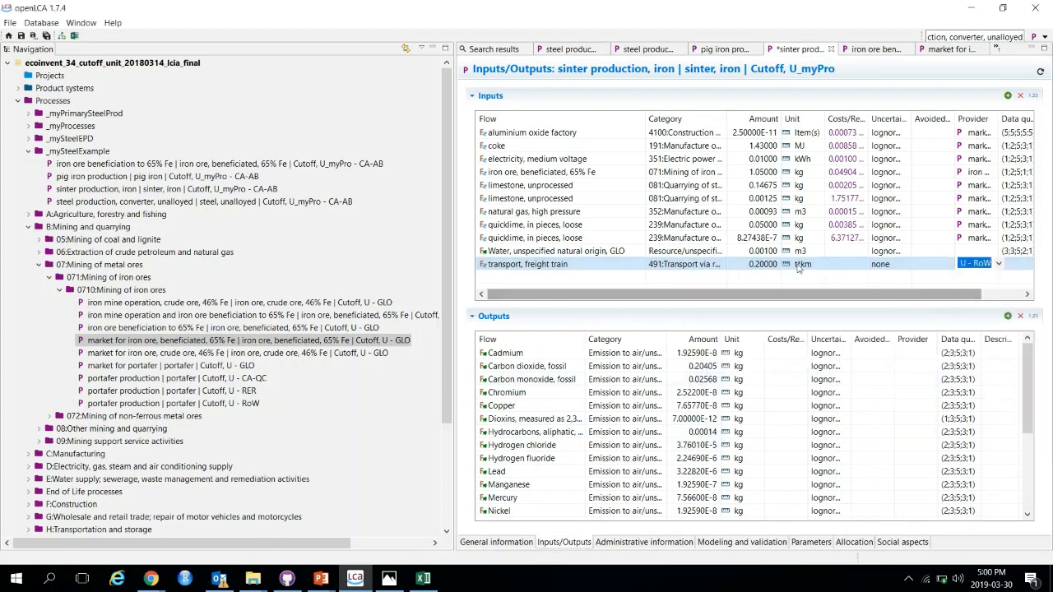
pyautogui.click(670, 285)
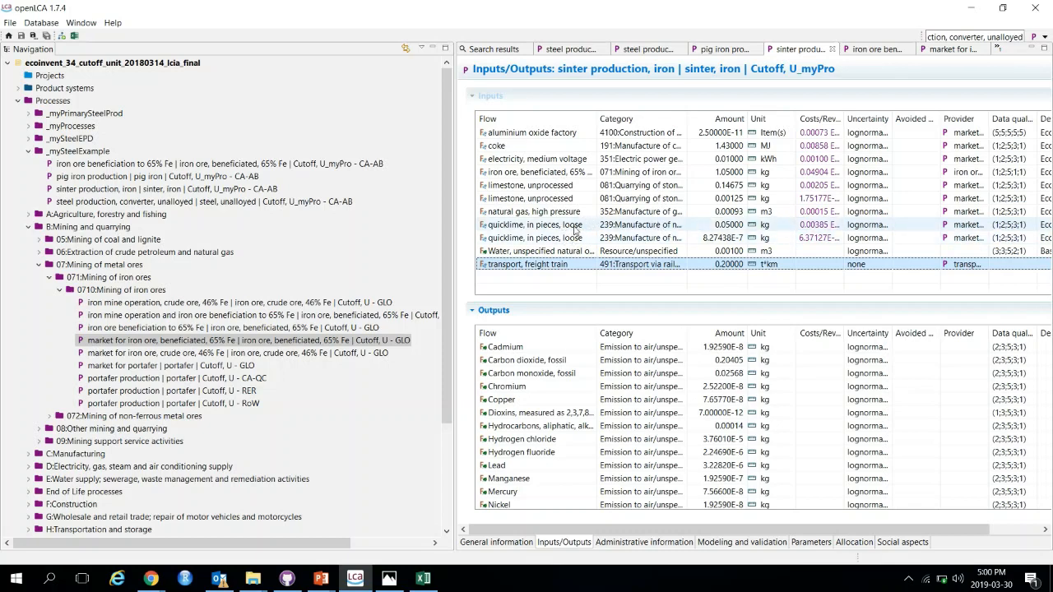
# Step: Check the providers of both quicklime inputs and save the sinter copy
pyautogui.click(984, 225)
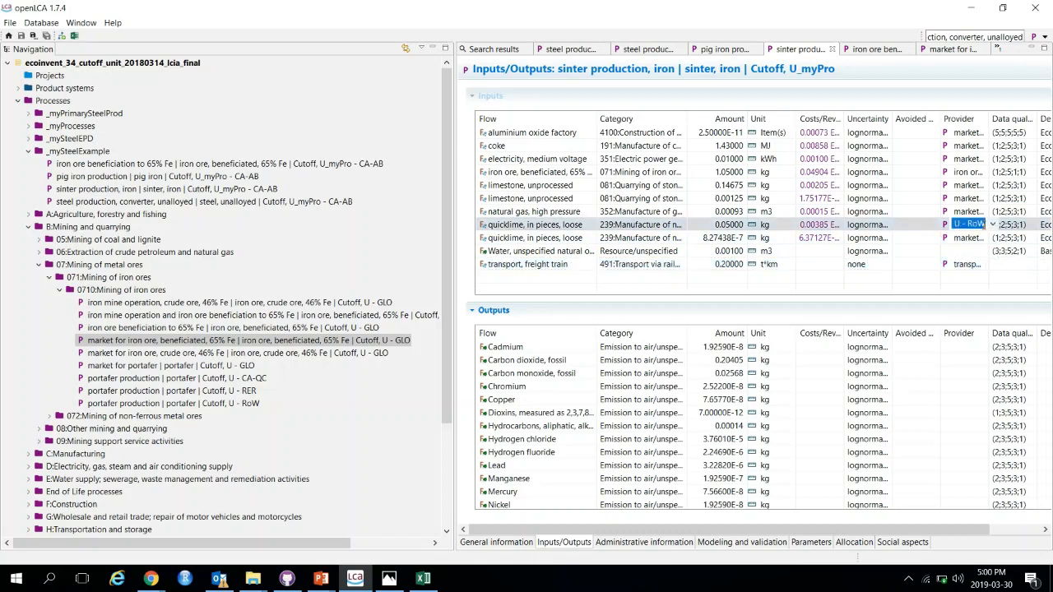
pyautogui.click(972, 238)
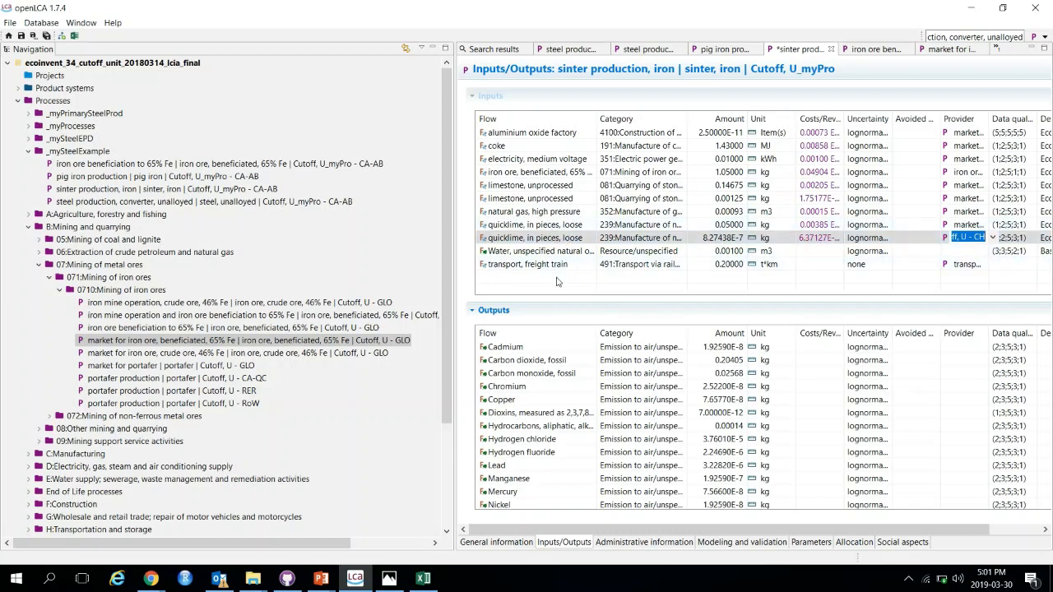
pyautogui.hotkey('ctrl', 's')
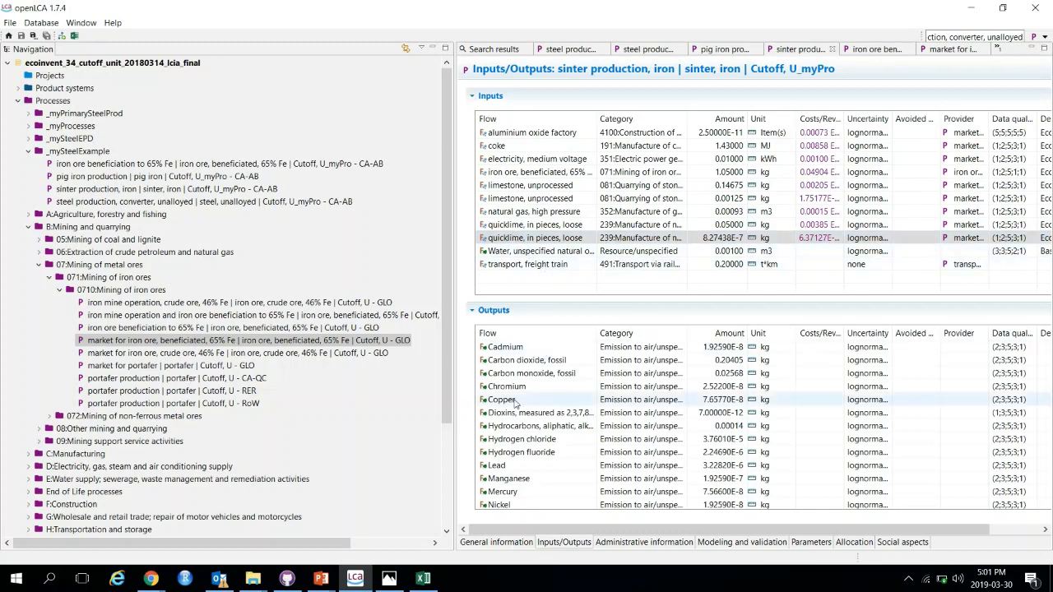
# Step: Review the list of value-chain processes to modify on the case-study slide in the presentation
pyautogui.click(309, 586)
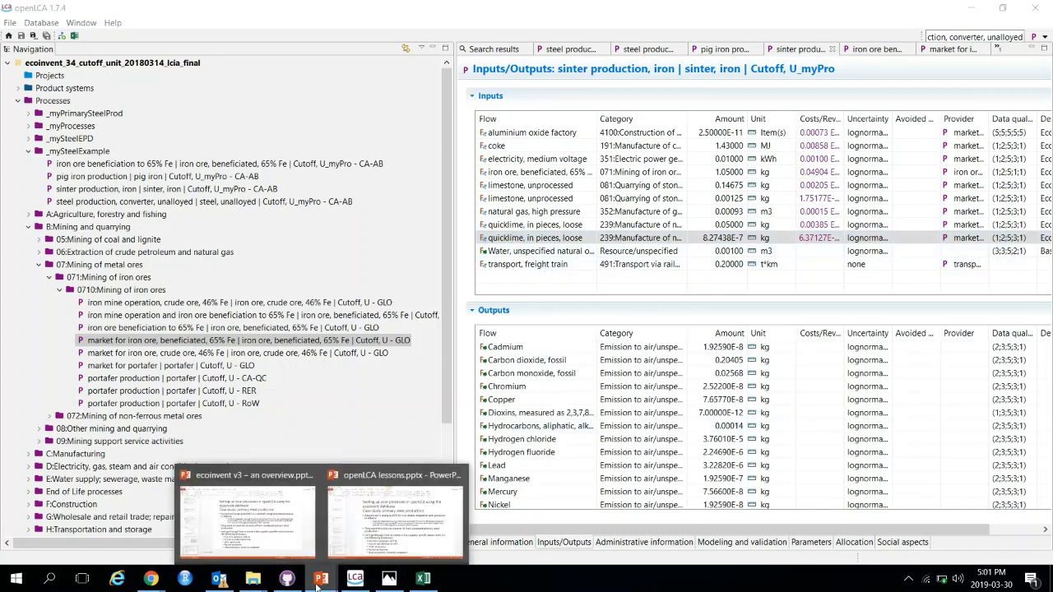
pyautogui.click(372, 540)
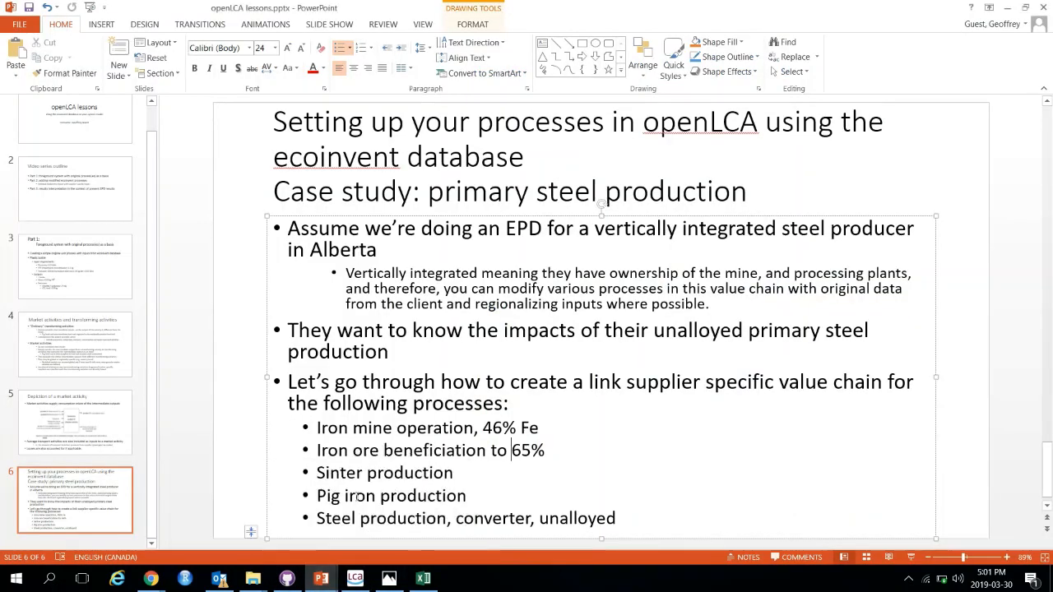
pyautogui.moveTo(447, 520); pyautogui.dragTo(346, 454)
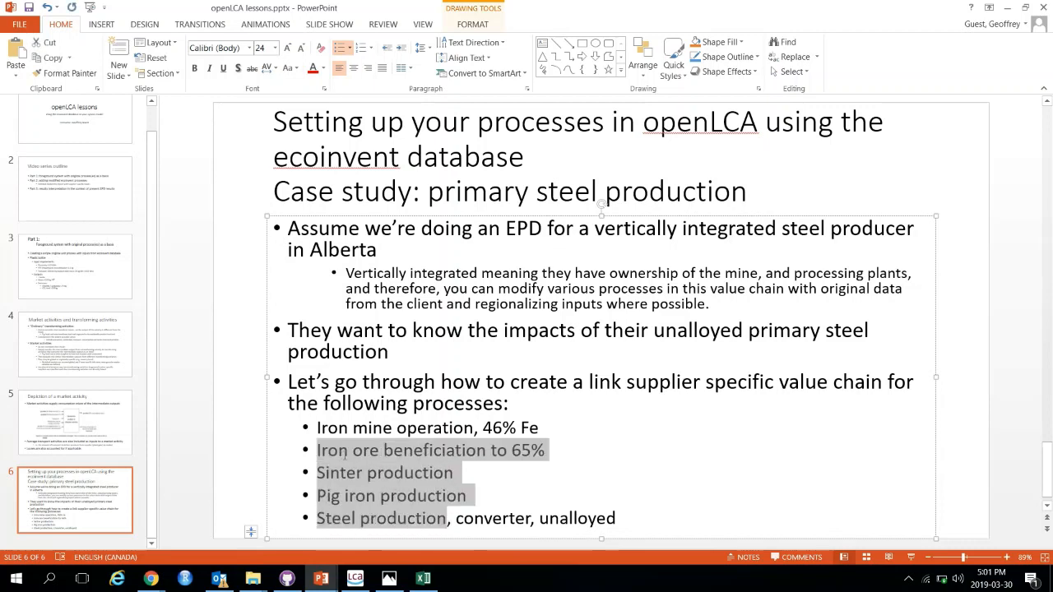
pyautogui.click(485, 428)
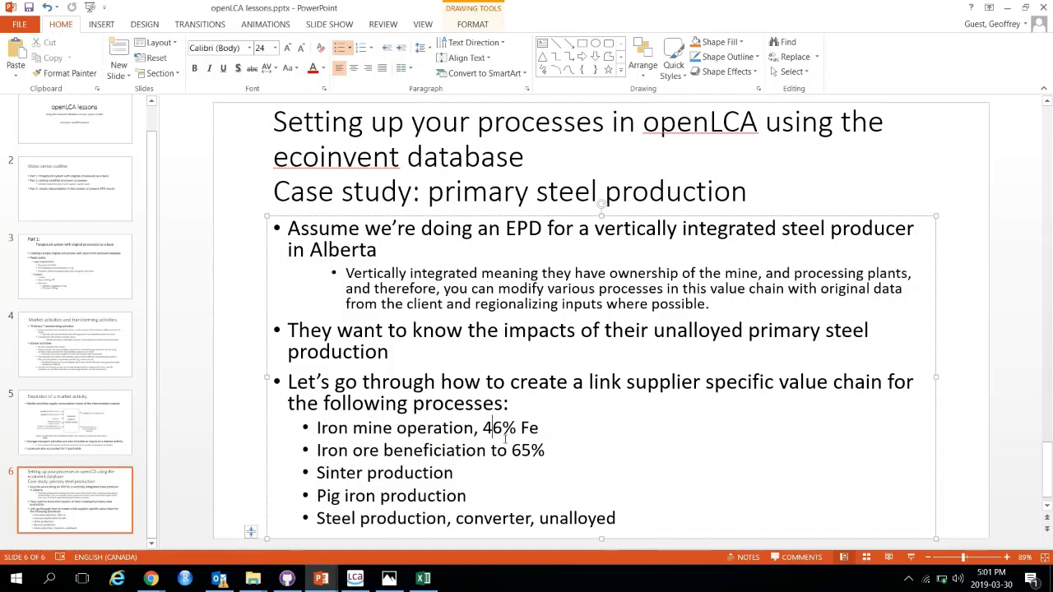
pyautogui.click(1012, 7)
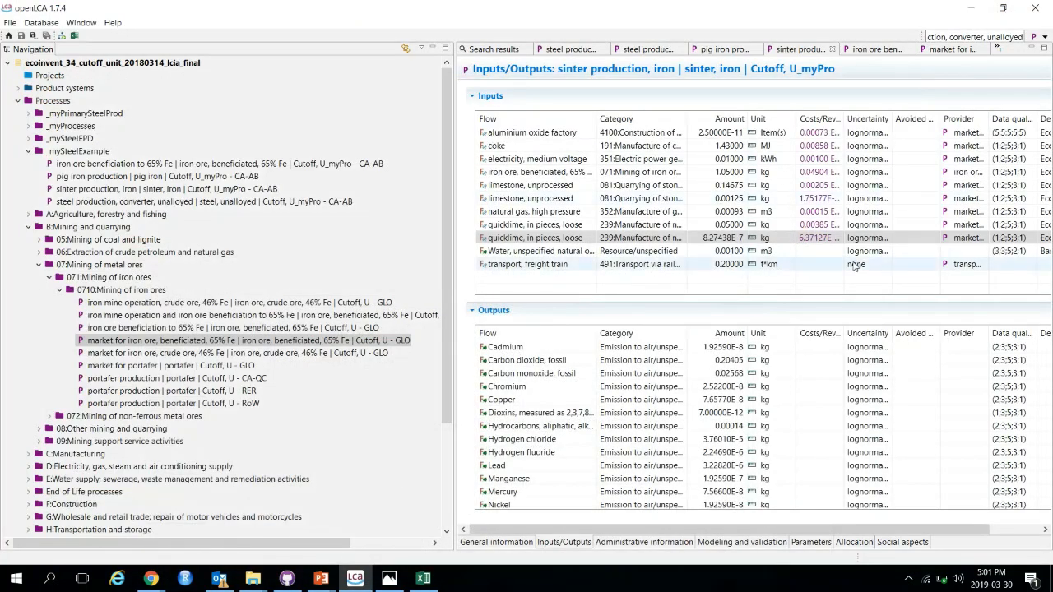
# Step: Close the market tab and inspect the iron ore beneficiation copy's crude ore provider and the related source processes
pyautogui.click(954, 50)
pyautogui.click(985, 50)
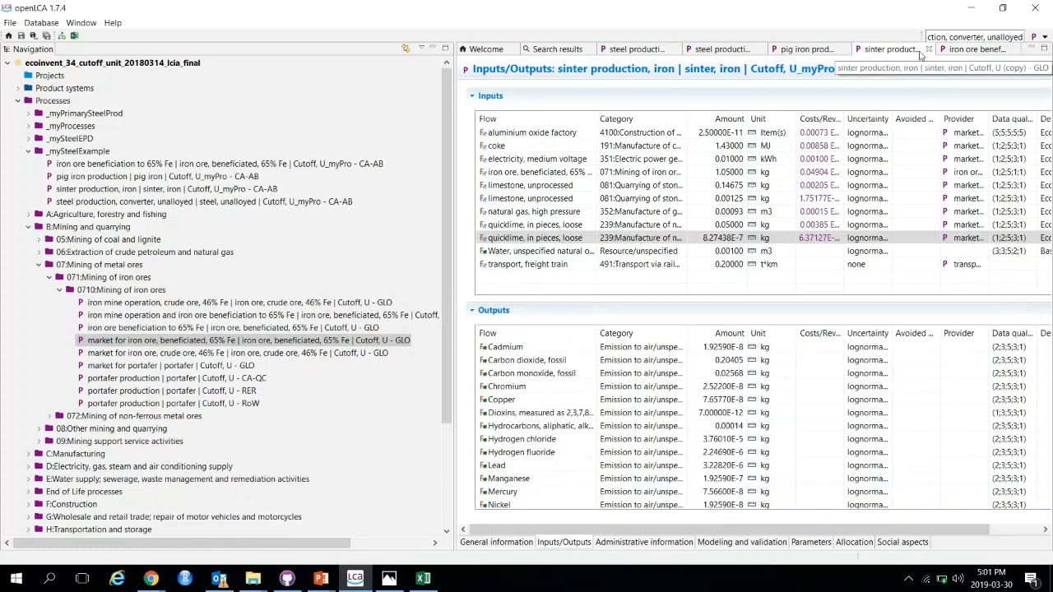
pyautogui.click(975, 51)
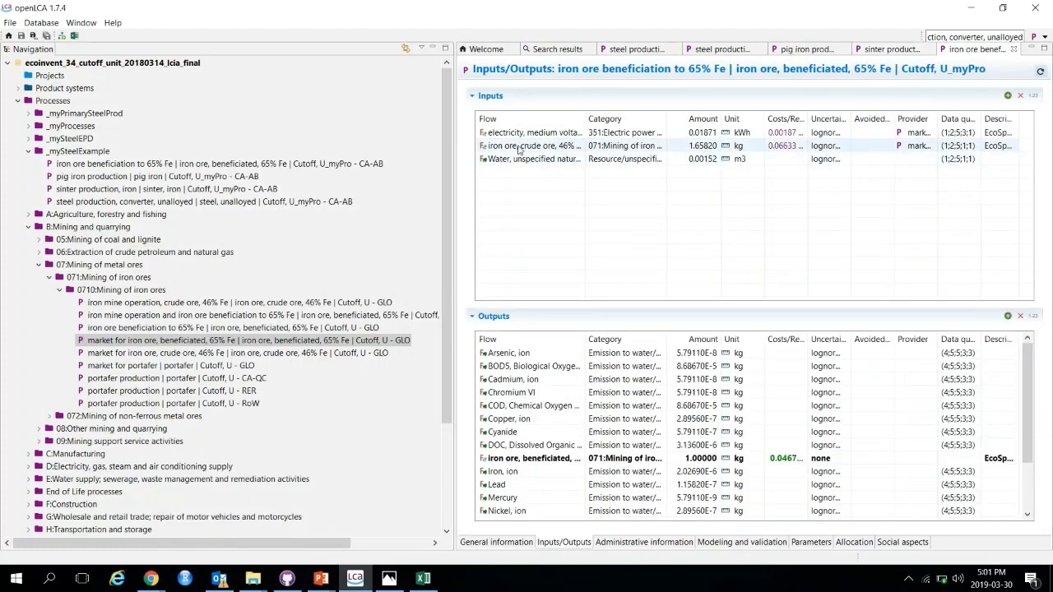
pyautogui.click(915, 145)
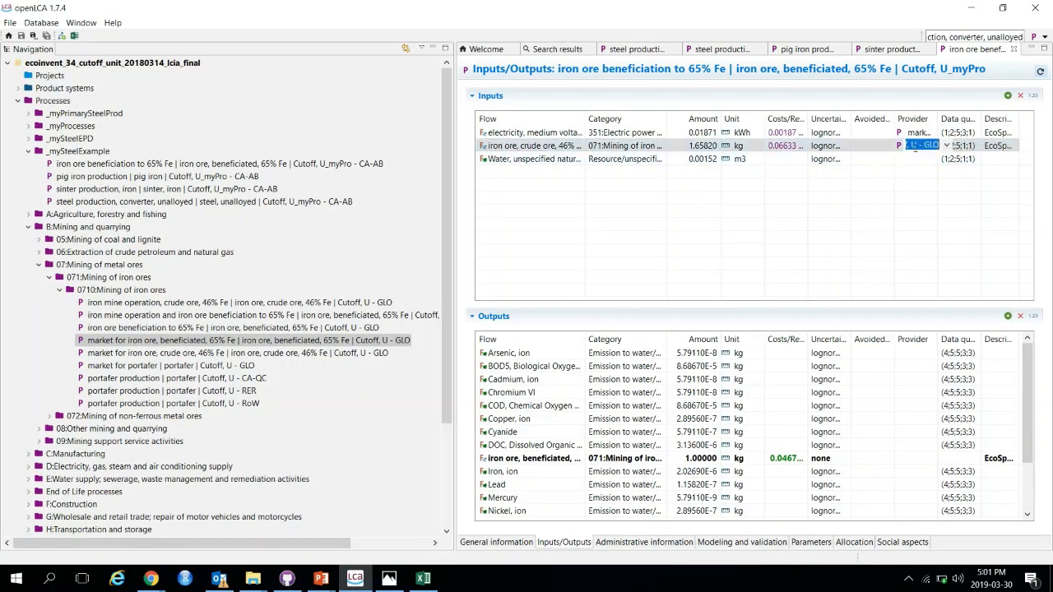
pyautogui.click(206, 354)
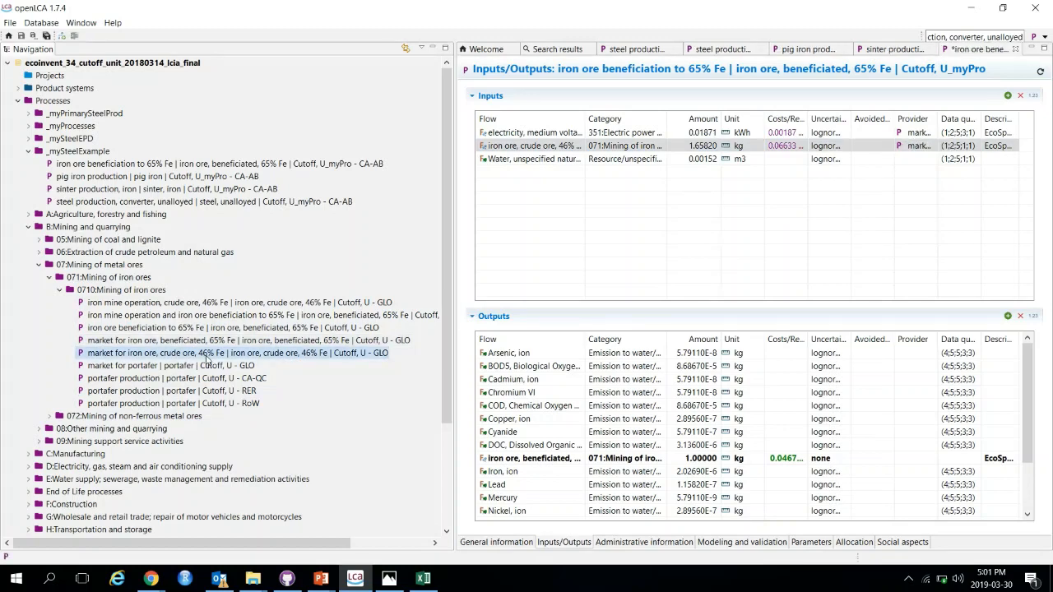
pyautogui.click(177, 328)
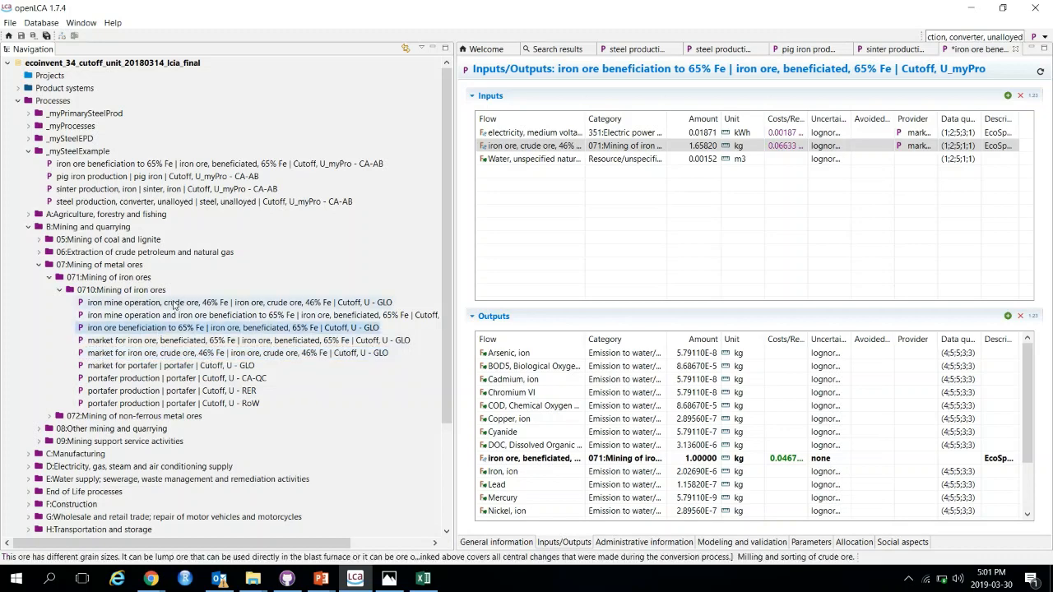
# Step: Copy the 'iron mine operation, crude ore, 46% Fe' process and paste it into the _mySteelExample folder
pyautogui.click(174, 302)
pyautogui.rightClick(174, 303)
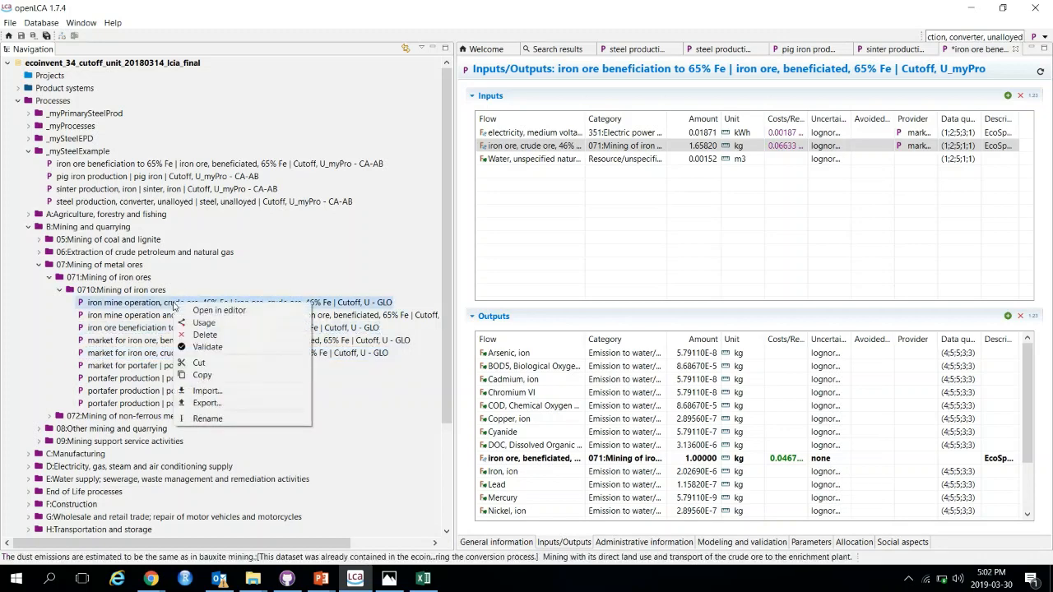
pyautogui.click(219, 379)
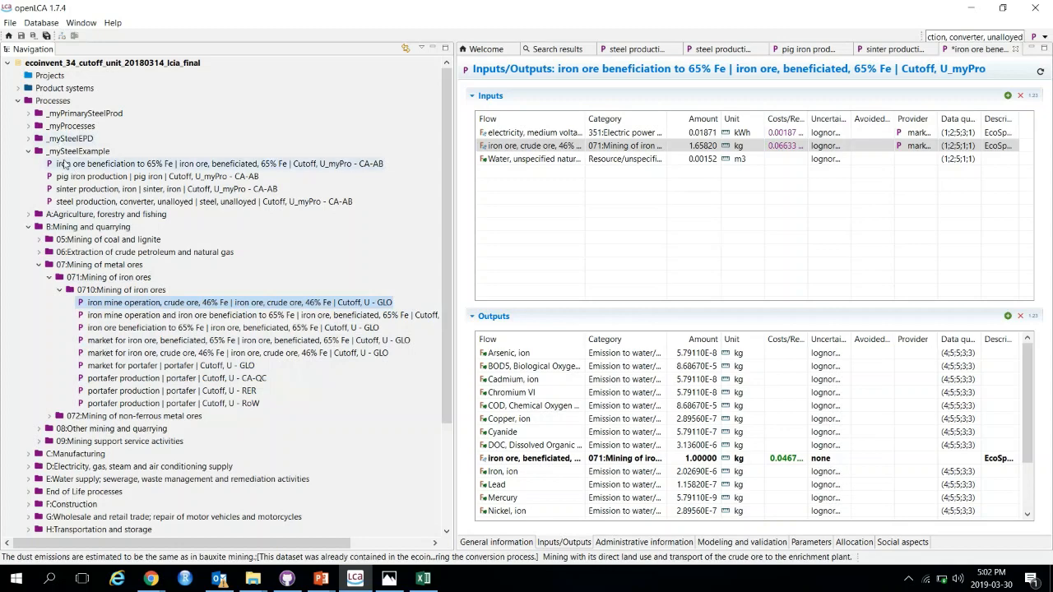
pyautogui.rightClick(71, 153)
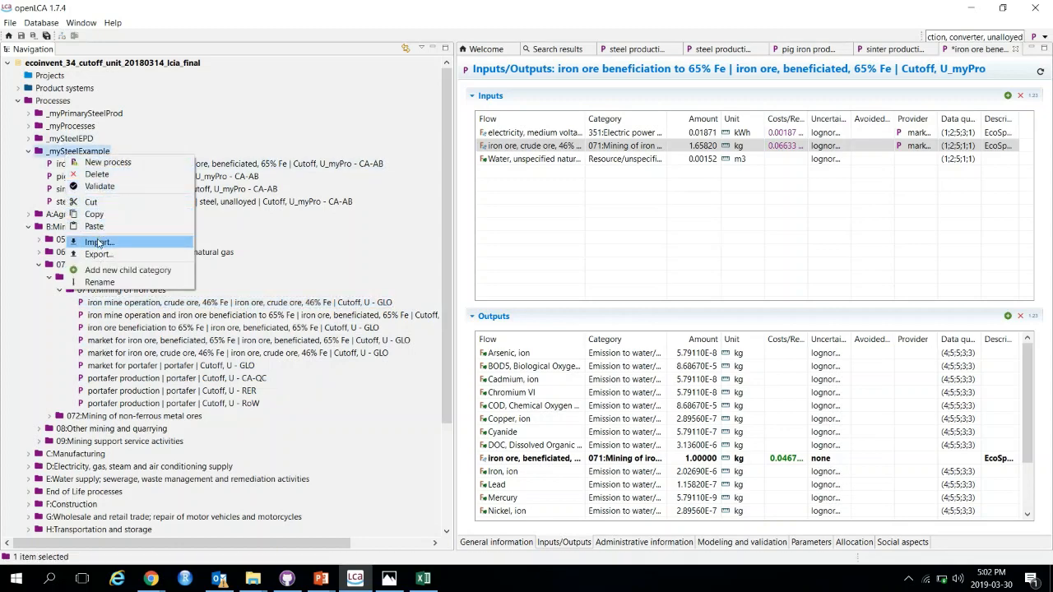
pyautogui.click(113, 226)
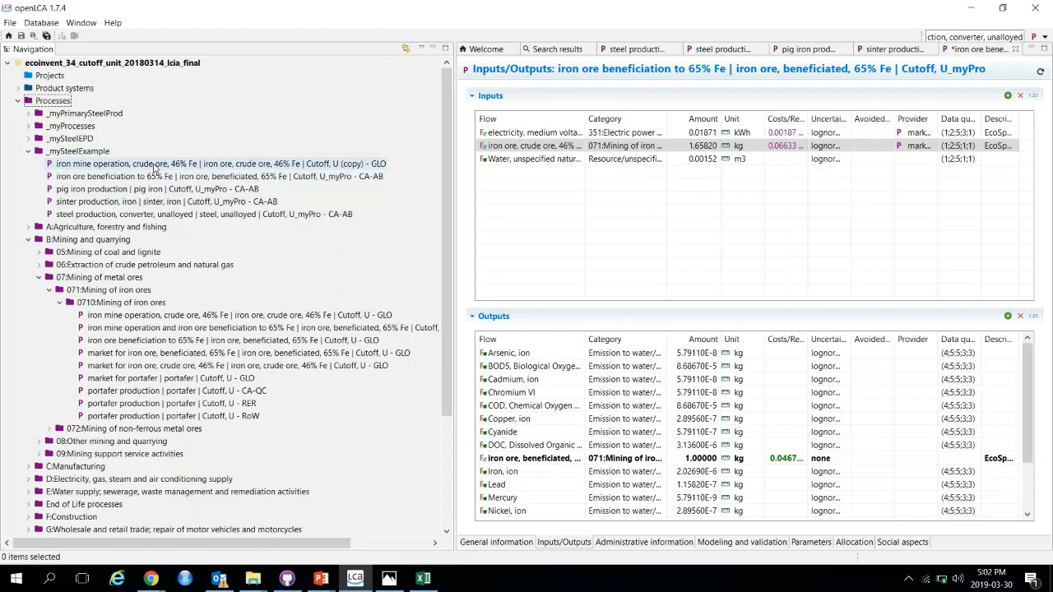
# Step: Open the new iron mine operation copy and save the iron ore beneficiation copy
pyautogui.doubleClick(154, 164)
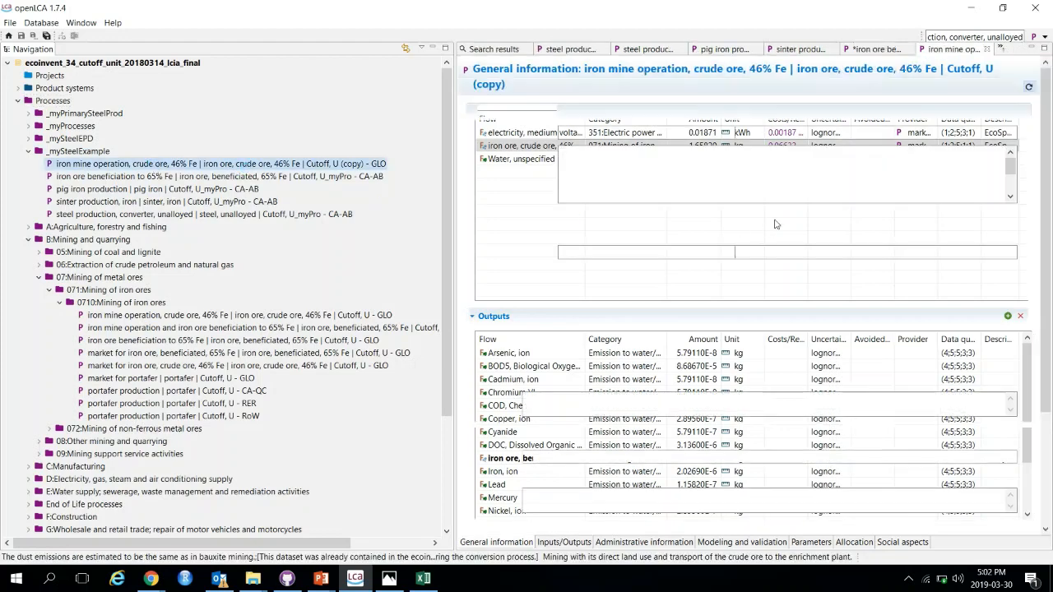
pyautogui.click(856, 51)
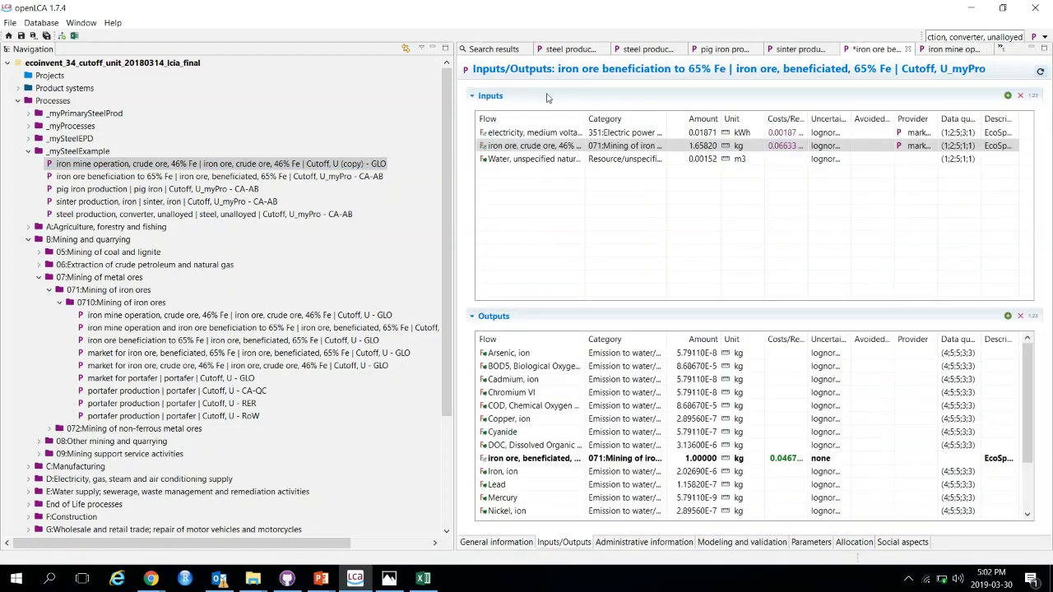
pyautogui.hotkey('ctrl', 's')
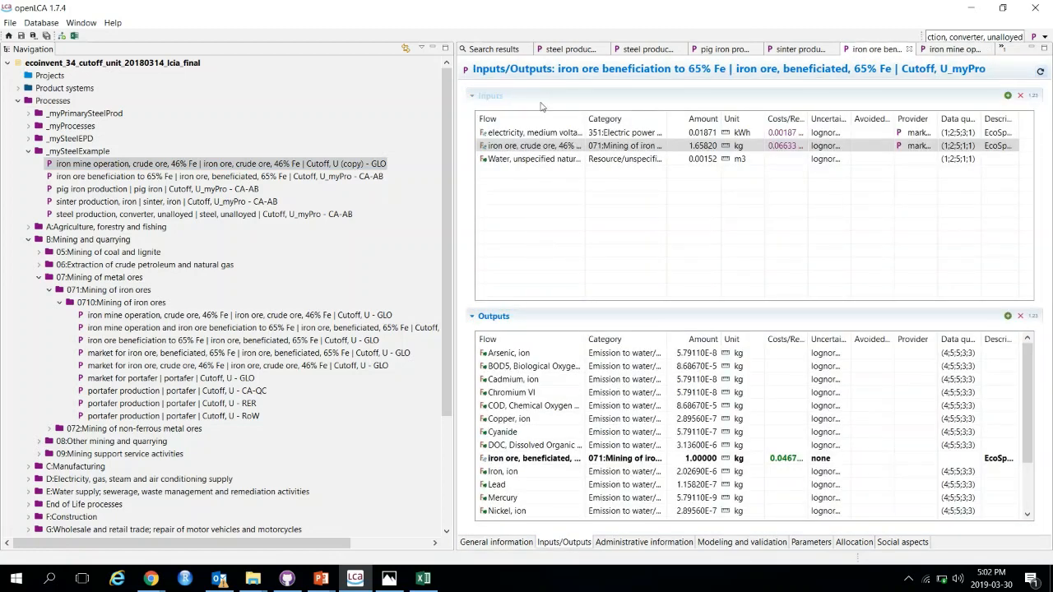
# Step: Copy the UUID of the original iron mine operation process, then close its editor
pyautogui.doubleClick(197, 318)
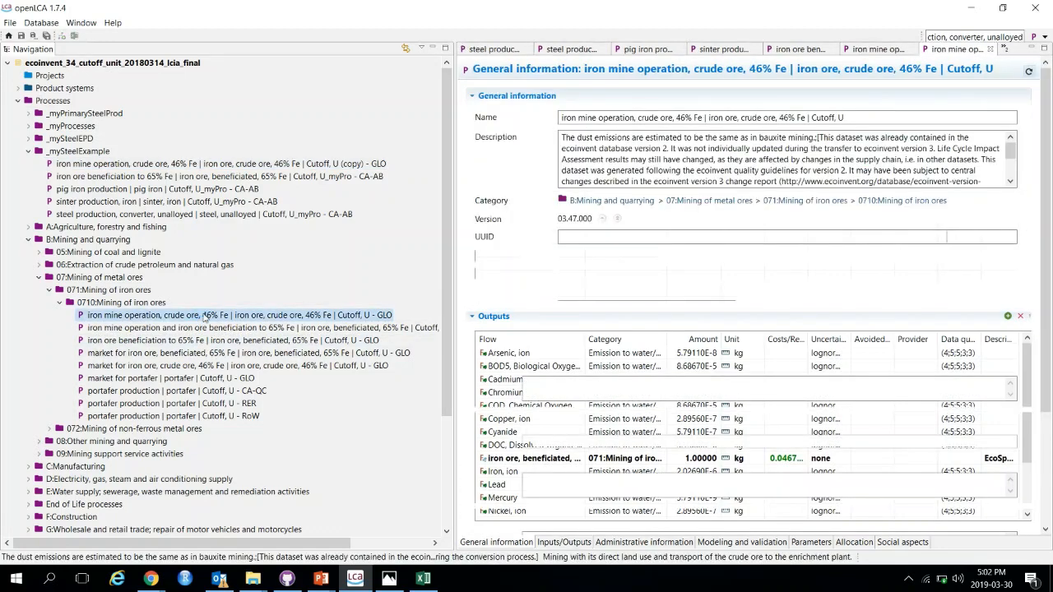
pyautogui.moveTo(712, 237); pyautogui.dragTo(560, 238)
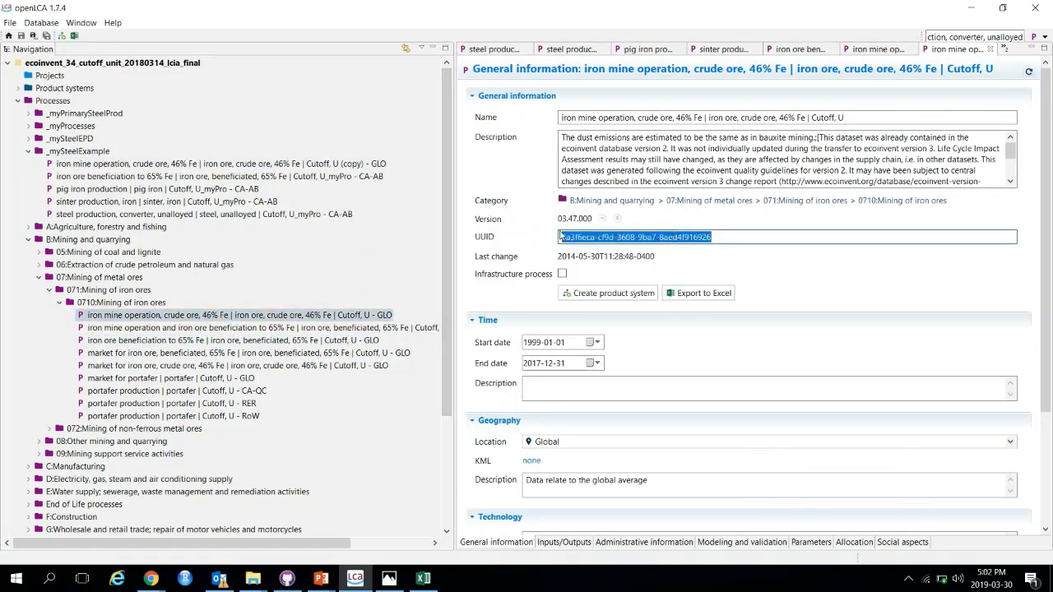
pyautogui.click(990, 50)
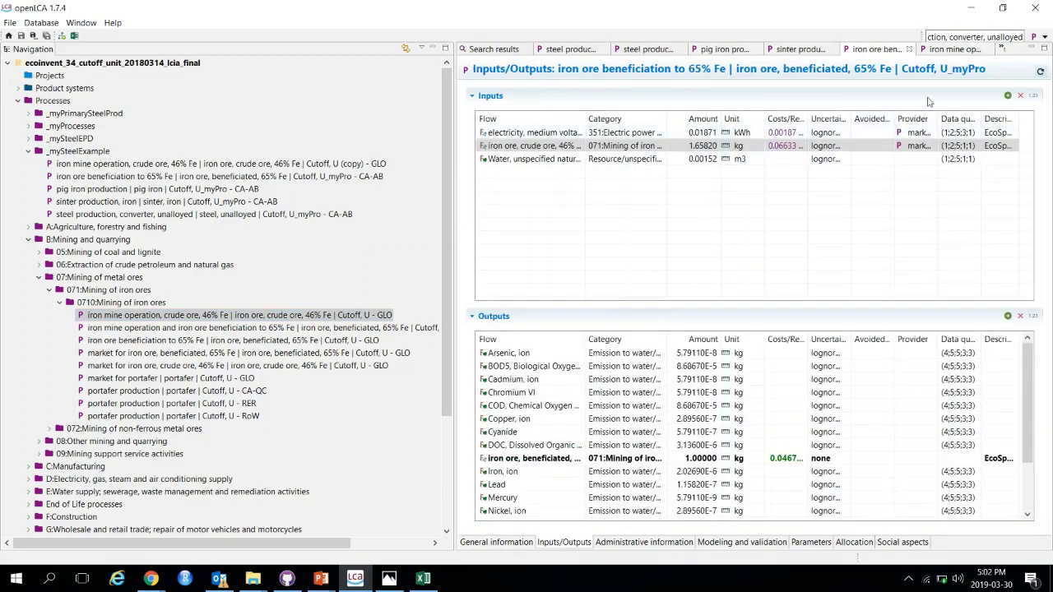
# Step: Rename the iron mine operation copy to end with 'Cutoff, U_myPro' instead of '(copy)'
pyautogui.click(951, 50)
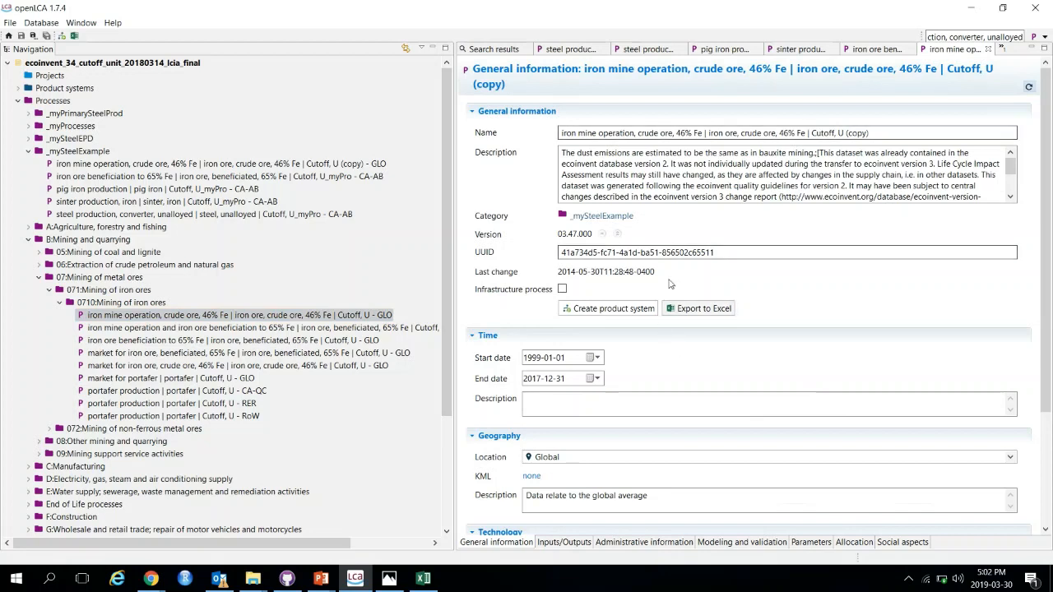
pyautogui.moveTo(845, 133); pyautogui.dragTo(892, 138)
pyautogui.press('BackSpace')
pyautogui.write('_myPro')
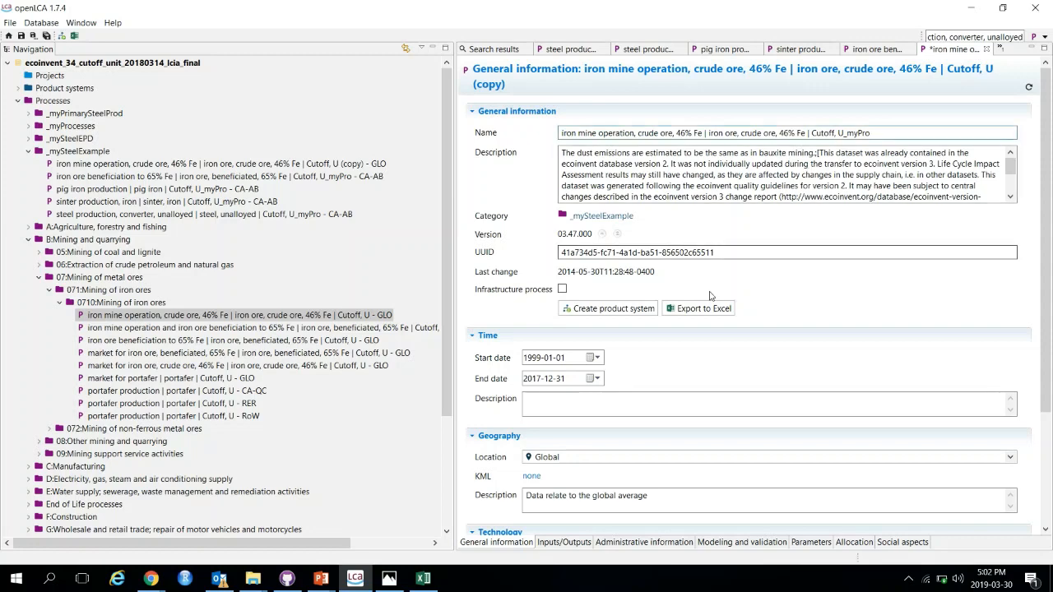
# Step: Insert a line at the top of the iron mine copy's description reading 'Original process description (uuid: …):' with the pasted original UUID
pyautogui.click(561, 153)
pyautogui.press('Return')
pyautogui.press('Return')
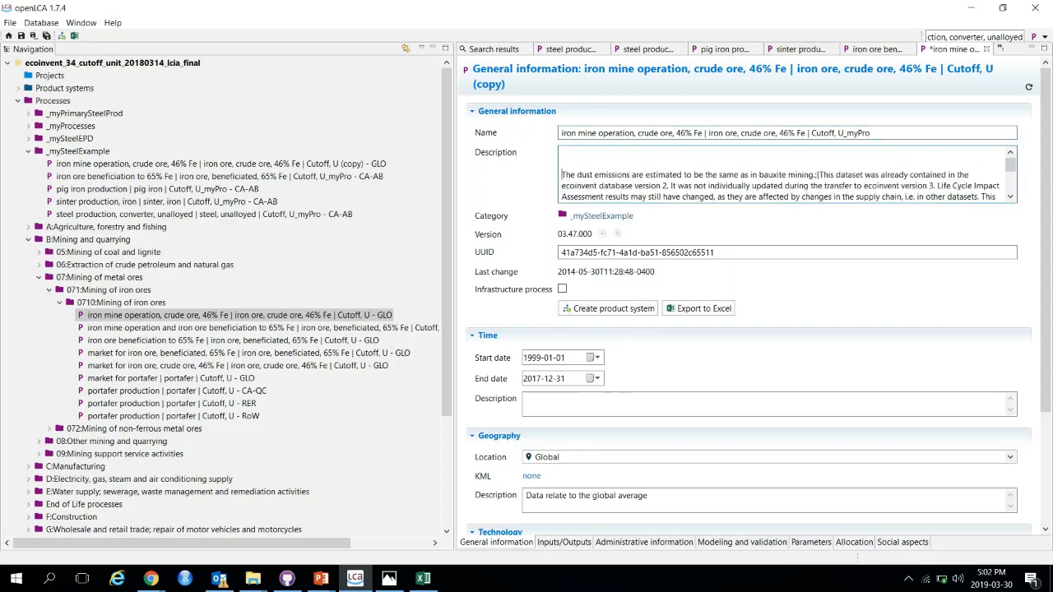
pyautogui.write('P')
pyautogui.press('Return')
pyautogui.write('Original process de')
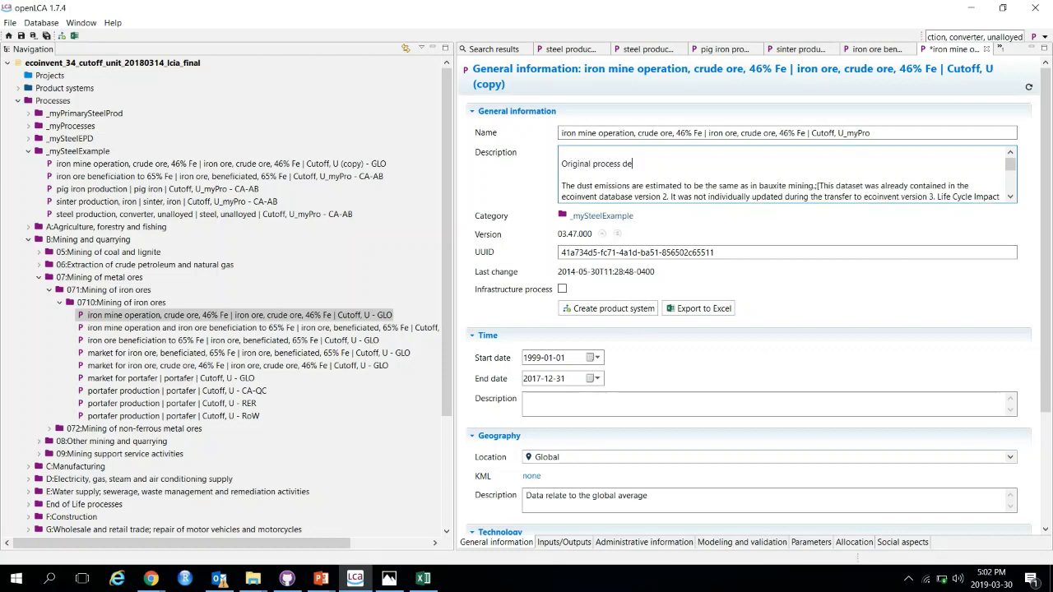
pyautogui.write('scription (uuid:')
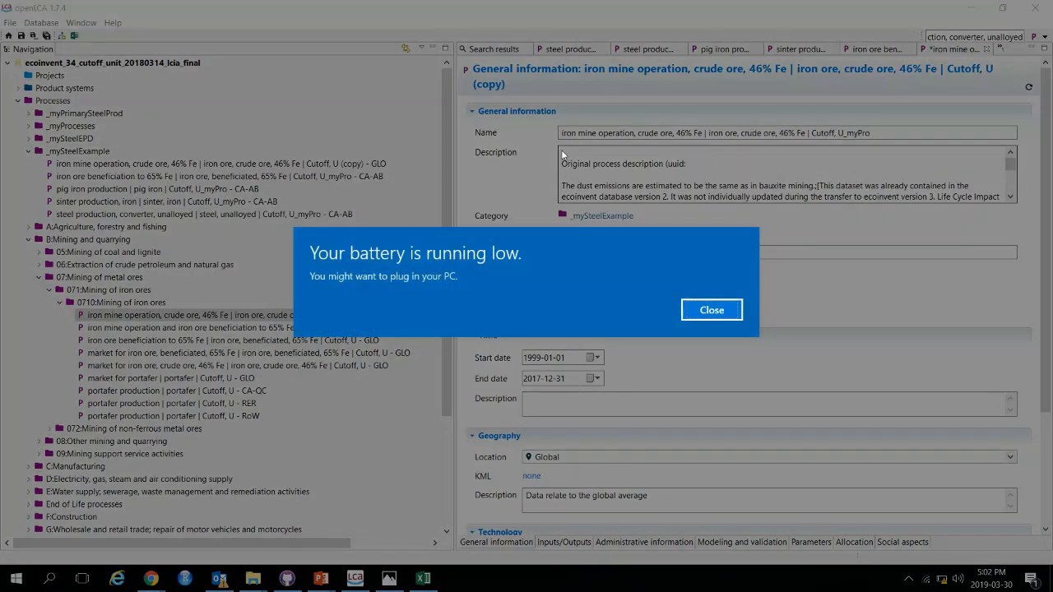
pyautogui.click(716, 314)
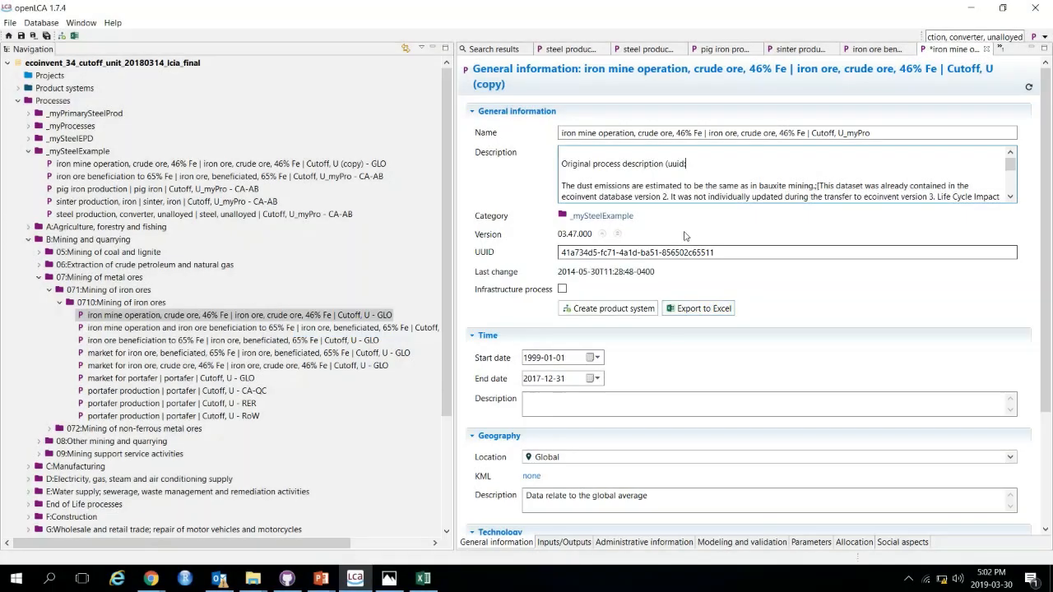
pyautogui.hotkey('ctrl', 'v')
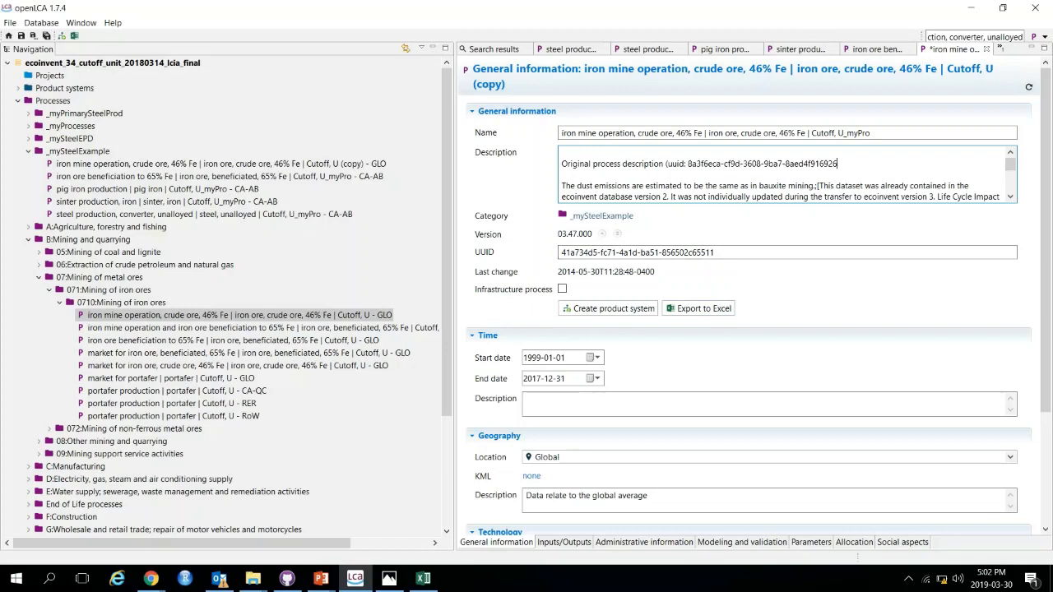
pyautogui.write(';')
pyautogui.click(971, 8)
pyautogui.moveTo(1047, 20)
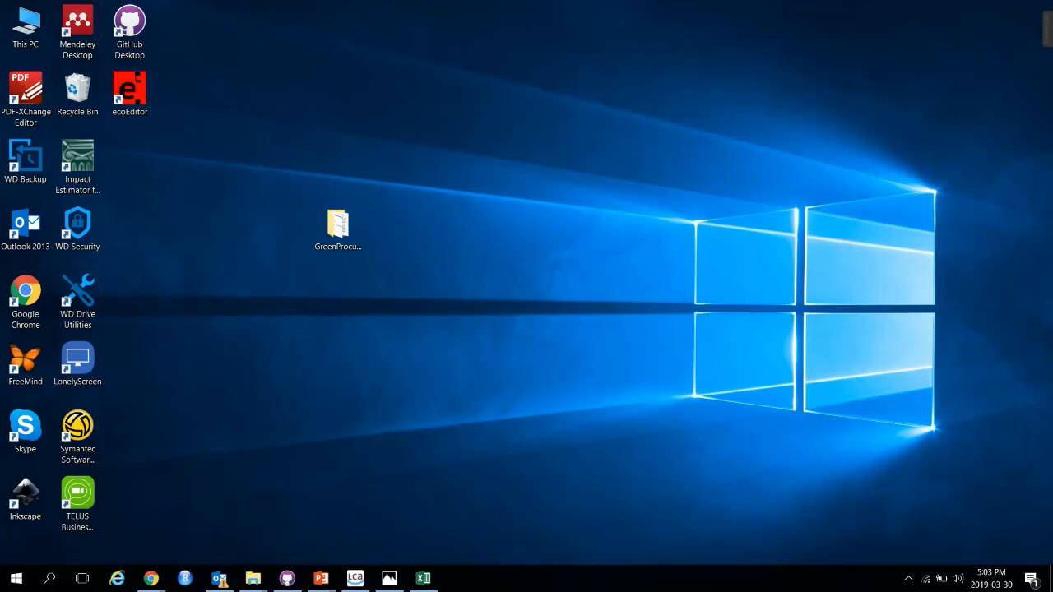
pyautogui.click(354, 579)
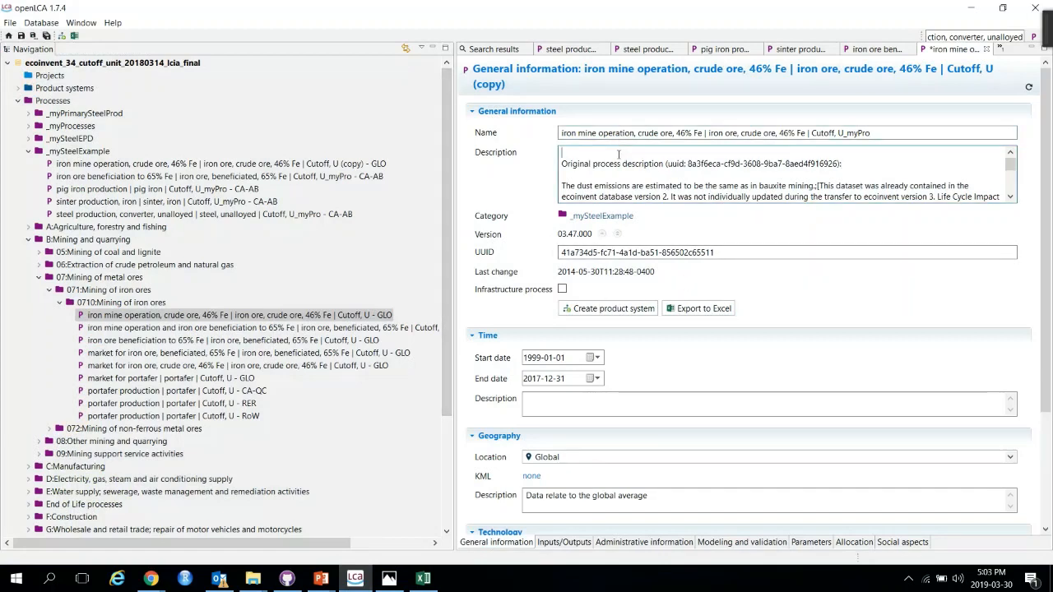
# Step: Add an 'assumptions...' placeholder line above the original process description text
pyautogui.press('Return')
pyautogui.press('Return')
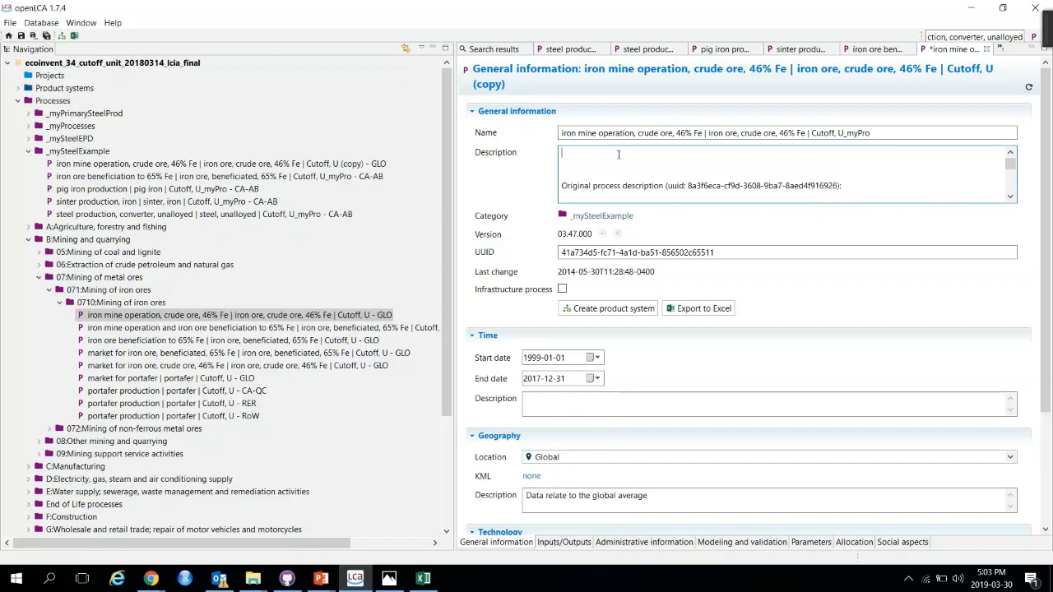
pyautogui.write('assumptions...')
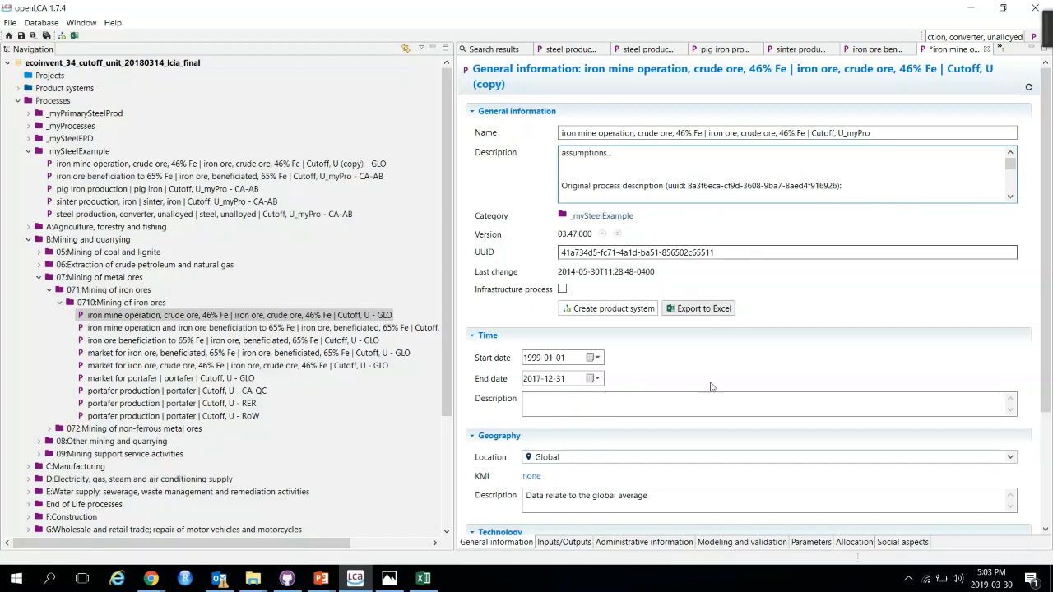
# Step: Set the process location to Canada, Alberta and clear the geography description
pyautogui.scroll(-3, 683, 370)
pyautogui.click(555, 366)
pyautogui.scroll(-4, 583, 429)
pyautogui.scroll(-1, 583, 428)
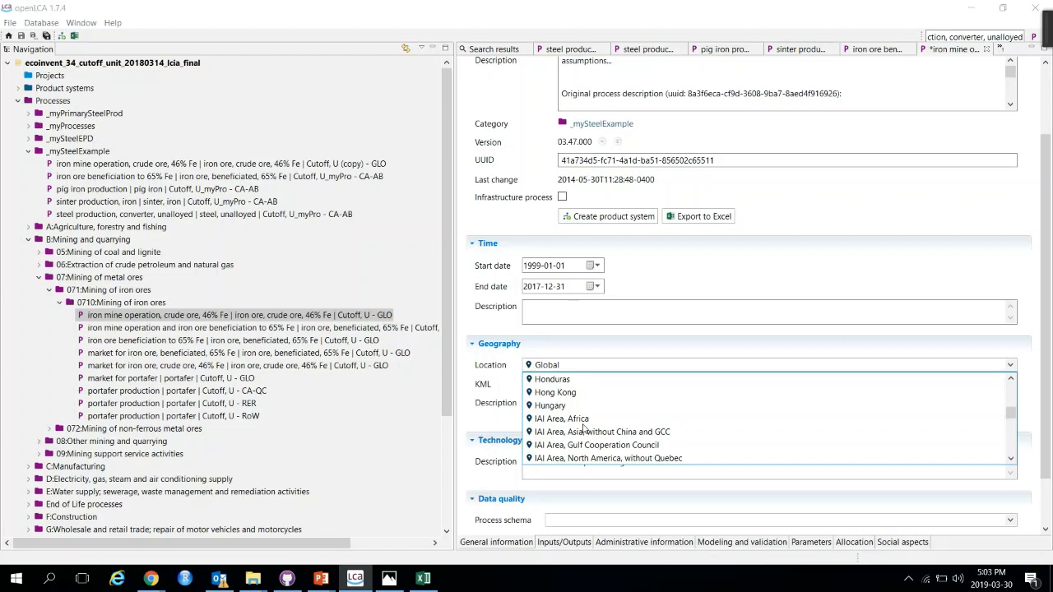
pyautogui.scroll(-1, 584, 429)
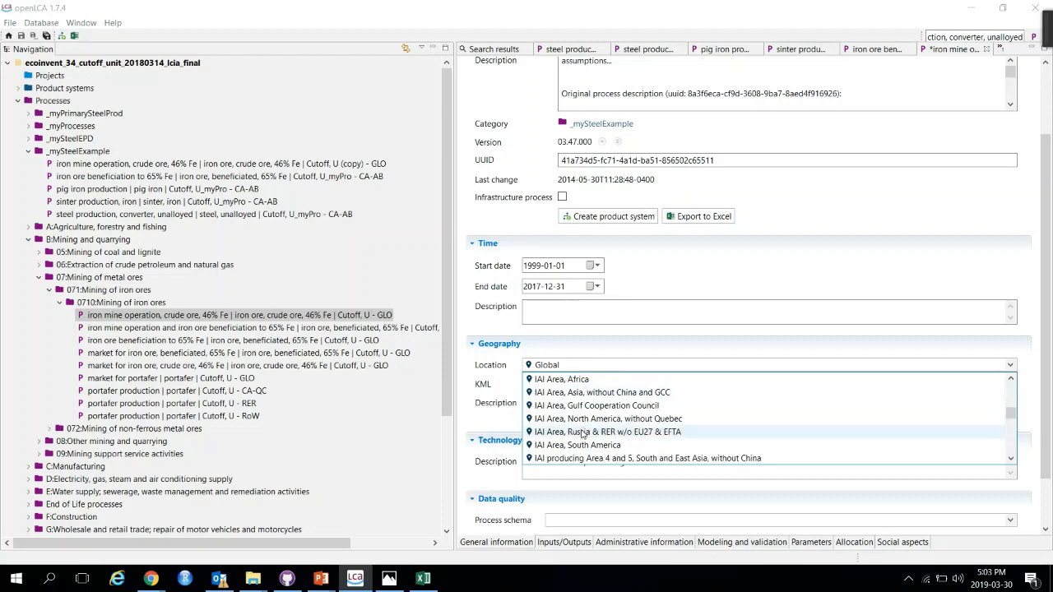
pyautogui.scroll(15, 586, 429)
pyautogui.scroll(10, 586, 429)
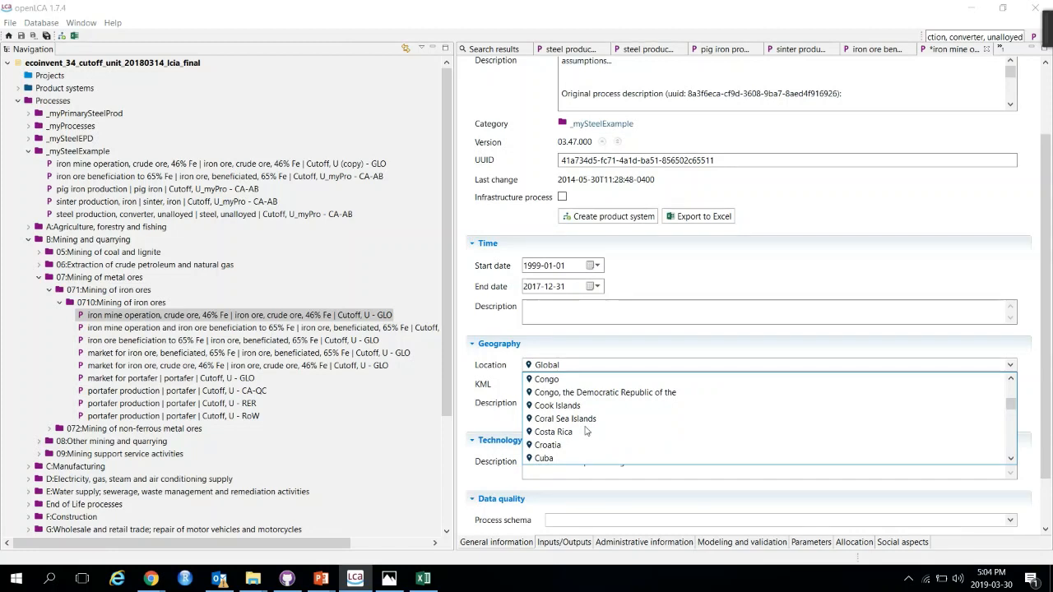
pyautogui.scroll(1, 594, 434)
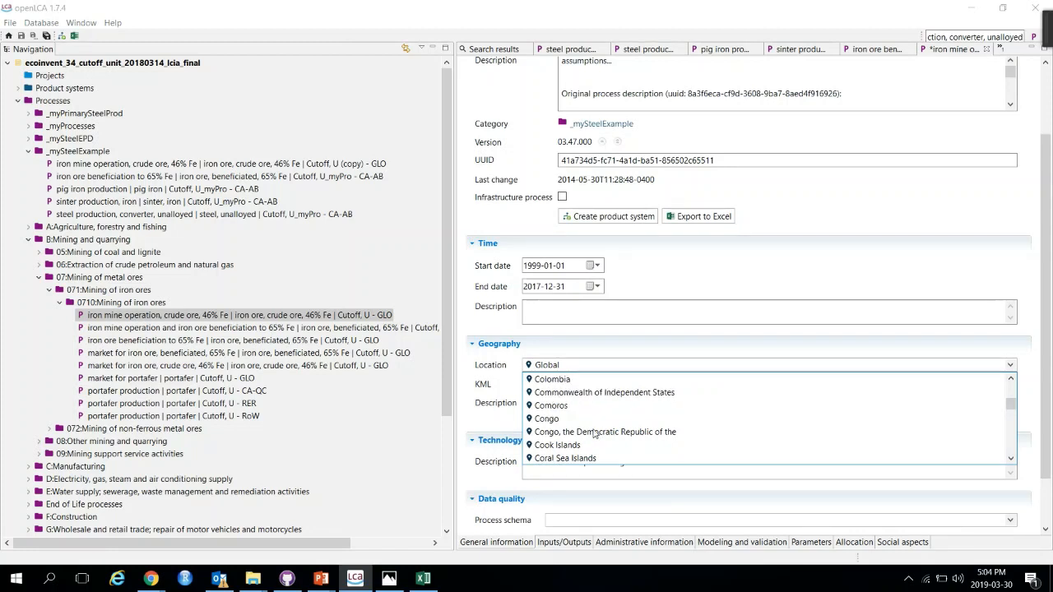
pyautogui.scroll(1, 594, 434)
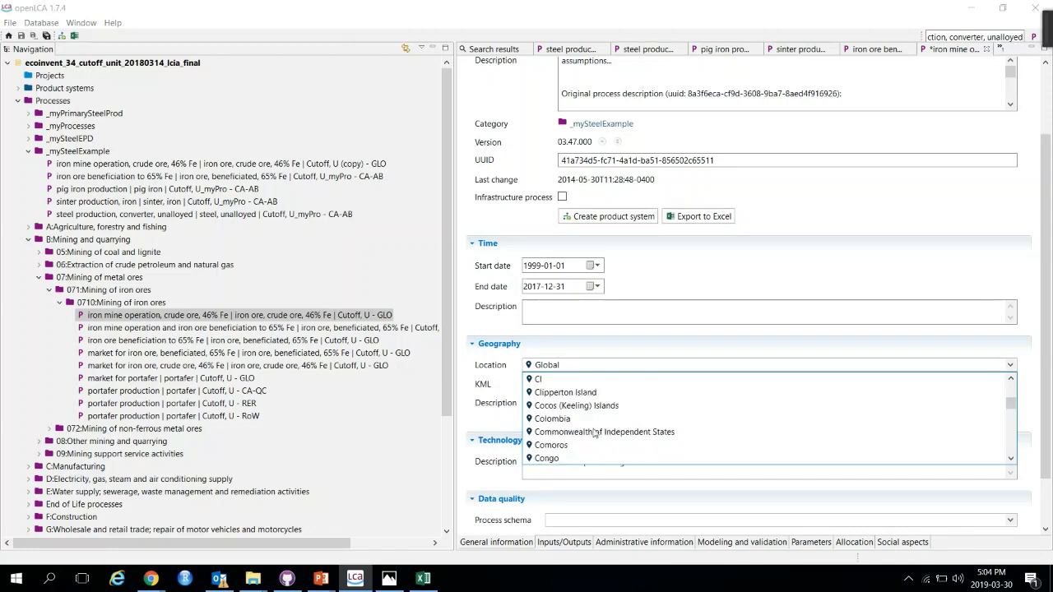
pyautogui.scroll(15, 594, 434)
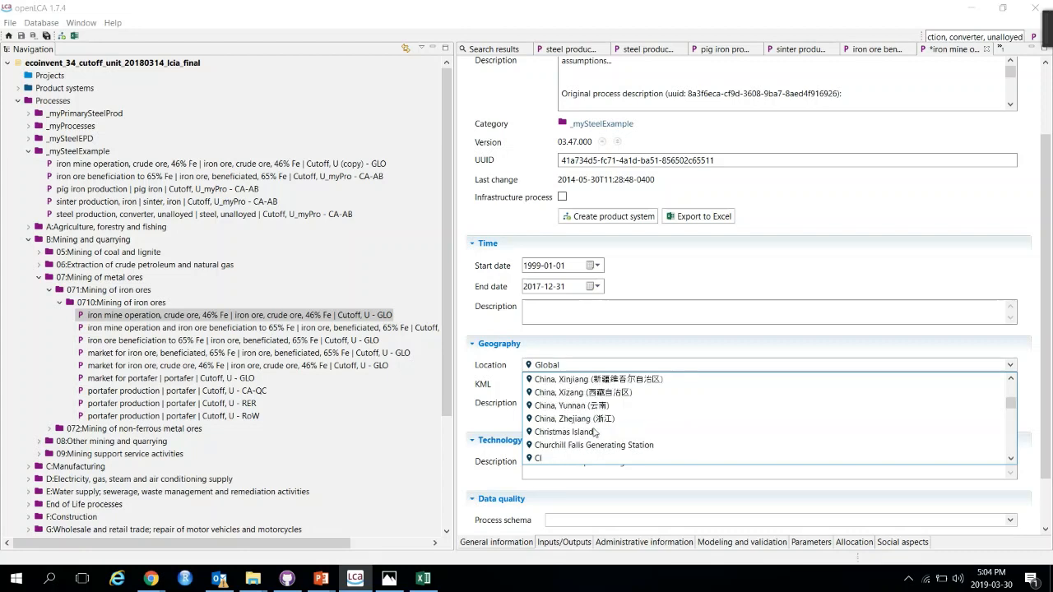
pyautogui.scroll(5, 607, 425)
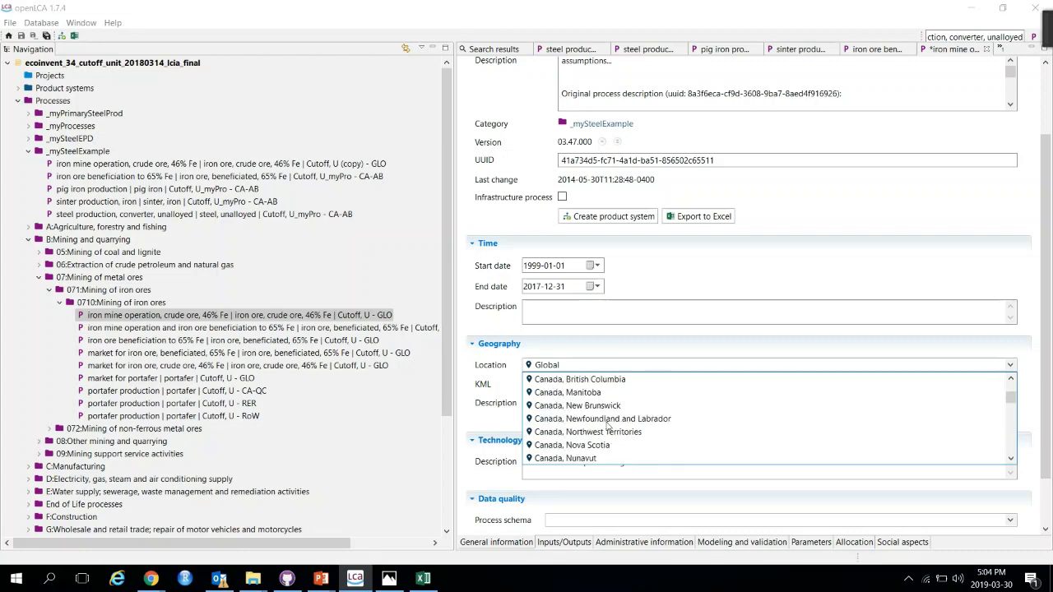
pyautogui.click(589, 405)
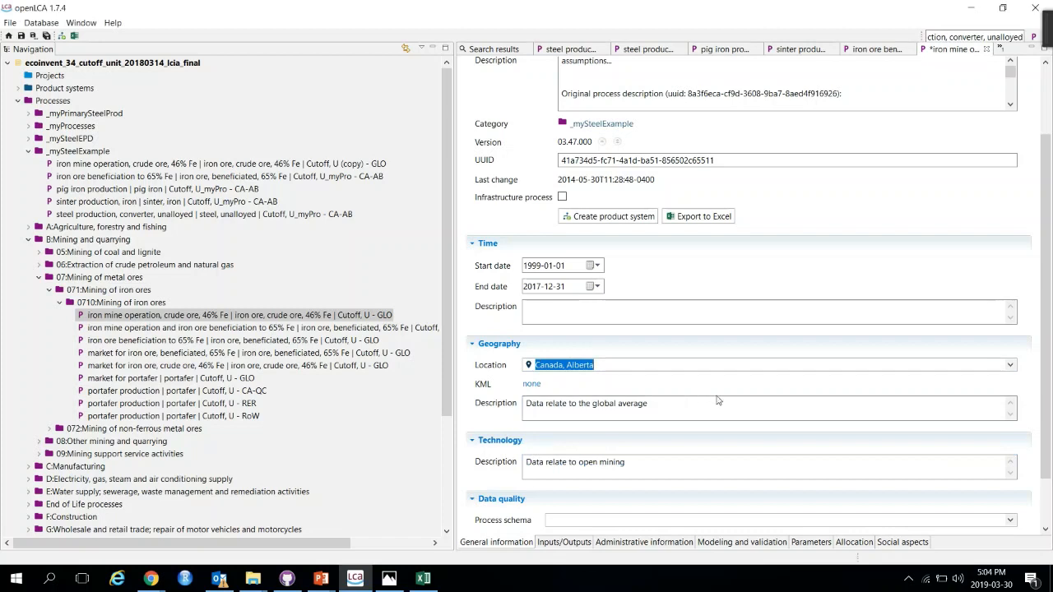
pyautogui.press('Tab')
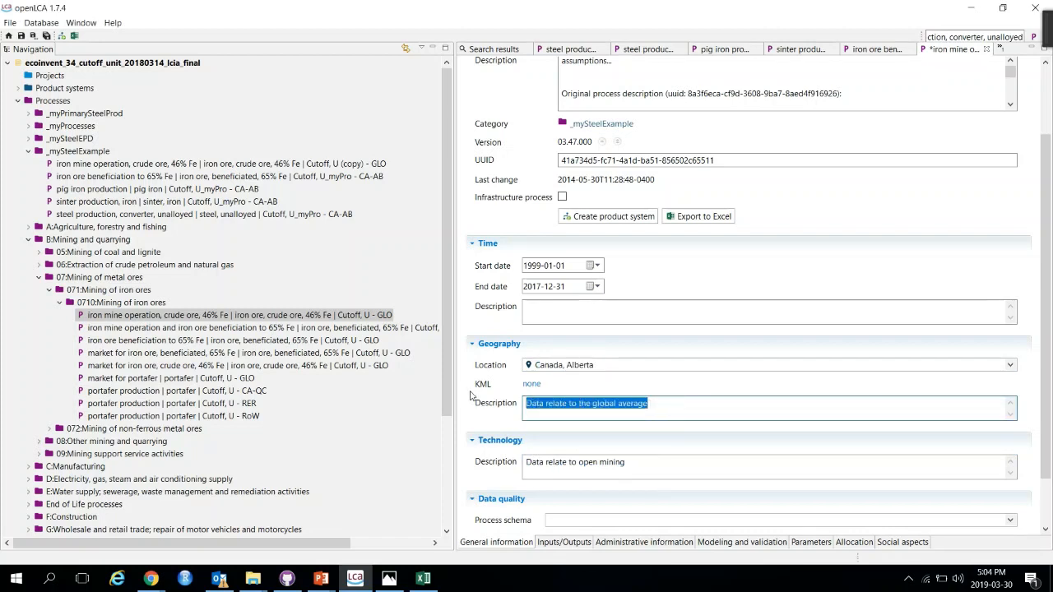
pyautogui.press('BackSpace')
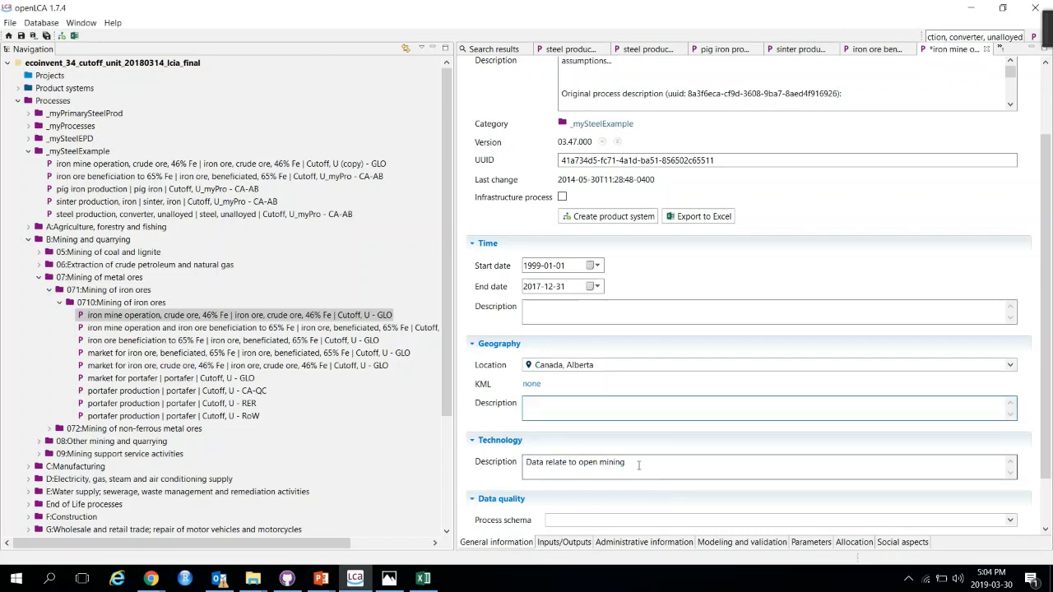
# Step: Set the process data quality schema to ecoinvent data quality system
pyautogui.scroll(-2, 589, 499)
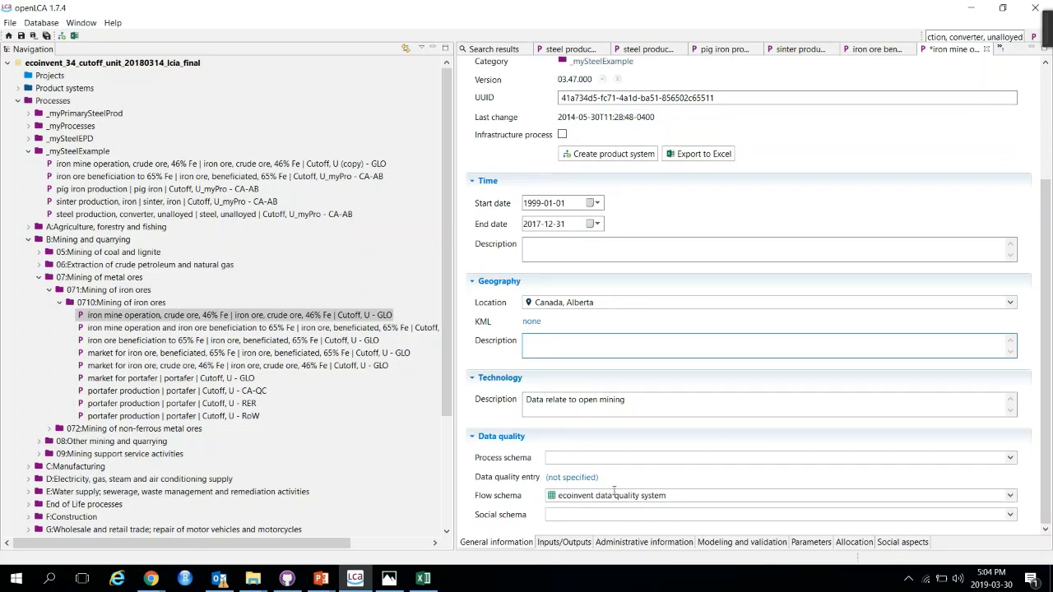
pyautogui.click(602, 460)
pyautogui.click(589, 500)
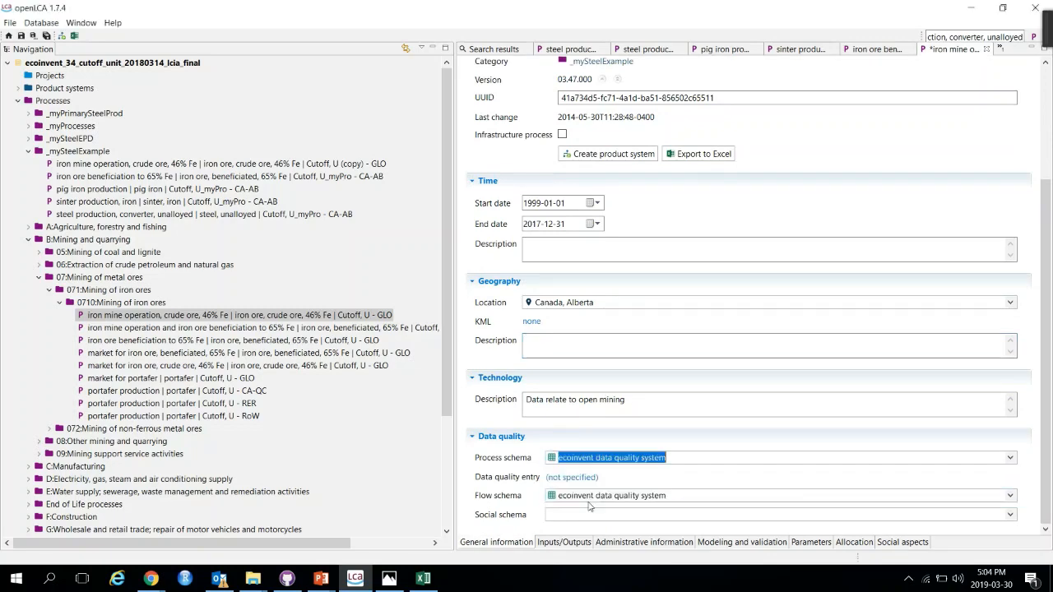
# Step: Link the electricity, medium voltage input to a natural gas, burned in gas turbine, for compressor station provider
pyautogui.click(562, 543)
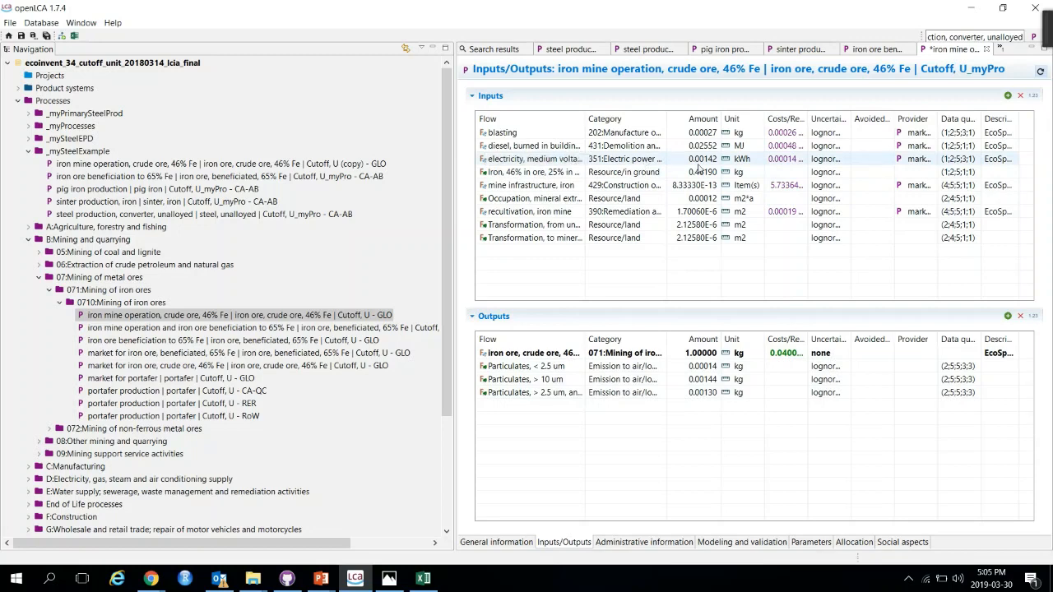
pyautogui.click(919, 162)
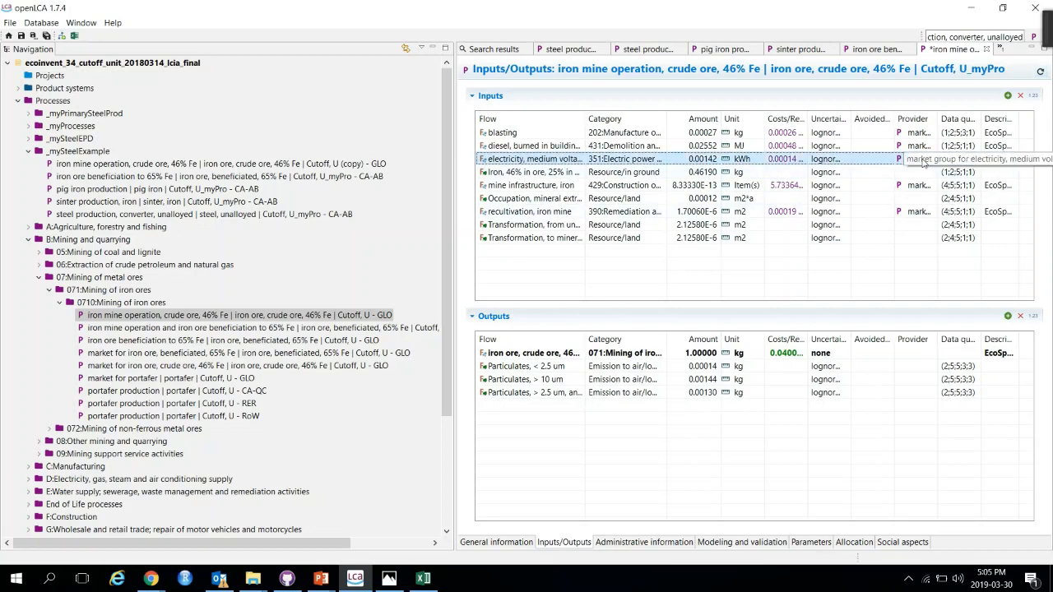
pyautogui.doubleClick(899, 17)
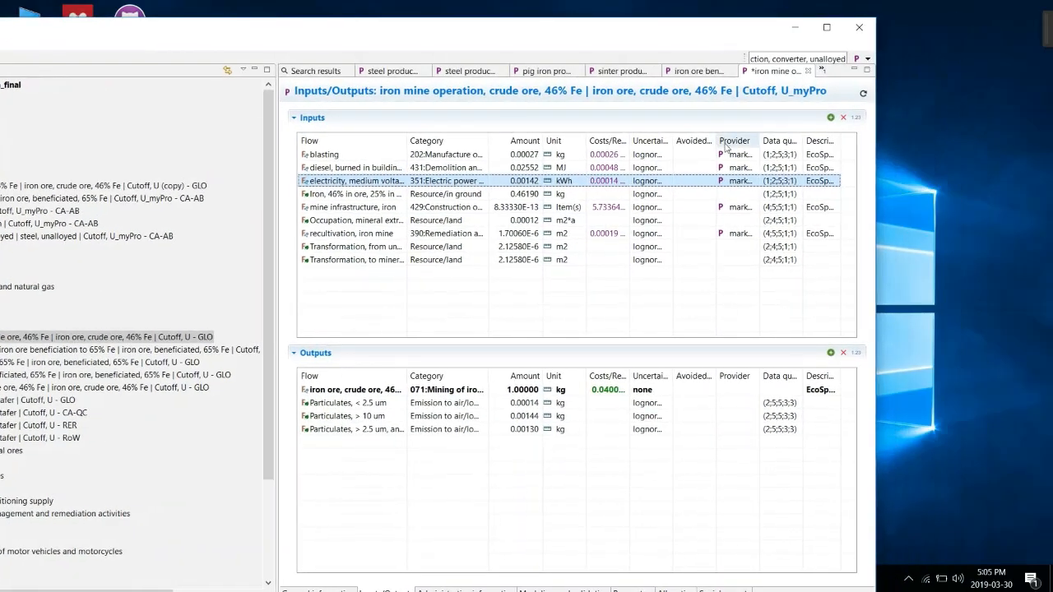
pyautogui.click(738, 183)
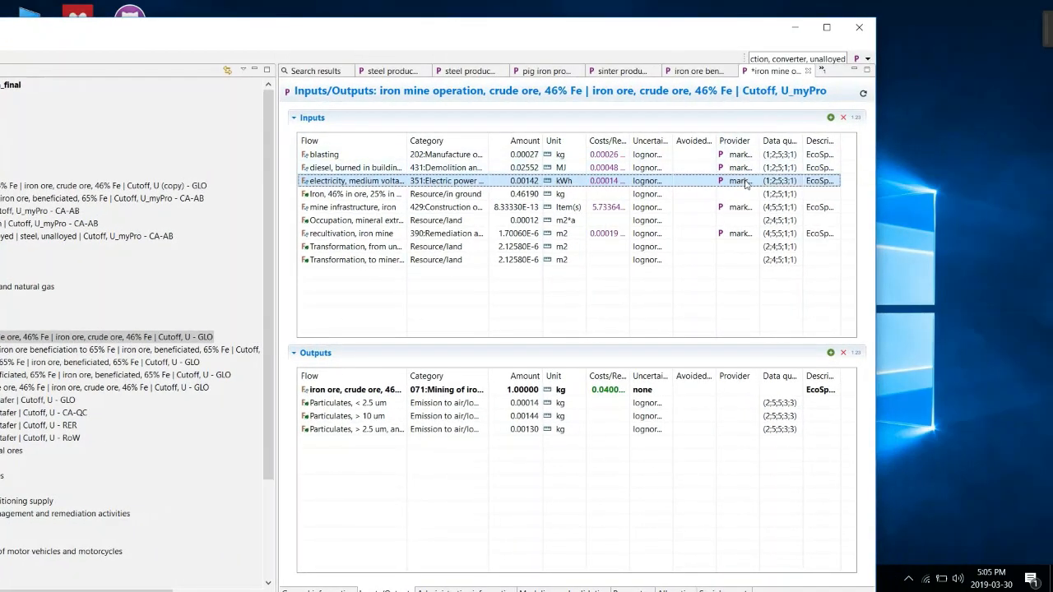
pyautogui.click(769, 182)
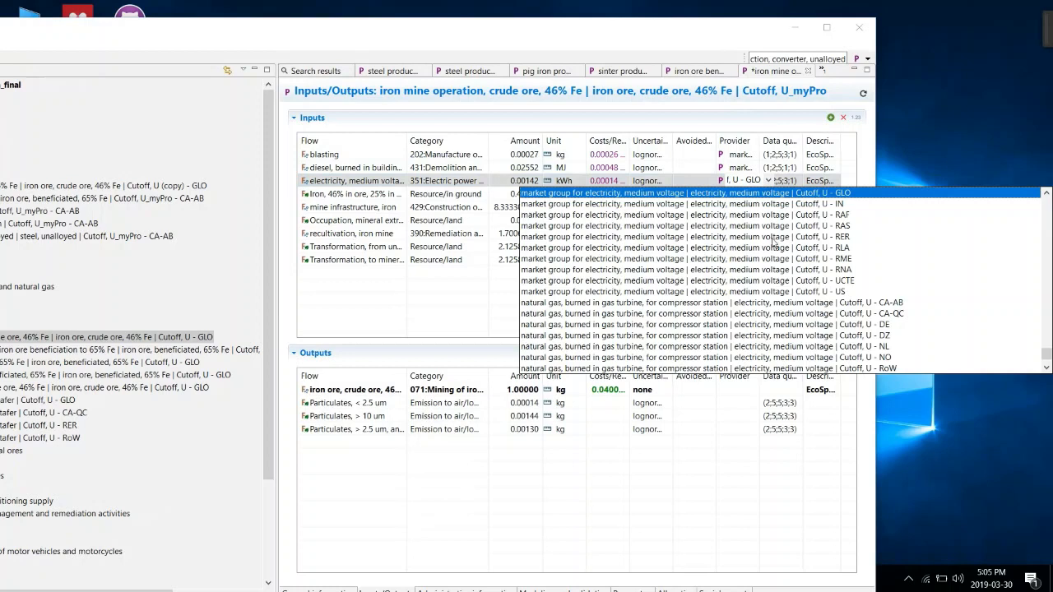
pyautogui.click(813, 304)
pyautogui.click(702, 313)
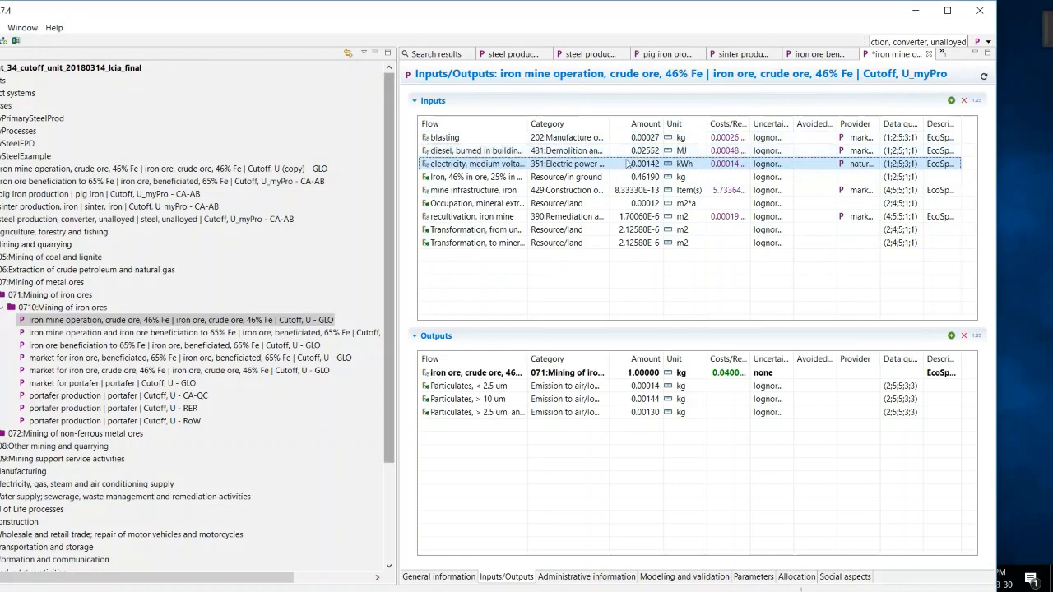
# Step: Review the diesel input's provider options and save the iron mine operation copy
pyautogui.click(892, 155)
pyautogui.click(891, 152)
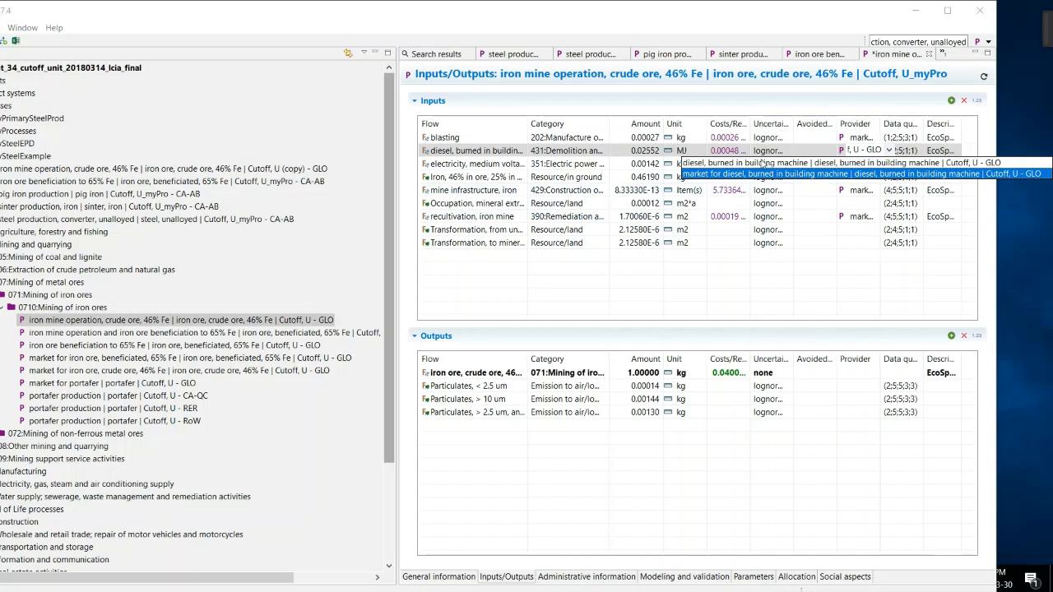
pyautogui.click(641, 296)
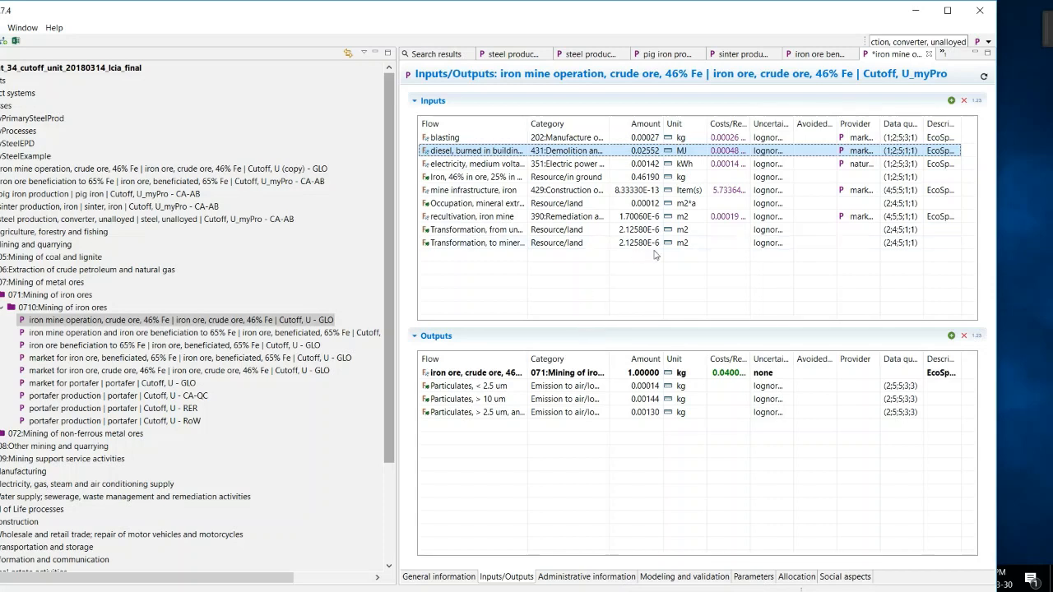
pyautogui.hotkey('ctrl', 's')
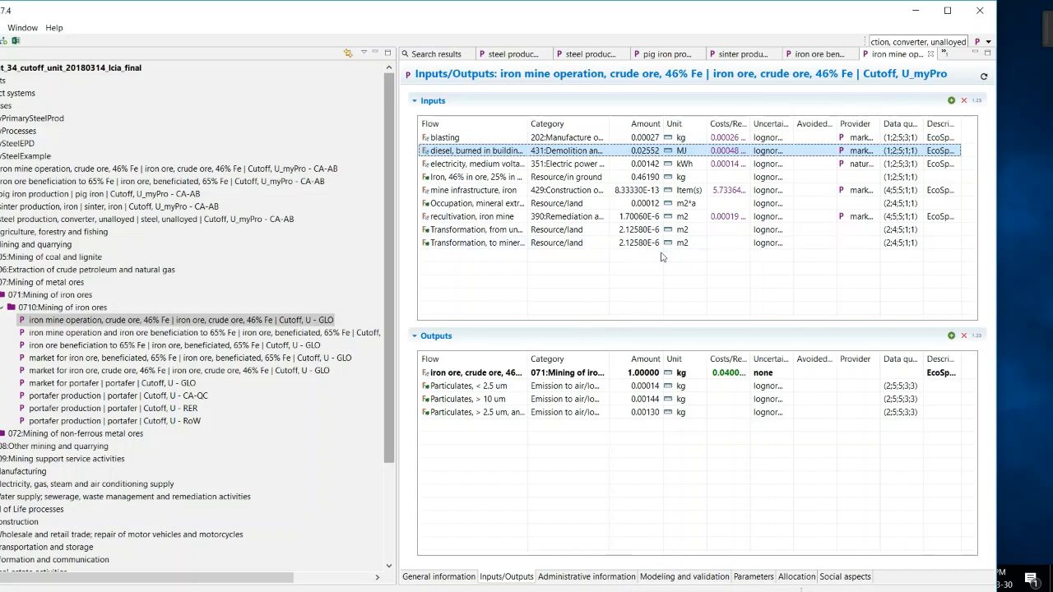
# Step: Open the original 'market for iron ore, crude ore, 46% Fe' process and inspect its inputs and outputs
pyautogui.click(811, 55)
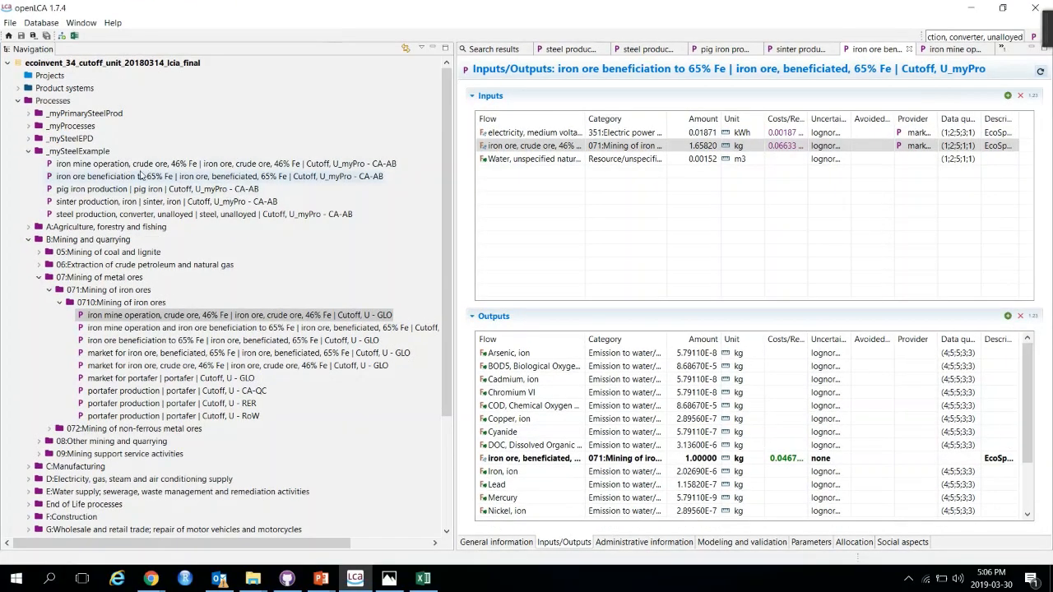
pyautogui.doubleClick(175, 365)
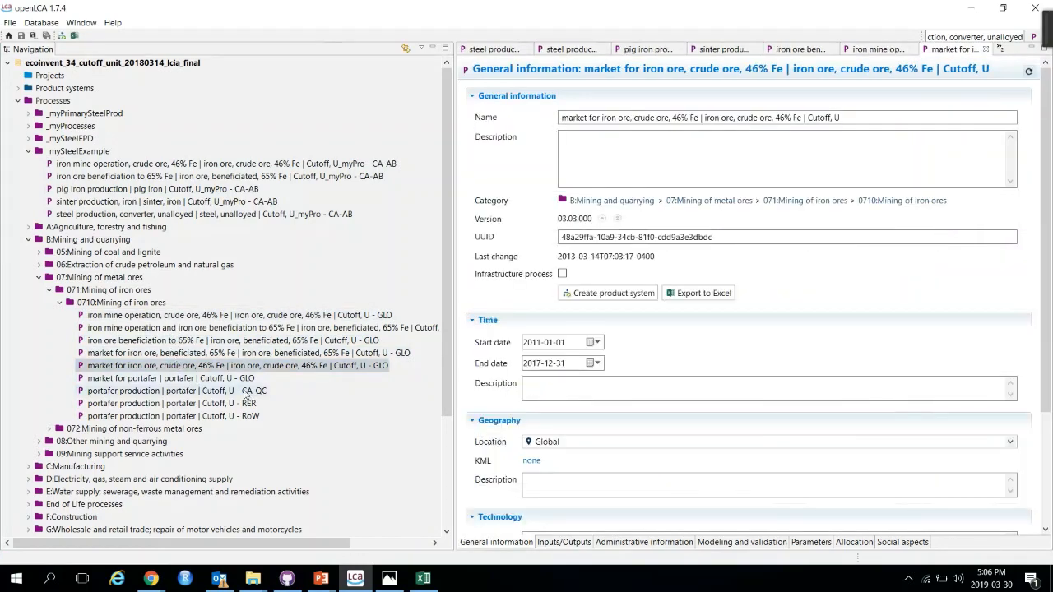
pyautogui.click(565, 543)
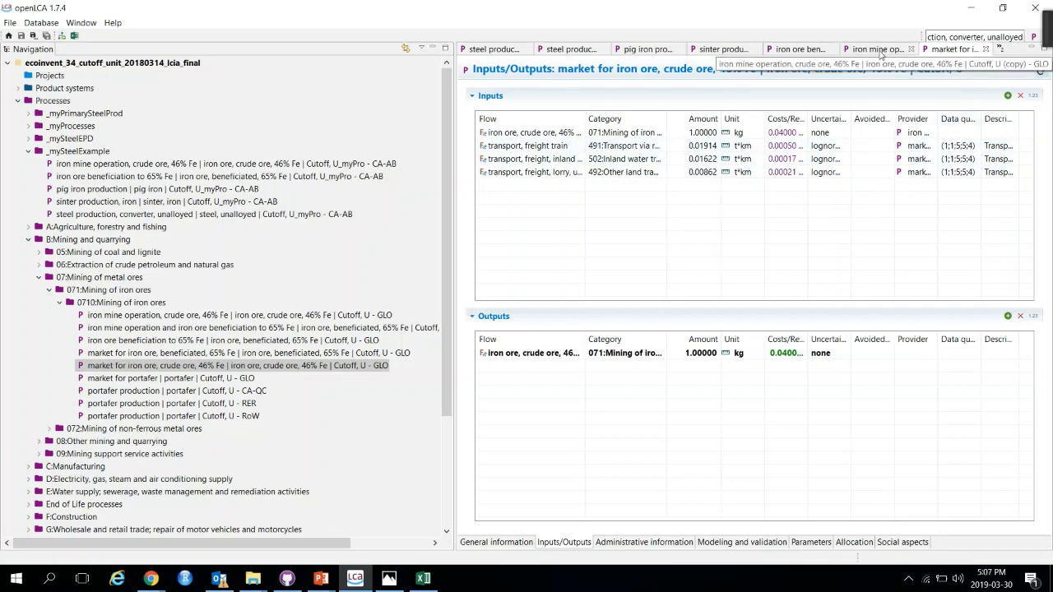
# Step: In the iron ore beneficiation copy, link the iron ore, crude ore input to the U_myPro - CA-AB iron mine operation provider
pyautogui.click(810, 51)
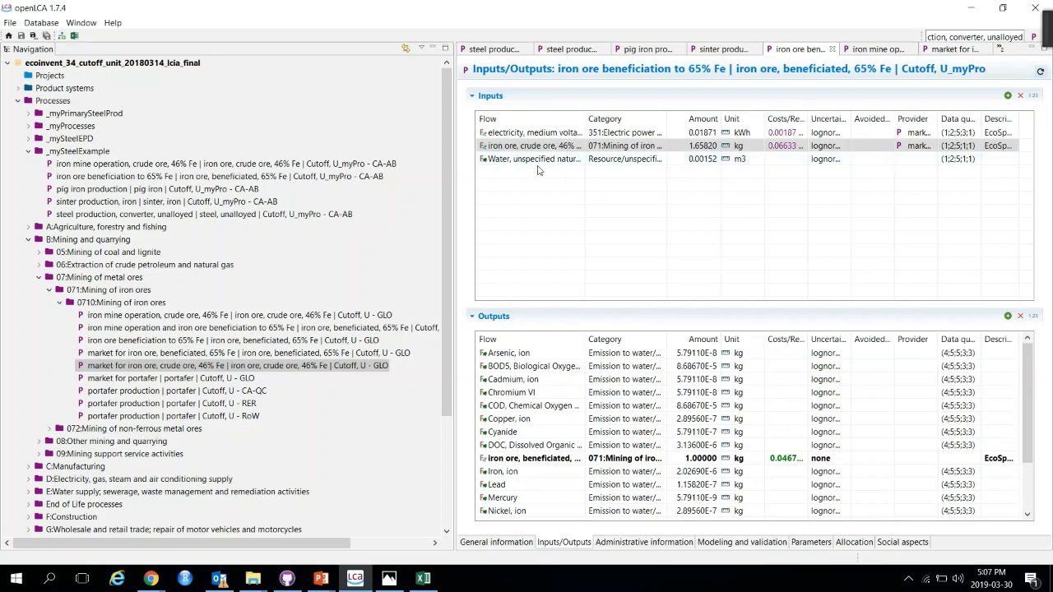
pyautogui.click(918, 146)
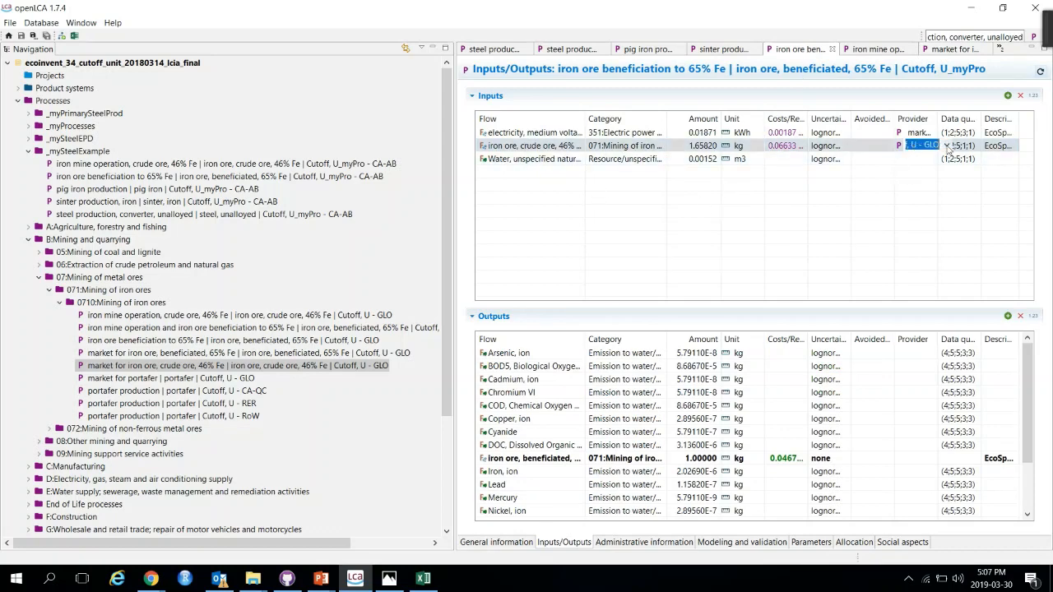
pyautogui.click(947, 145)
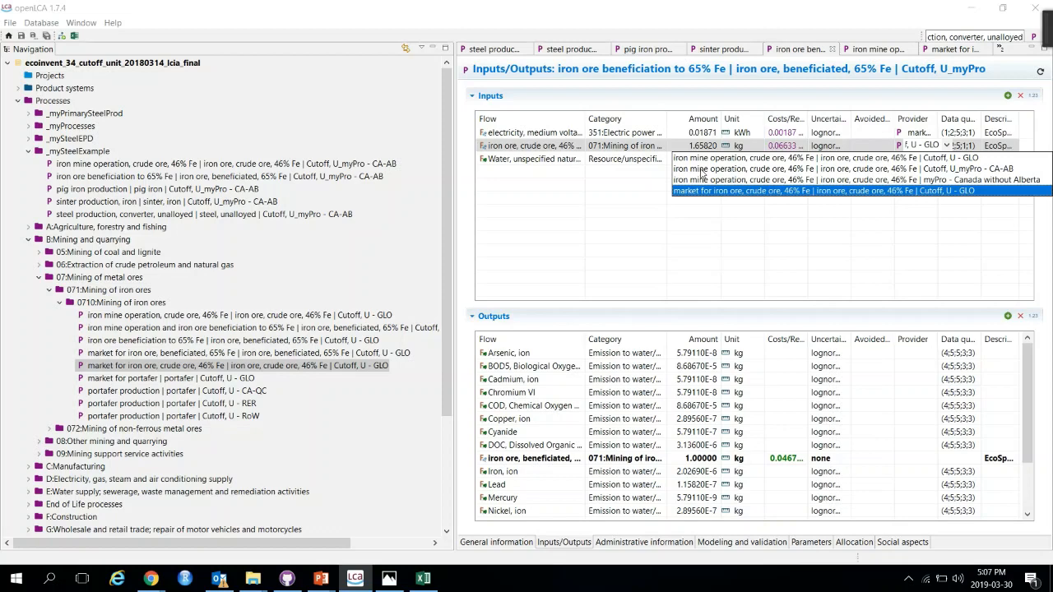
pyautogui.click(702, 169)
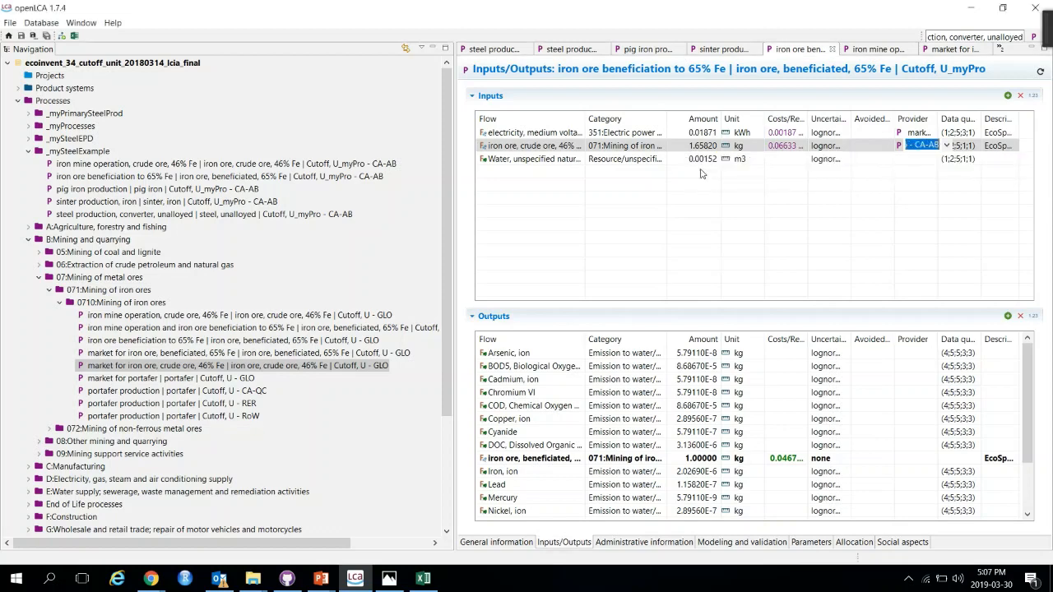
# Step: Add a 'transport, freight train' input flow to the iron ore beneficiation copy
pyautogui.click(1008, 96)
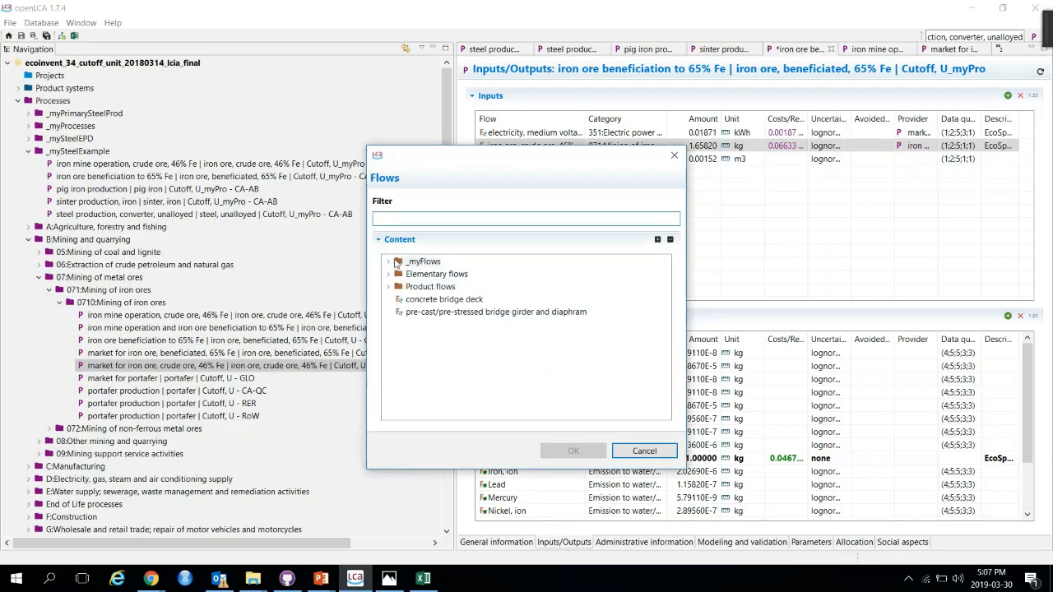
pyautogui.write('train')
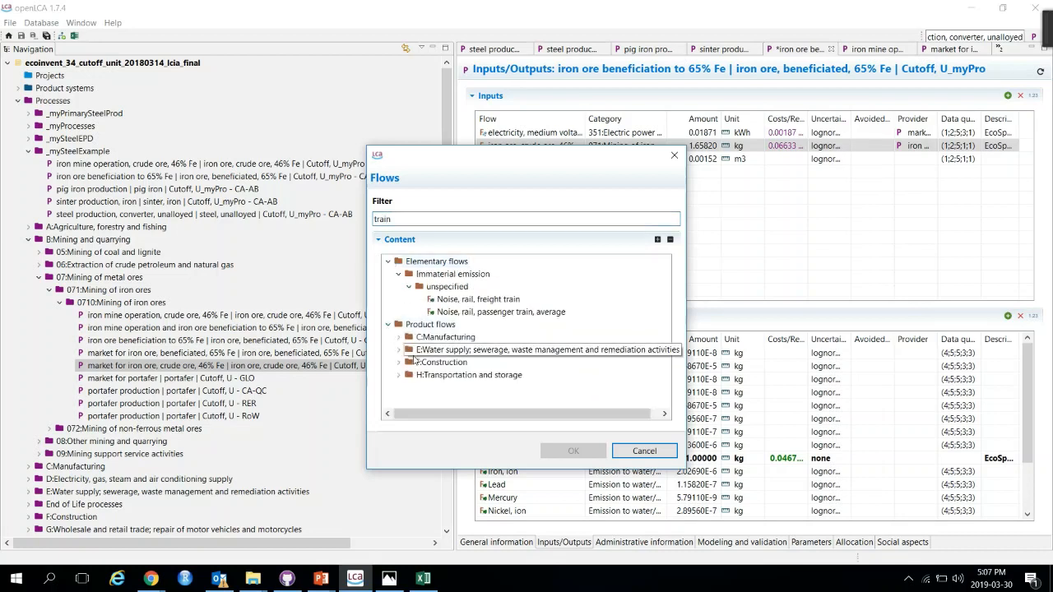
pyautogui.click(399, 375)
pyautogui.click(409, 388)
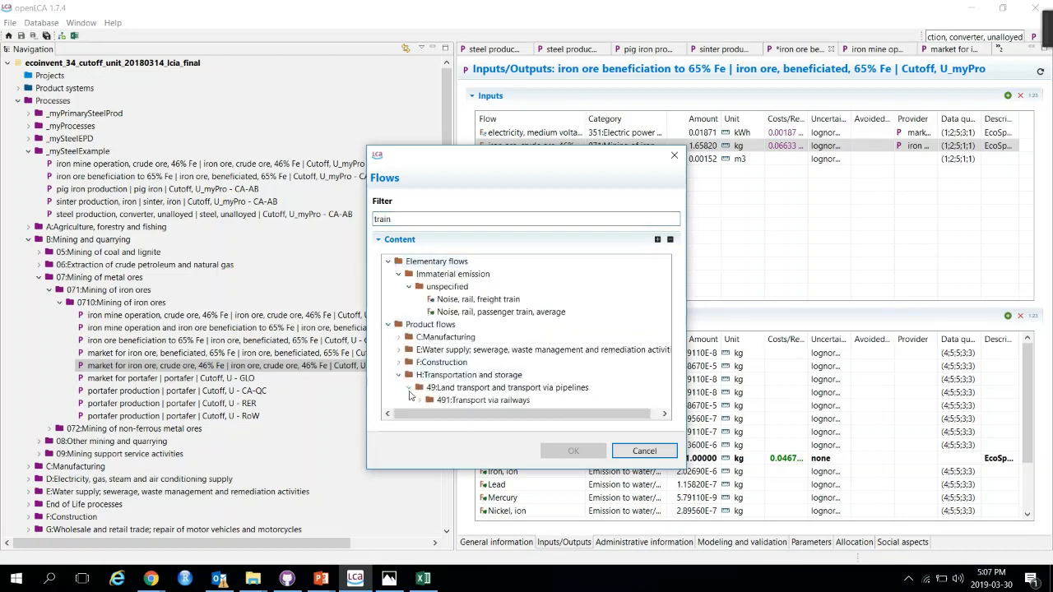
pyautogui.doubleClick(411, 400)
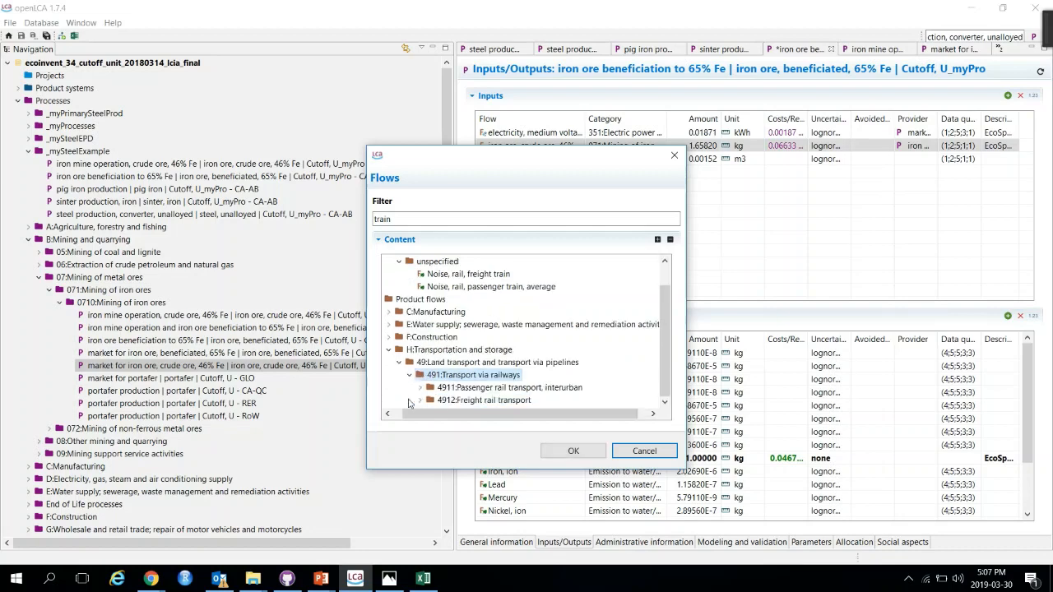
pyautogui.click(420, 400)
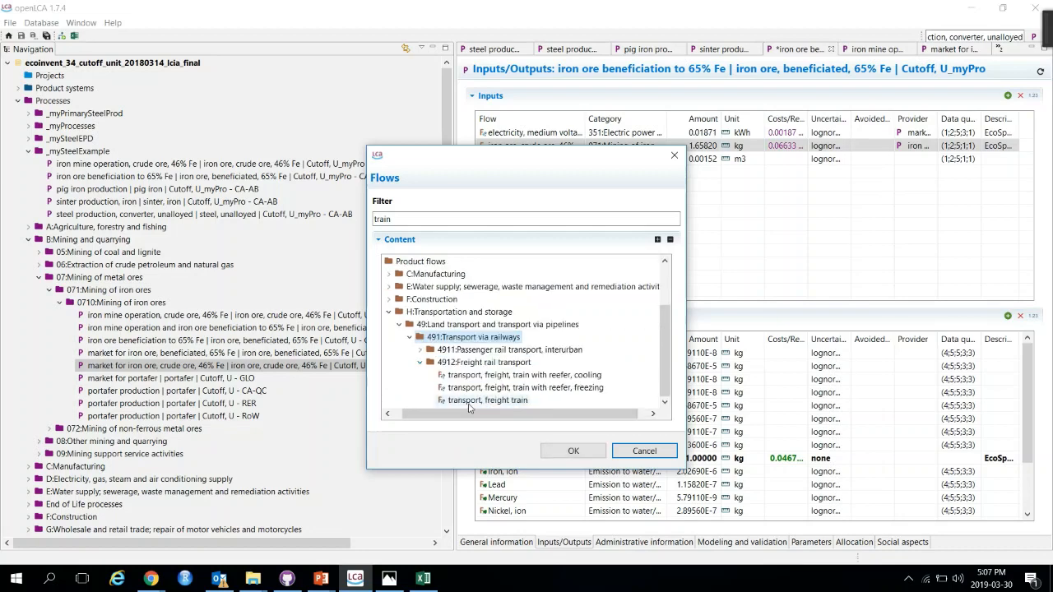
pyautogui.click(462, 400)
pyautogui.click(560, 448)
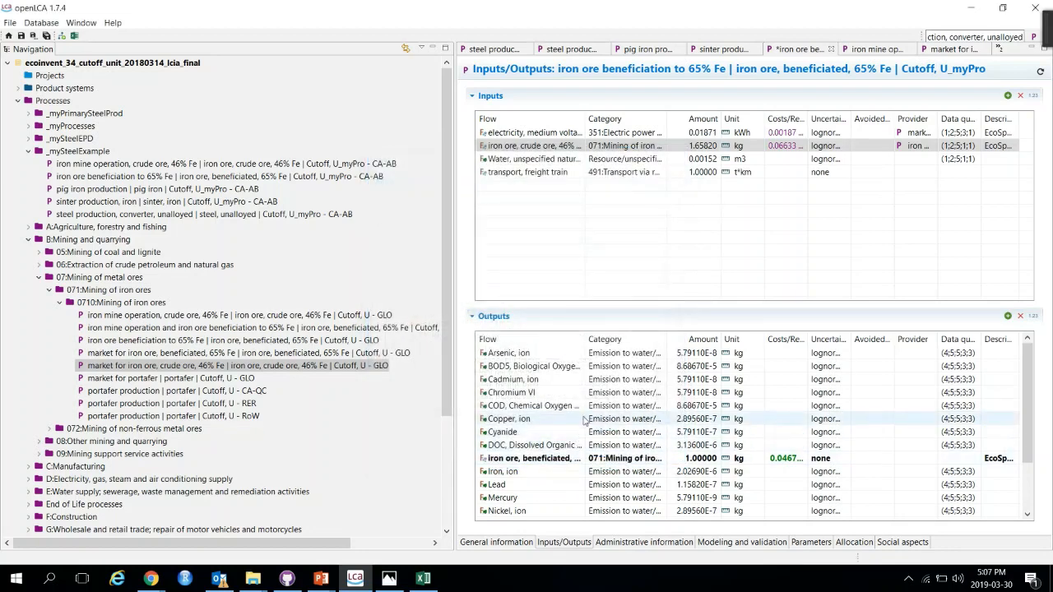
# Step: Set the transport, freight train input amount to 0.02 t*km
pyautogui.click(713, 147)
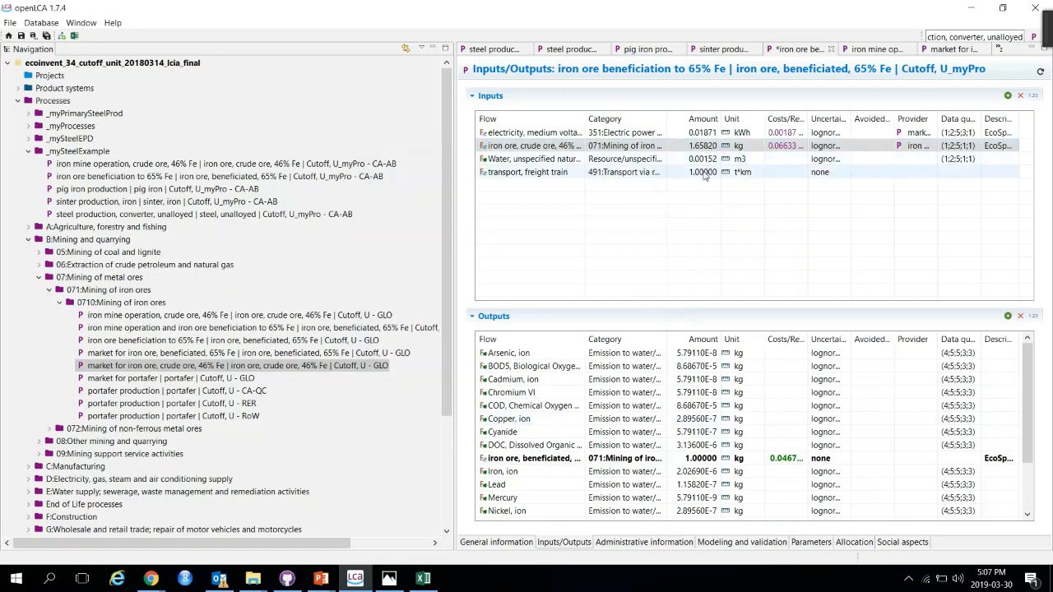
pyautogui.click(705, 172)
pyautogui.write('0.02')
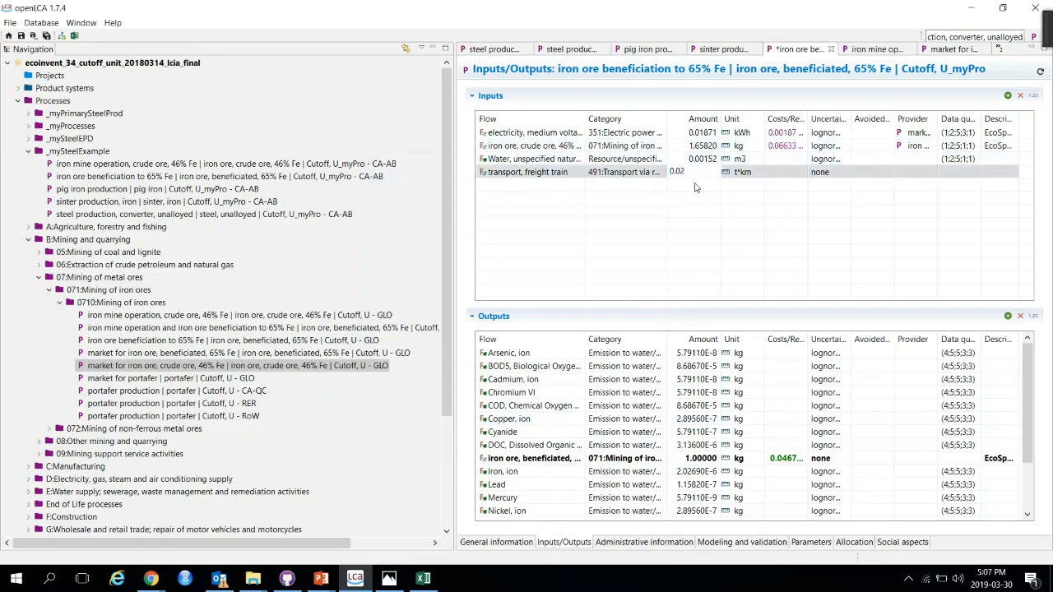
pyautogui.press('Return')
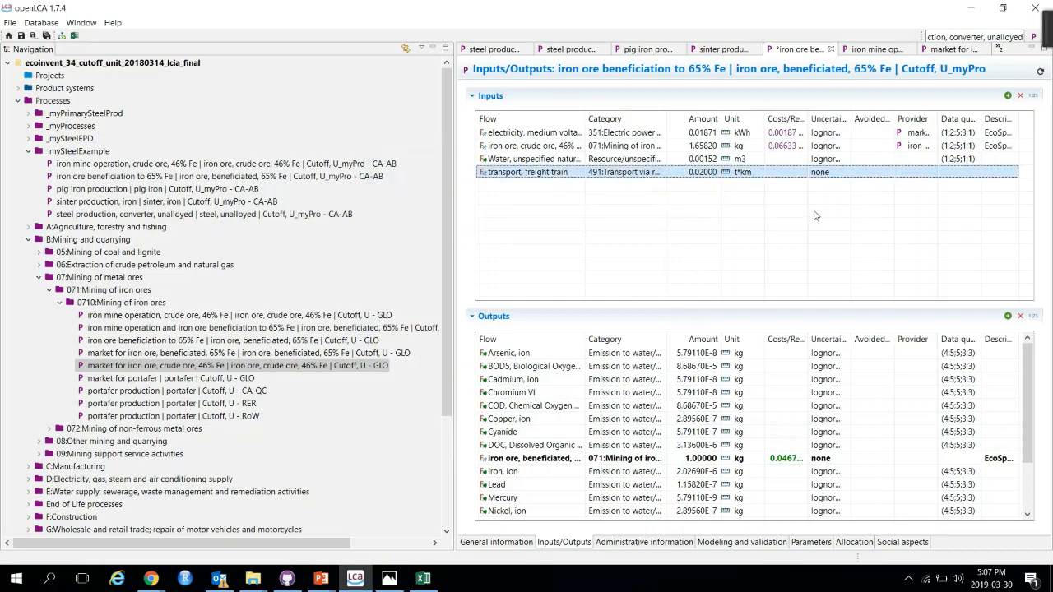
# Step: Link the freight train input to the 'transport, freight train, diesel, with particle filter ... U - RoW' provider and save
pyautogui.click(915, 173)
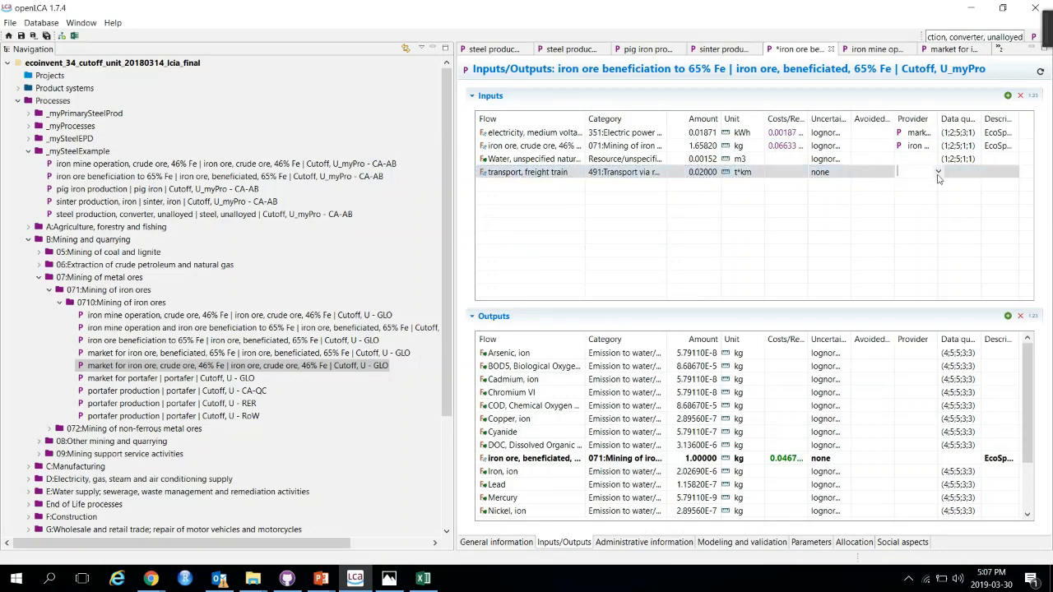
pyautogui.click(938, 172)
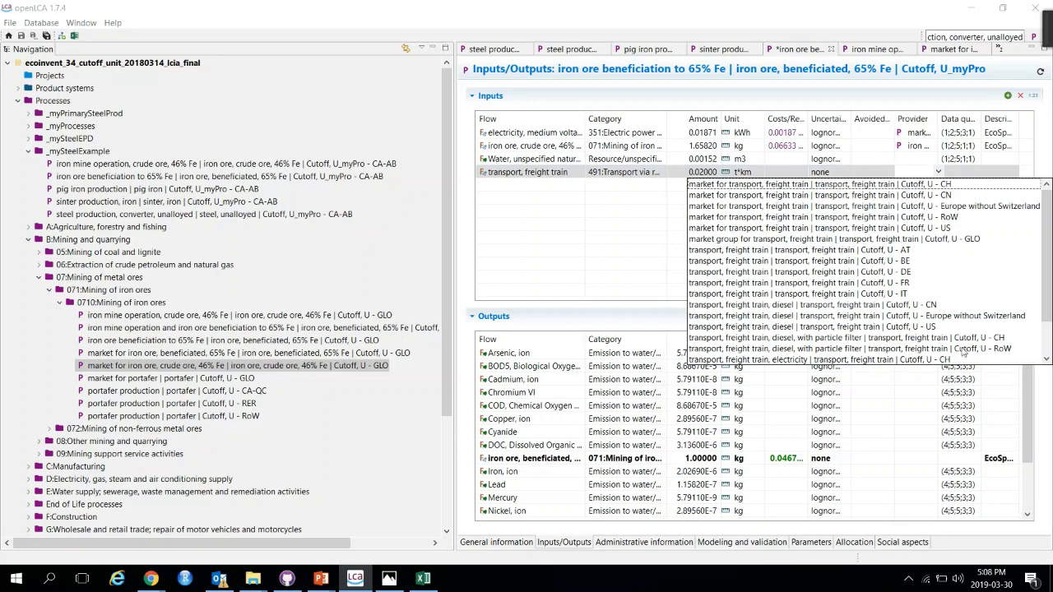
pyautogui.click(827, 349)
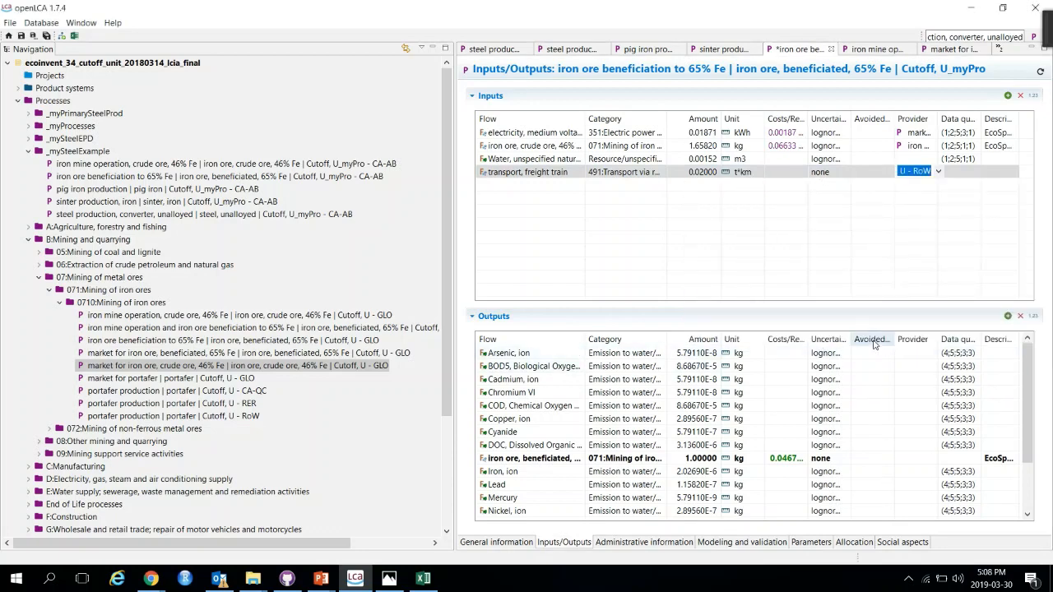
pyautogui.click(938, 171)
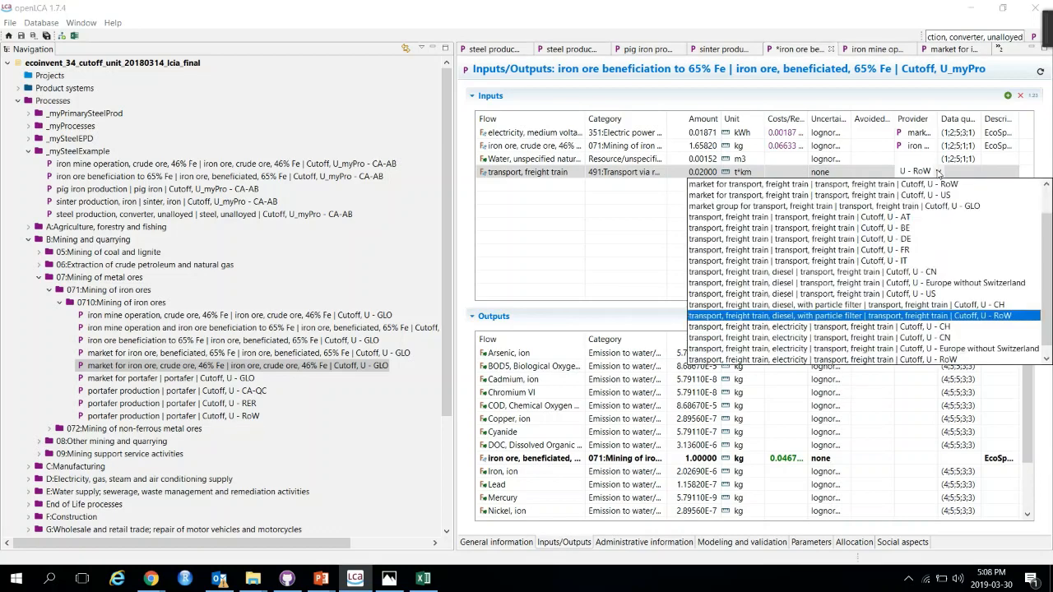
pyautogui.click(627, 272)
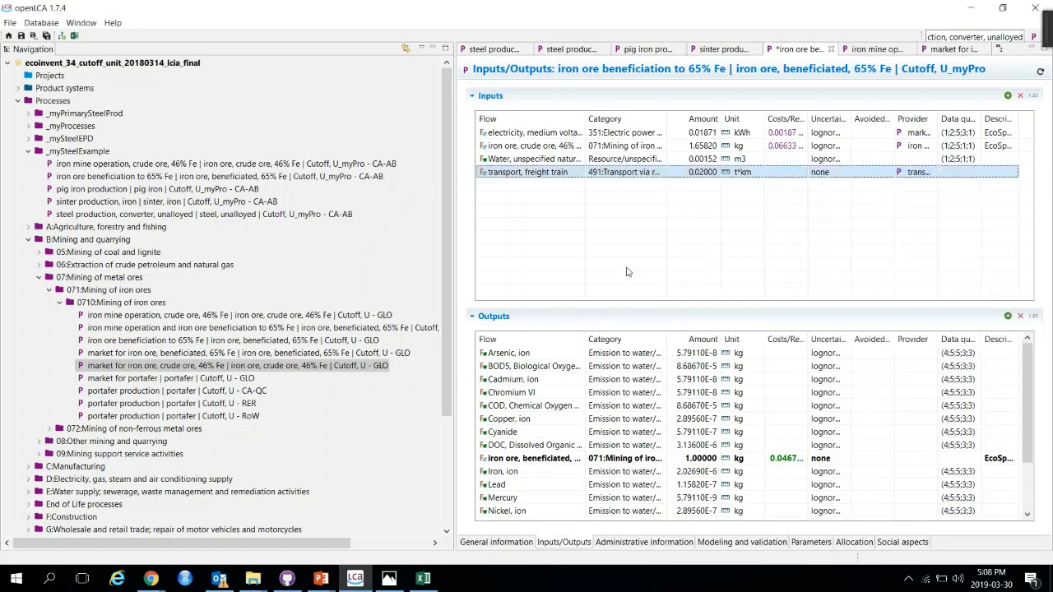
pyautogui.hotkey('ctrl', 's')
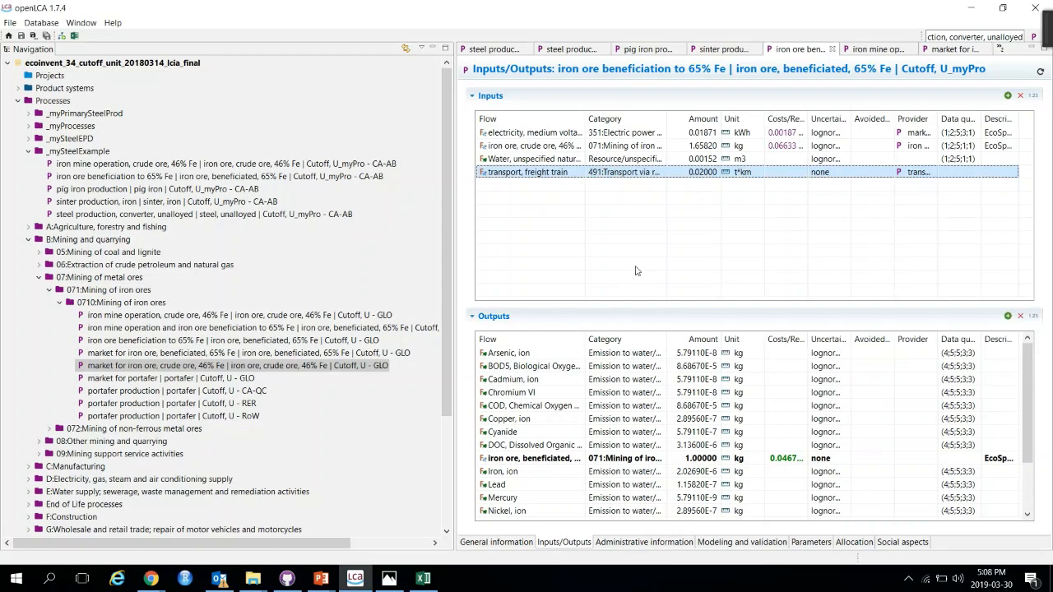
# Step: Switch to the PowerPoint lesson slide to review the case study process list, then return
pyautogui.click(328, 585)
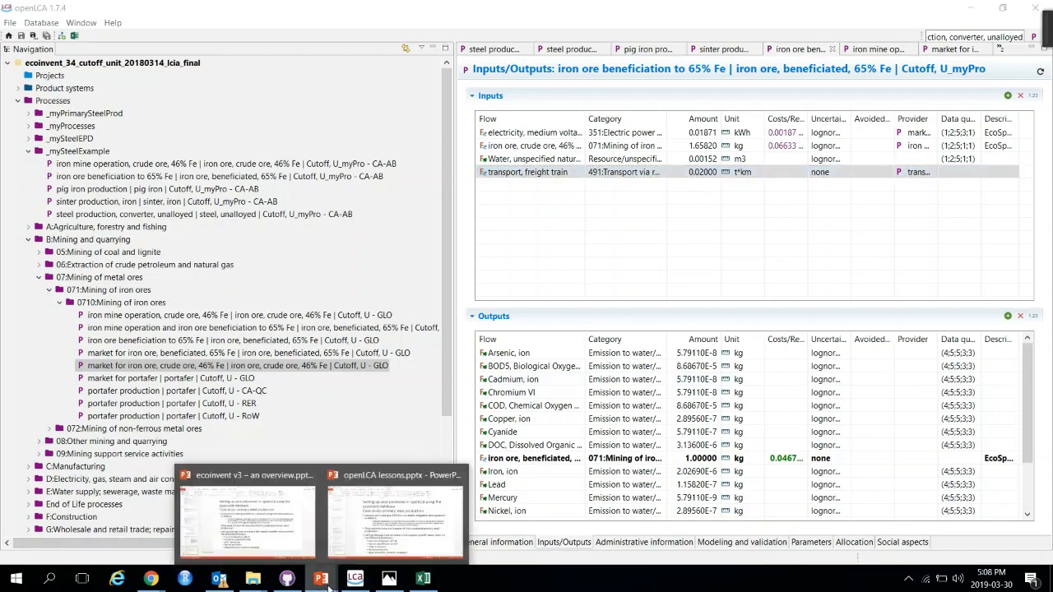
pyautogui.click(396, 514)
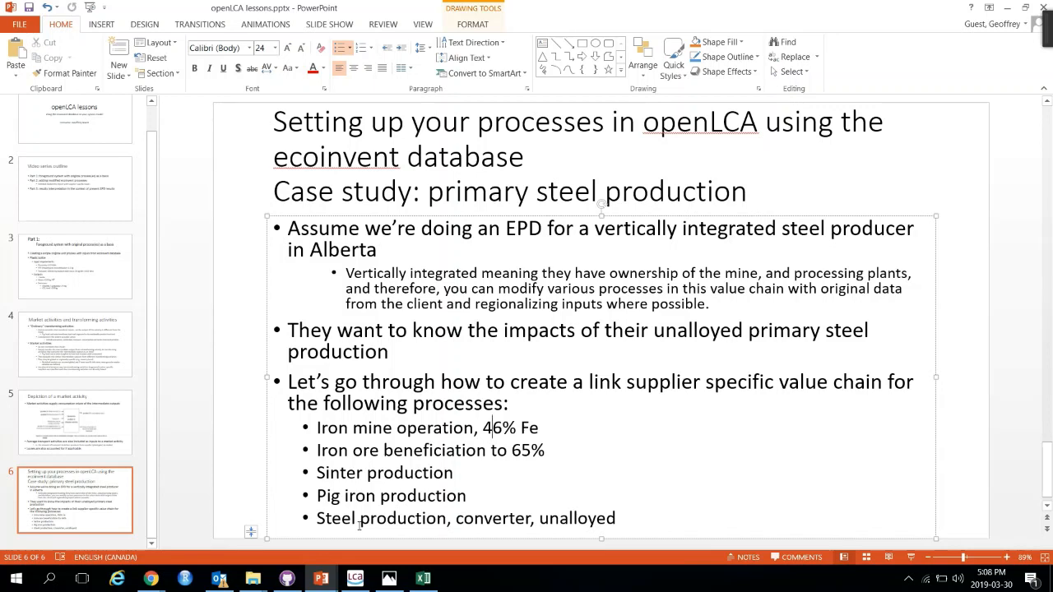
pyautogui.click(1009, 9)
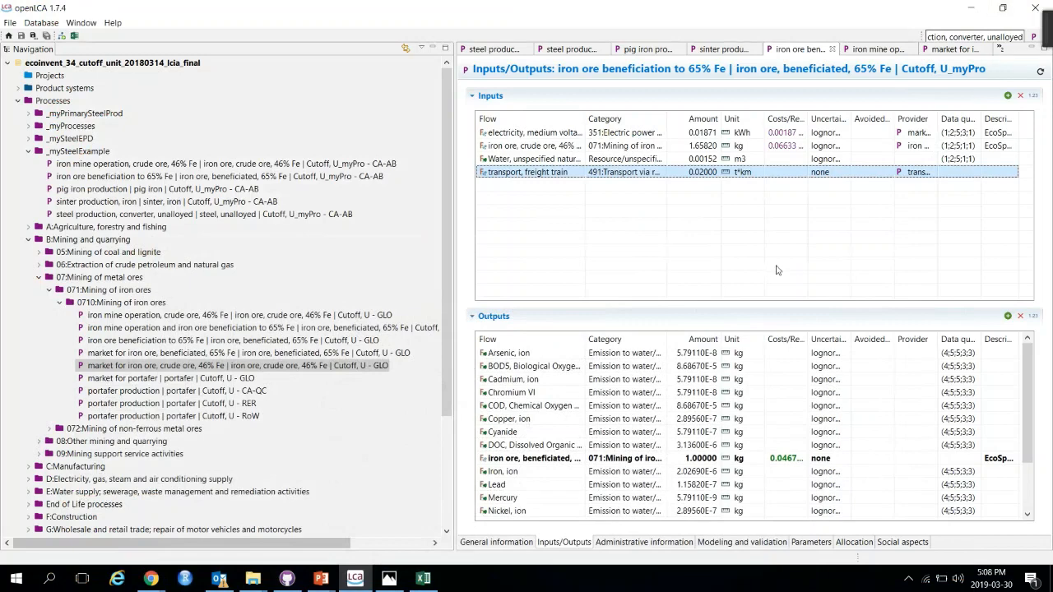
# Step: Close the open process editors and the search results tab
pyautogui.click(958, 51)
pyautogui.click(986, 49)
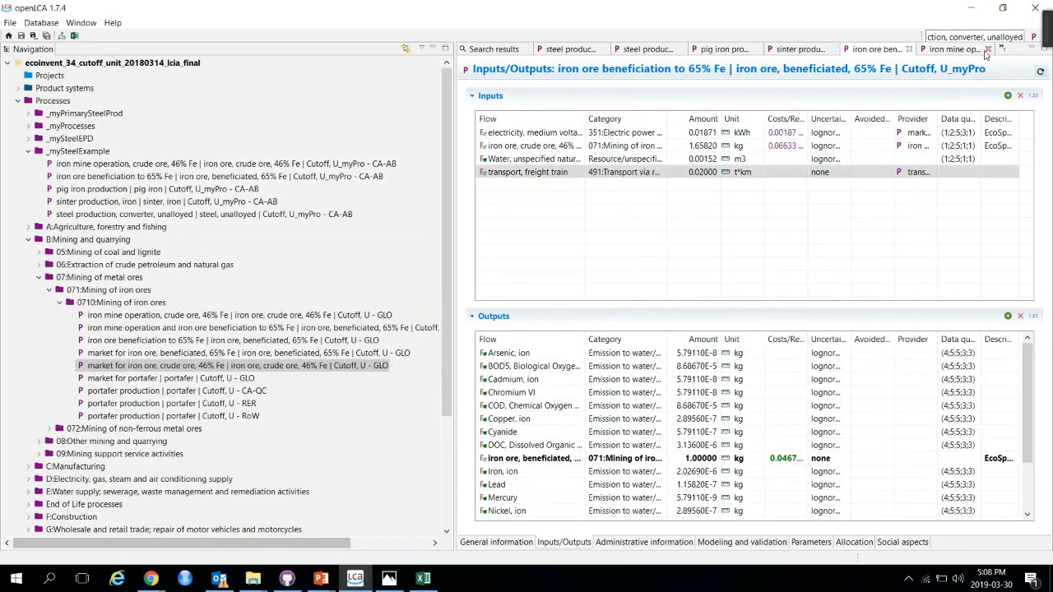
pyautogui.click(987, 50)
pyautogui.click(1013, 51)
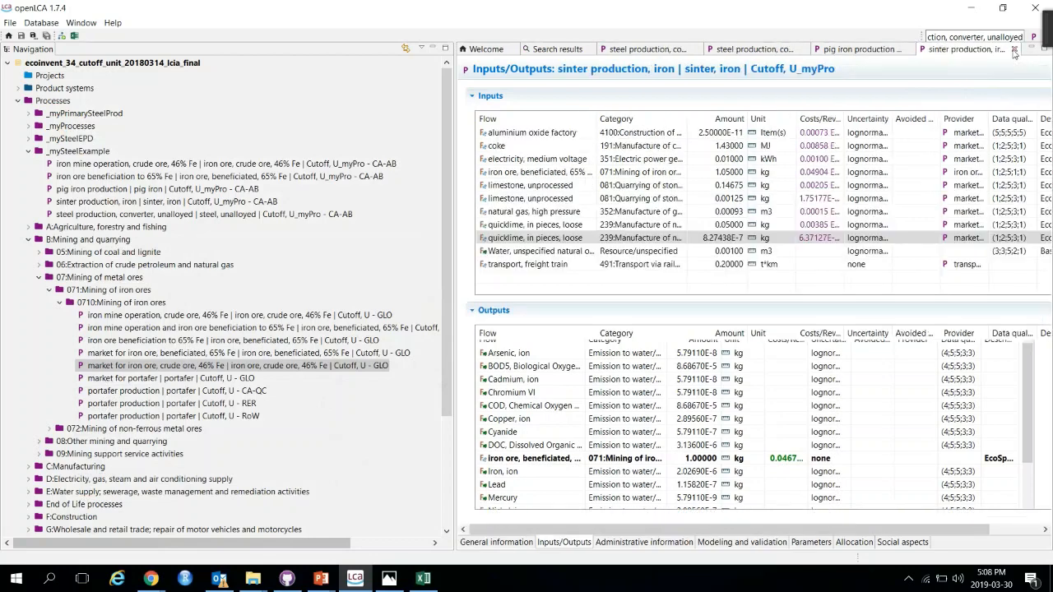
pyautogui.click(1015, 50)
pyautogui.click(1011, 50)
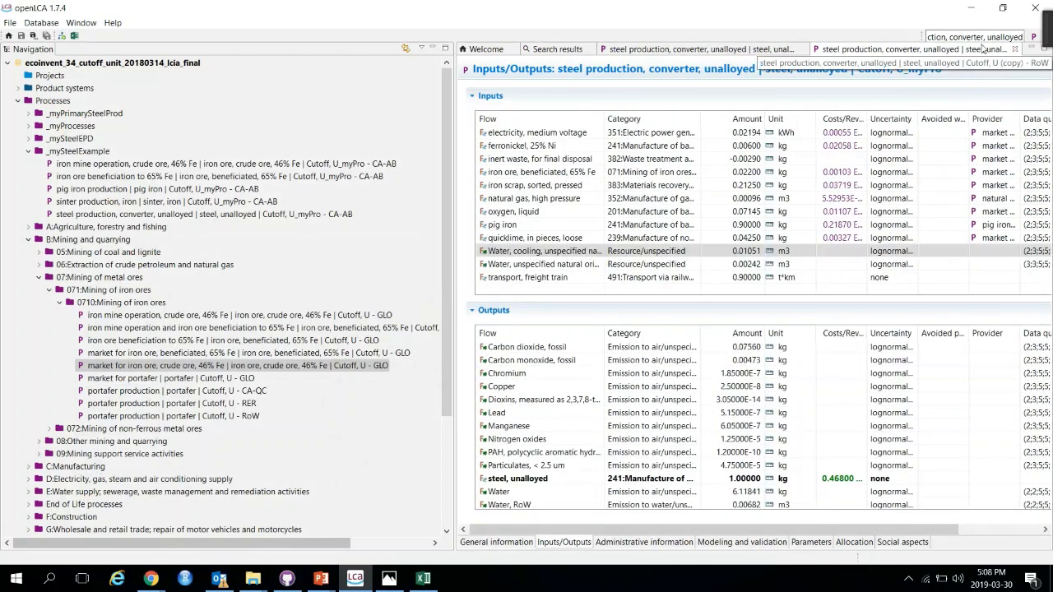
pyautogui.click(1014, 51)
pyautogui.click(880, 49)
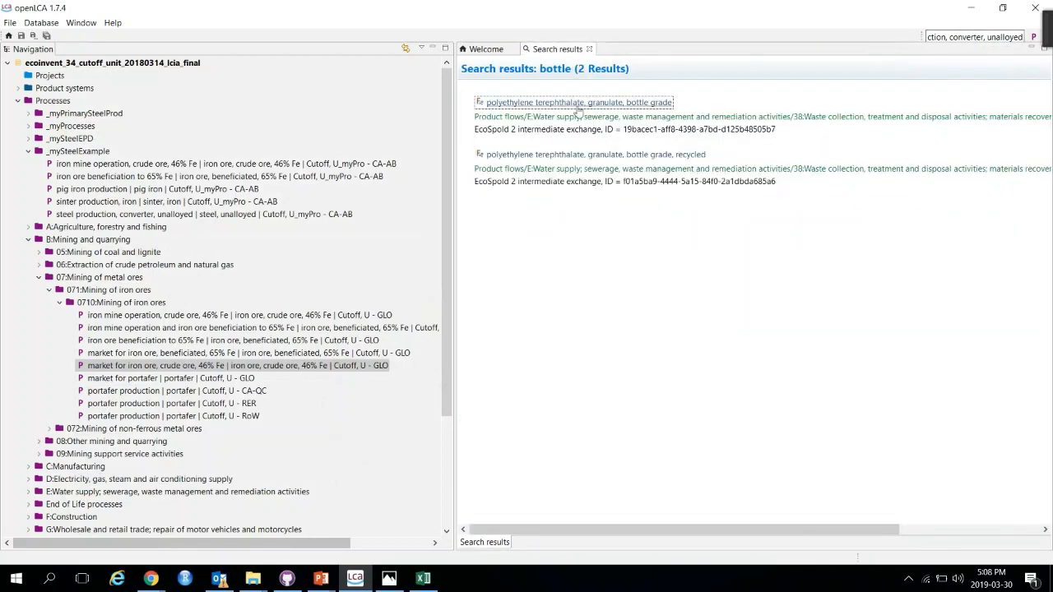
pyautogui.click(589, 49)
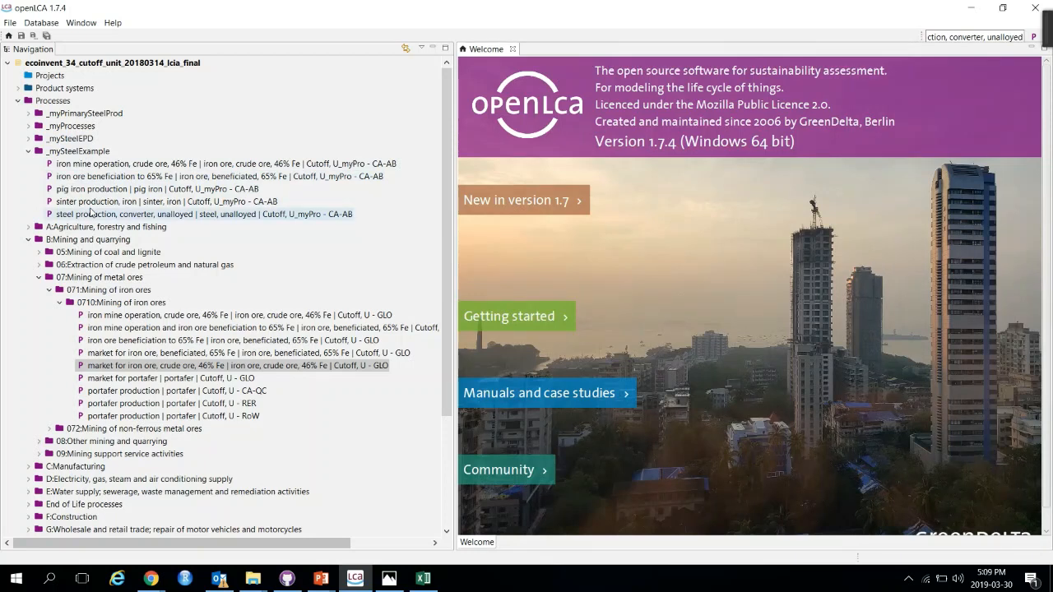
# Step: Open the steel production, converter, unalloyed copy and review its general information, inputs, an input comment and parameters
pyautogui.doubleClick(107, 214)
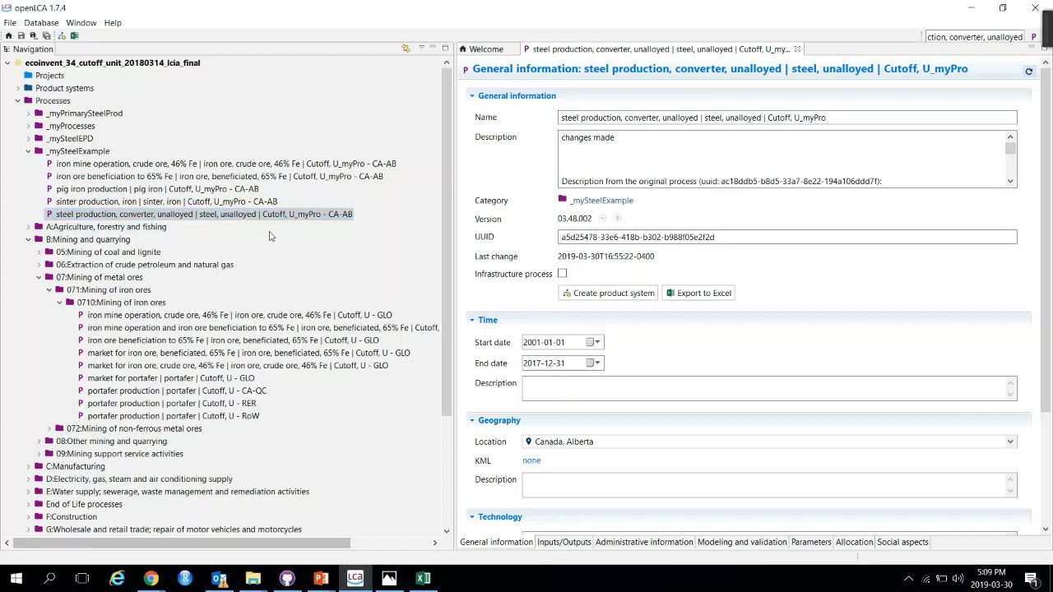
pyautogui.click(548, 542)
pyautogui.click(521, 544)
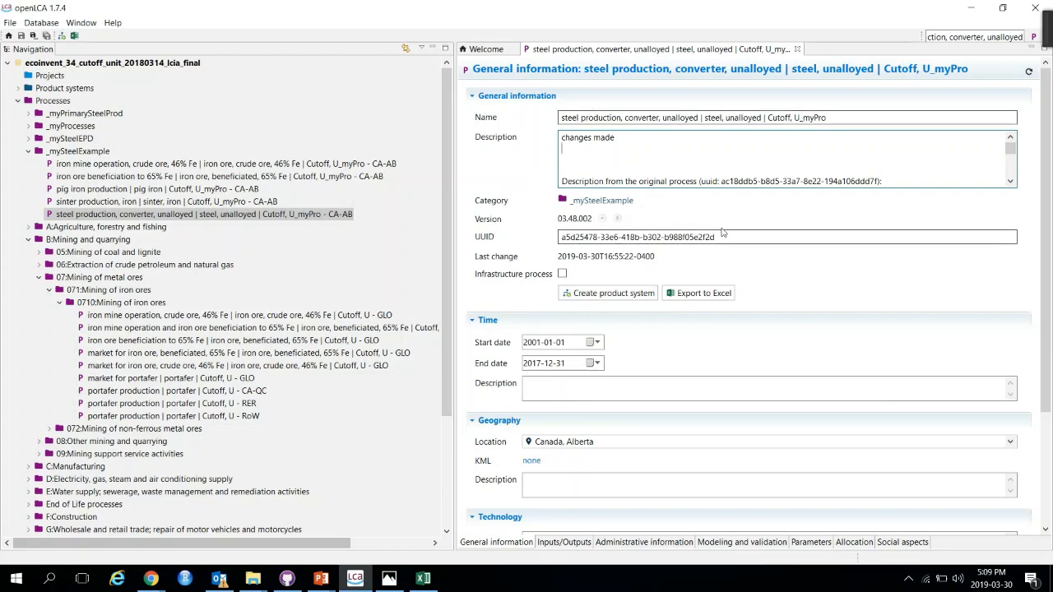
pyautogui.click(564, 543)
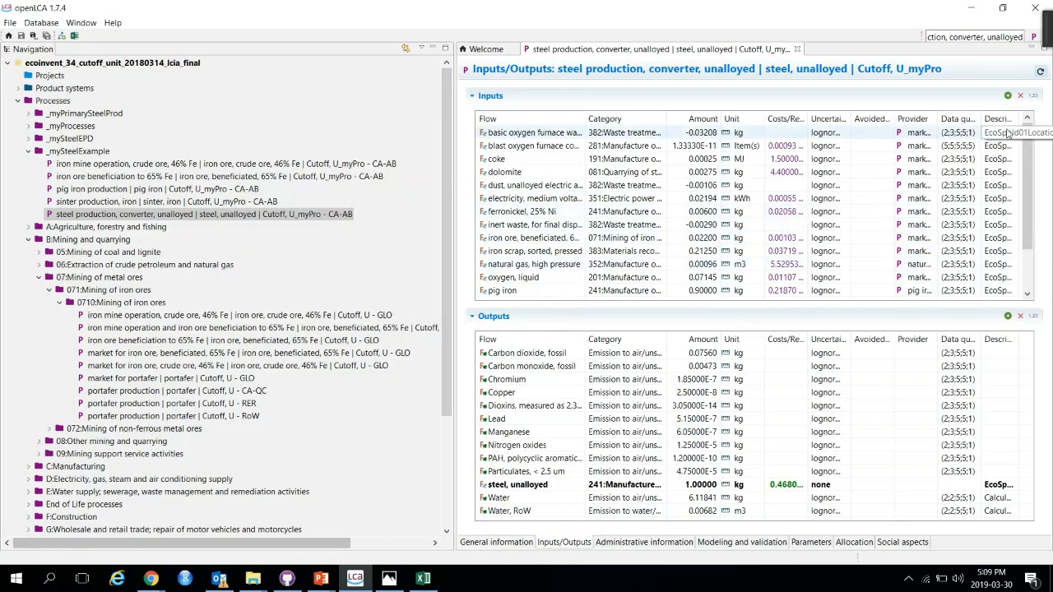
pyautogui.scroll(-2, 1004, 134)
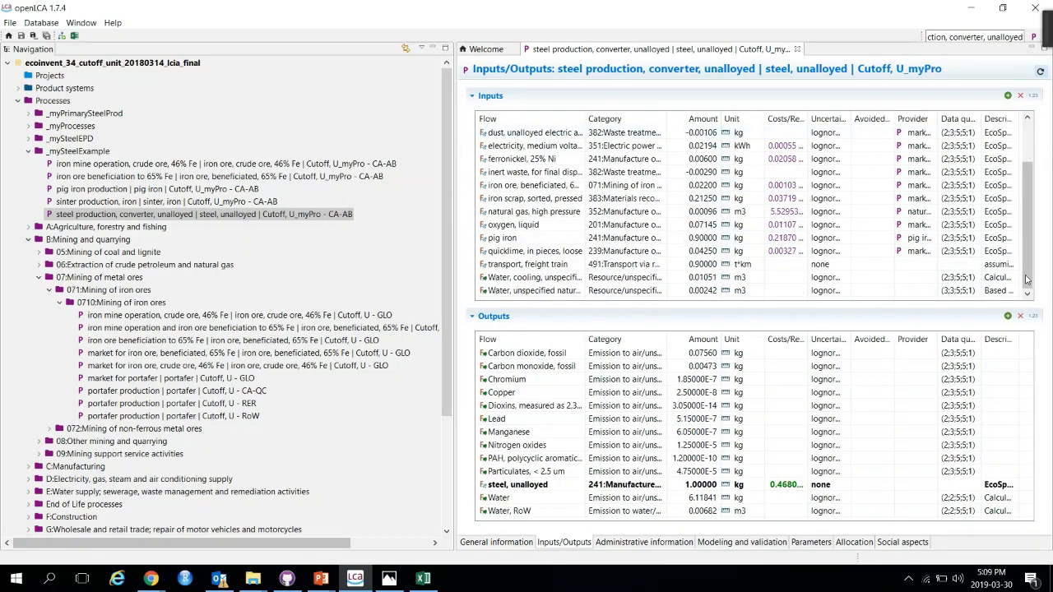
pyautogui.click(993, 133)
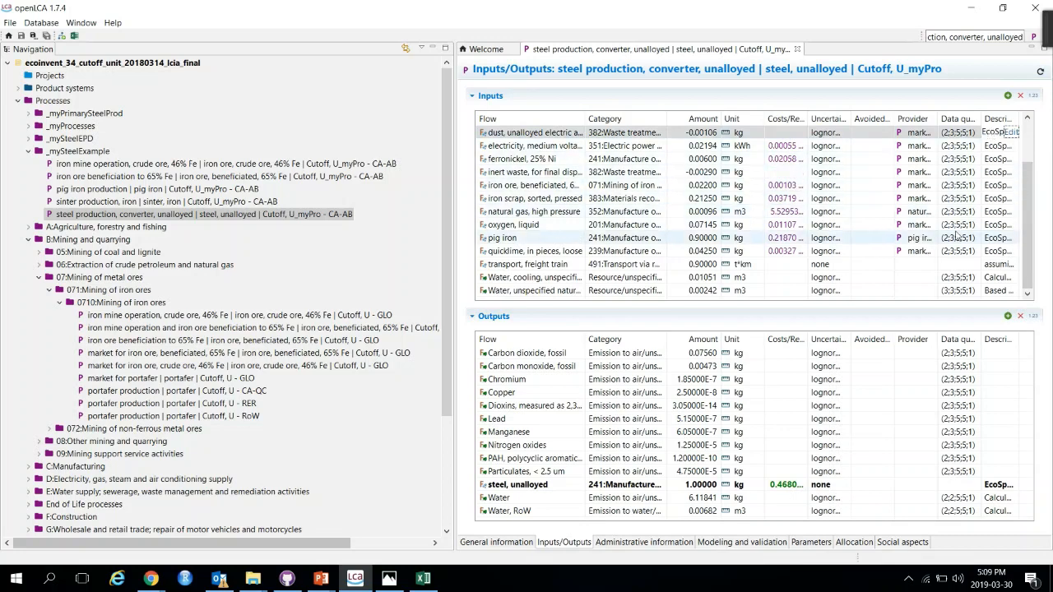
pyautogui.click(1010, 133)
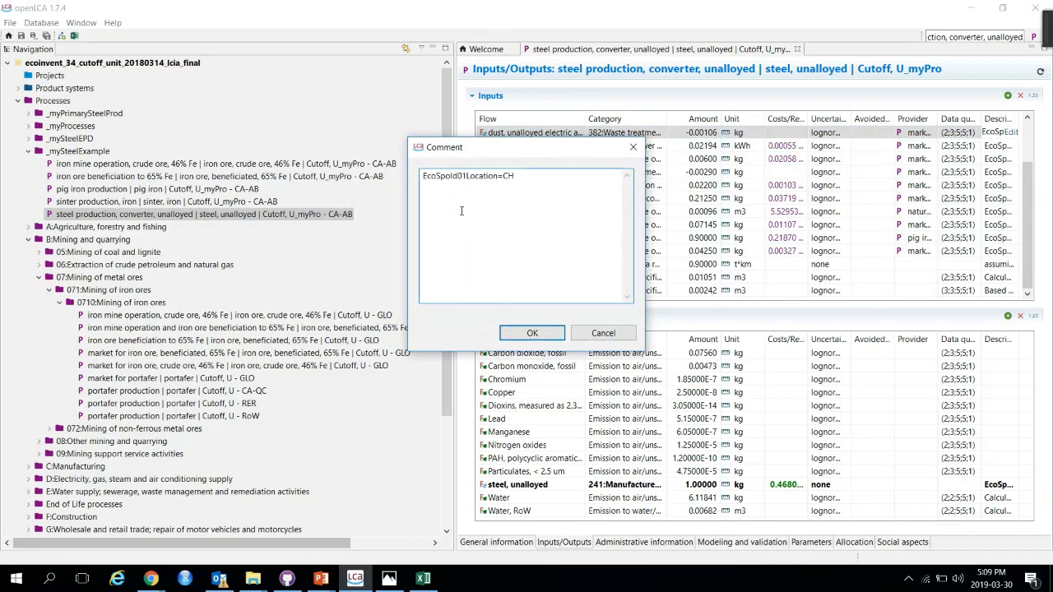
pyautogui.click(535, 334)
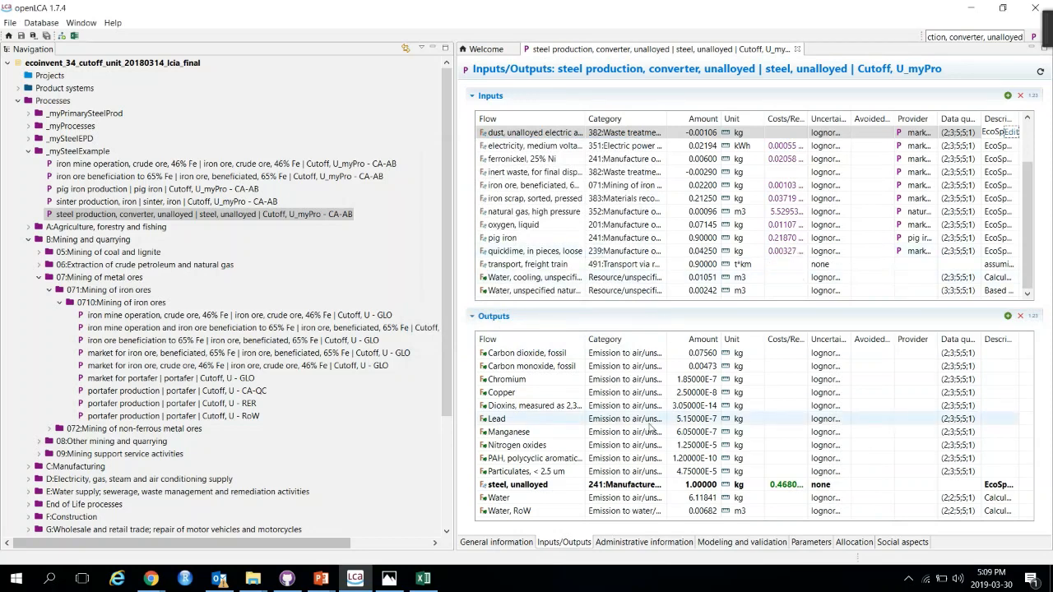
pyautogui.click(812, 542)
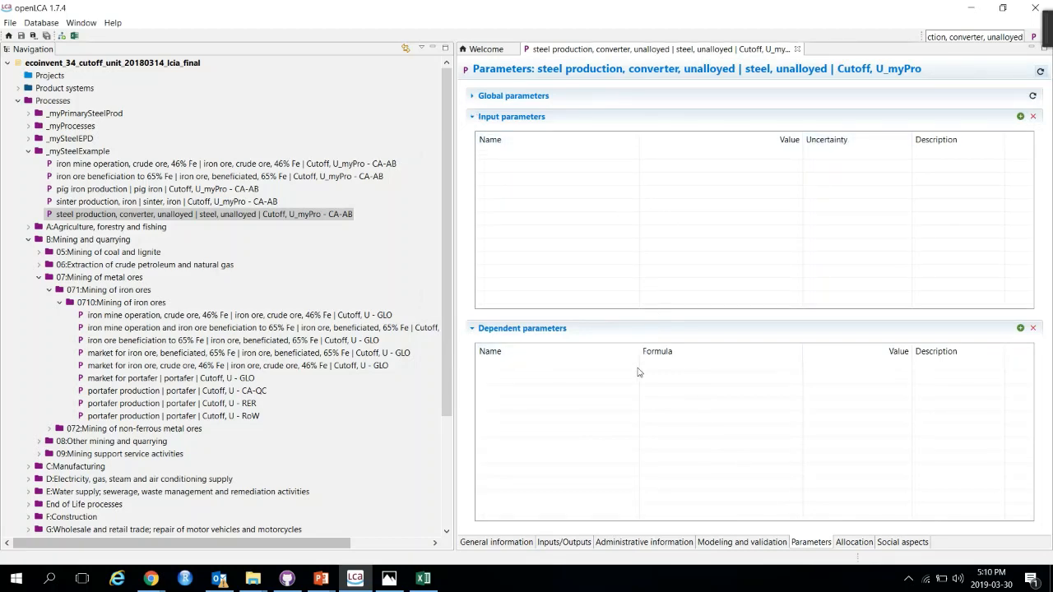
# Step: Review the input and output flows of the steel production, converter, unalloyed copy
pyautogui.click(565, 542)
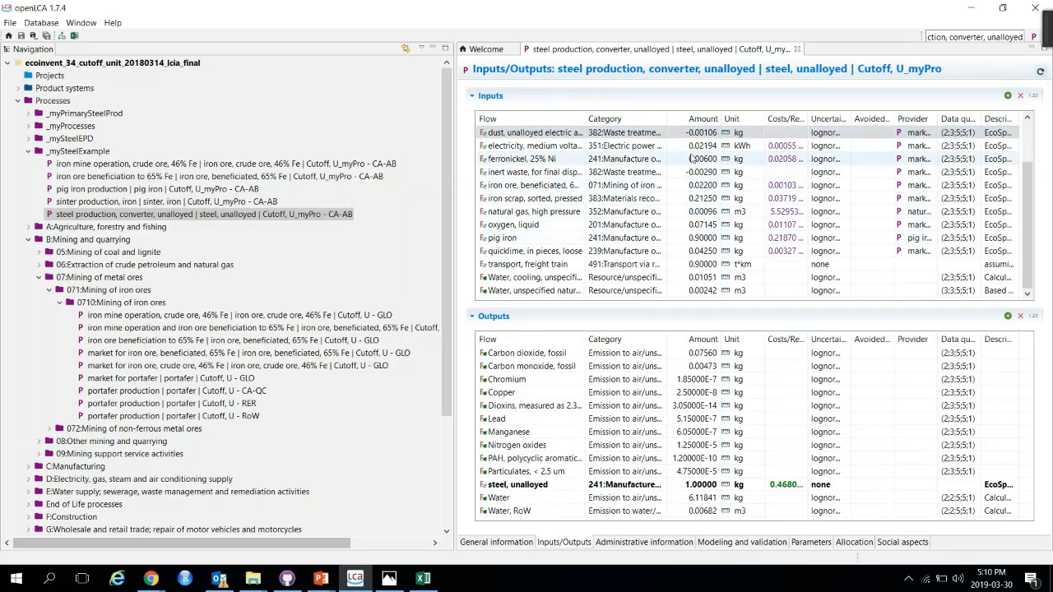
pyautogui.scroll(2, 718, 256)
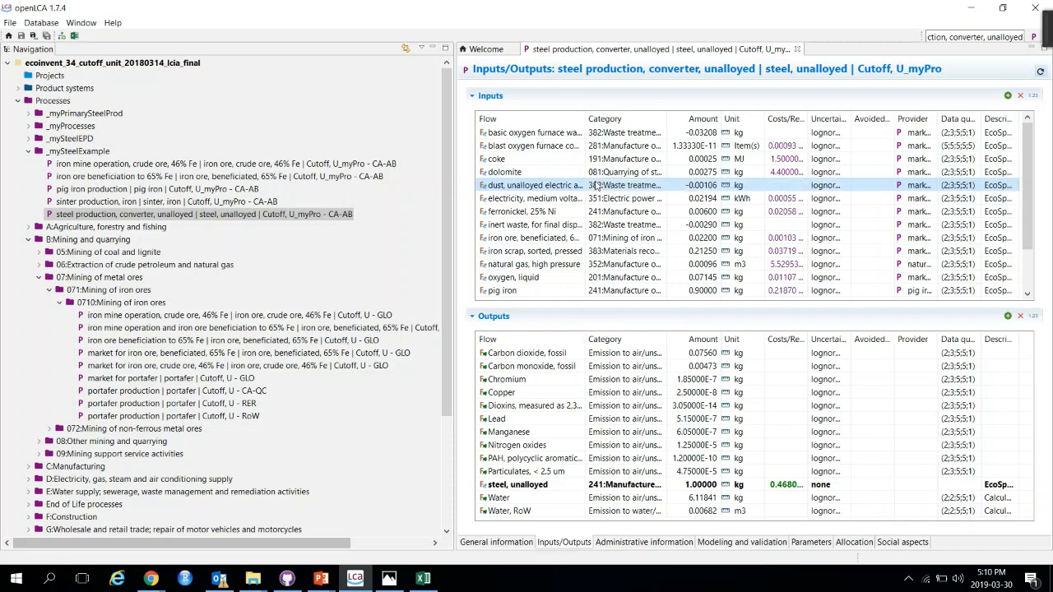
pyautogui.scroll(-2, 688, 264)
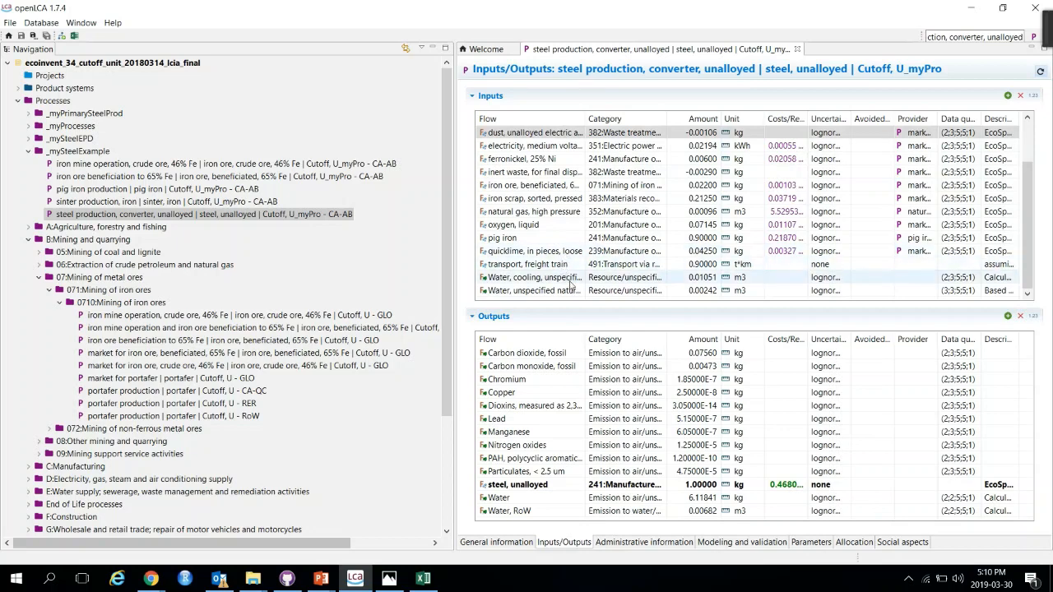
pyautogui.scroll(2, 572, 284)
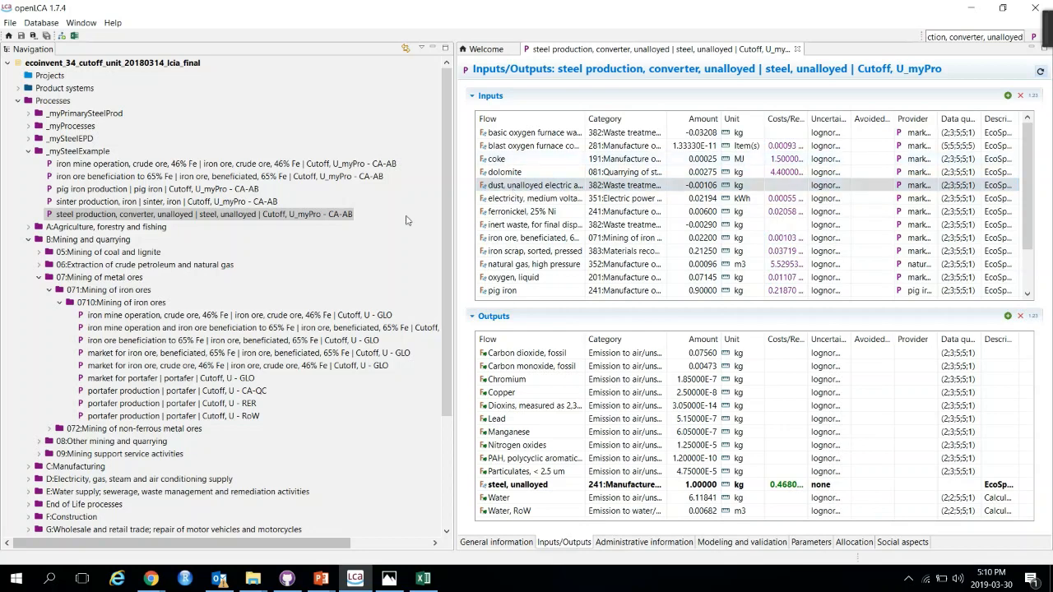
# Step: Open the pig iron production copy and view its input and output flows
pyautogui.doubleClick(123, 189)
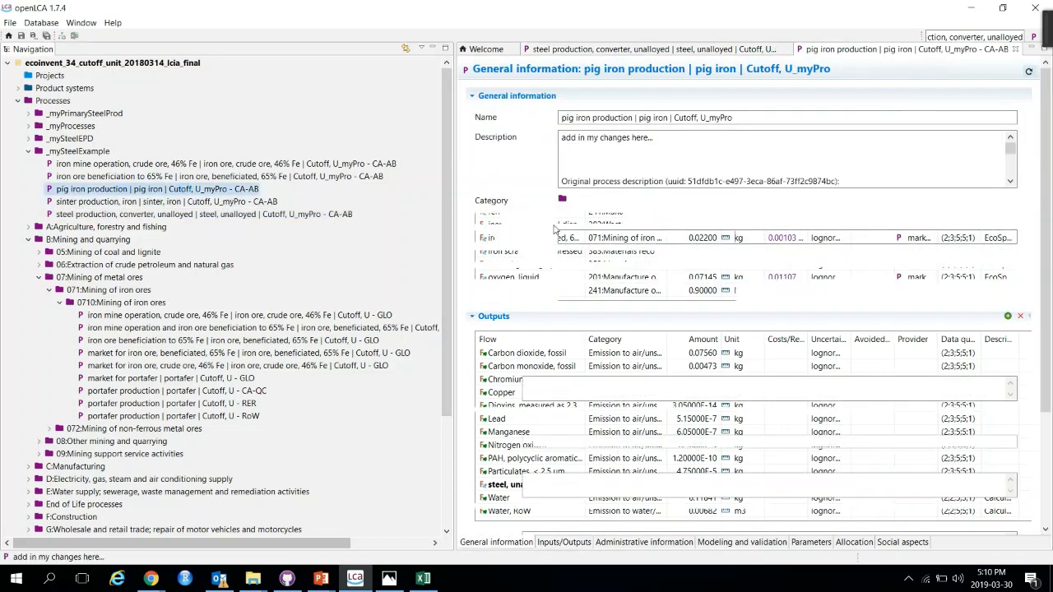
pyautogui.click(566, 541)
pyautogui.scroll(-1, 553, 226)
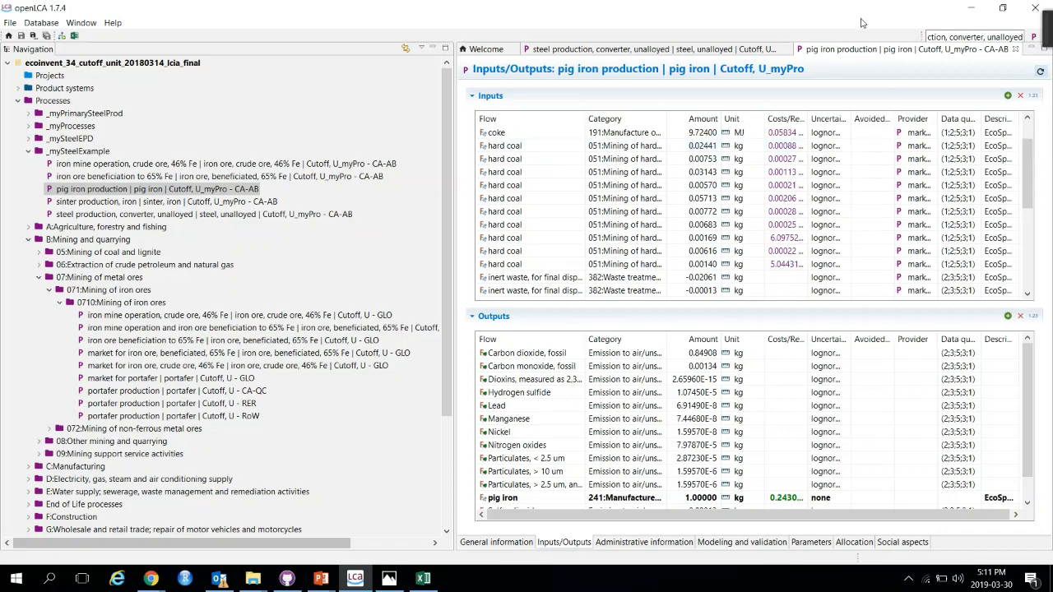
pyautogui.moveTo(618, 7); pyautogui.dragTo(280, 46)
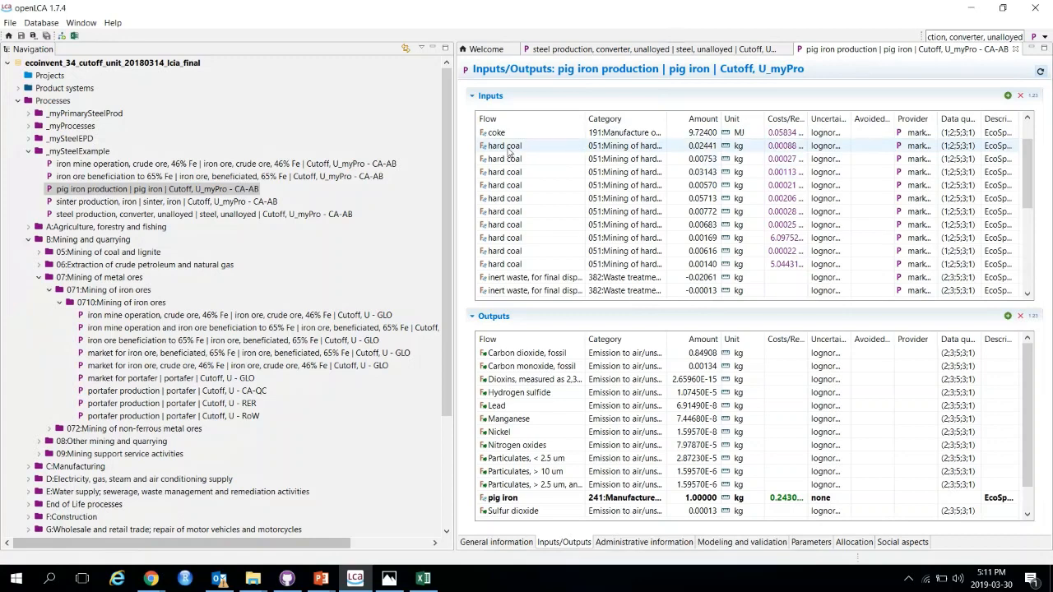
# Step: Copy all hard coal input rows of pig iron production into the Excel sheet below the natural gas rows
pyautogui.click(509, 149)
pyautogui.keyDown('shift'); pyautogui.click(793, 264); pyautogui.keyUp('shift')
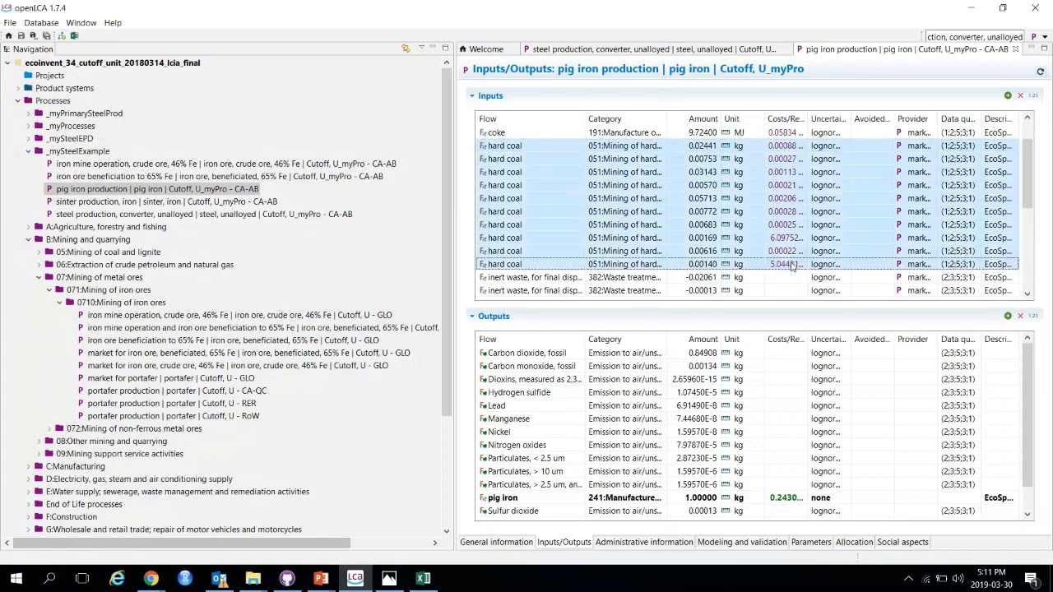
pyautogui.click(423, 578)
pyautogui.click(235, 508)
pyautogui.scroll(-5, 247, 477)
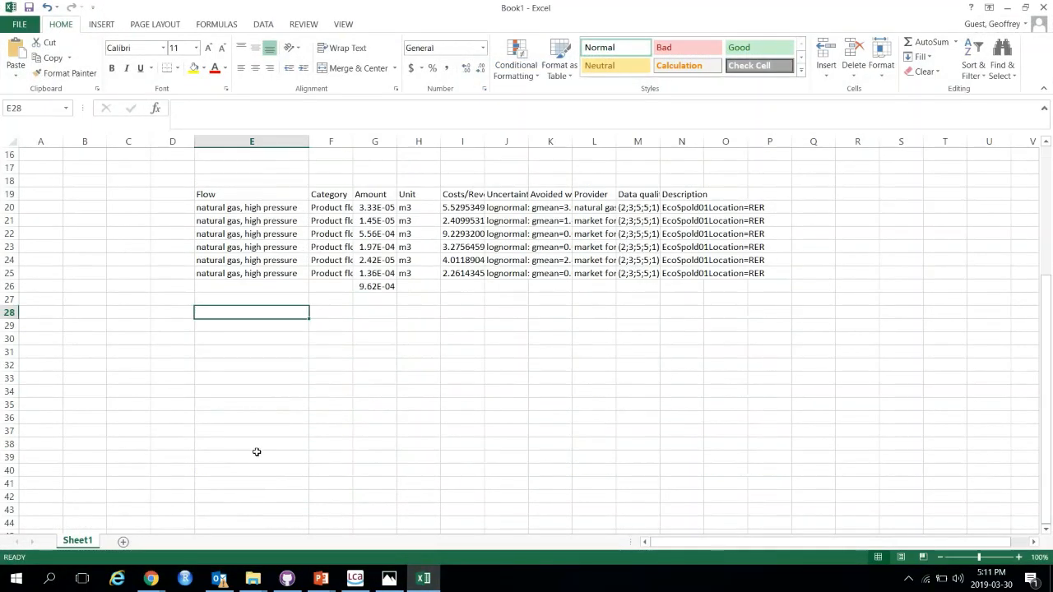
pyautogui.hotkey('ctrl', 'v')
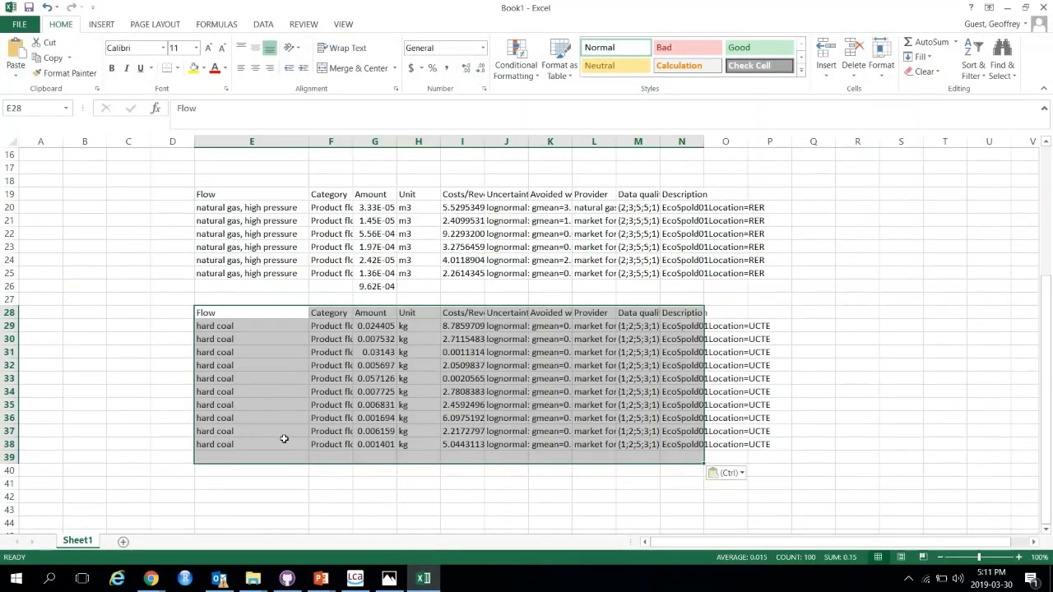
# Step: Sum the hard coal amounts with =SUM in the cell below them and label the unit kg
pyautogui.click(387, 328)
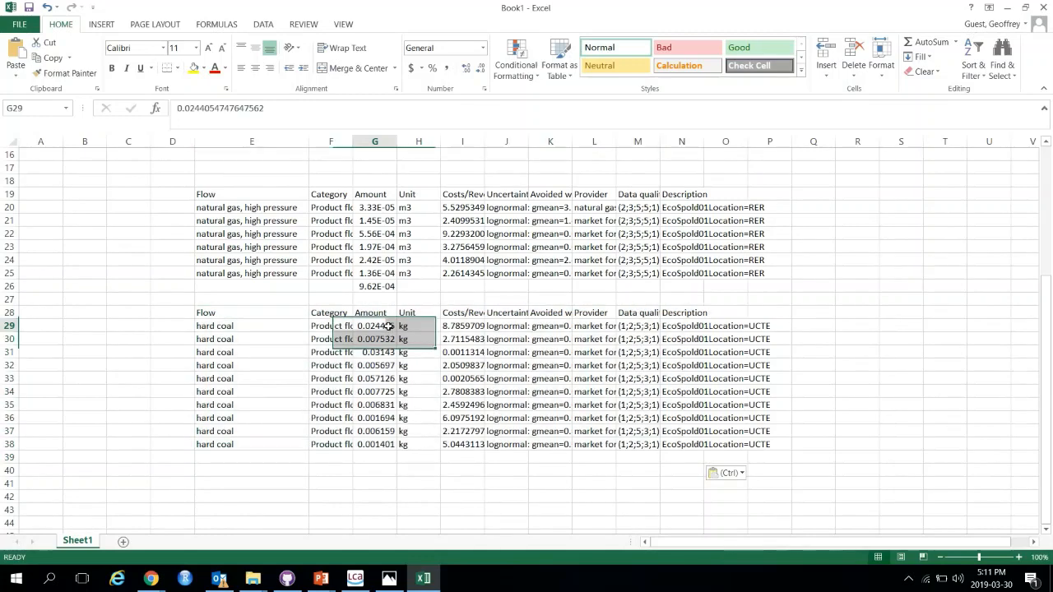
pyautogui.click(375, 454)
pyautogui.write('=sum(')
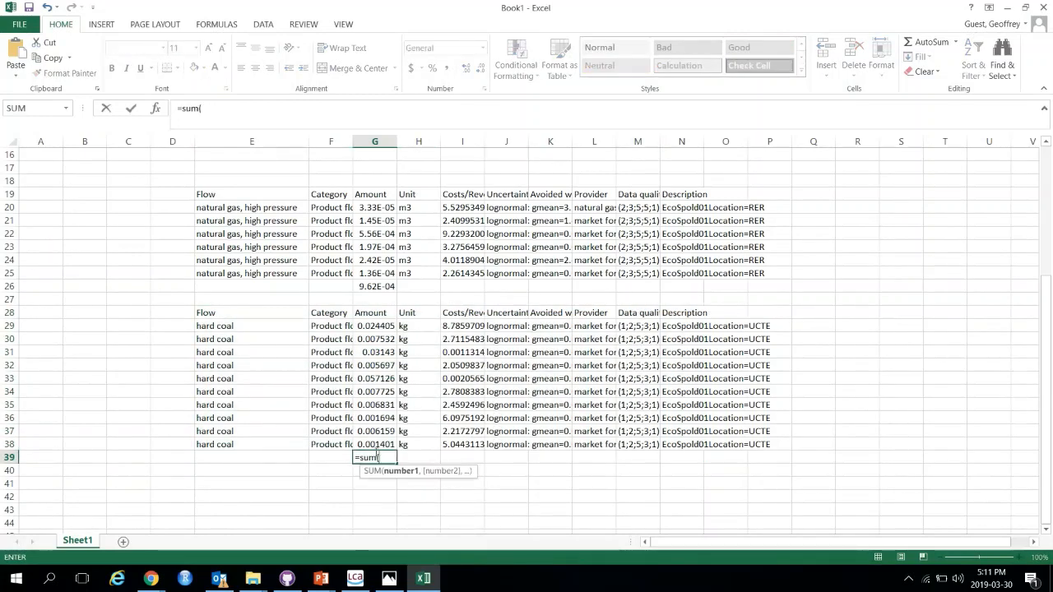
pyautogui.moveTo(380, 325); pyautogui.dragTo(382, 442)
pyautogui.press('Tab')
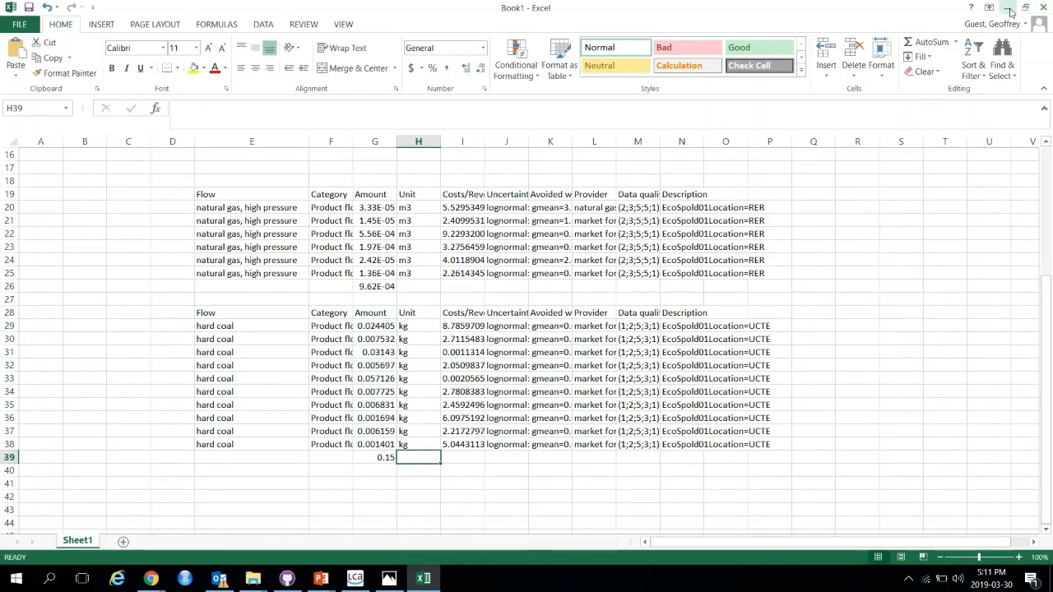
pyautogui.write('kg')
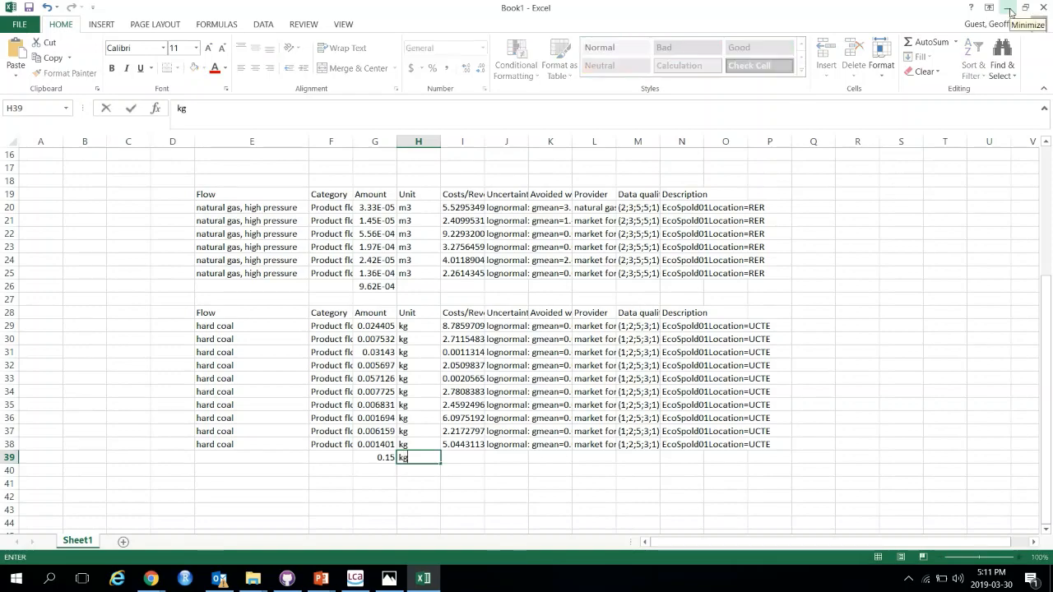
# Step: Back in openLCA, set the first hard coal input amount to 0.15 kg
pyautogui.click(1009, 9)
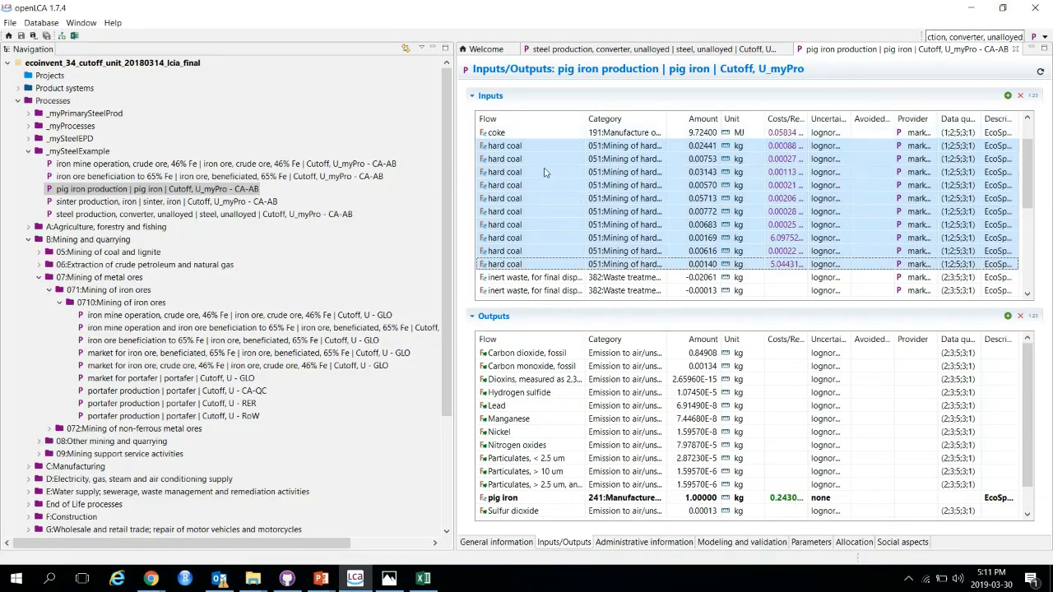
pyautogui.click(683, 146)
pyautogui.write('0')
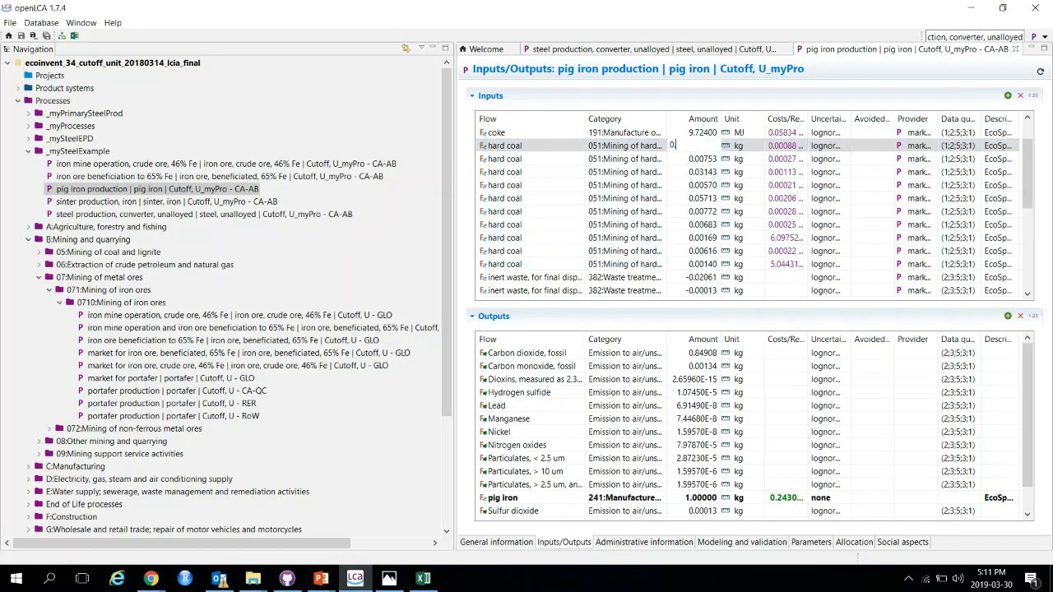
pyautogui.write('.15')
# Step: Select the remaining hard coal input rows and remove them
pyautogui.click(506, 159)
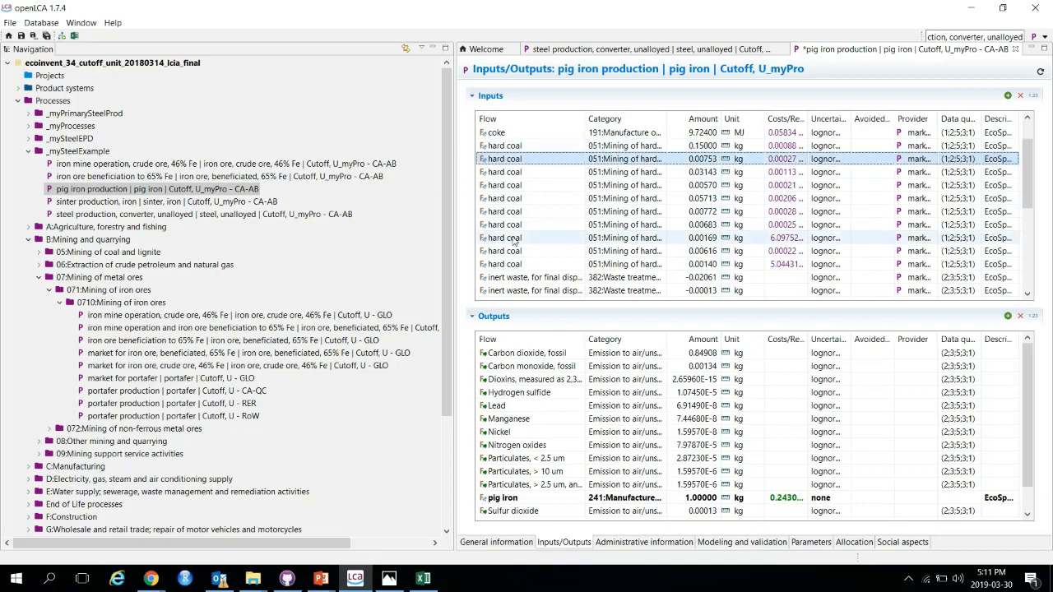
pyautogui.keyDown('shift'); pyautogui.click(513, 264); pyautogui.keyUp('shift')
pyautogui.rightClick(513, 237)
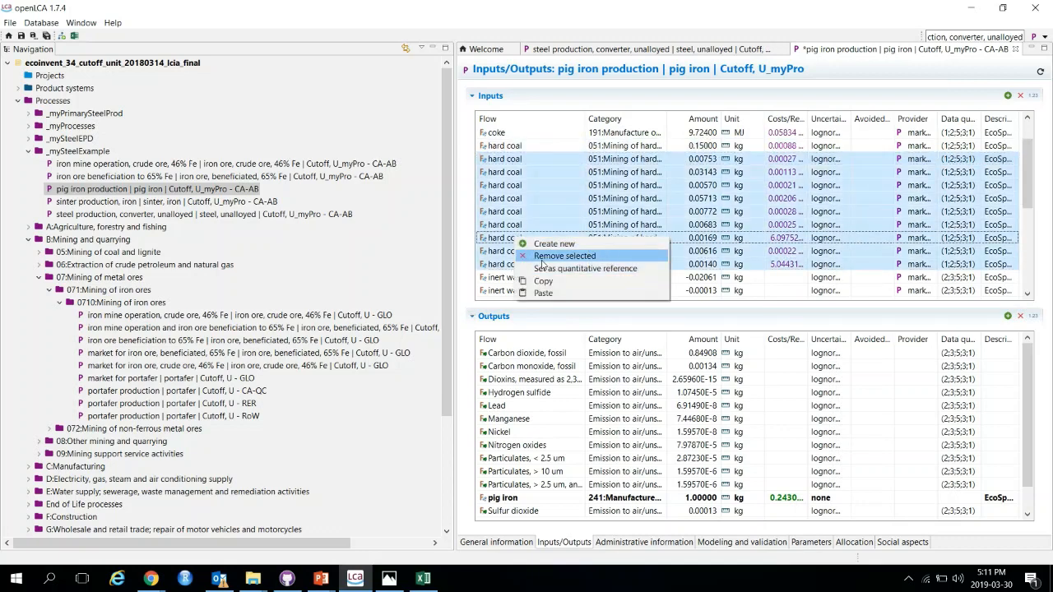
pyautogui.click(543, 257)
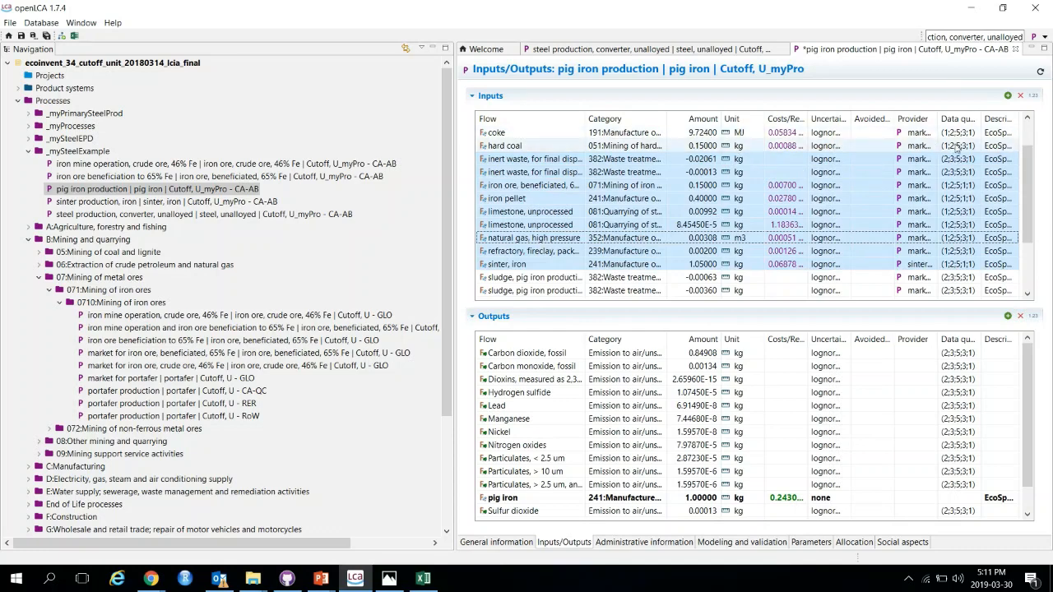
# Step: Link the hard coal input to the 'hard coal mine operation and hard coal preparation | hard coal | Cutoff, U - RoW' provider and save
pyautogui.click(926, 145)
pyautogui.click(946, 146)
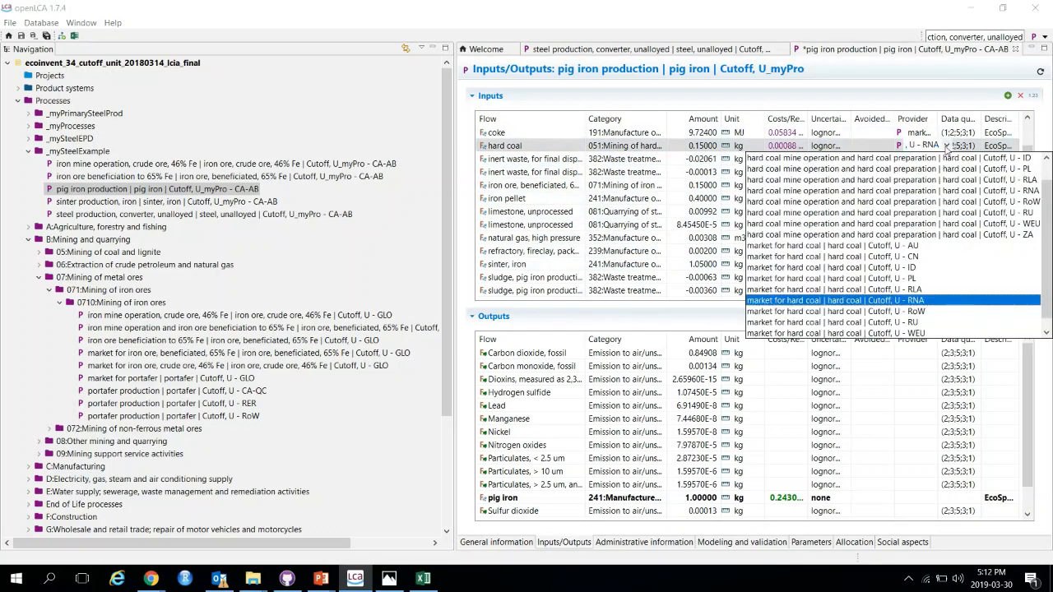
pyautogui.scroll(1, 946, 251)
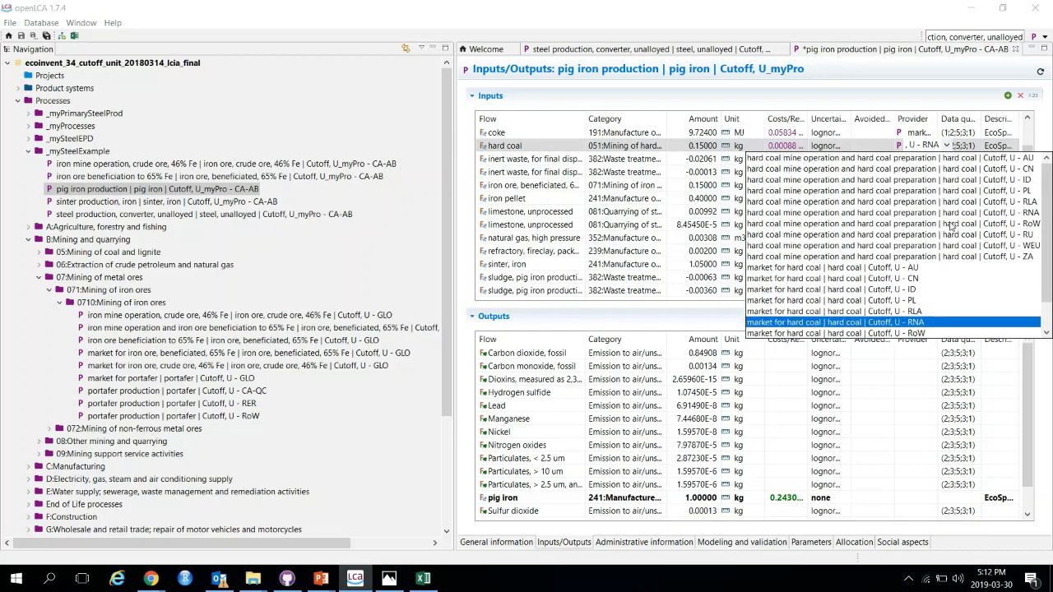
pyautogui.scroll(-1, 951, 226)
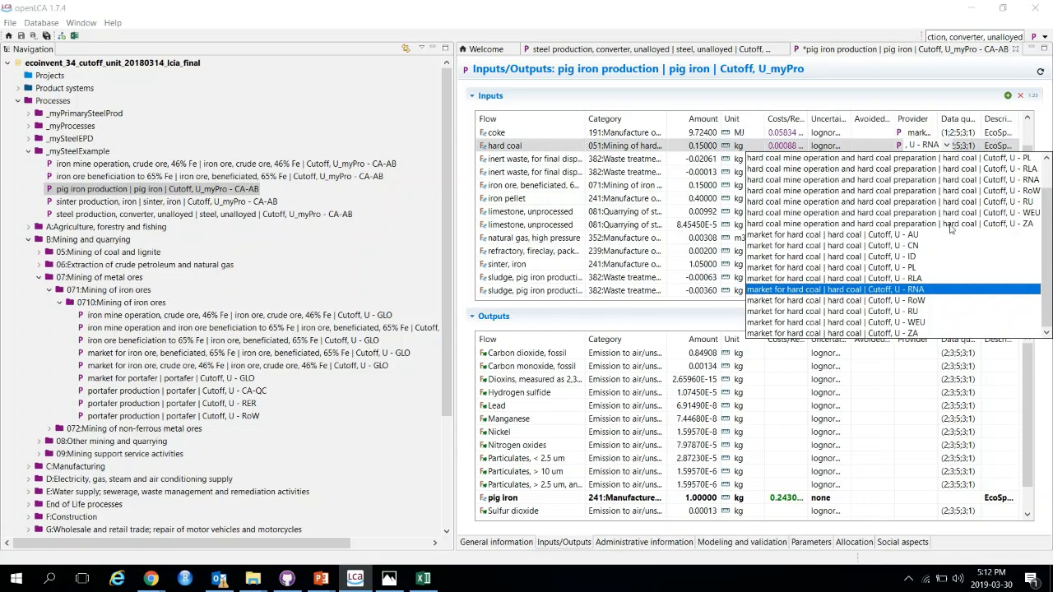
pyautogui.scroll(1, 958, 247)
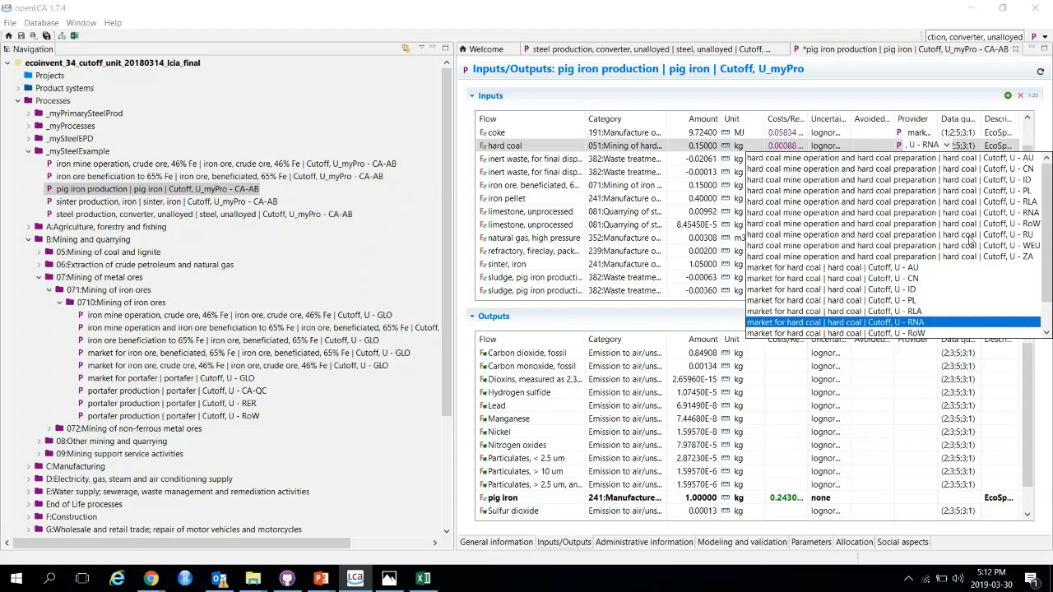
pyautogui.click(1010, 228)
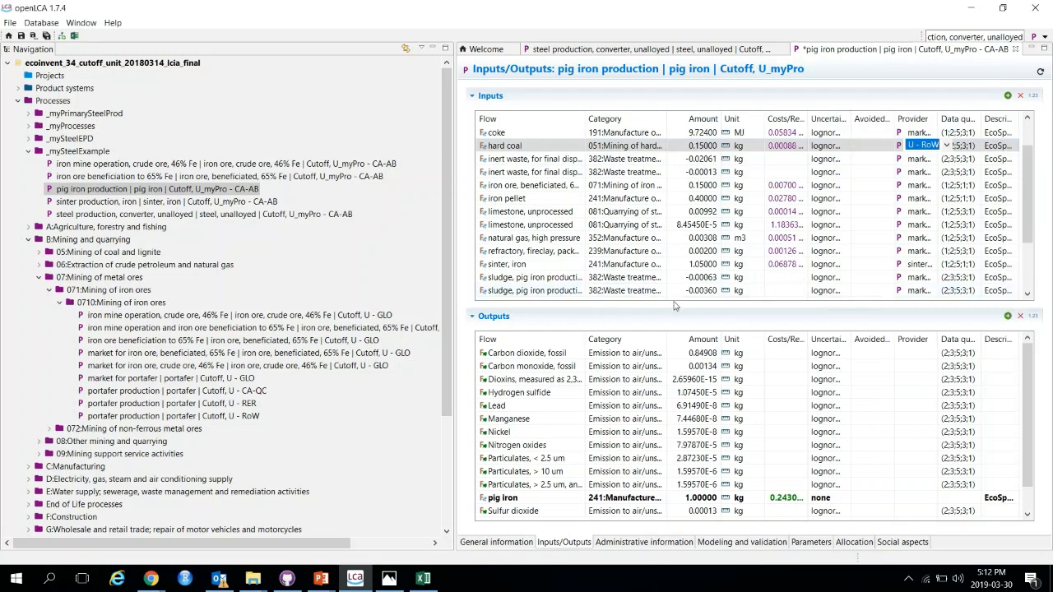
pyautogui.hotkey('ctrl', 's')
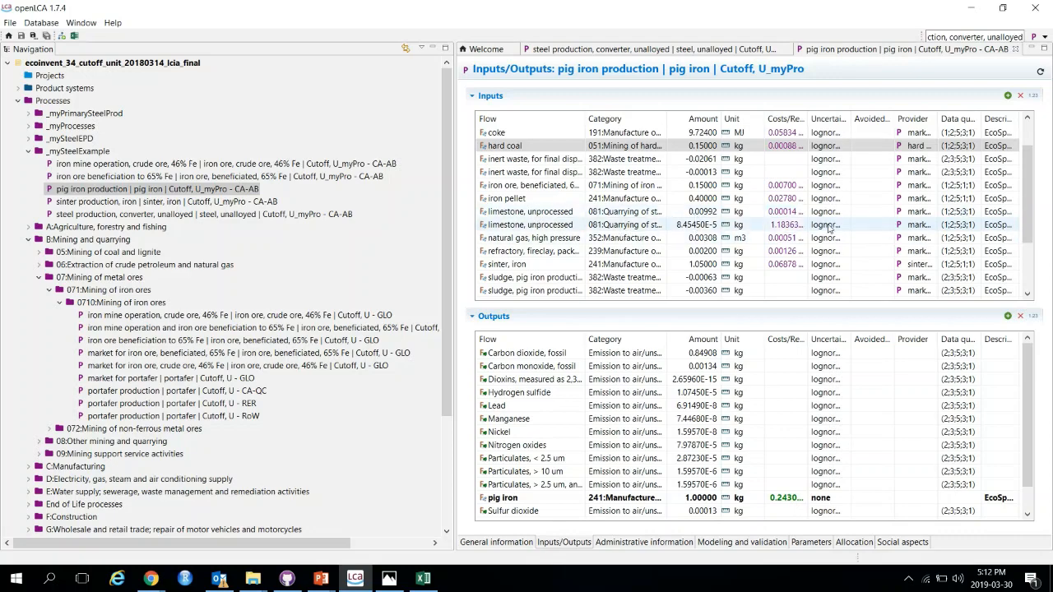
# Step: Close the pig iron production editor
pyautogui.moveTo(885, 17); pyautogui.dragTo(625, 37)
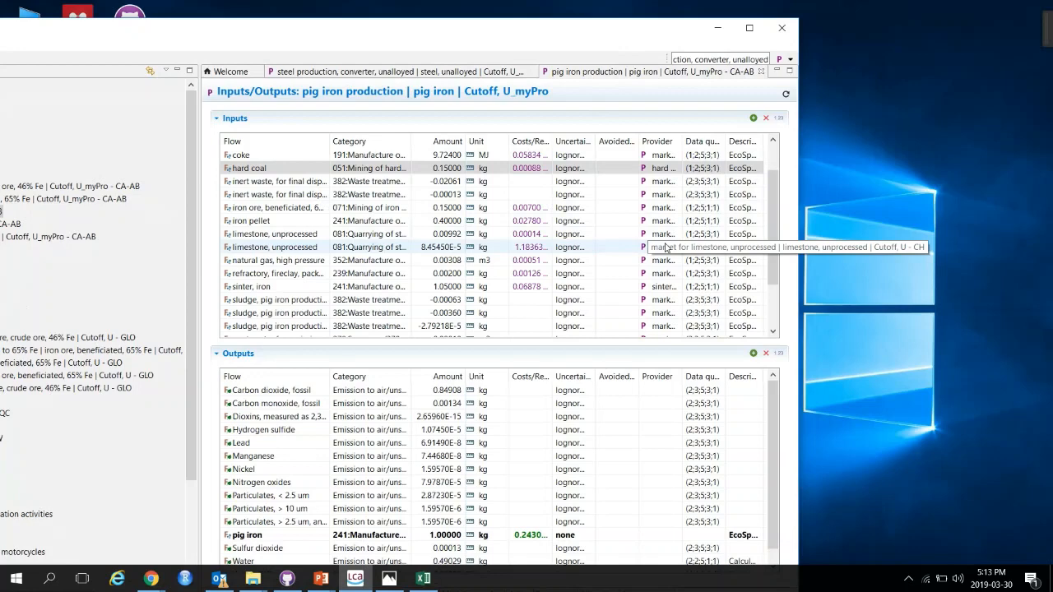
pyautogui.moveTo(447, 26); pyautogui.dragTo(551, 5)
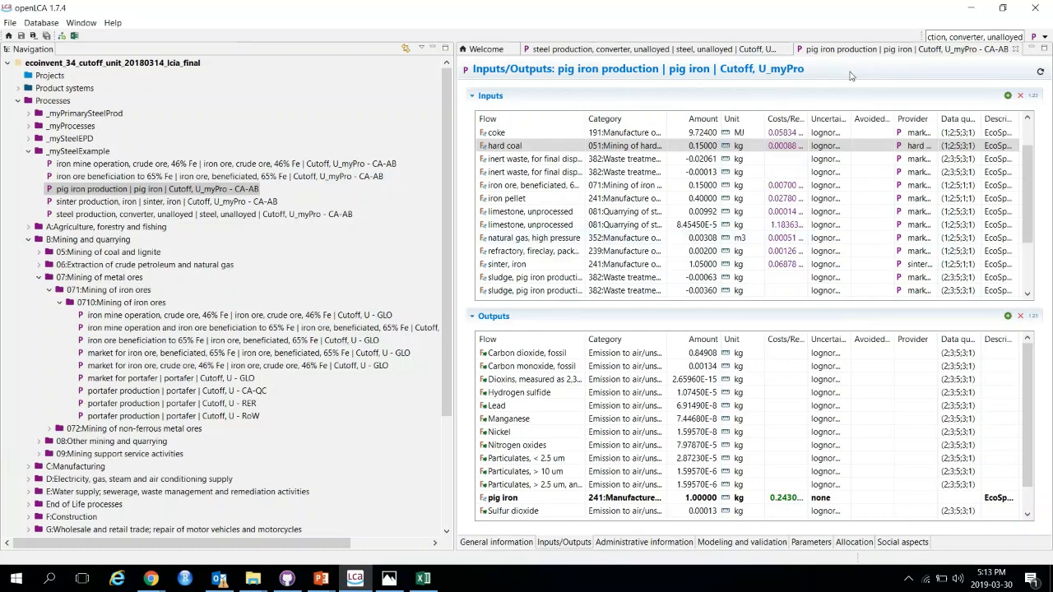
pyautogui.click(501, 542)
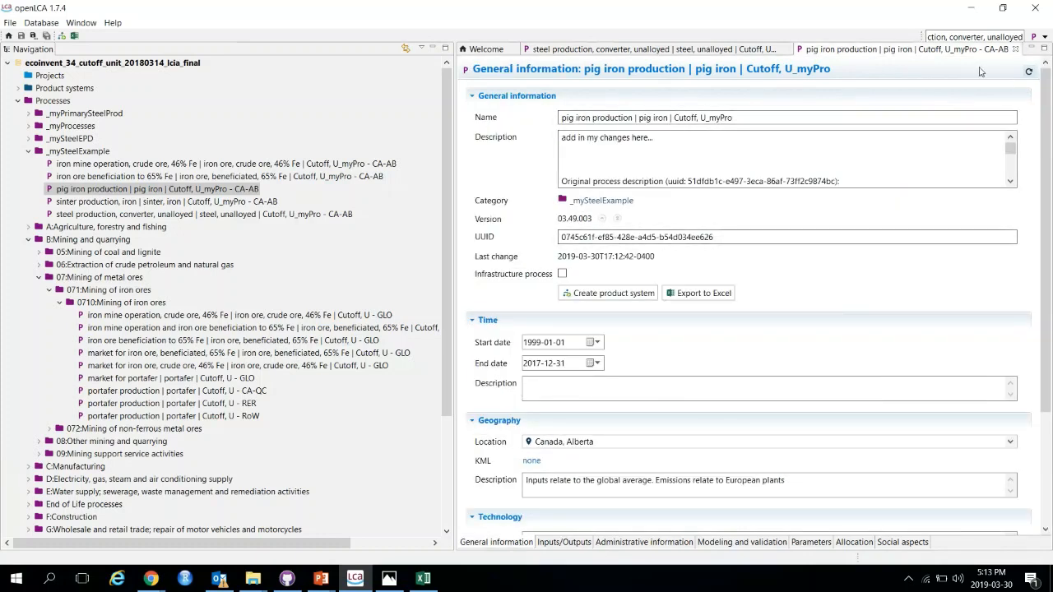
pyautogui.click(1016, 49)
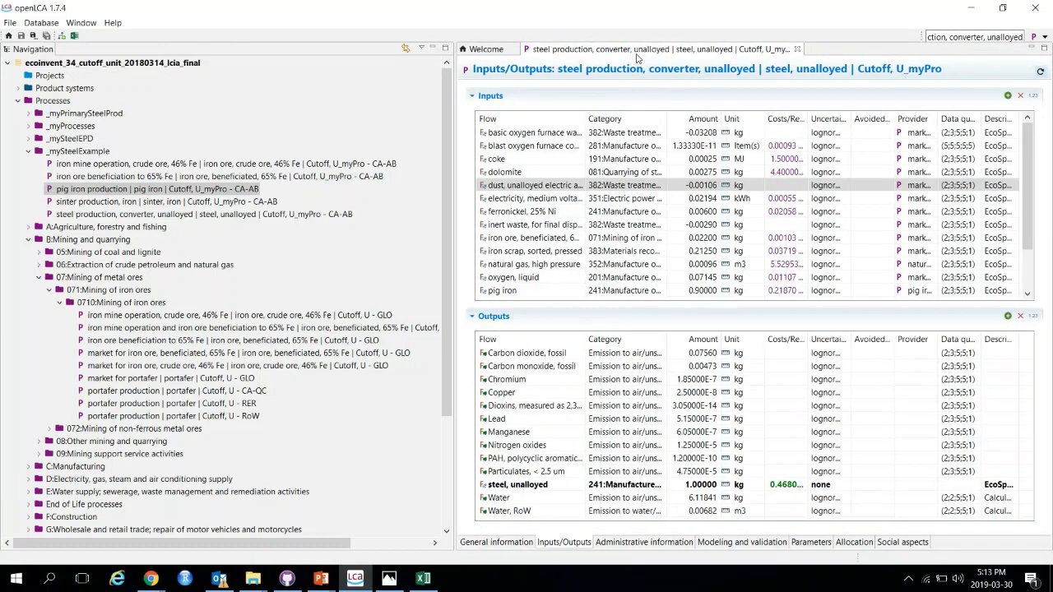
# Step: Create a product system from the steel production, converter, unalloyed copy, with unit process as the preferred process type
pyautogui.click(505, 546)
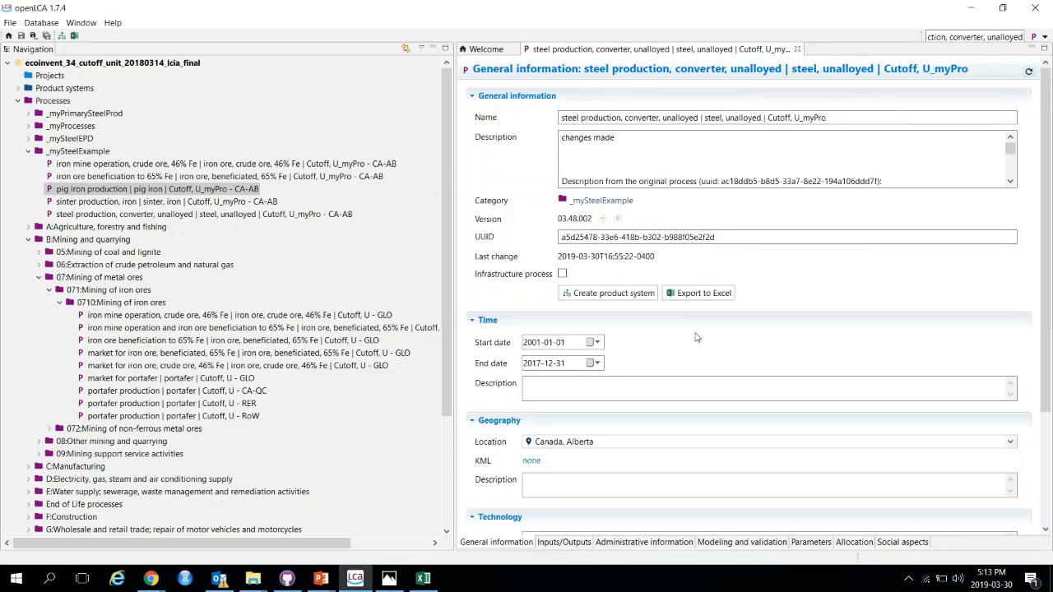
pyautogui.click(591, 301)
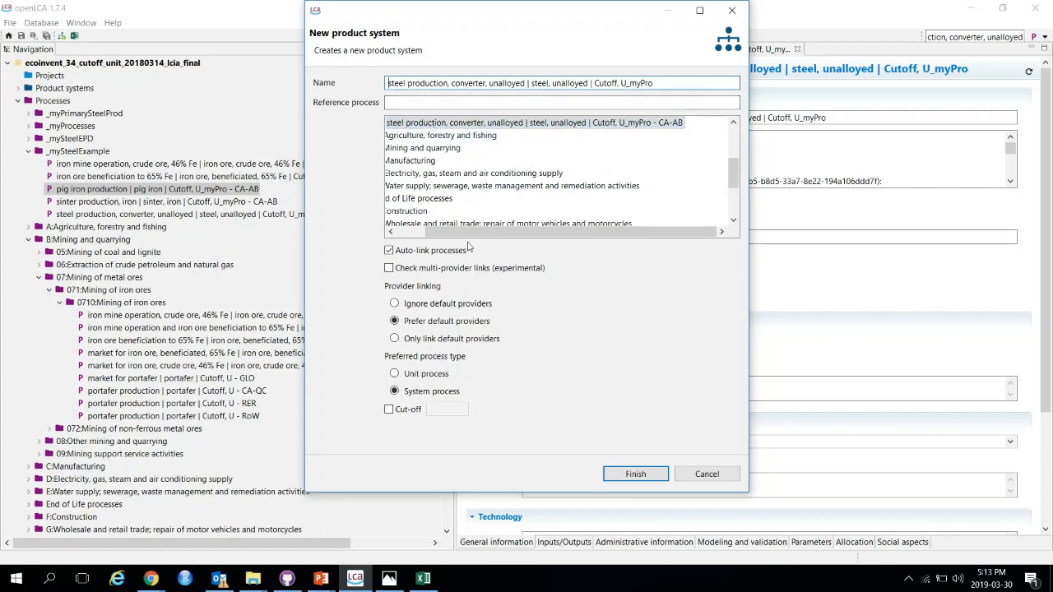
pyautogui.click(399, 375)
pyautogui.click(635, 475)
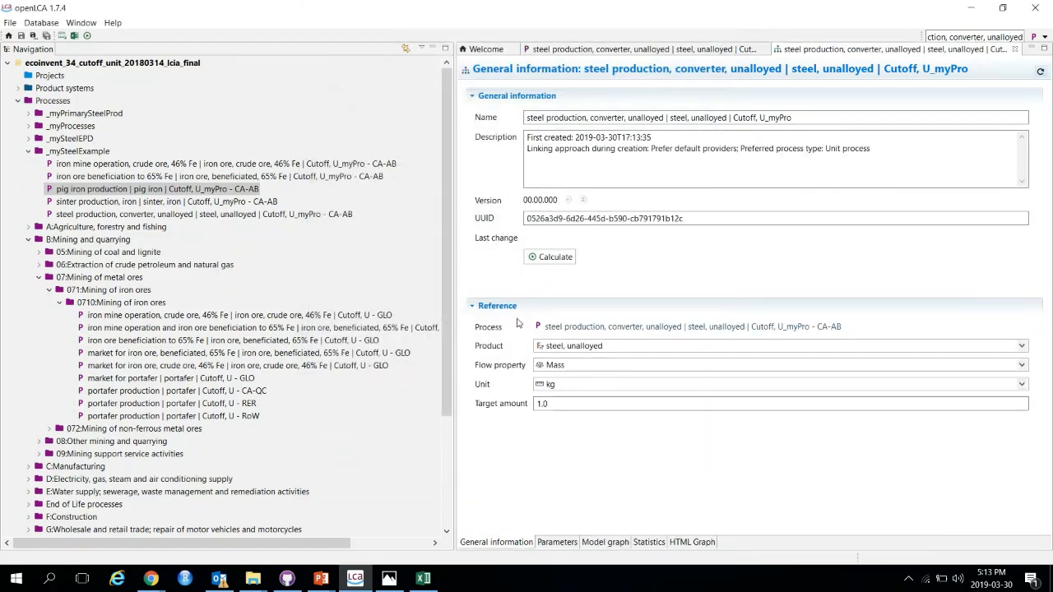
# Step: Locate the new steel production product system in the navigation tree and minimize openLCA
pyautogui.click(18, 88)
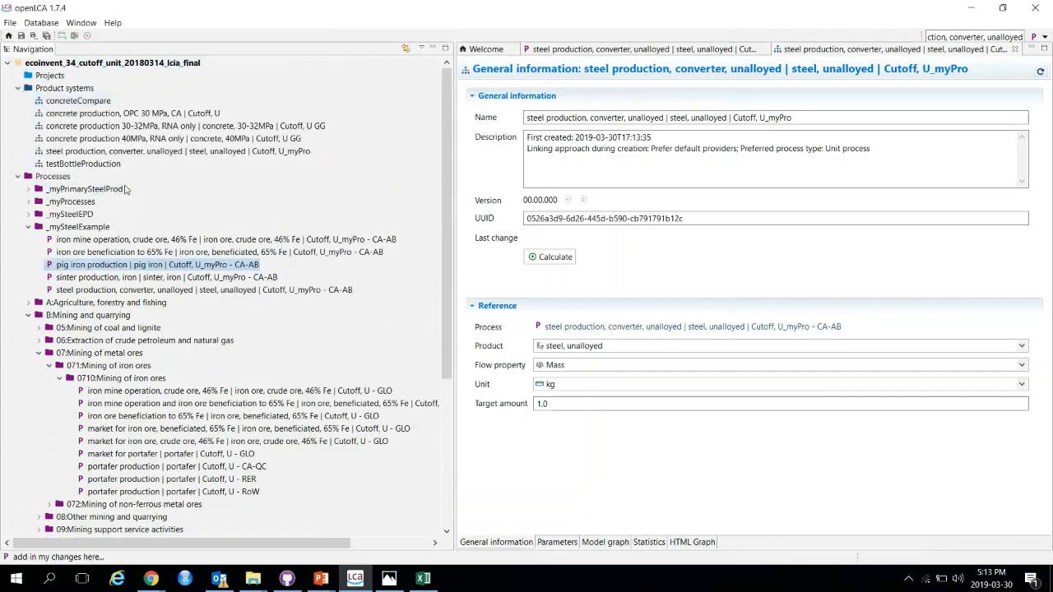
pyautogui.click(201, 153)
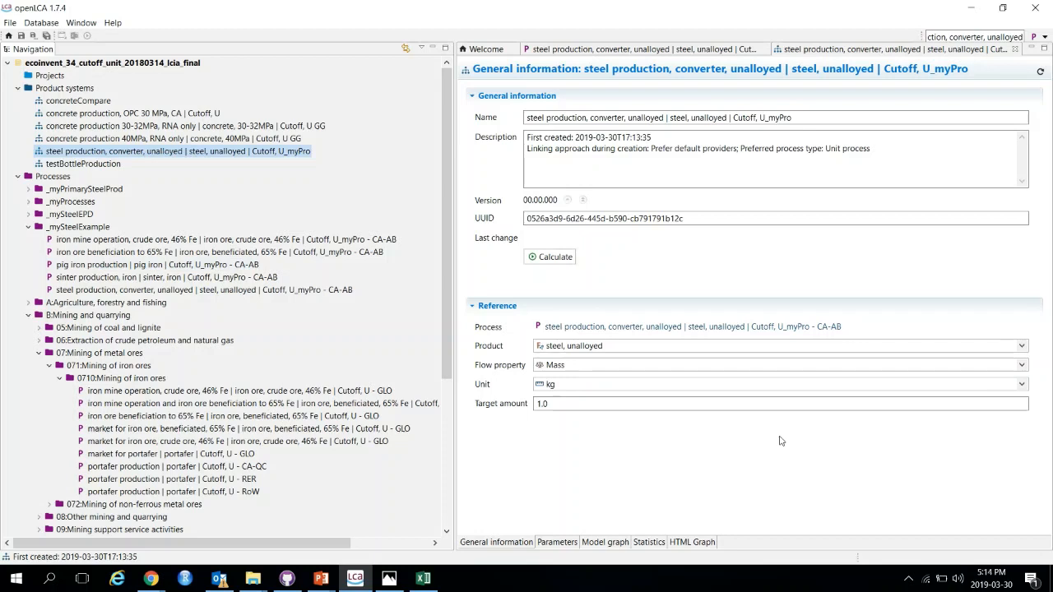
pyautogui.click(979, 7)
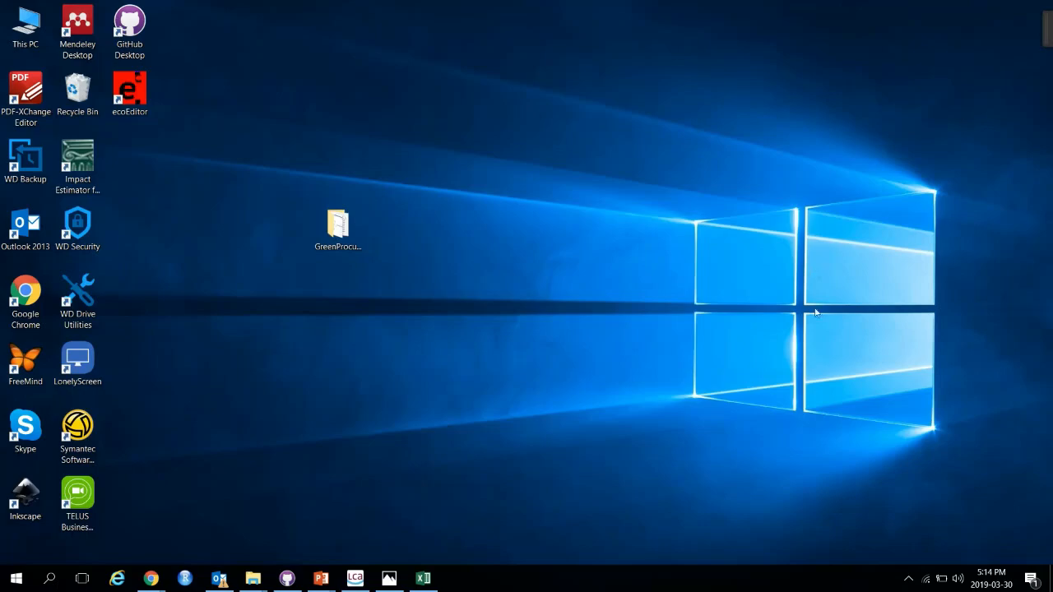